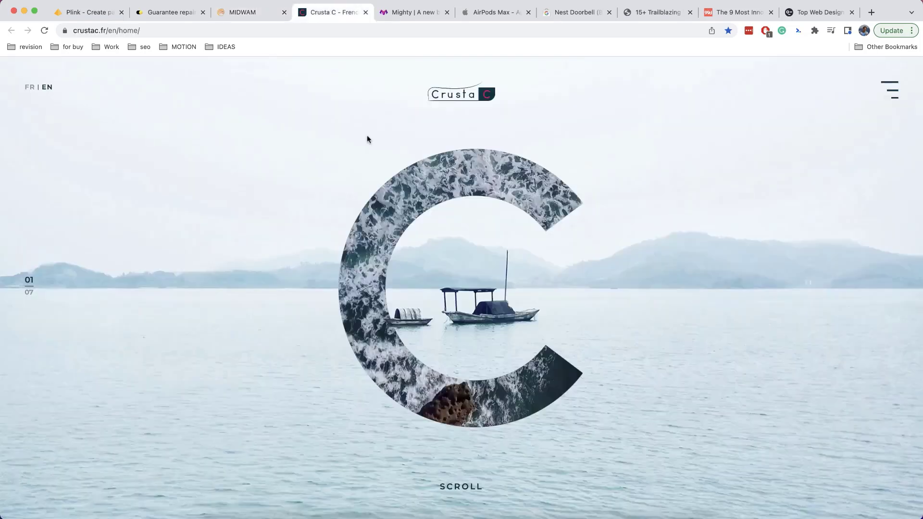
Scroll through the inspiration pages, including the Mighty and AirPods Max pages
{"action": "scroll", "coordinate": [384, 236], "scroll_direction": "down", "scroll_amount": 5}
{"action": "scroll", "coordinate": [384, 239], "scroll_direction": "down", "scroll_amount": 5}
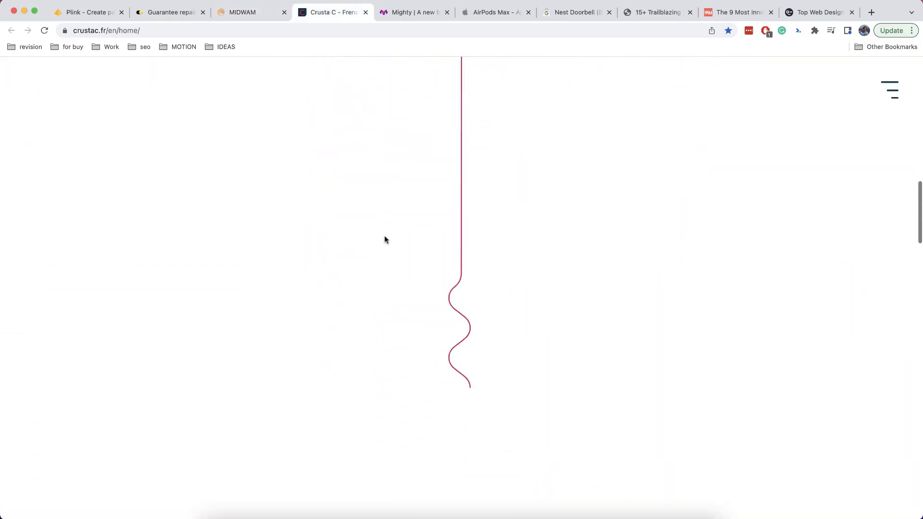
{"action": "left_click", "coordinate": [409, 13]}
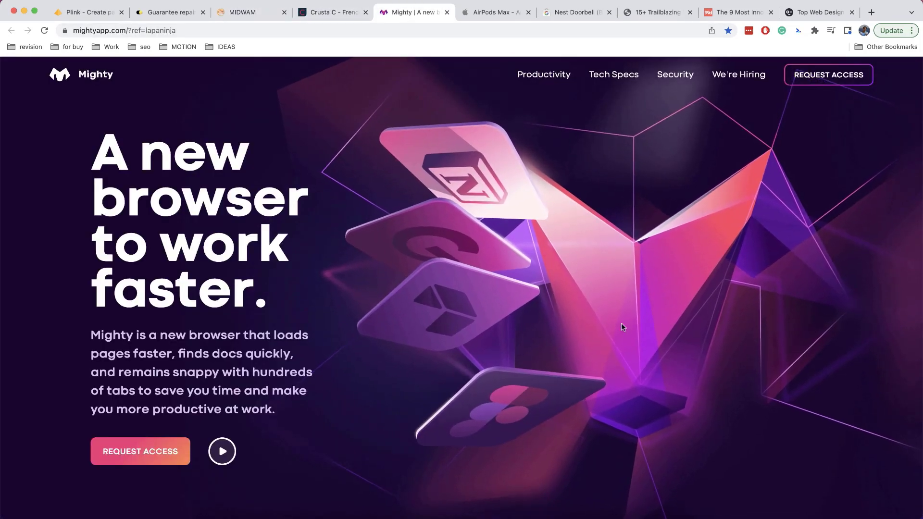
{"action": "scroll", "coordinate": [621, 323], "scroll_direction": "down", "scroll_amount": 20}
{"action": "scroll", "coordinate": [623, 327], "scroll_direction": "down", "scroll_amount": 5}
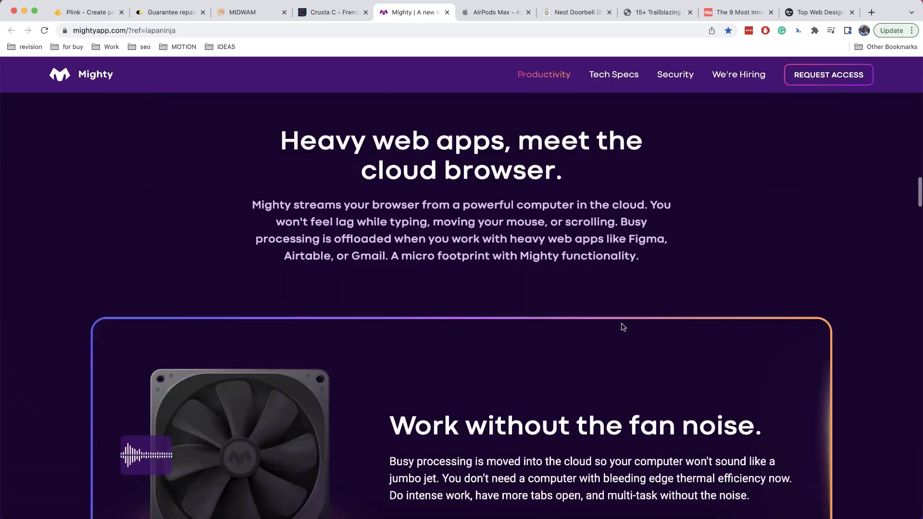
{"action": "left_click", "coordinate": [488, 13]}
{"action": "scroll", "coordinate": [591, 272], "scroll_direction": "down", "scroll_amount": 10}
{"action": "scroll", "coordinate": [591, 277], "scroll_direction": "down", "scroll_amount": 15}
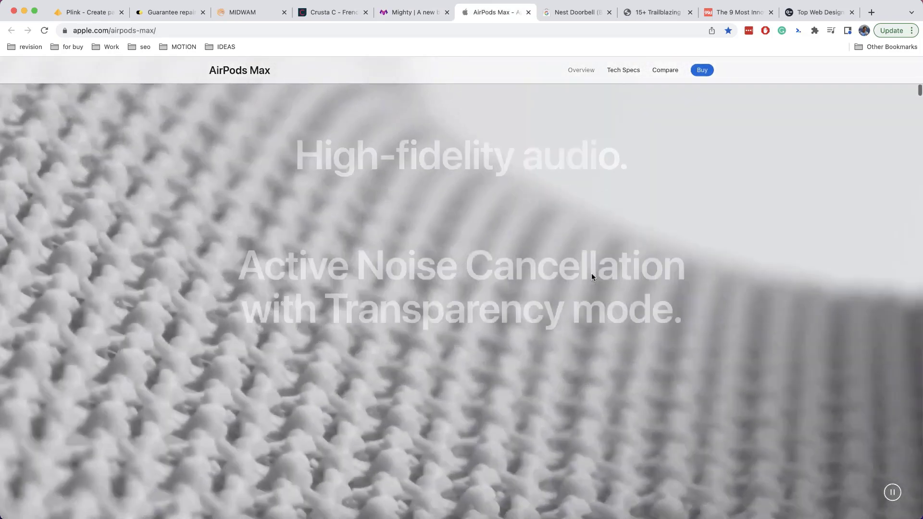
{"action": "scroll", "coordinate": [591, 277], "scroll_direction": "down", "scroll_amount": 15}
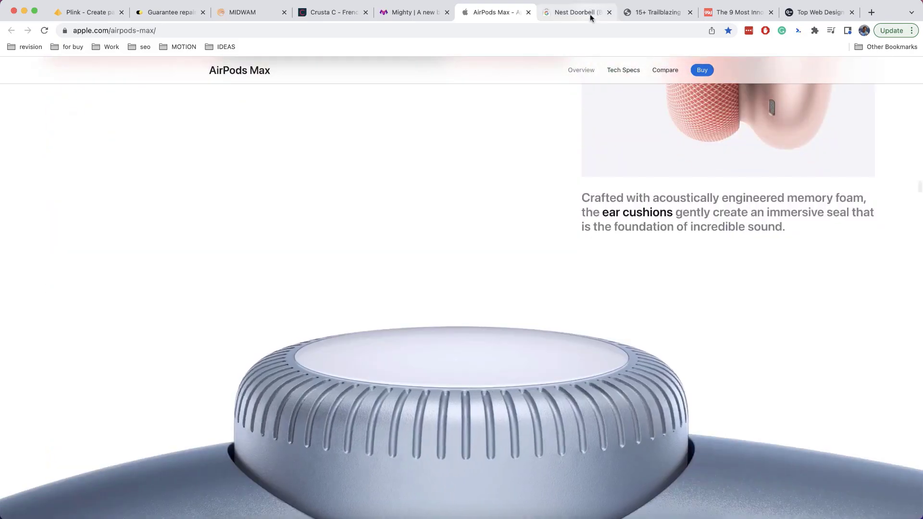
Browse the Nest Doorbell store page and the Top Web Design trends article
{"action": "left_click", "coordinate": [589, 13]}
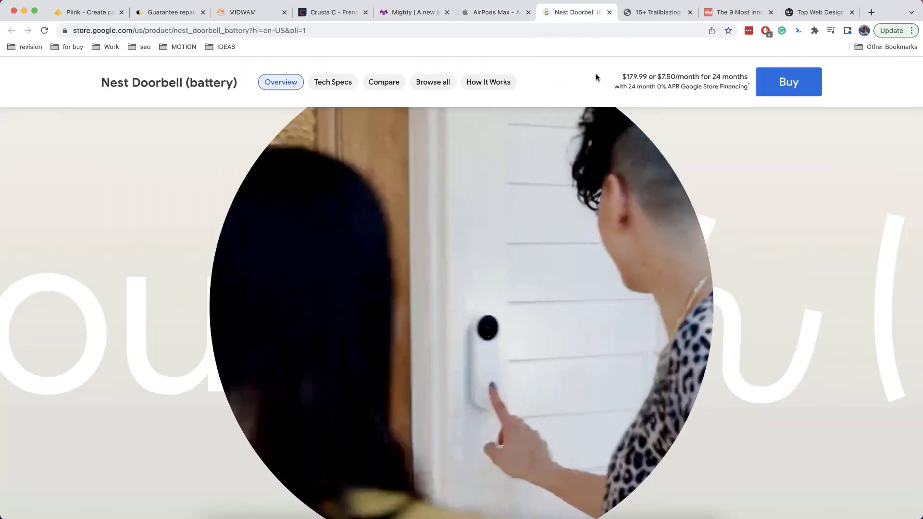
{"action": "scroll", "coordinate": [607, 200], "scroll_direction": "up", "scroll_amount": 3}
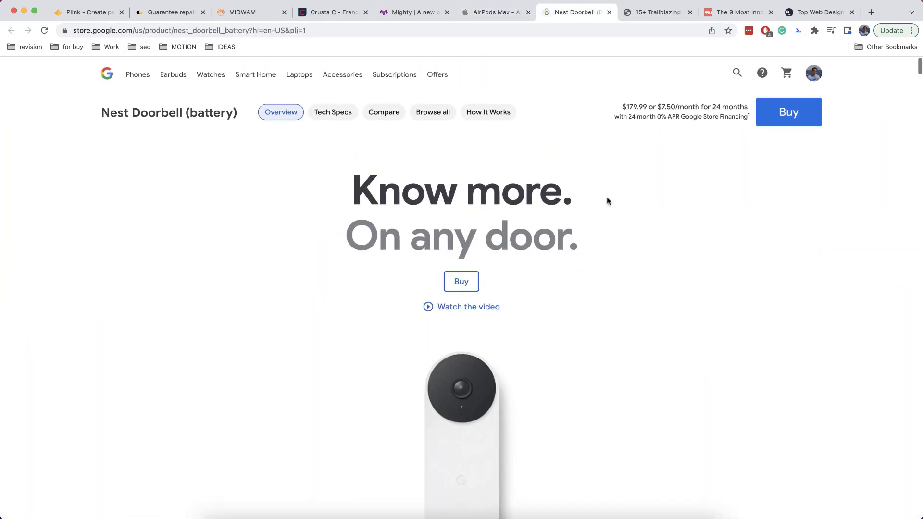
{"action": "scroll", "coordinate": [607, 201], "scroll_direction": "down", "scroll_amount": 10}
{"action": "scroll", "coordinate": [606, 200], "scroll_direction": "down", "scroll_amount": 1}
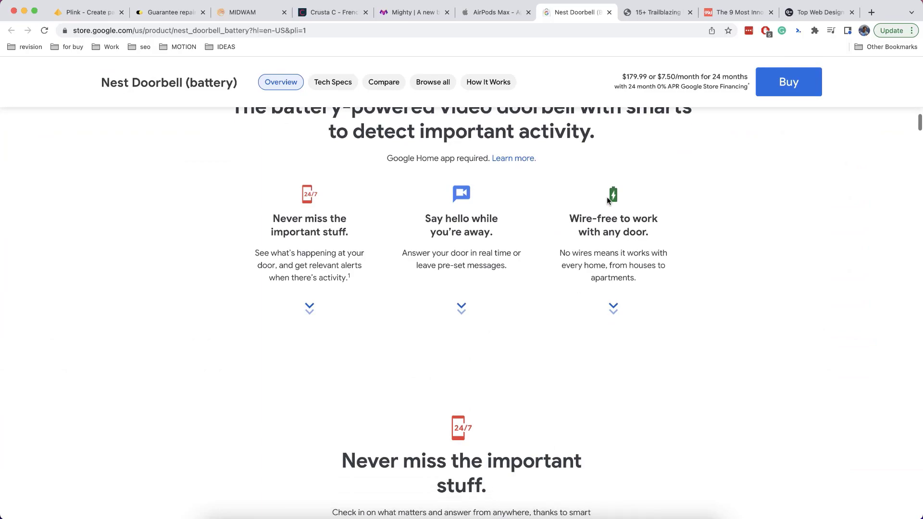
{"action": "key", "text": "super+9"}
{"action": "scroll", "coordinate": [821, 262], "scroll_direction": "down", "scroll_amount": 15}
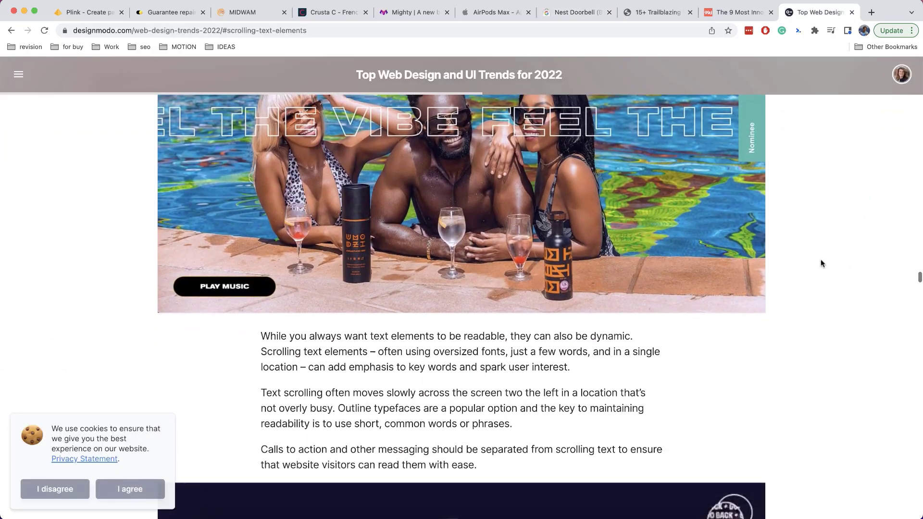
{"action": "scroll", "coordinate": [820, 263], "scroll_direction": "down", "scroll_amount": 10}
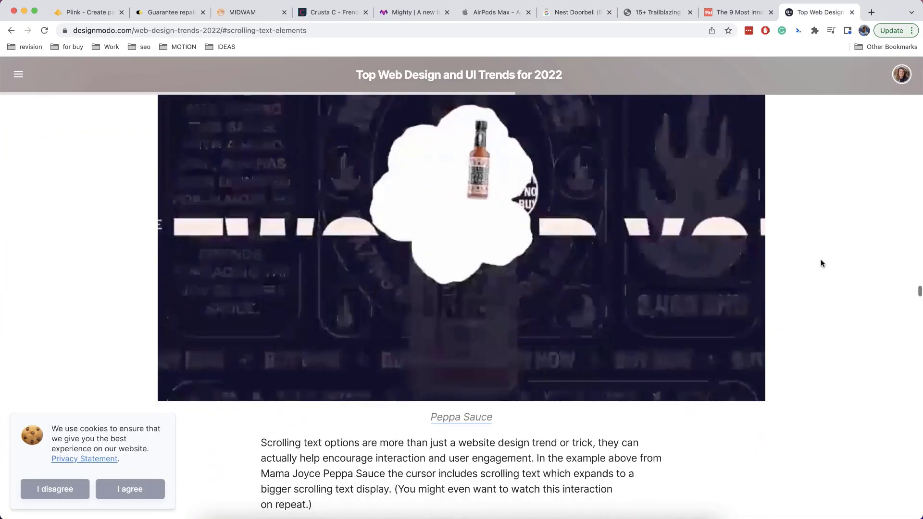
{"action": "scroll", "coordinate": [820, 258], "scroll_direction": "up", "scroll_amount": 3}
Read the 99designs trends article, pause the Impero demo video, and scroll the 15+ Trailblazing trends article
{"action": "key", "text": "ctrl+shift+Tab"}
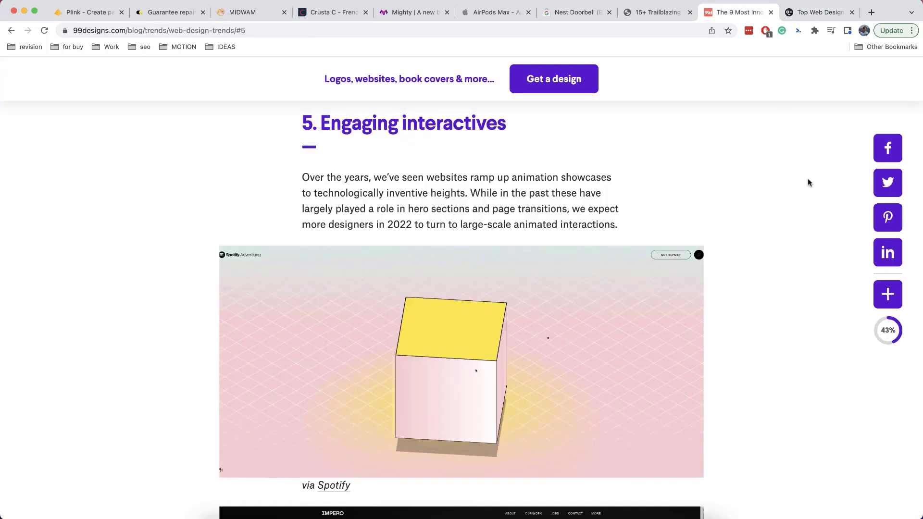
{"action": "scroll", "coordinate": [807, 178], "scroll_direction": "down", "scroll_amount": 4}
{"action": "scroll", "coordinate": [807, 178], "scroll_direction": "down", "scroll_amount": 4}
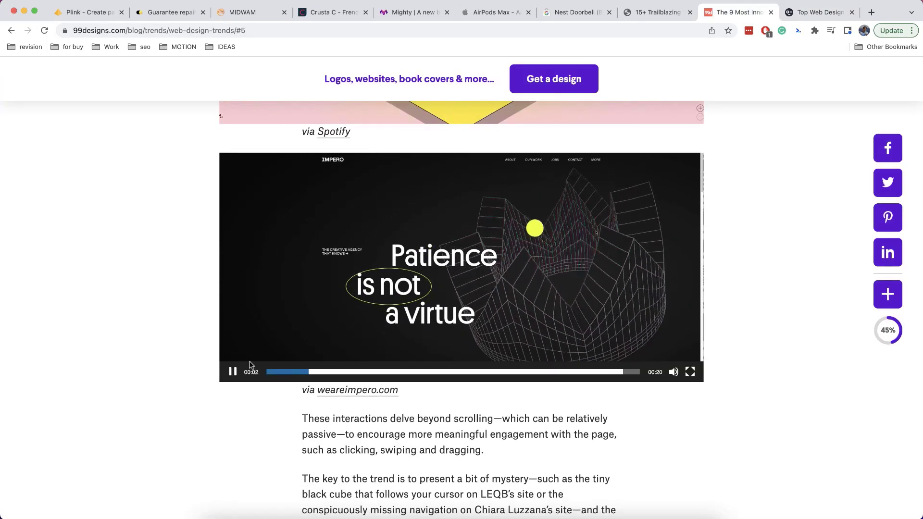
{"action": "left_click", "coordinate": [428, 334]}
{"action": "left_click", "coordinate": [647, 15]}
{"action": "scroll", "coordinate": [586, 258], "scroll_direction": "down", "scroll_amount": 10}
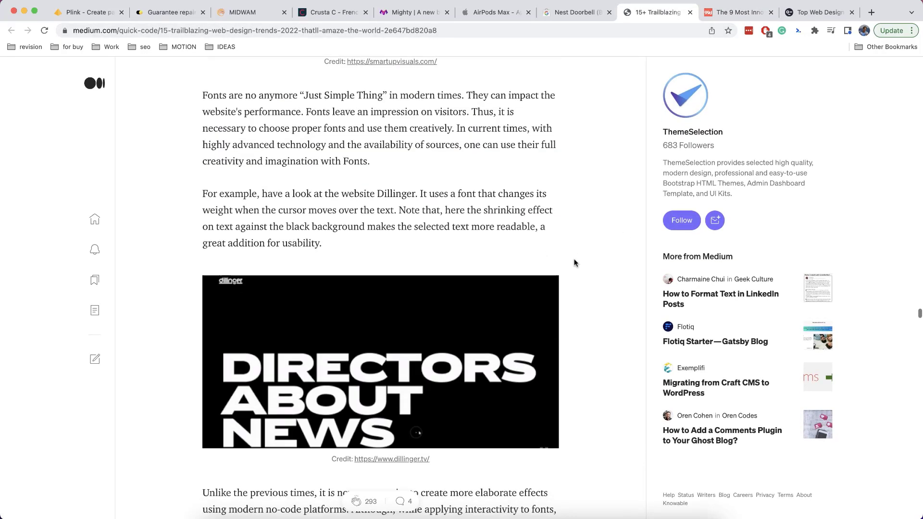
{"action": "scroll", "coordinate": [574, 263], "scroll_direction": "down", "scroll_amount": 5}
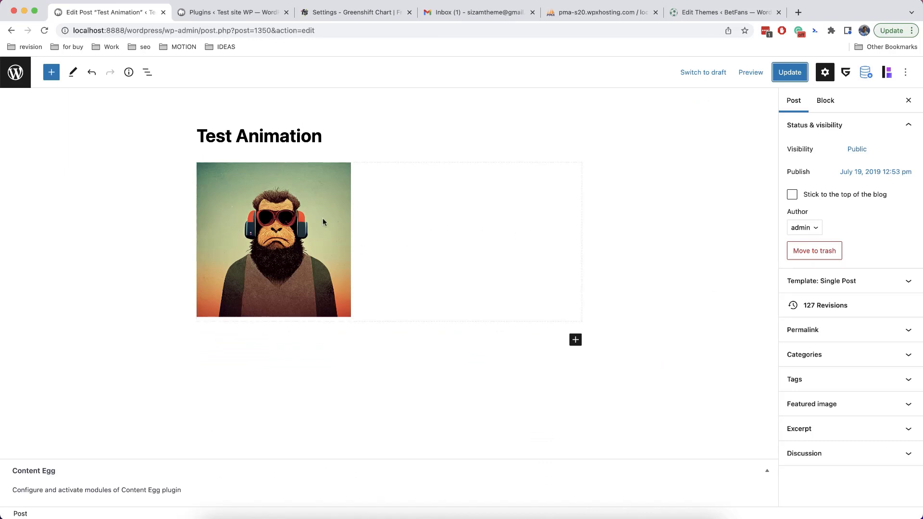
Give the monkey image block a Fade Up animation, then change it to Flip Up
{"action": "left_click", "coordinate": [380, 231]}
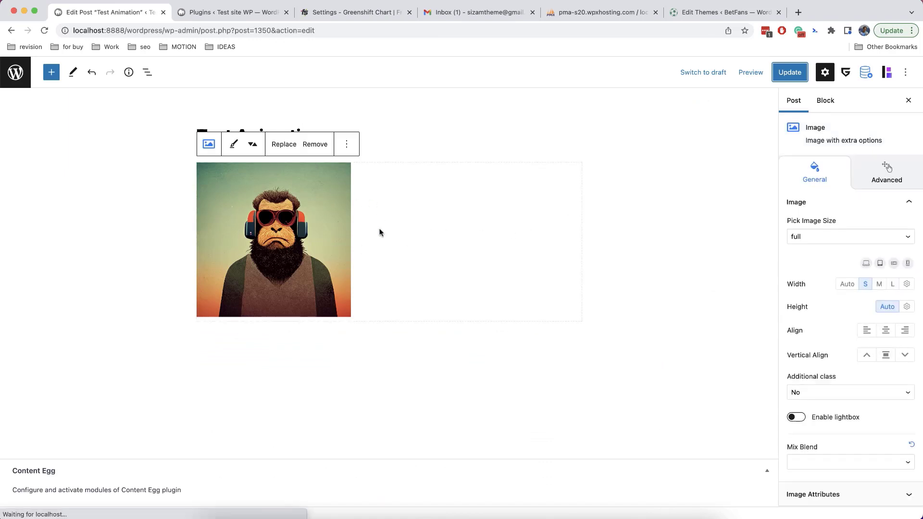
{"action": "left_click", "coordinate": [892, 189]}
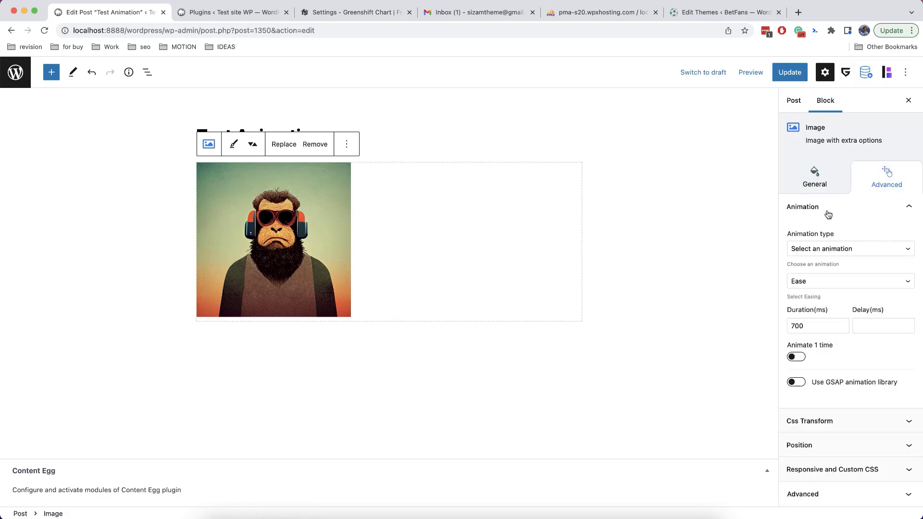
{"action": "left_click", "coordinate": [833, 250]}
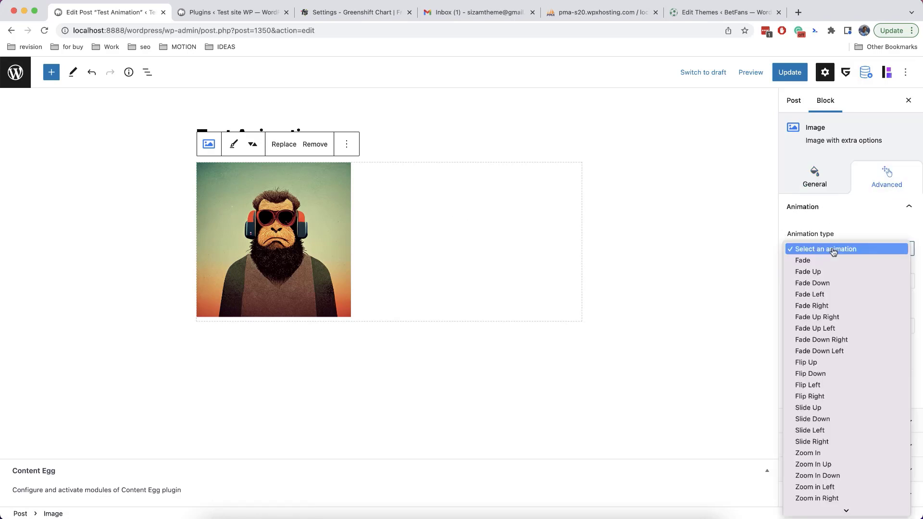
{"action": "left_click", "coordinate": [837, 271]}
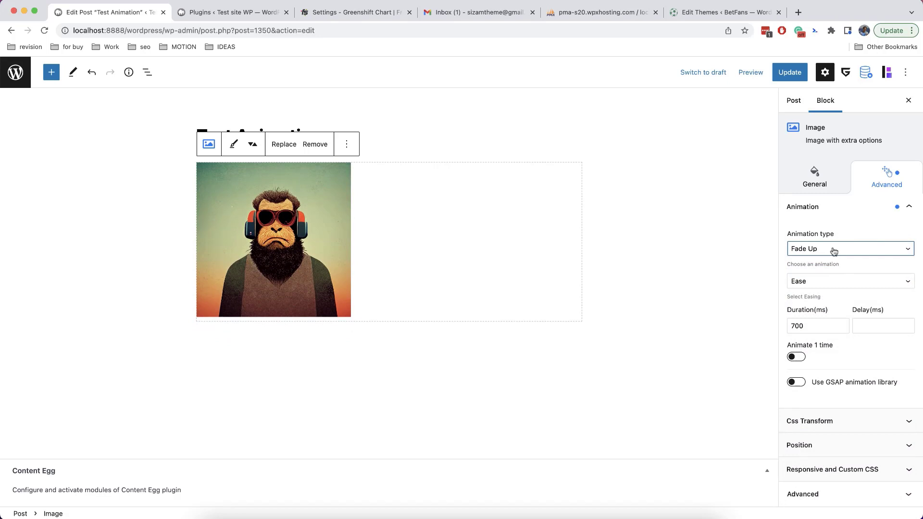
{"action": "left_click", "coordinate": [837, 249]}
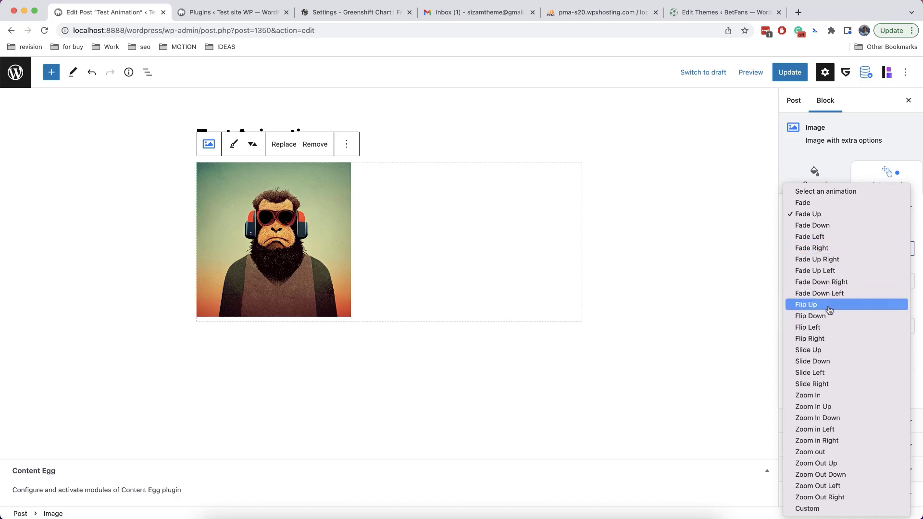
{"action": "left_click", "coordinate": [829, 307]}
{"action": "left_click", "coordinate": [827, 251]}
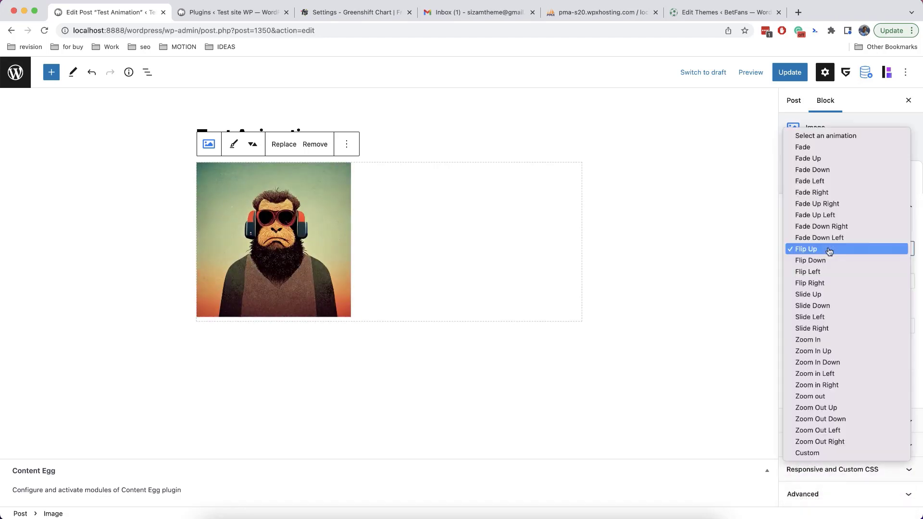
Set the image animation to Slide Down with 800 ms duration, and hide its overflow
{"action": "left_click", "coordinate": [831, 305]}
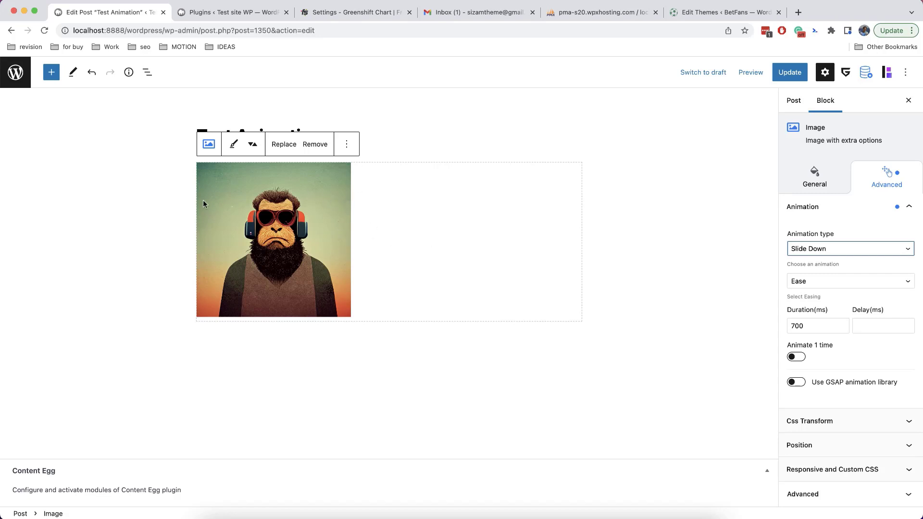
{"action": "left_click", "coordinate": [841, 323]}
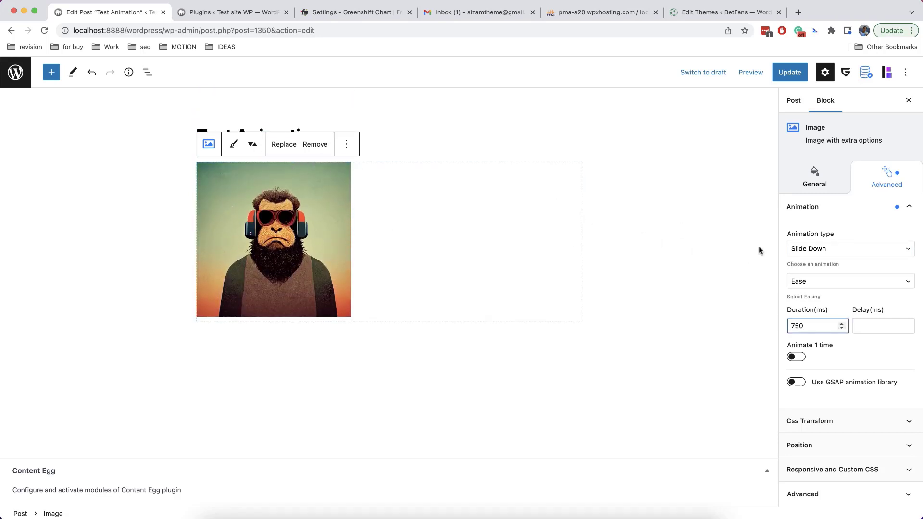
{"action": "left_click", "coordinate": [814, 179]}
{"action": "scroll", "coordinate": [829, 335], "scroll_direction": "down", "scroll_amount": 3}
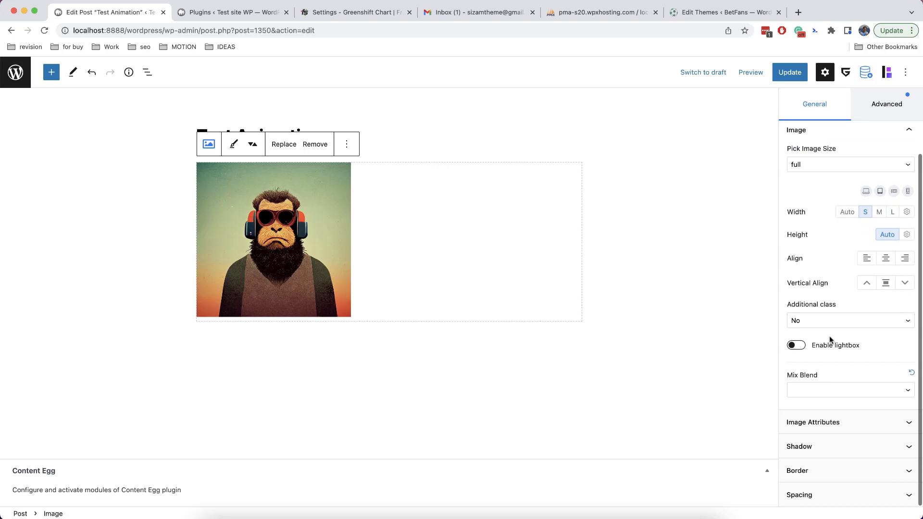
{"action": "left_click", "coordinate": [827, 490]}
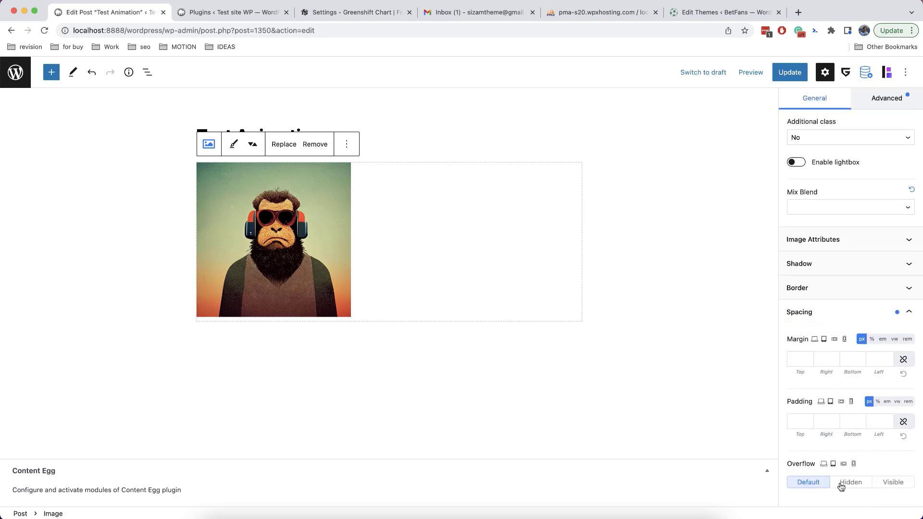
{"action": "left_click", "coordinate": [840, 487]}
{"action": "scroll", "coordinate": [817, 346], "scroll_direction": "up", "scroll_amount": 10}
{"action": "left_click", "coordinate": [868, 186]}
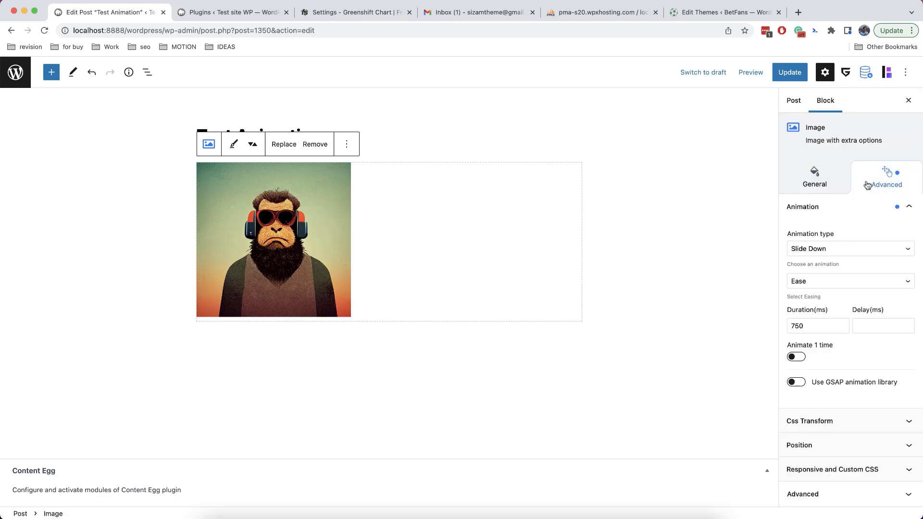
{"action": "left_click", "coordinate": [842, 323]}
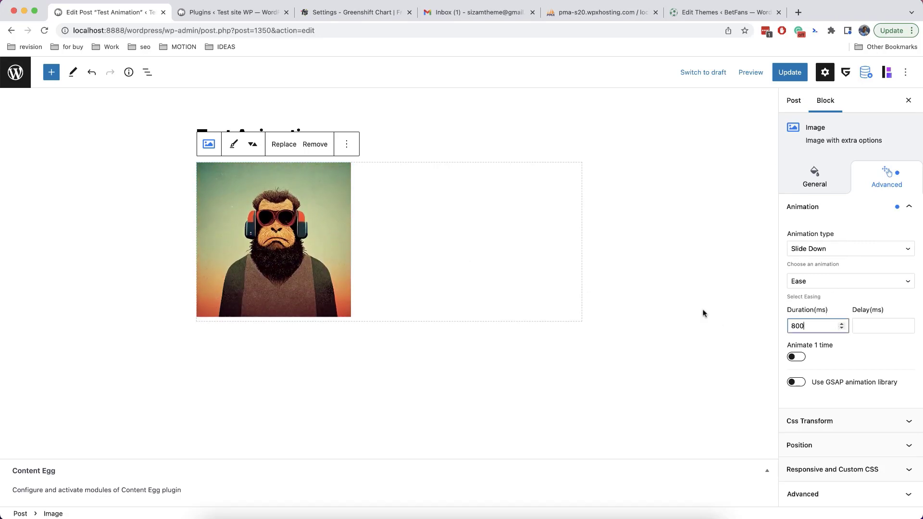
Change the image animation type to Slide Up, then to Custom
{"action": "left_click", "coordinate": [832, 249]}
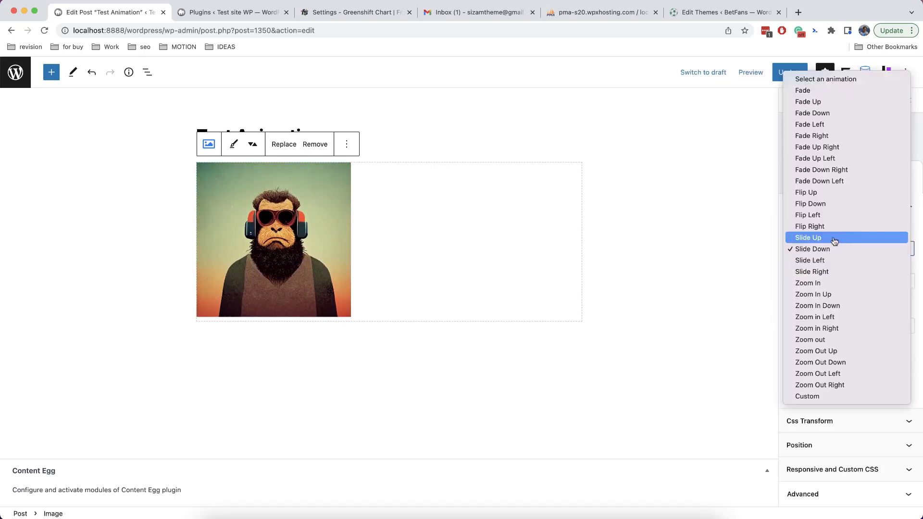
{"action": "left_click", "coordinate": [834, 237]}
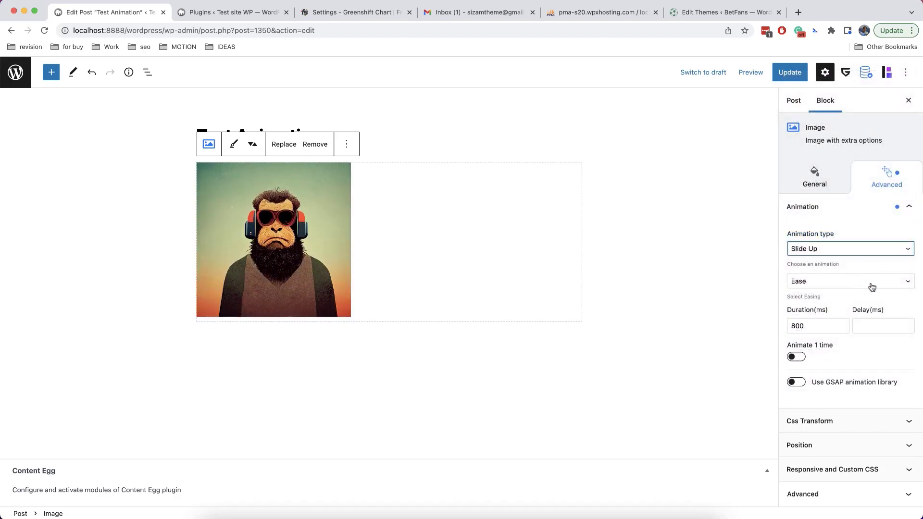
{"action": "left_click", "coordinate": [838, 250]}
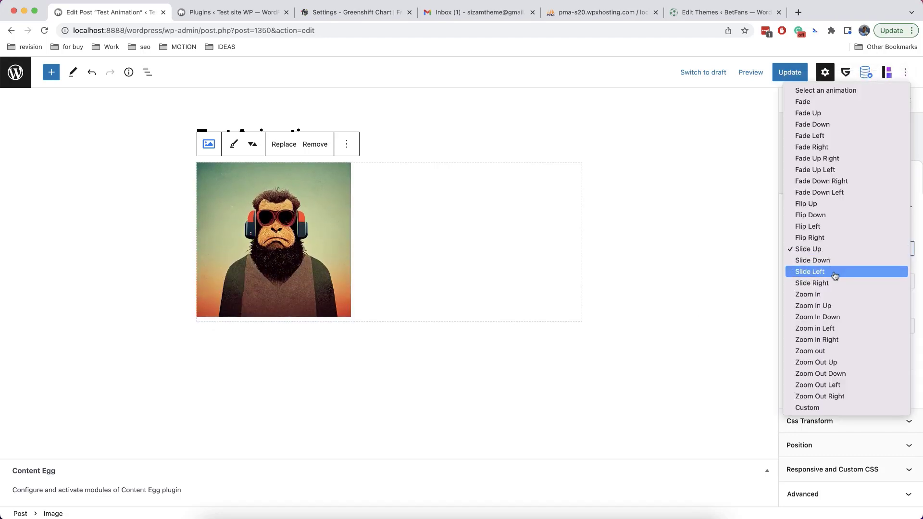
{"action": "left_click", "coordinate": [810, 408]}
Set the Custom animation to Shift Y 30, Rotate X -60 and Opacity 0
{"action": "scroll", "coordinate": [835, 352], "scroll_direction": "down", "scroll_amount": 5}
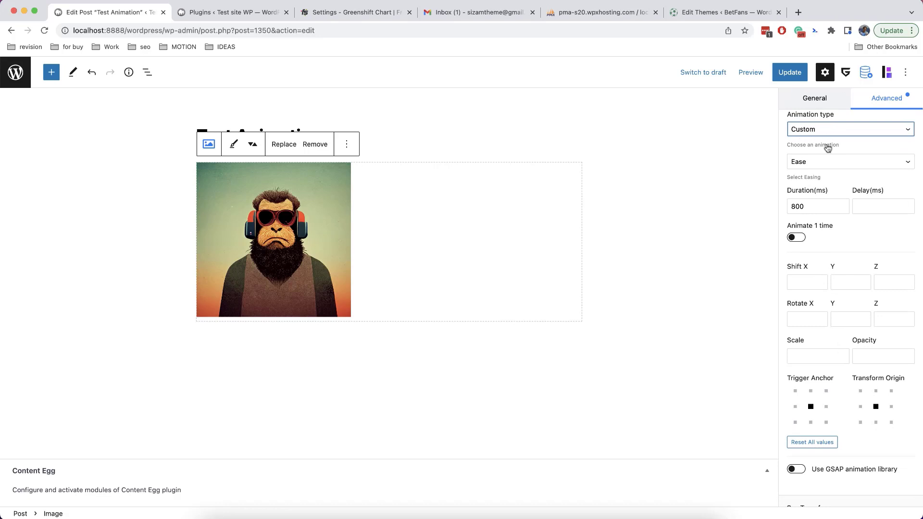
{"action": "left_click", "coordinate": [842, 282]}
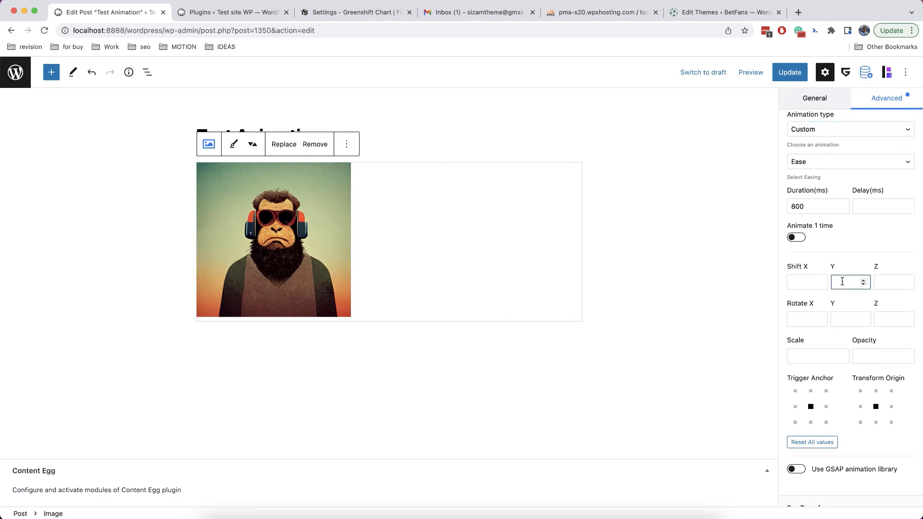
{"action": "type", "text": "30"}
{"action": "left_click", "coordinate": [811, 321]}
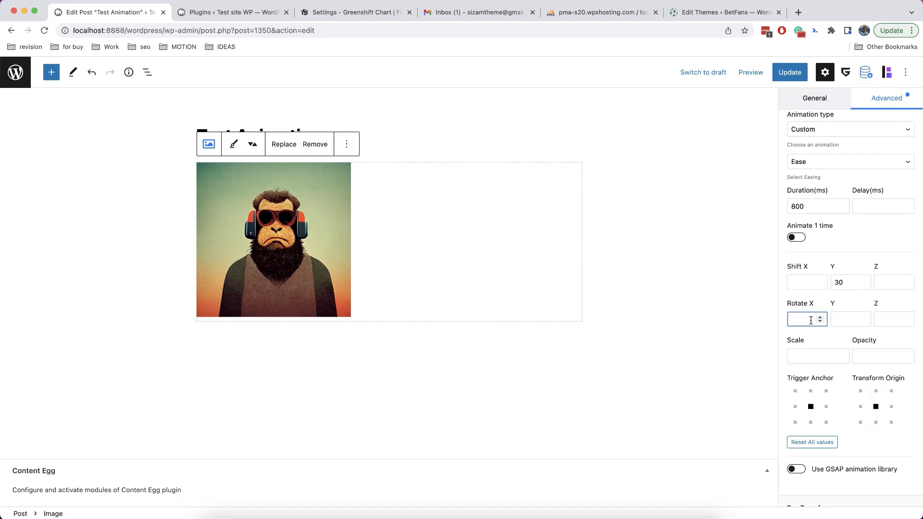
{"action": "type", "text": "-60"}
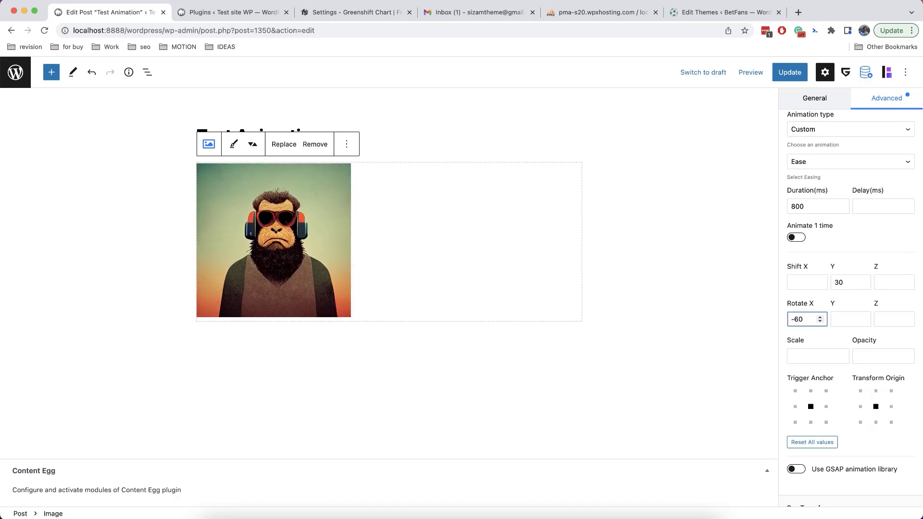
{"action": "left_click", "coordinate": [858, 355]}
{"action": "type", "text": "0"}
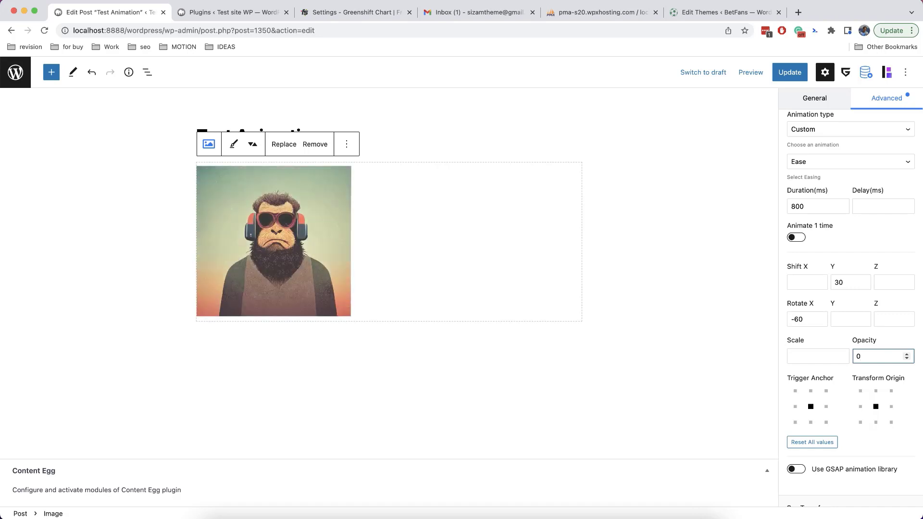
Set the trigger anchor to bottom-centre and the transform origin to top-right
{"action": "left_click", "coordinate": [811, 422]}
{"action": "left_click", "coordinate": [861, 423]}
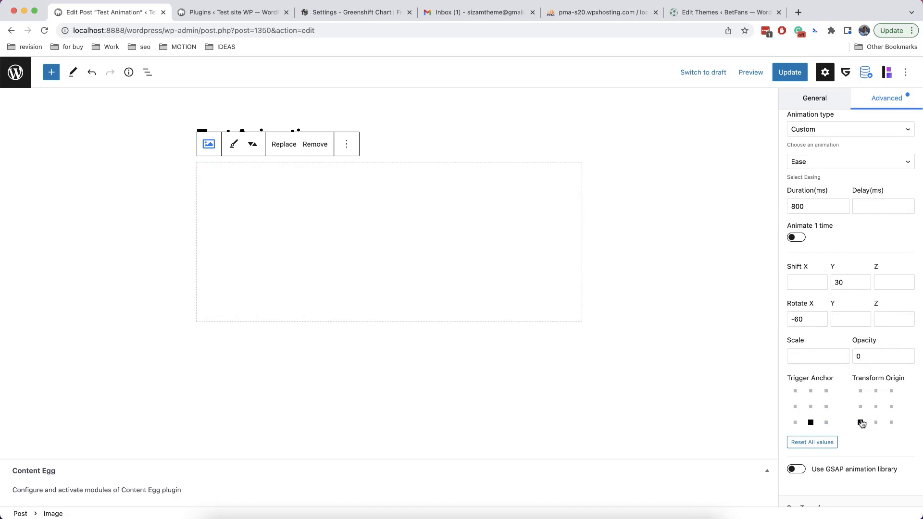
{"action": "left_click", "coordinate": [891, 422]}
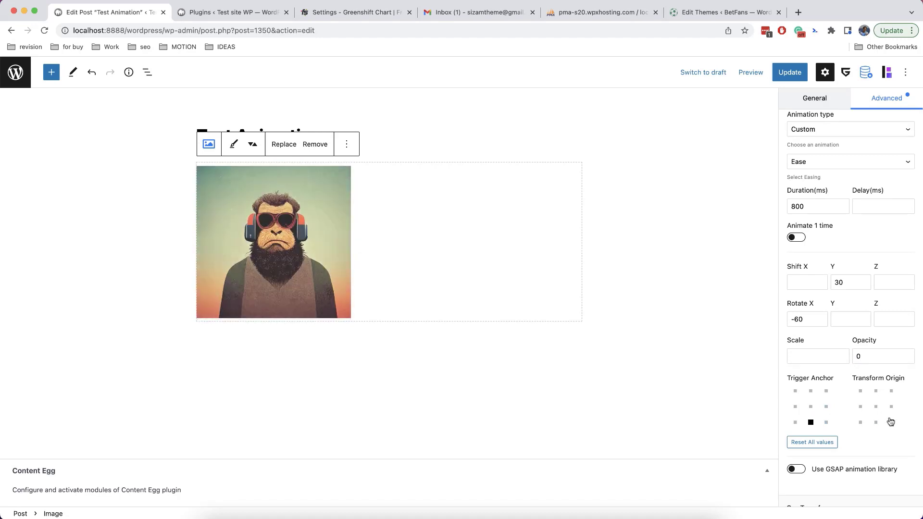
{"action": "left_click", "coordinate": [875, 406]}
{"action": "left_click", "coordinate": [891, 392]}
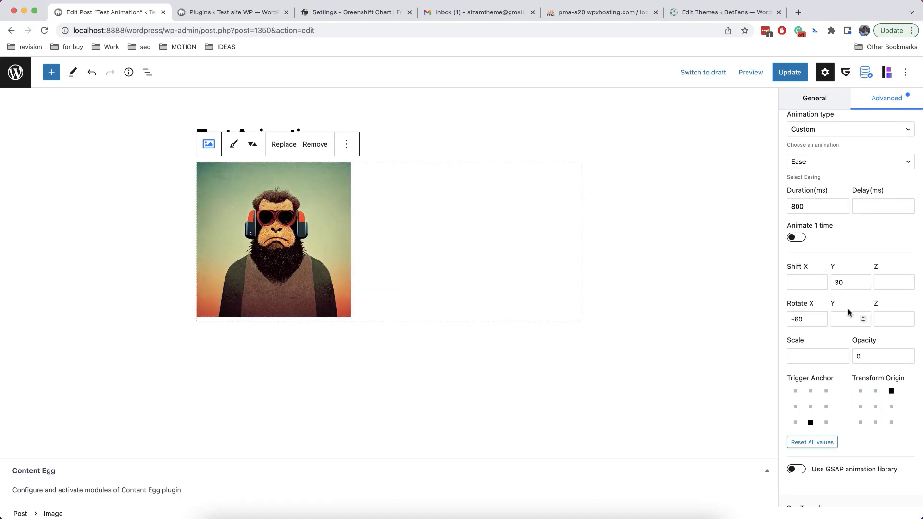
{"action": "scroll", "coordinate": [830, 365], "scroll_direction": "down", "scroll_amount": 3}
{"action": "scroll", "coordinate": [828, 365], "scroll_direction": "up", "scroll_amount": 6}
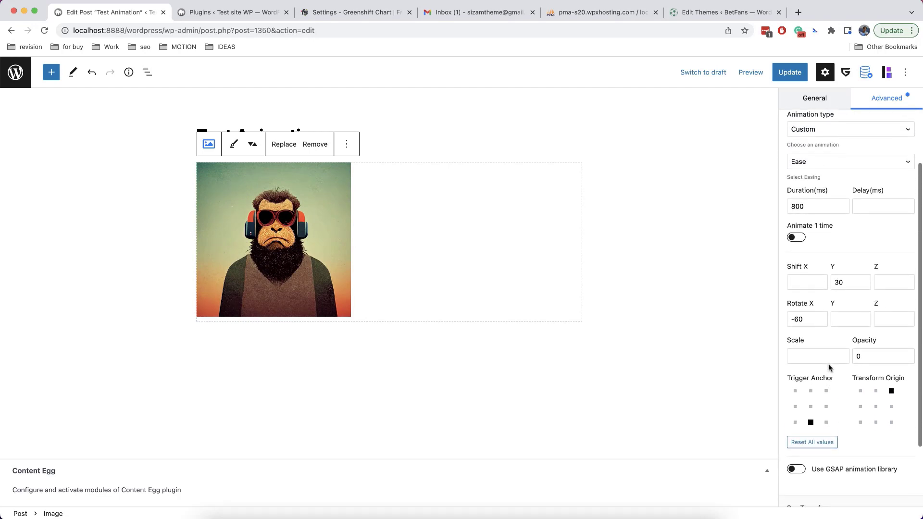
{"action": "scroll", "coordinate": [828, 366], "scroll_direction": "up", "scroll_amount": 1}
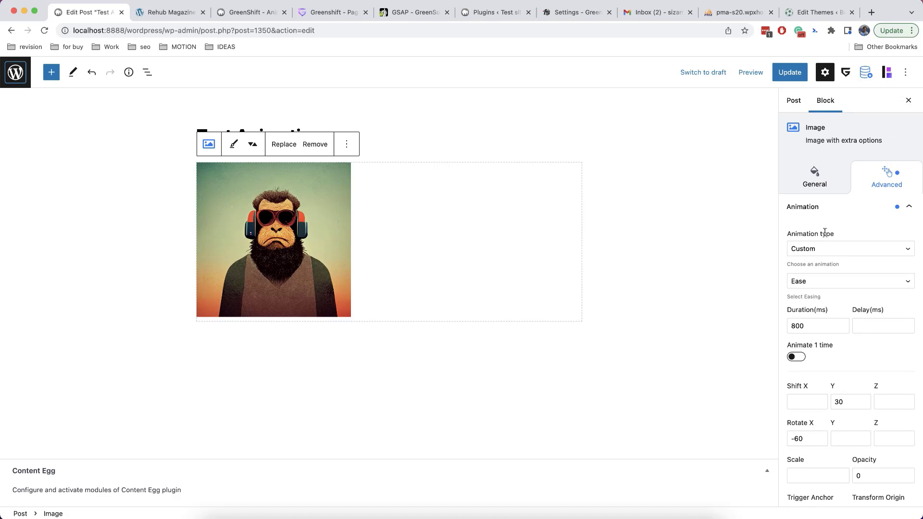
{"action": "scroll", "coordinate": [839, 232], "scroll_direction": "down", "scroll_amount": 3}
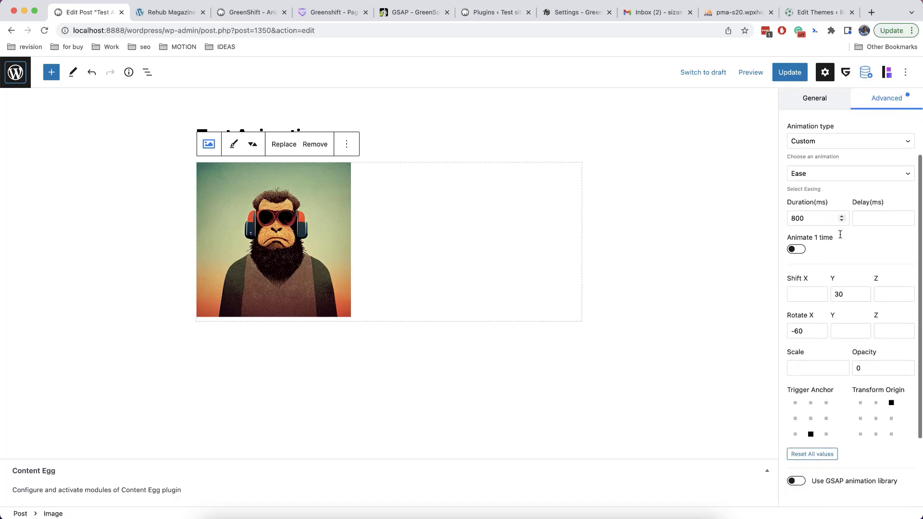
{"action": "scroll", "coordinate": [841, 238], "scroll_direction": "up", "scroll_amount": 3}
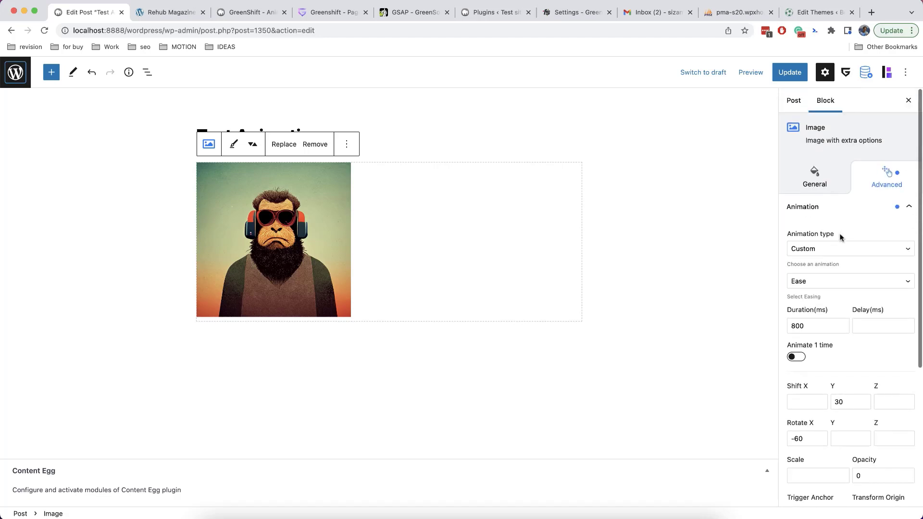
Scroll through the Rehub Magazine demo site, then close its tab
{"action": "left_click", "coordinate": [166, 12]}
{"action": "scroll", "coordinate": [37, 201], "scroll_direction": "down", "scroll_amount": 8}
{"action": "scroll", "coordinate": [38, 201], "scroll_direction": "down", "scroll_amount": 12}
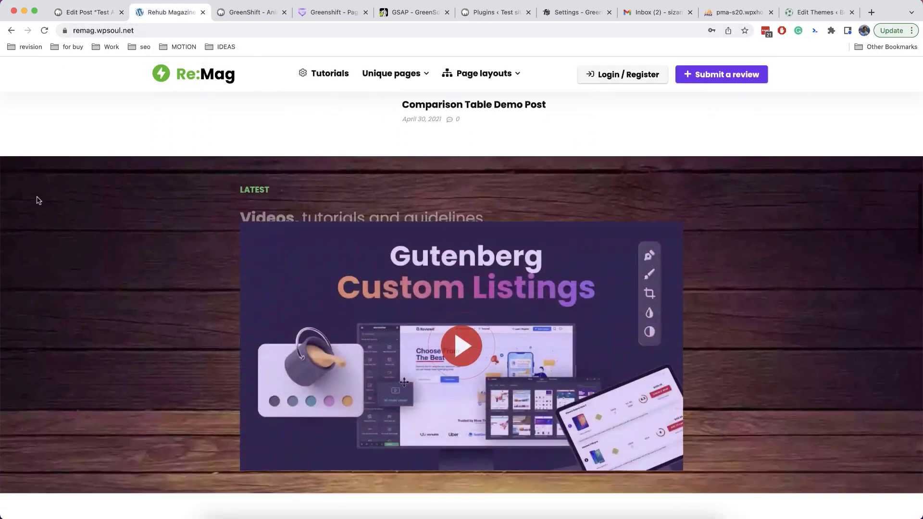
{"action": "scroll", "coordinate": [36, 201], "scroll_direction": "down", "scroll_amount": 12}
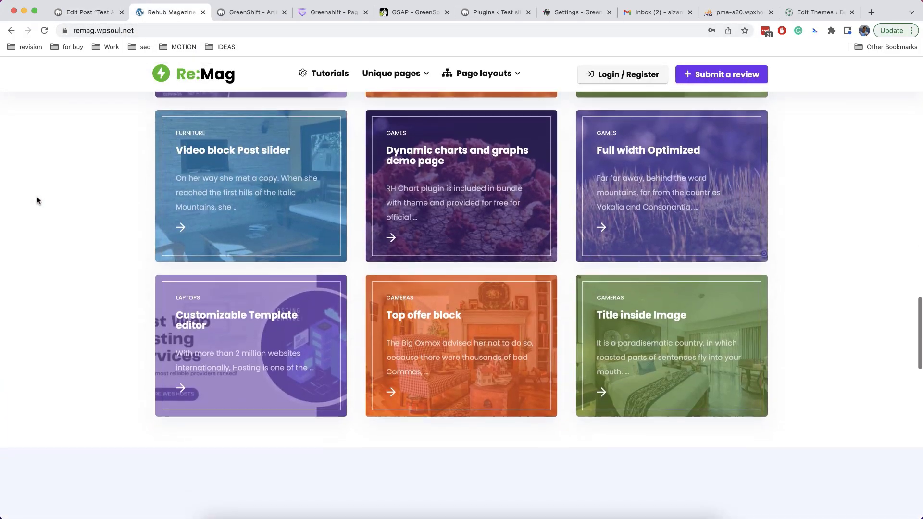
{"action": "scroll", "coordinate": [411, 307], "scroll_direction": "down", "scroll_amount": 7}
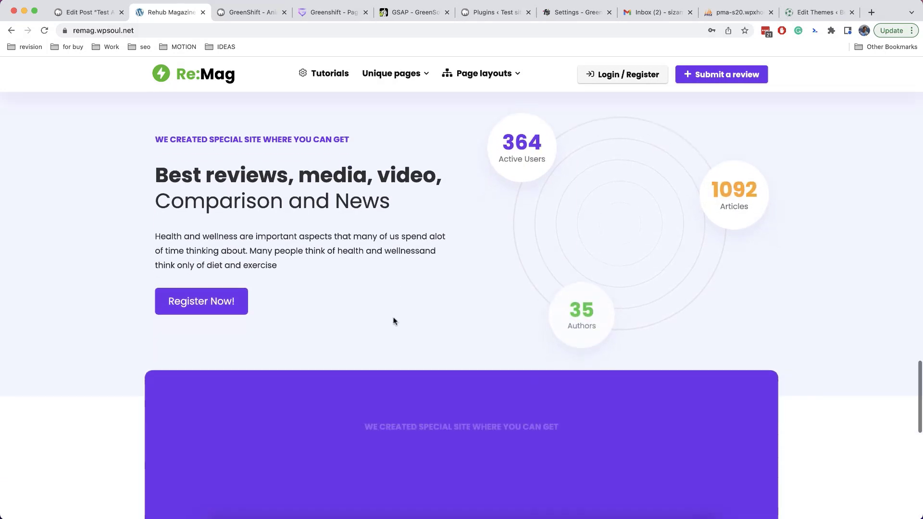
{"action": "scroll", "coordinate": [411, 340], "scroll_direction": "down", "scroll_amount": 6}
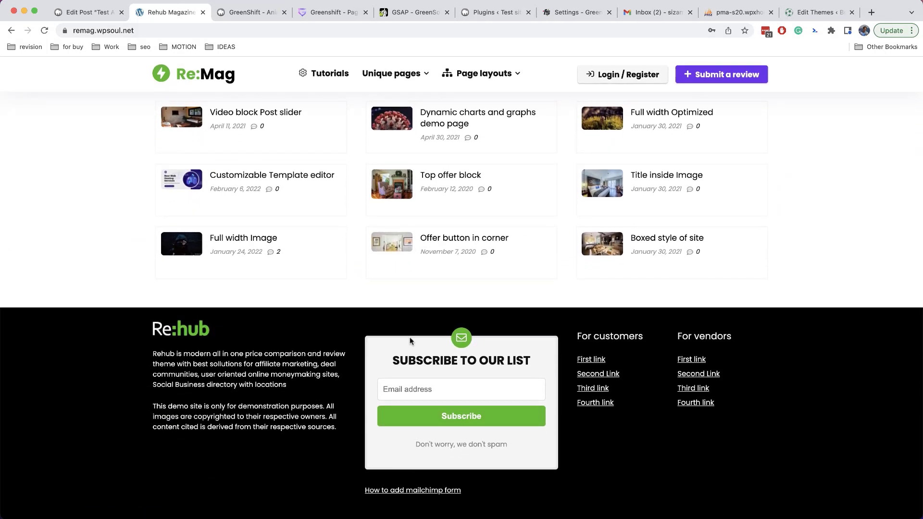
{"action": "key", "text": "super+w"}
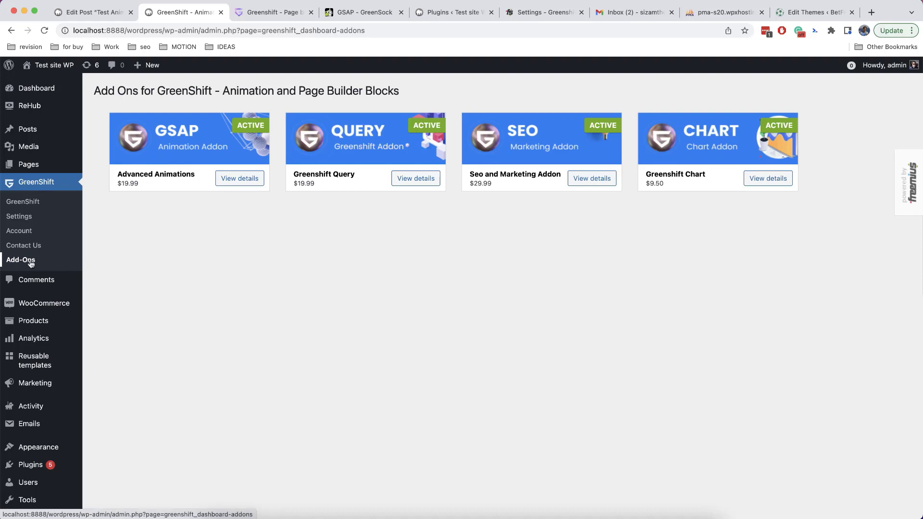
Review the Design Pack, All in One and SEO Pack bundle plans on the GreenShift pricing page
{"action": "left_click", "coordinate": [250, 16]}
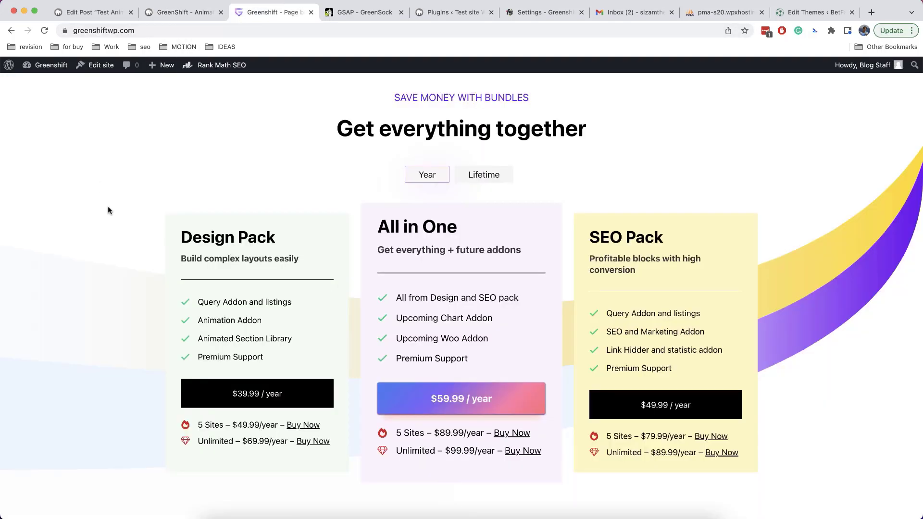
{"action": "scroll", "coordinate": [109, 214], "scroll_direction": "down", "scroll_amount": 1}
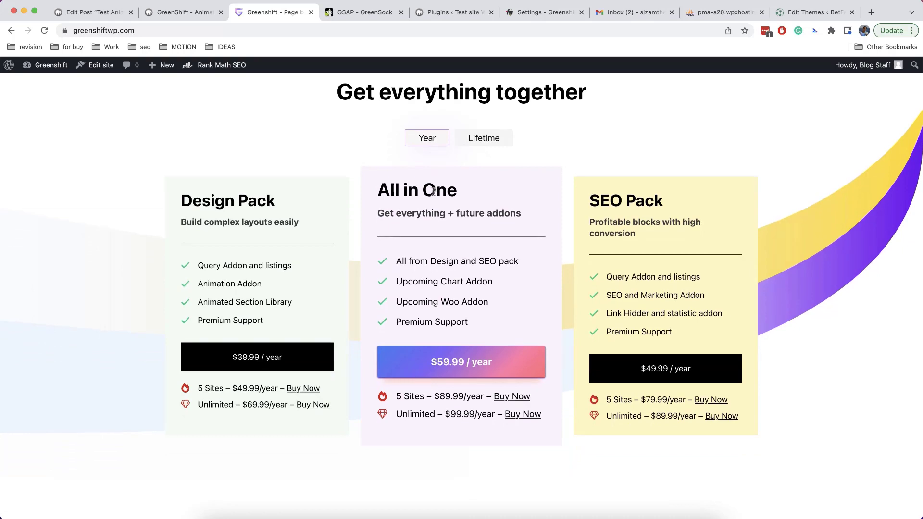
{"action": "scroll", "coordinate": [430, 187], "scroll_direction": "up", "scroll_amount": 1}
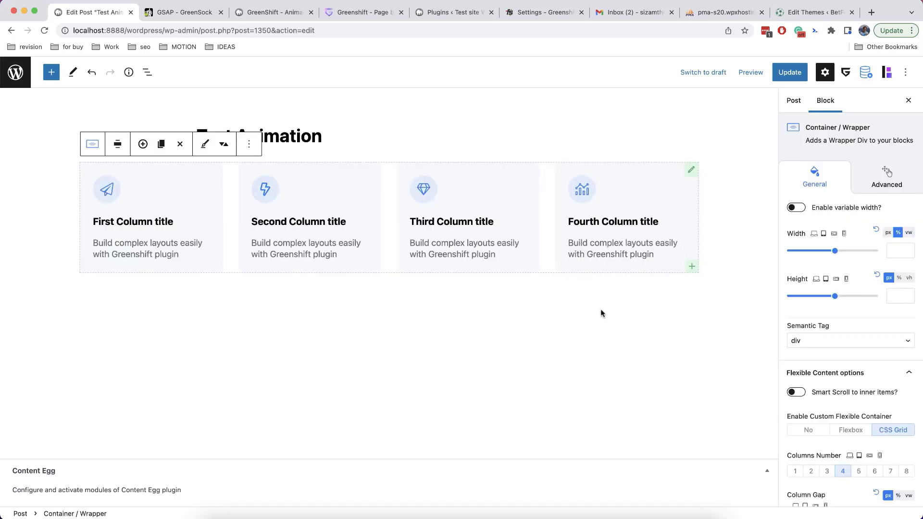
Enable the GSAP animation library for the four-column container, then switch to the GreenSock site
{"action": "left_click", "coordinate": [865, 181]}
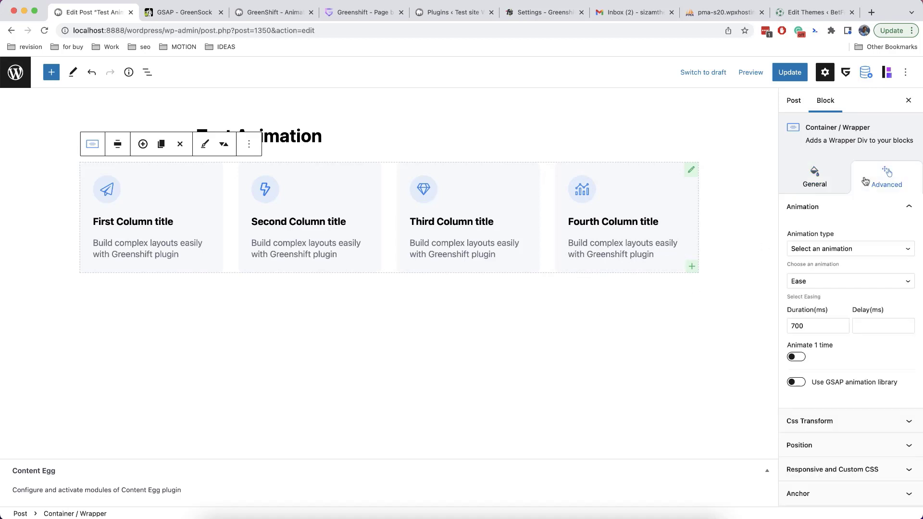
{"action": "scroll", "coordinate": [836, 306], "scroll_direction": "down", "scroll_amount": 1}
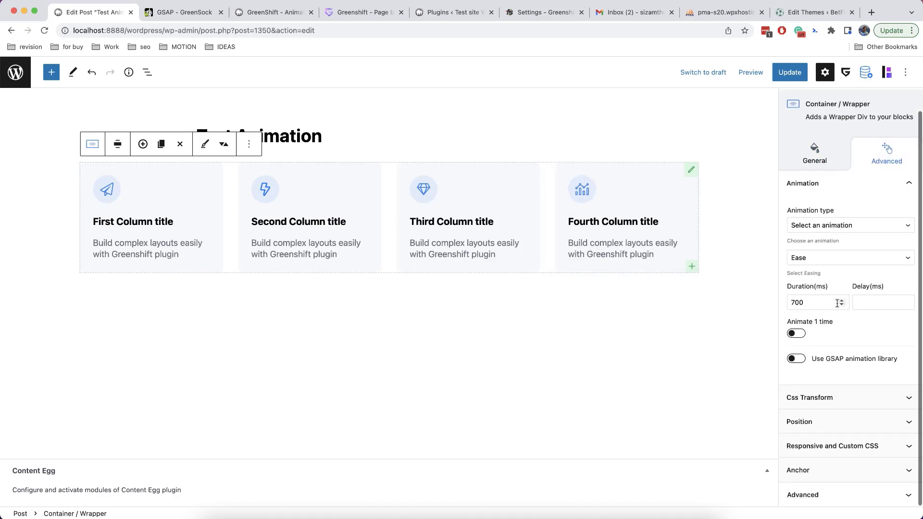
{"action": "left_click", "coordinate": [796, 359]}
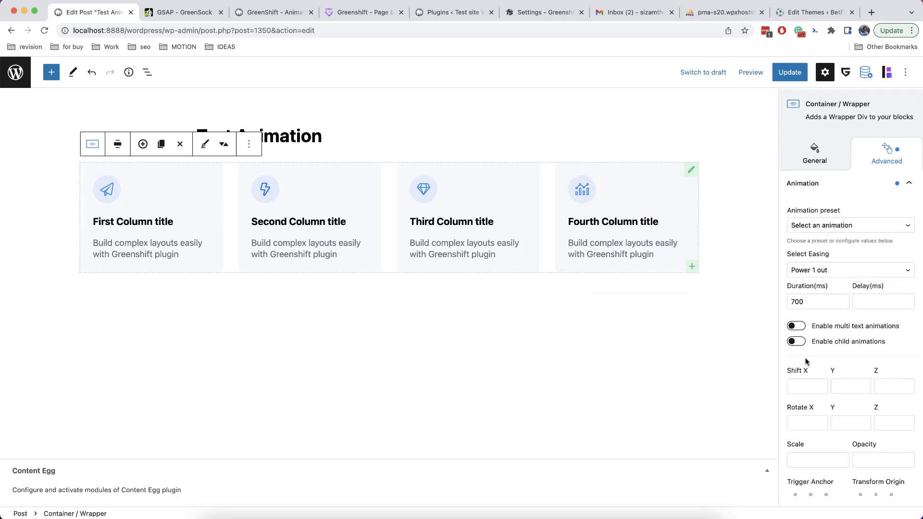
{"action": "left_click", "coordinate": [195, 16]}
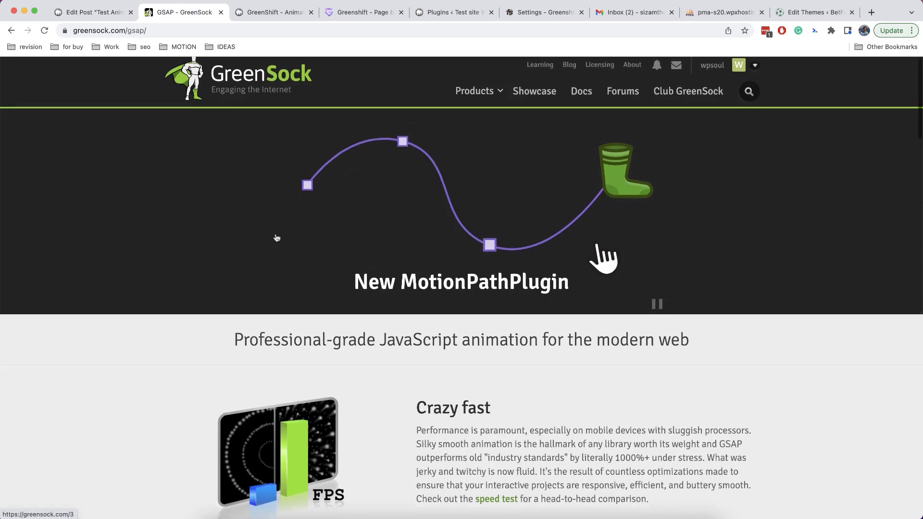
Scroll up and down through the GSAP GreenSock homepage
{"action": "scroll", "coordinate": [277, 238], "scroll_direction": "down", "scroll_amount": 1}
{"action": "scroll", "coordinate": [276, 238], "scroll_direction": "up", "scroll_amount": 2}
{"action": "scroll", "coordinate": [276, 238], "scroll_direction": "down", "scroll_amount": 2}
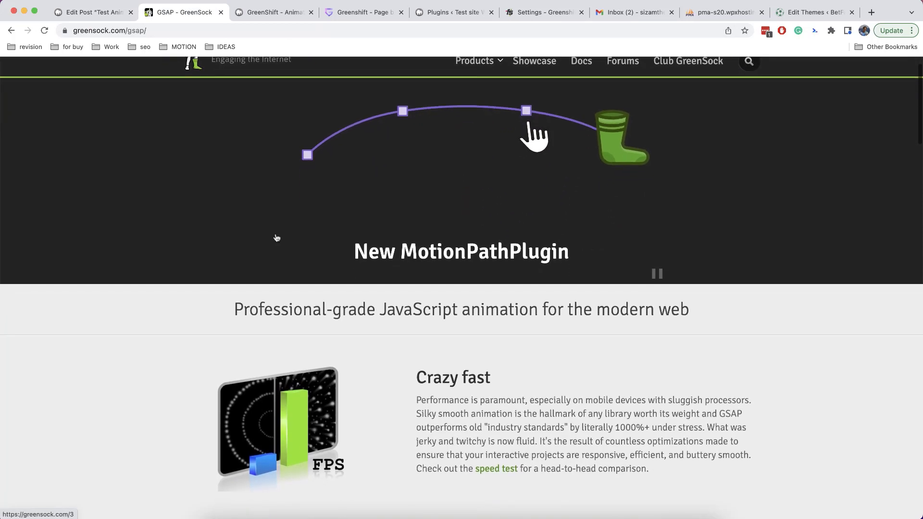
{"action": "scroll", "coordinate": [277, 238], "scroll_direction": "up", "scroll_amount": 2}
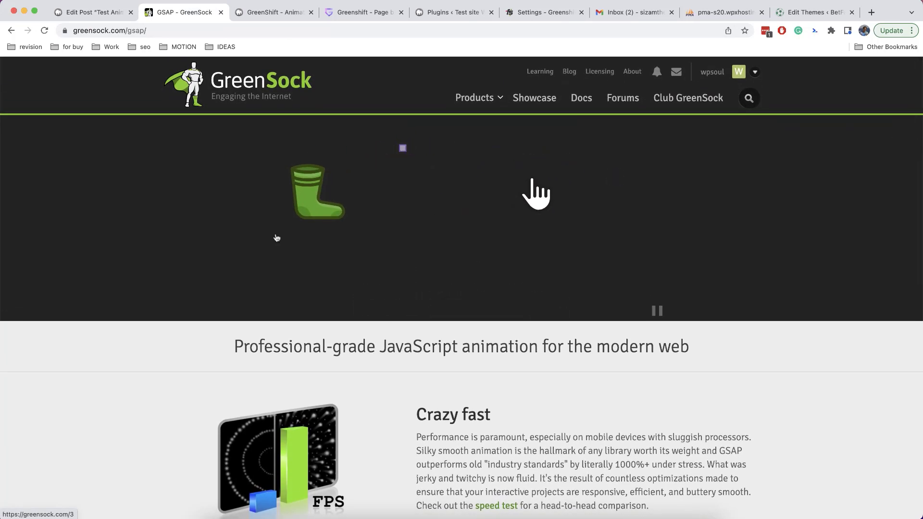
{"action": "scroll", "coordinate": [277, 238], "scroll_direction": "down", "scroll_amount": 1}
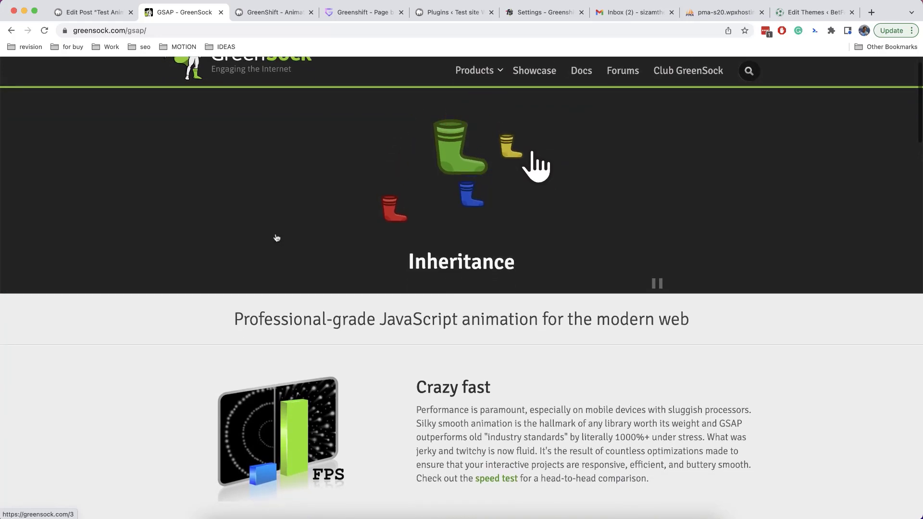
{"action": "scroll", "coordinate": [277, 238], "scroll_direction": "down", "scroll_amount": 15}
{"action": "scroll", "coordinate": [276, 238], "scroll_direction": "up", "scroll_amount": 15}
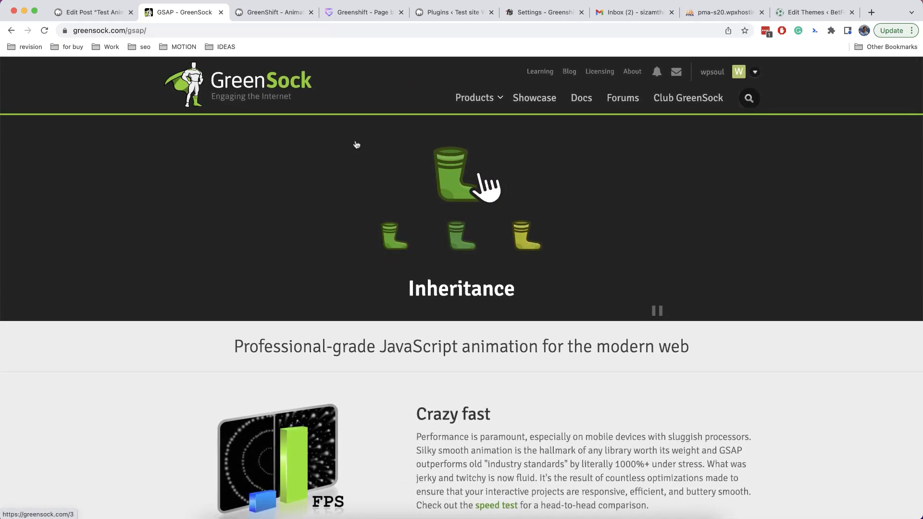
Browse the GSAP Showcase grid of example sites, then return to the Edit Post tab
{"action": "left_click", "coordinate": [541, 102]}
{"action": "scroll", "coordinate": [461, 325], "scroll_direction": "down", "scroll_amount": 5}
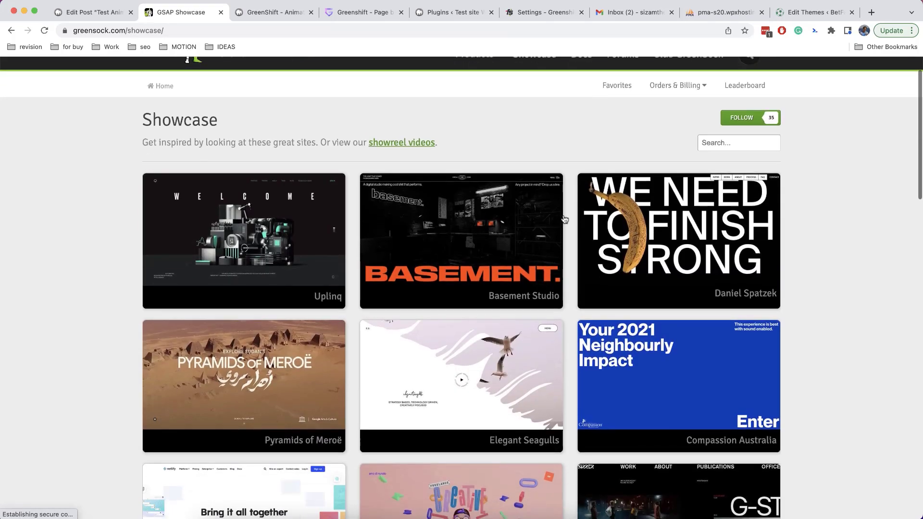
{"action": "scroll", "coordinate": [462, 325], "scroll_direction": "down", "scroll_amount": 10}
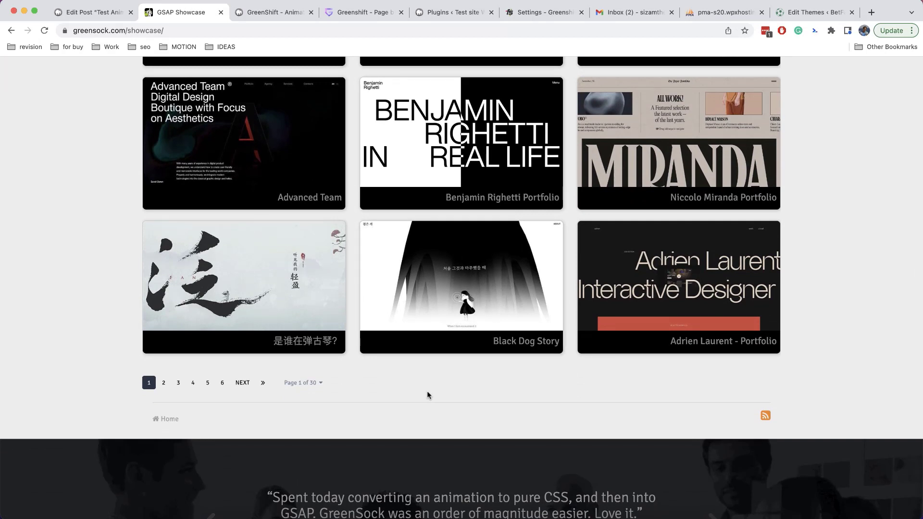
{"action": "left_click", "coordinate": [92, 13]}
{"action": "scroll", "coordinate": [852, 357], "scroll_direction": "up", "scroll_amount": 2}
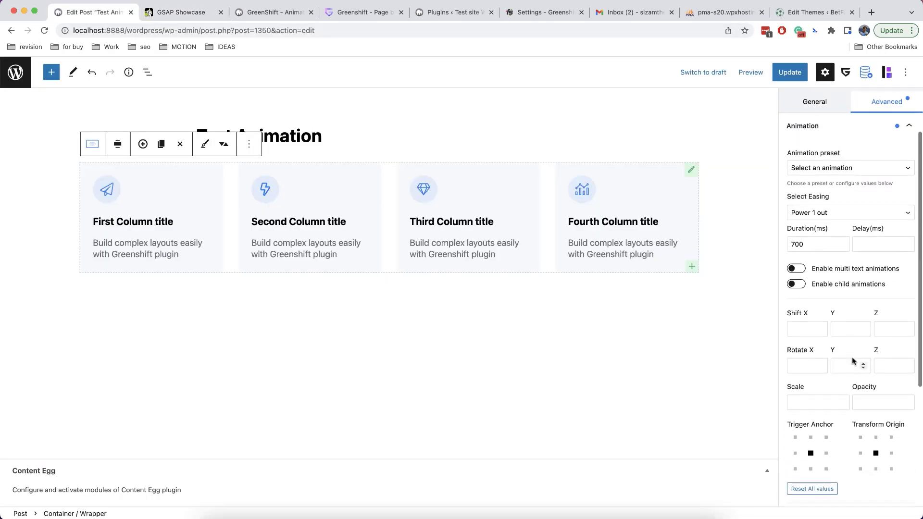
Enable child animations on the container with Shift Y 30 and Opacity 0
{"action": "scroll", "coordinate": [852, 361], "scroll_direction": "up", "scroll_amount": 2}
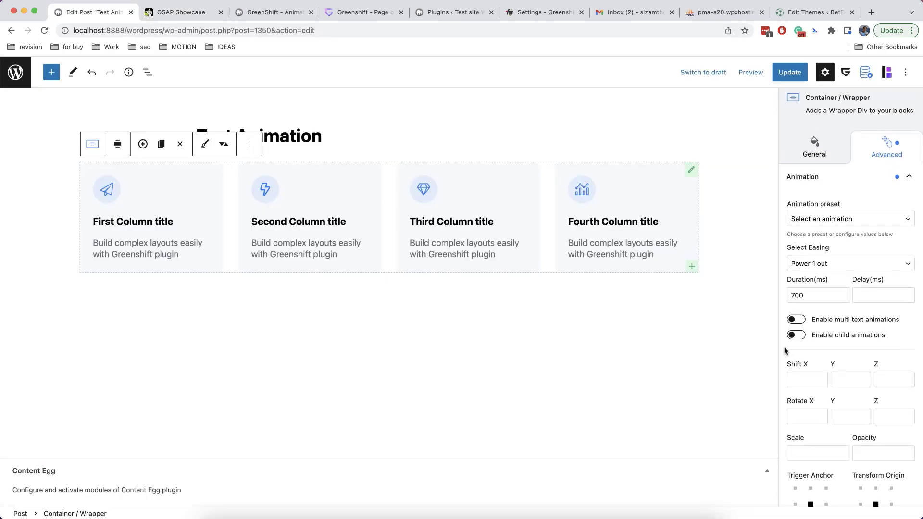
{"action": "scroll", "coordinate": [828, 353], "scroll_direction": "down", "scroll_amount": 2}
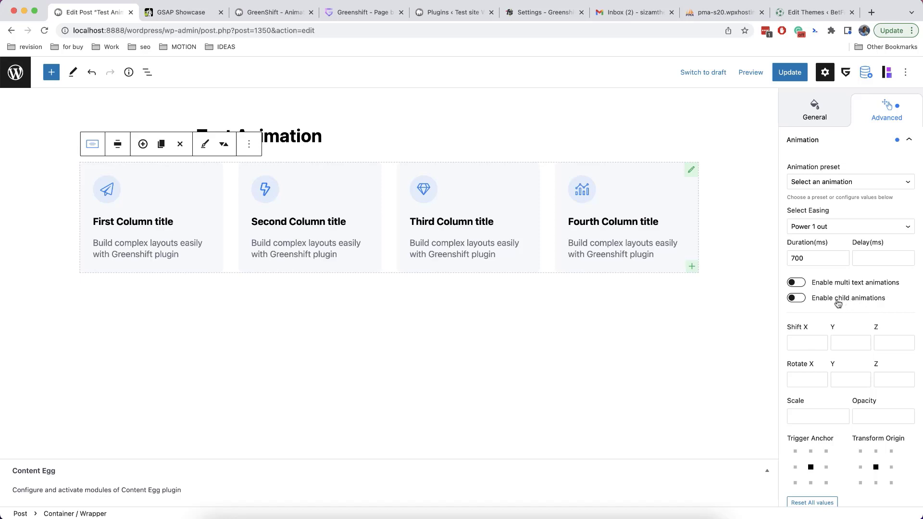
{"action": "left_click", "coordinate": [819, 300]}
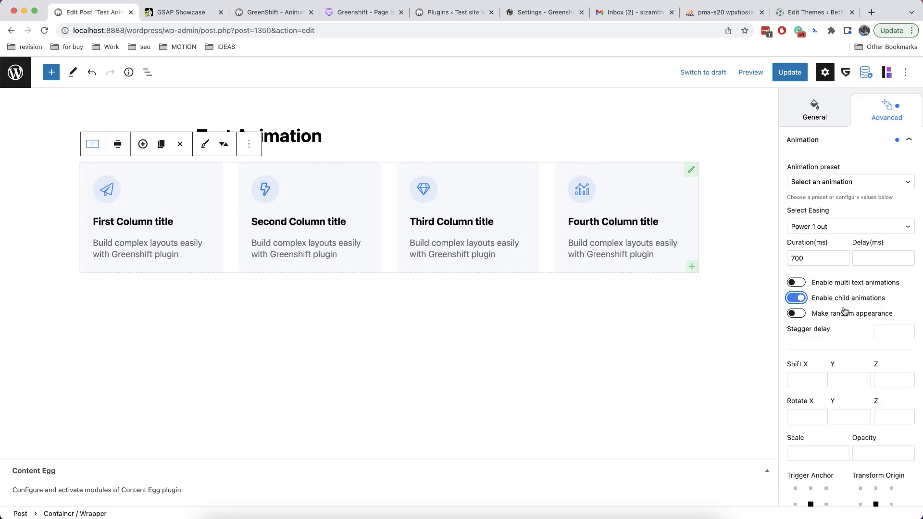
{"action": "scroll", "coordinate": [833, 346], "scroll_direction": "down", "scroll_amount": 2}
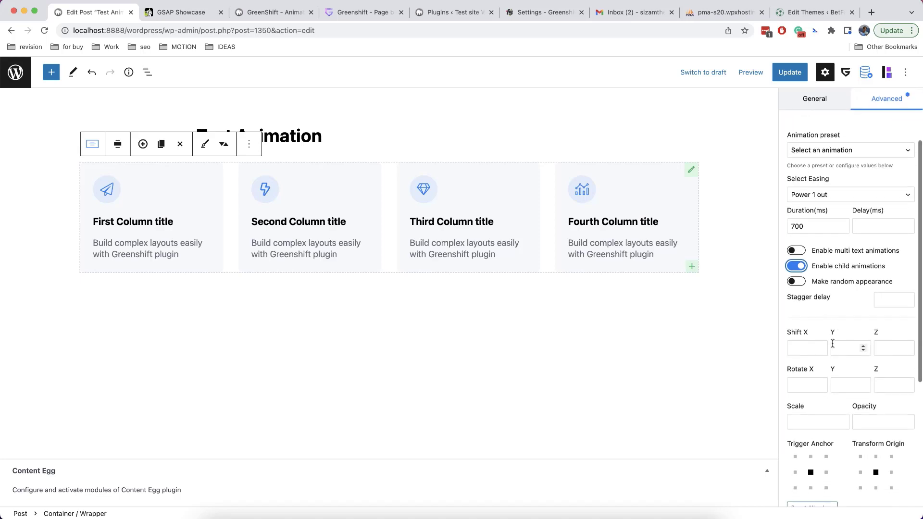
{"action": "left_click", "coordinate": [845, 347]}
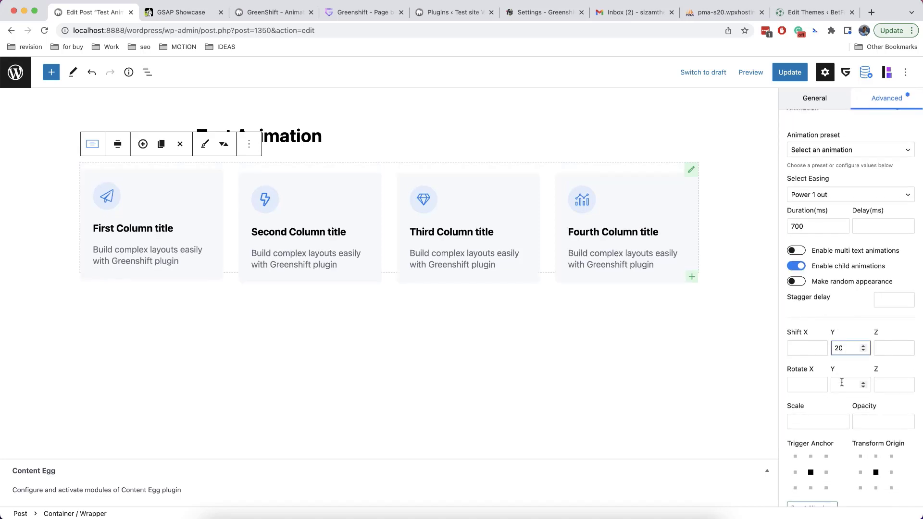
{"action": "left_click", "coordinate": [868, 422]}
{"action": "type", "text": "0"}
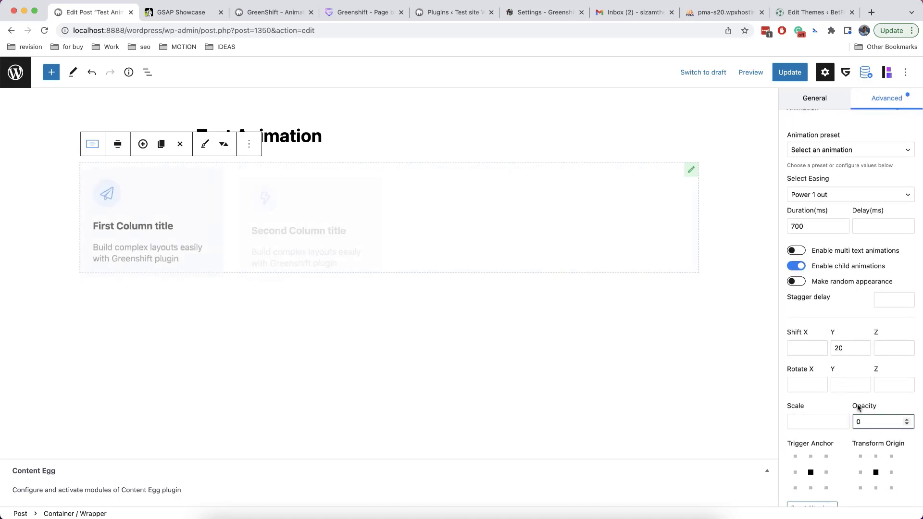
{"action": "left_click_drag", "start_coordinate": [839, 348], "coordinate": [816, 348]}
{"action": "type", "text": "3"}
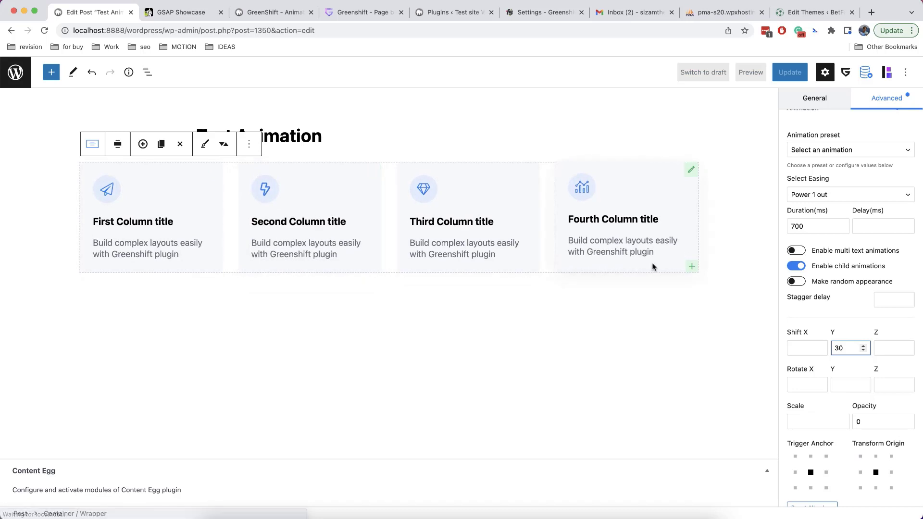
Set a 0,2 stagger delay and turn on Make random appearance
{"action": "left_click", "coordinate": [906, 298]}
{"action": "left_click", "coordinate": [906, 298]}
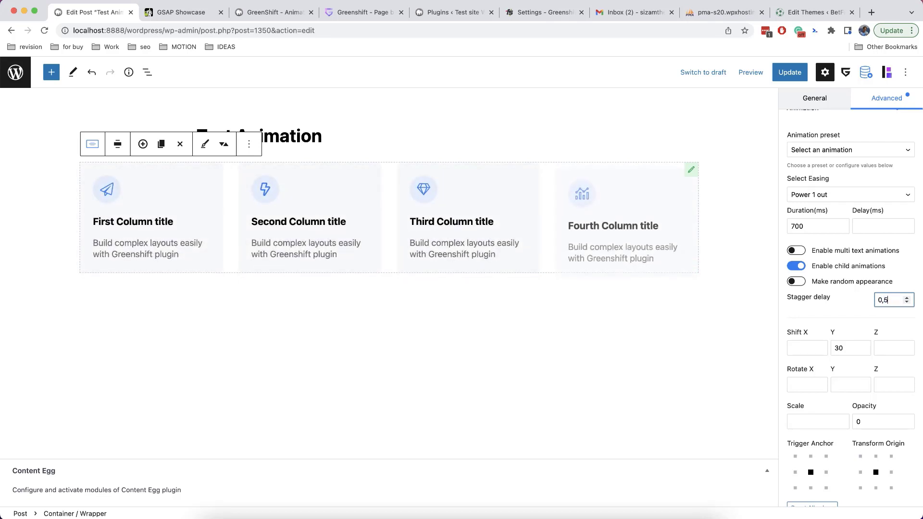
{"action": "left_click", "coordinate": [902, 320]}
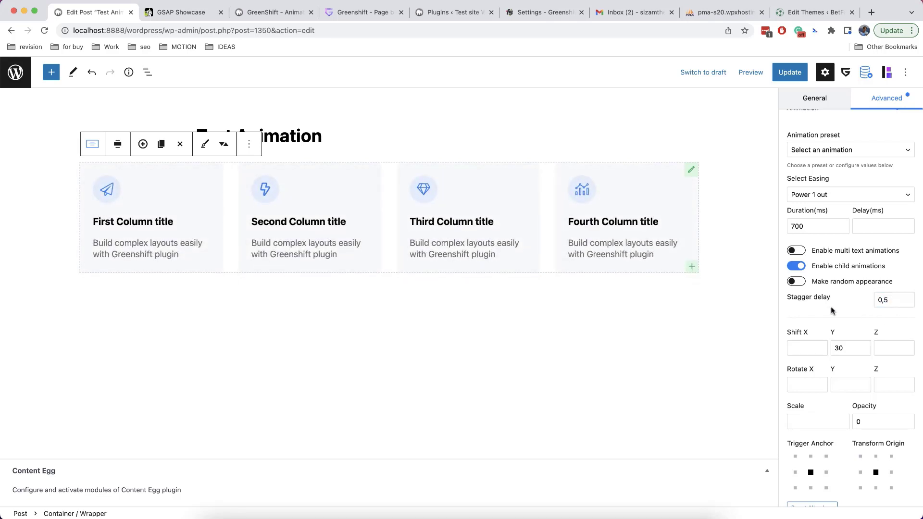
{"action": "scroll", "coordinate": [833, 310], "scroll_direction": "down", "scroll_amount": 3}
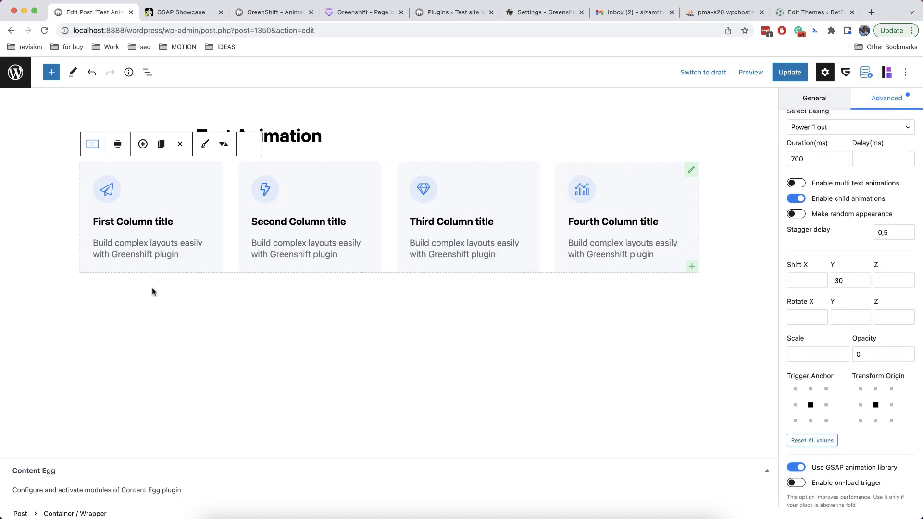
{"action": "scroll", "coordinate": [822, 283], "scroll_direction": "down", "scroll_amount": 2}
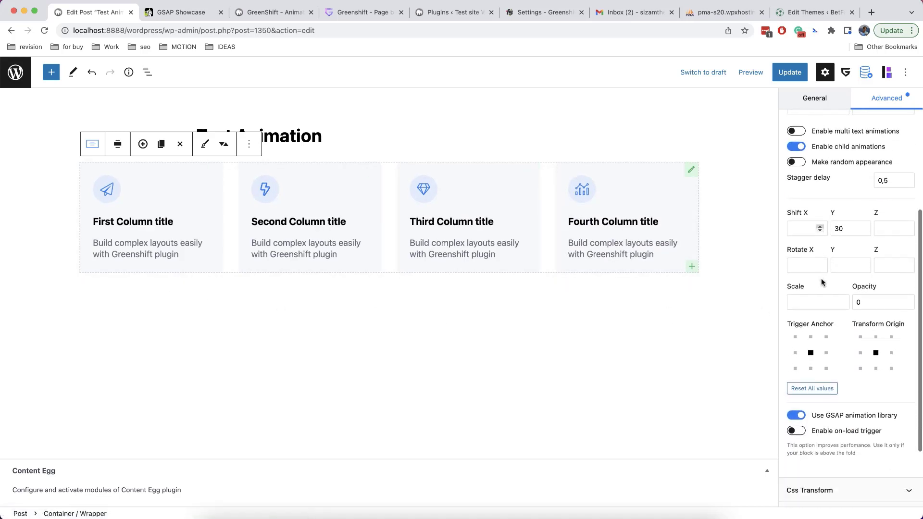
{"action": "scroll", "coordinate": [821, 283], "scroll_direction": "up", "scroll_amount": 3}
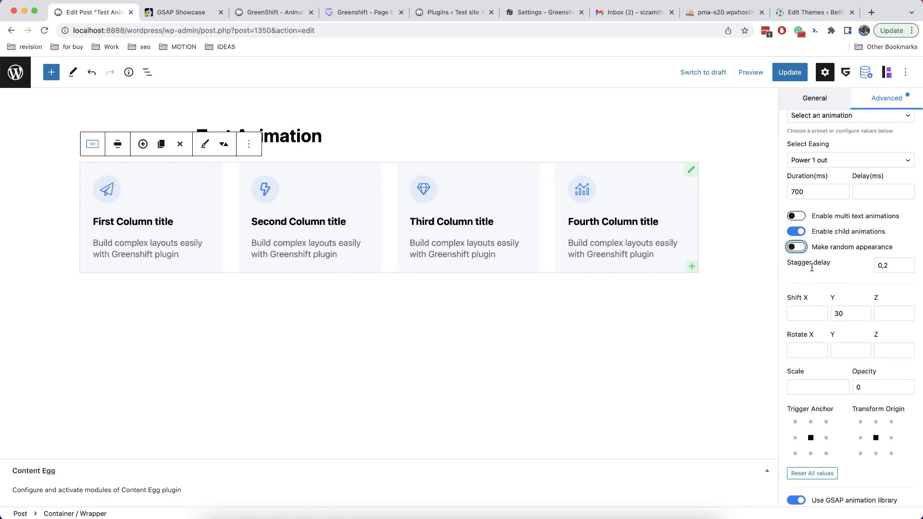
{"action": "left_click", "coordinate": [797, 248]}
{"action": "left_click", "coordinate": [90, 148]}
{"action": "left_click", "coordinate": [90, 149]}
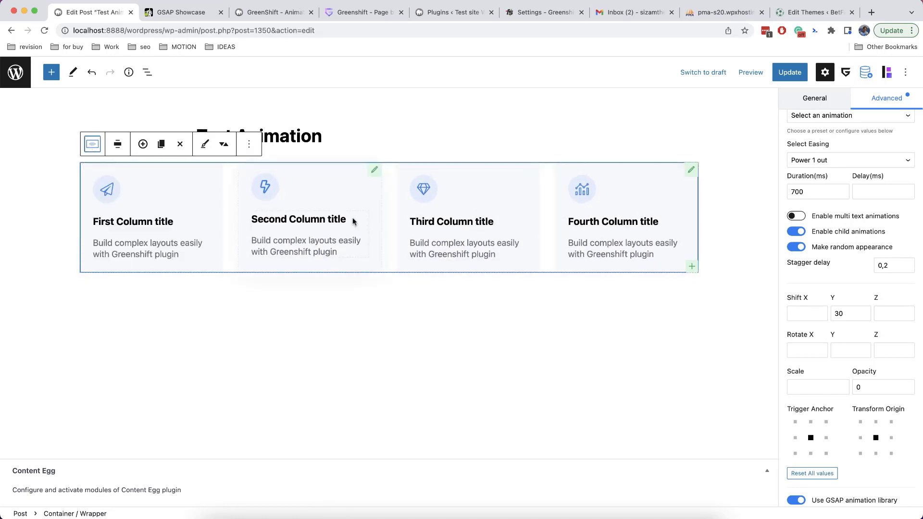
Duplicate the last column card four times
{"action": "left_click", "coordinate": [162, 144]}
{"action": "left_click", "coordinate": [162, 144]}
{"action": "left_click", "coordinate": [162, 144]}
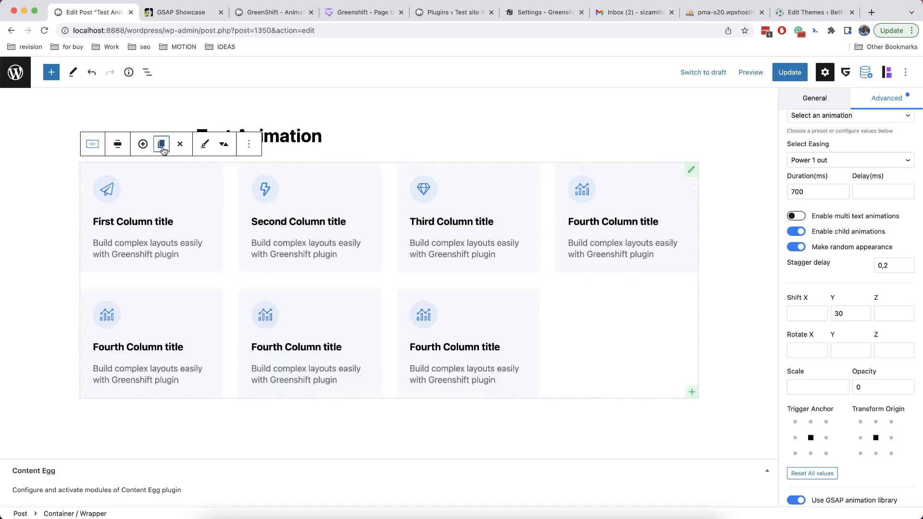
{"action": "left_click", "coordinate": [162, 145]}
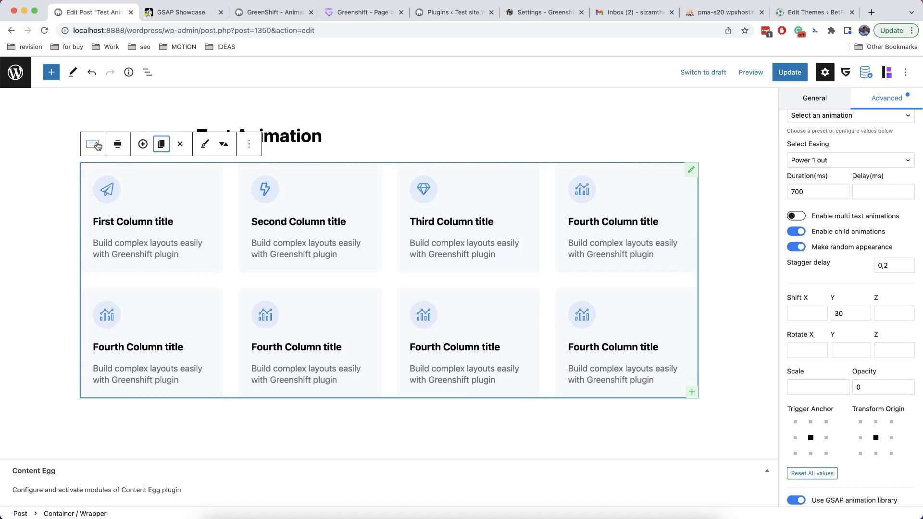
Nudge the vertical offset to 31, then remove the whole column container
{"action": "left_click", "coordinate": [862, 311]}
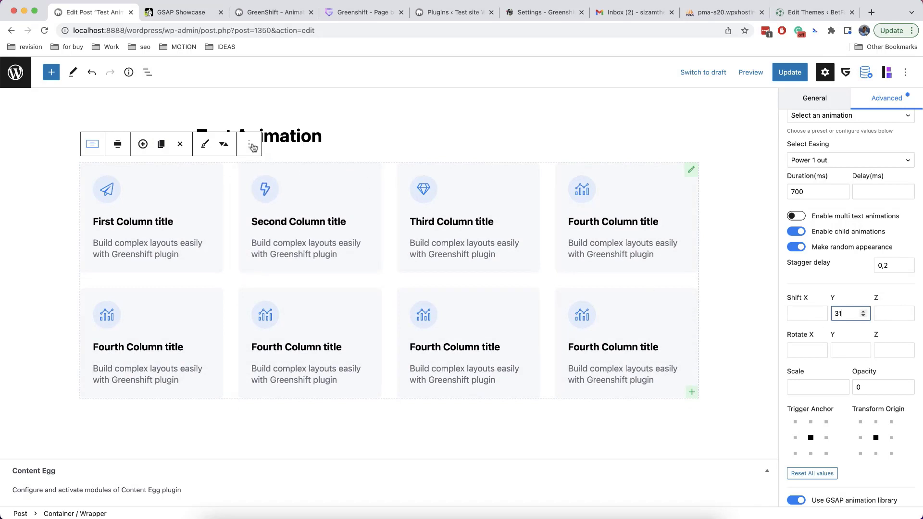
{"action": "scroll", "coordinate": [852, 290], "scroll_direction": "up", "scroll_amount": 1}
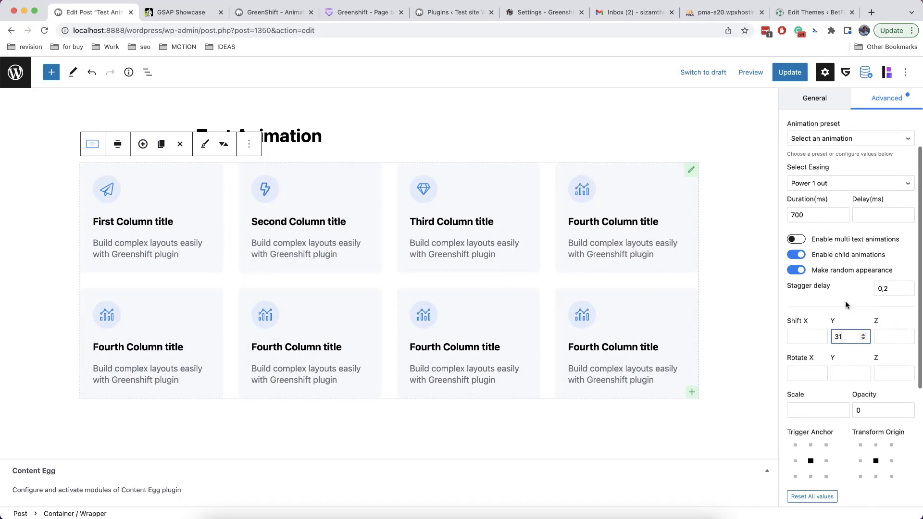
{"action": "left_click", "coordinate": [837, 305]}
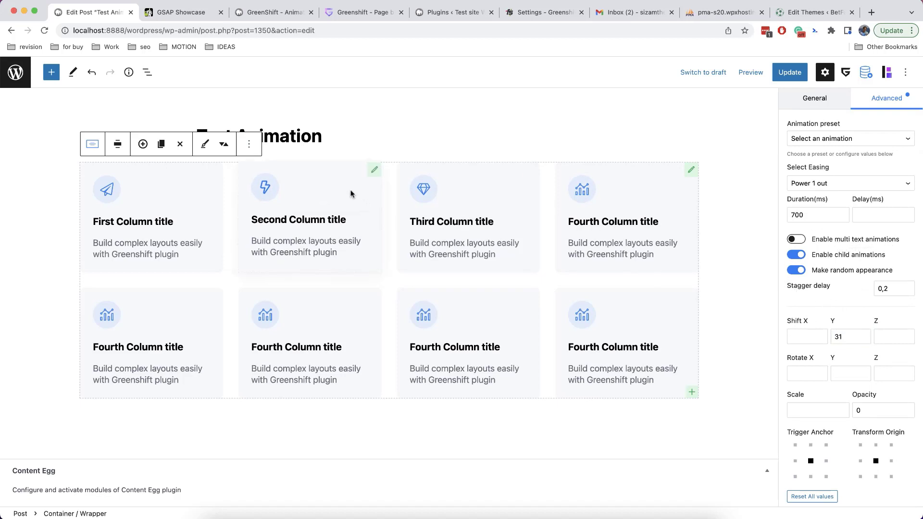
{"action": "left_click", "coordinate": [255, 141]}
{"action": "left_click", "coordinate": [294, 360]}
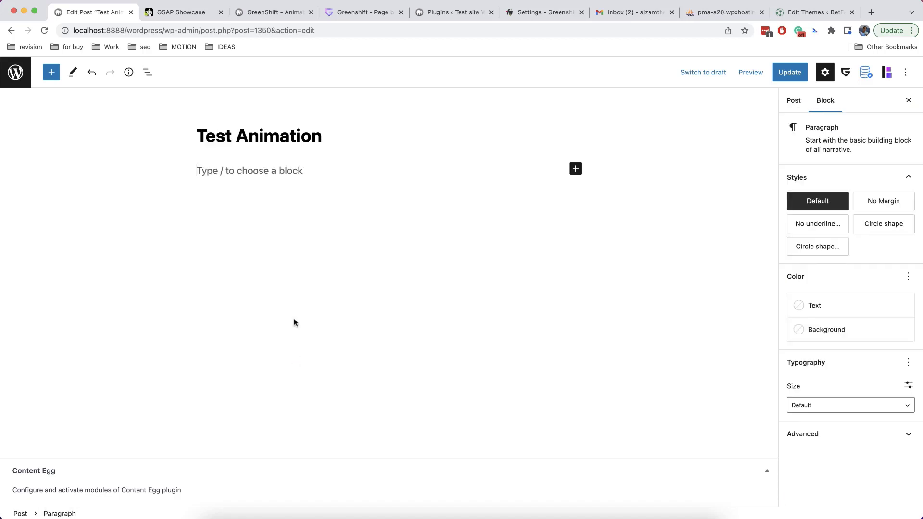
Insert an Advanced Heading via /adva and give it the GSAP Fade Up animation preset
{"action": "type", "text": "/adva"}
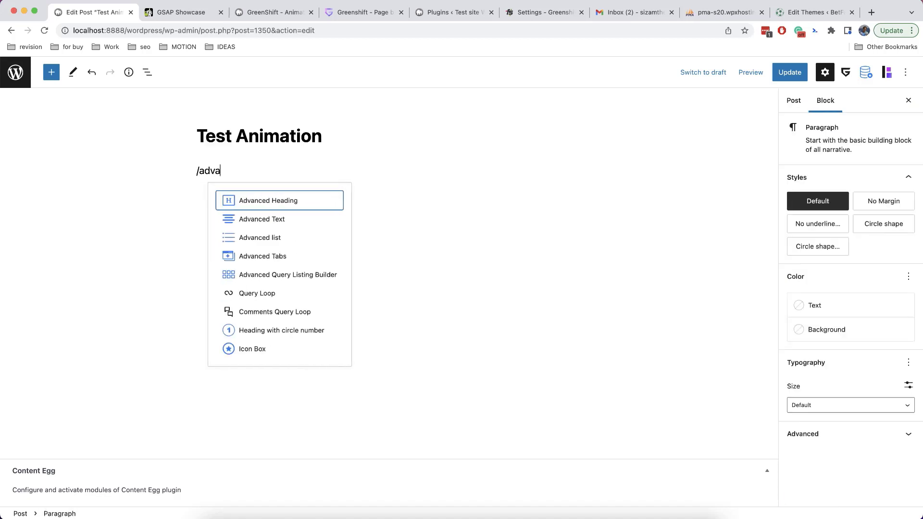
{"action": "key", "text": "Return"}
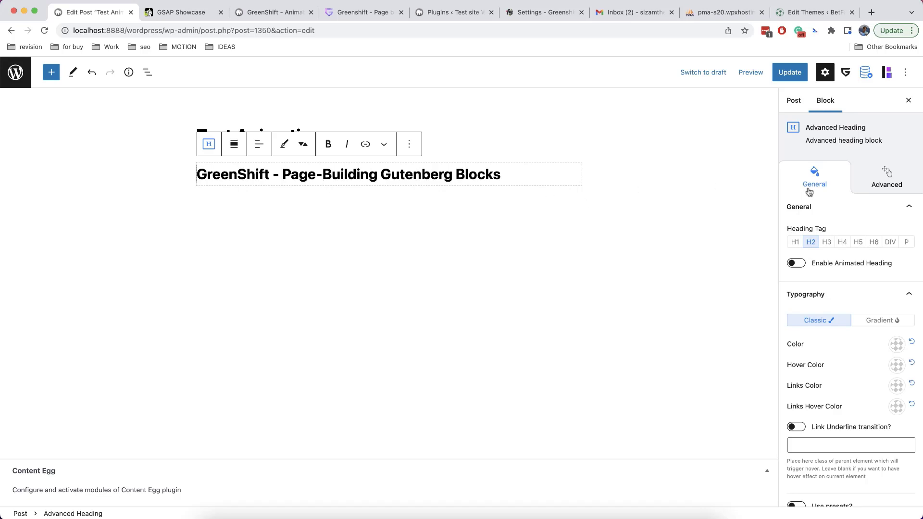
{"action": "left_click", "coordinate": [882, 182]}
{"action": "scroll", "coordinate": [855, 230], "scroll_direction": "down", "scroll_amount": 1}
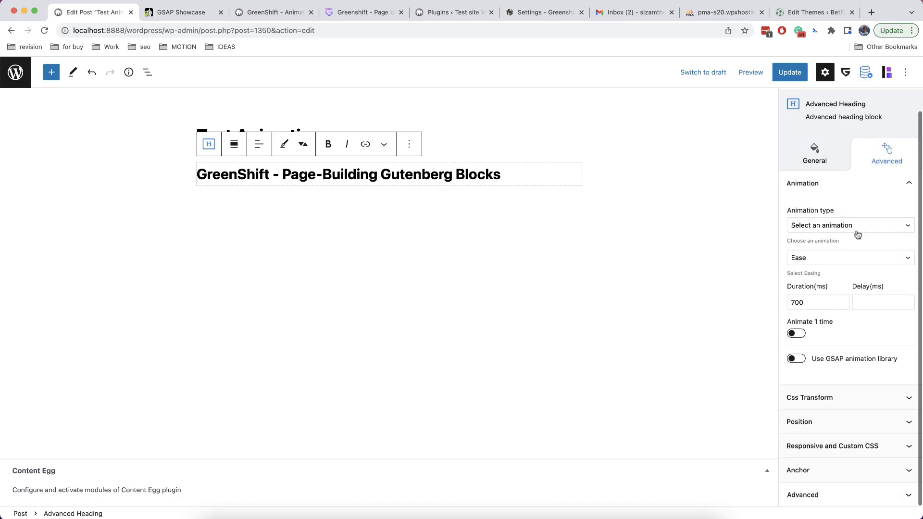
{"action": "left_click", "coordinate": [797, 358]}
{"action": "scroll", "coordinate": [868, 336], "scroll_direction": "down", "scroll_amount": 2}
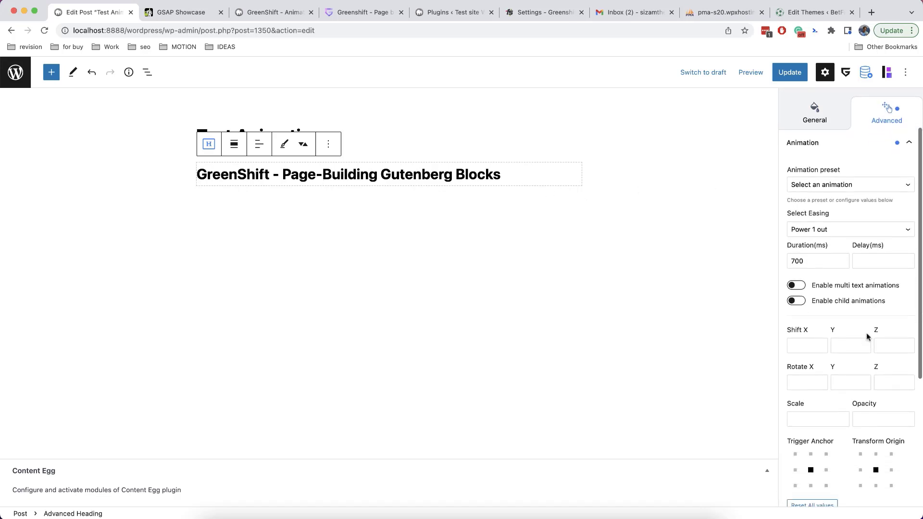
{"action": "left_click", "coordinate": [839, 186]}
{"action": "left_click", "coordinate": [842, 196]}
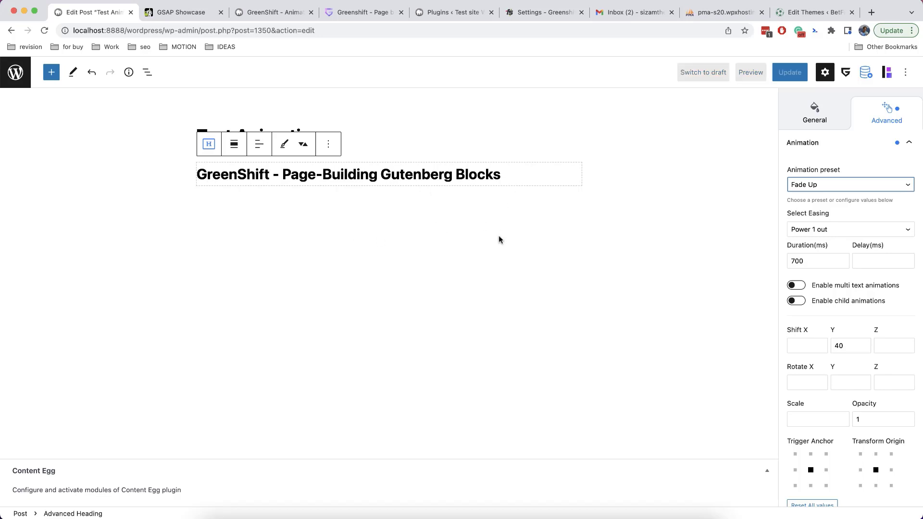
Append 'sad' and a new line 'asdasdasdasdasd' to the heading text
{"action": "left_click", "coordinate": [498, 177]}
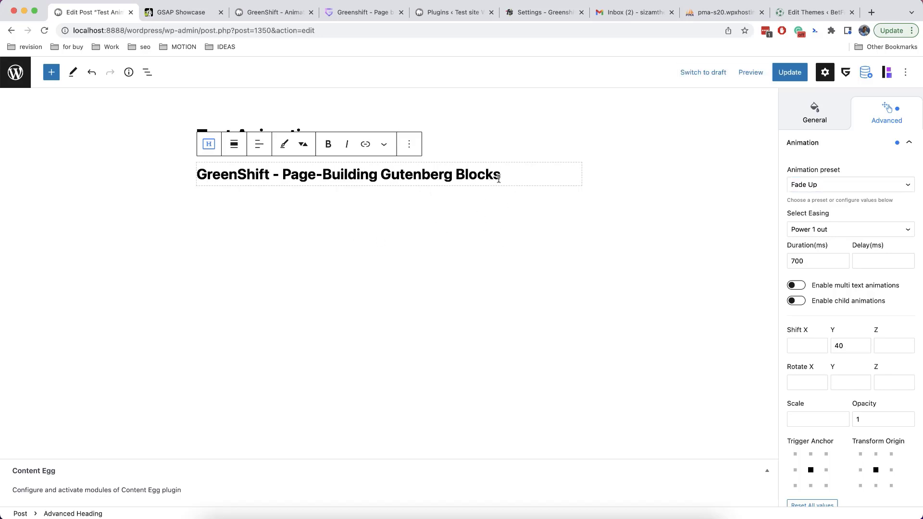
{"action": "type", "text": "sad"}
{"action": "key", "text": "shift+Return"}
{"action": "type", "text": "asdasdasdasdasd"}
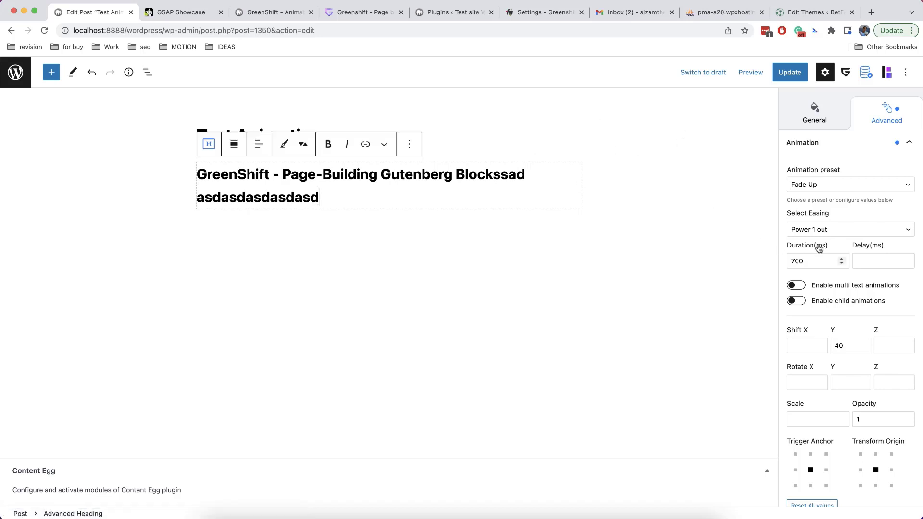
Split the heading's animation by words, adjust Shift Y, and set Rotate X to -30
{"action": "left_click", "coordinate": [864, 344]}
{"action": "left_click", "coordinate": [802, 287]}
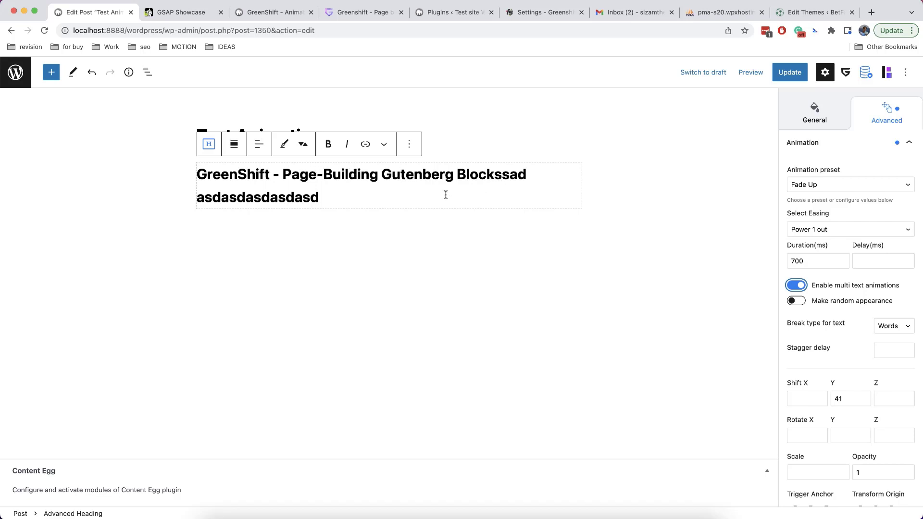
{"action": "left_click", "coordinate": [863, 401]}
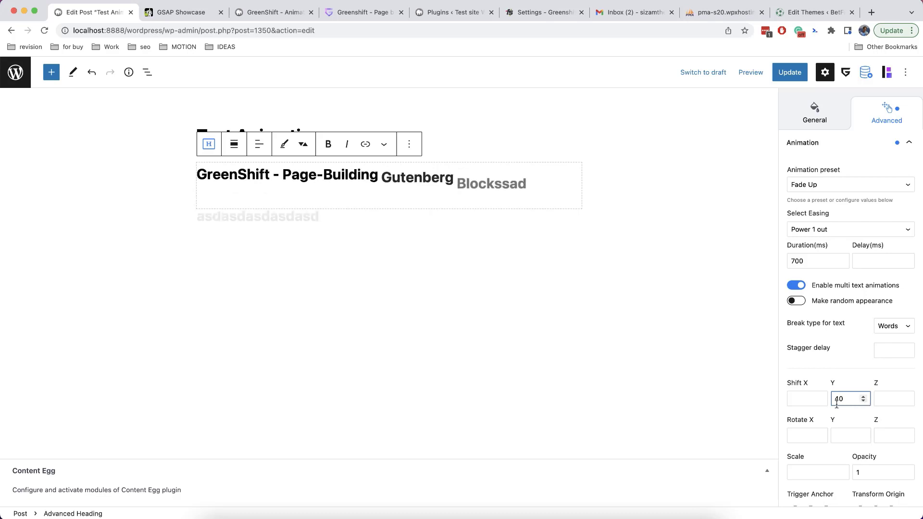
{"action": "scroll", "coordinate": [836, 404], "scroll_direction": "down", "scroll_amount": 2}
{"action": "left_click", "coordinate": [807, 389]}
{"action": "type", "text": "-3"}
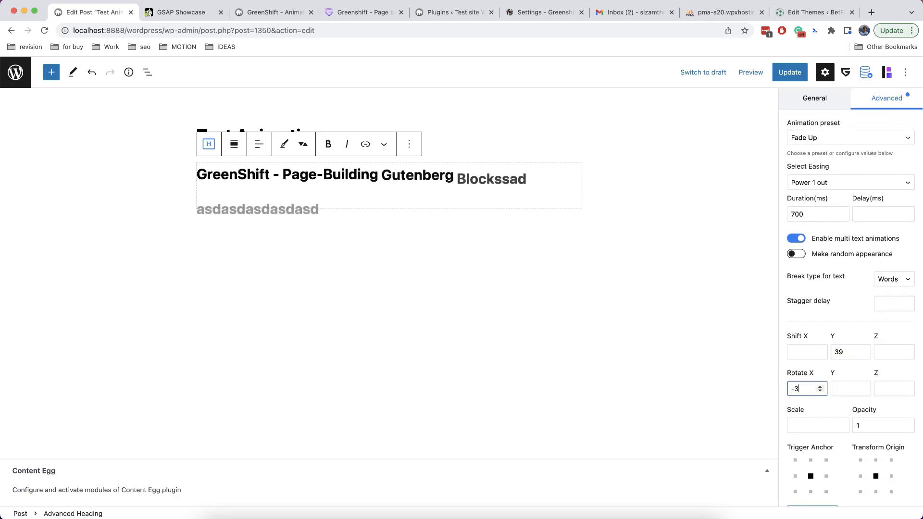
{"action": "type", "text": "0"}
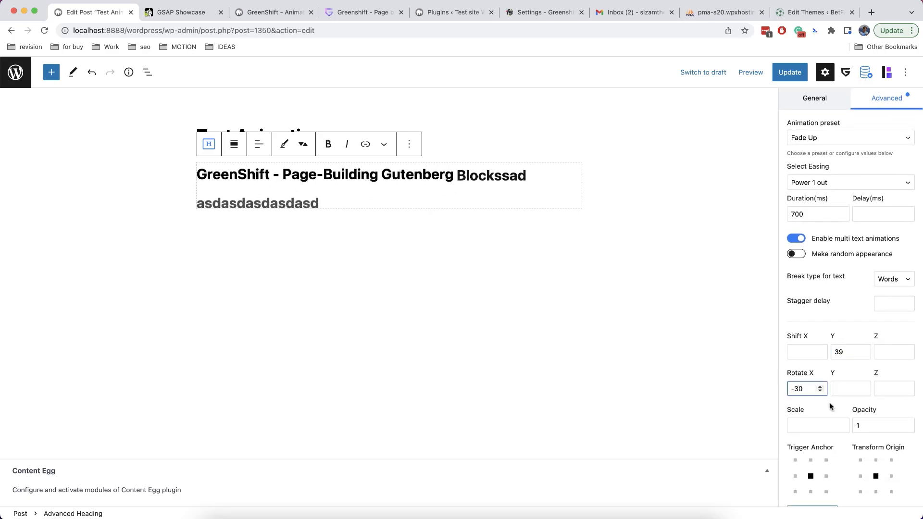
{"action": "scroll", "coordinate": [829, 402], "scroll_direction": "down", "scroll_amount": 3}
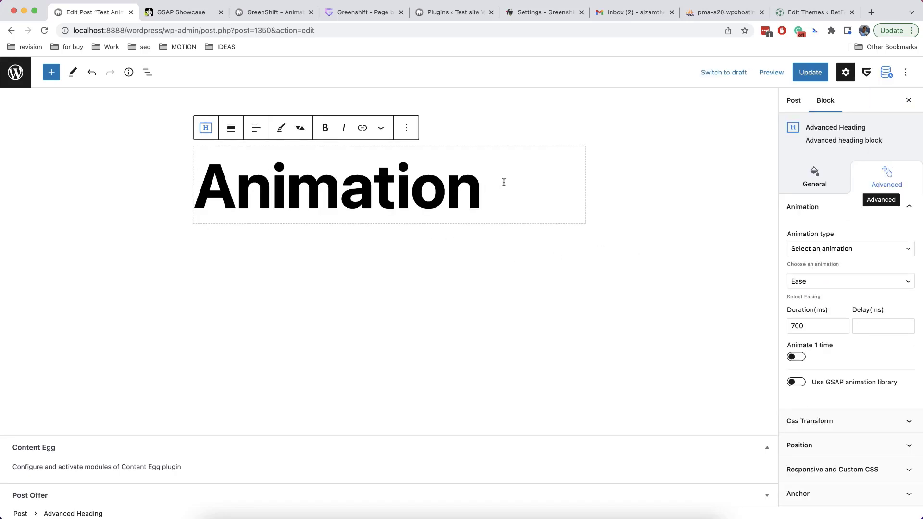
Enable the GSAP animation library for the heading and choose the Fade Up preset
{"action": "left_click", "coordinate": [809, 387]}
{"action": "scroll", "coordinate": [836, 336], "scroll_direction": "down", "scroll_amount": 3}
{"action": "scroll", "coordinate": [826, 197], "scroll_direction": "up", "scroll_amount": 2}
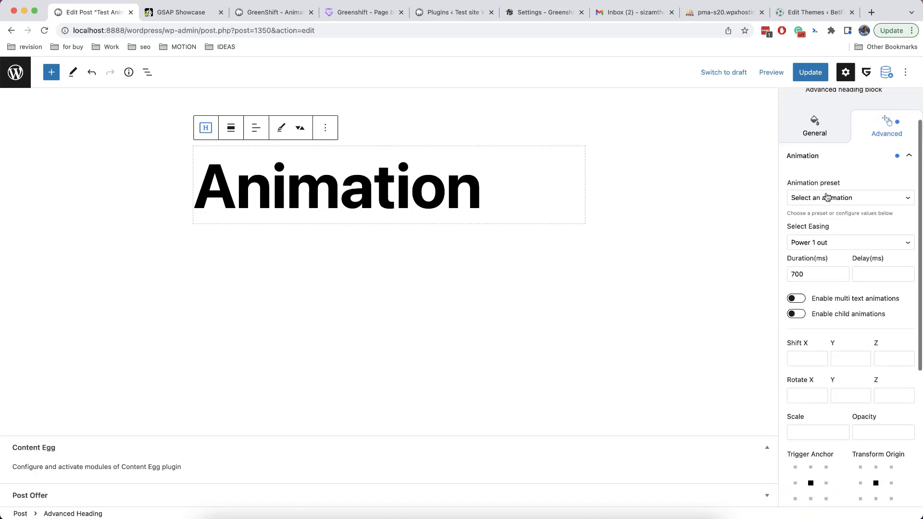
{"action": "left_click", "coordinate": [826, 197]}
{"action": "left_click", "coordinate": [834, 209]}
{"action": "scroll", "coordinate": [835, 295], "scroll_direction": "down", "scroll_amount": 3}
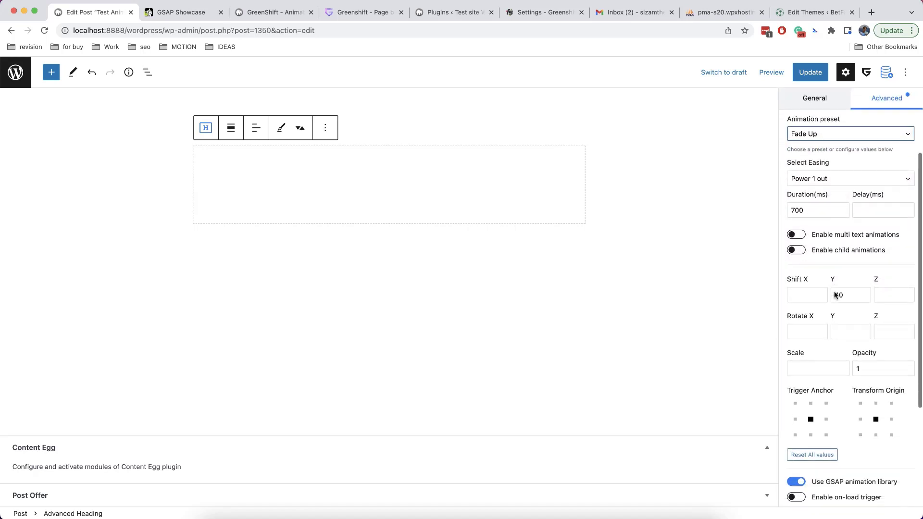
{"action": "scroll", "coordinate": [817, 302], "scroll_direction": "up", "scroll_amount": 3}
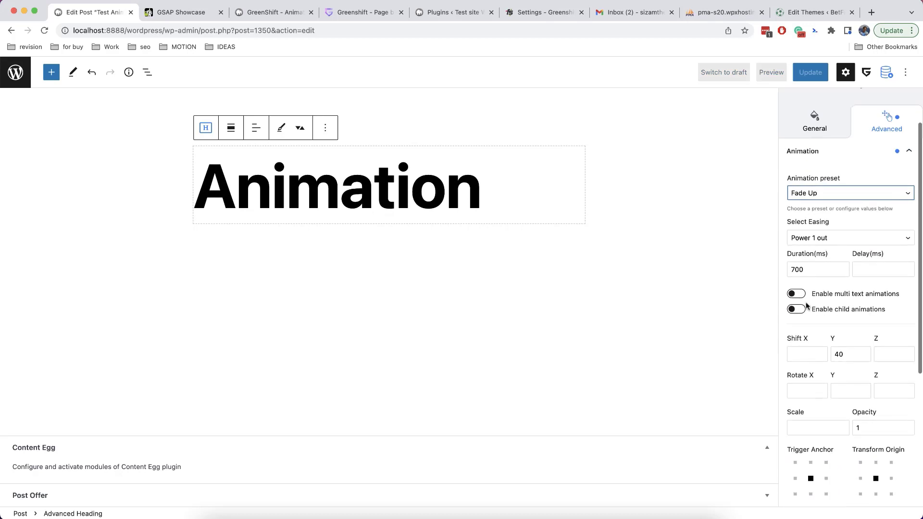
Turn on multi text animation with Break type Chars and Make random appearance enabled
{"action": "left_click", "coordinate": [796, 293]}
{"action": "left_click", "coordinate": [893, 335]}
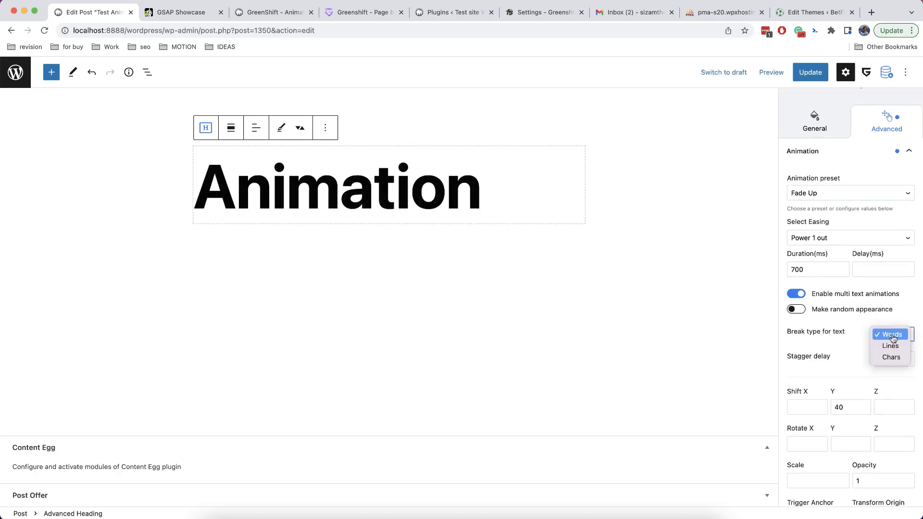
{"action": "left_click", "coordinate": [891, 357]}
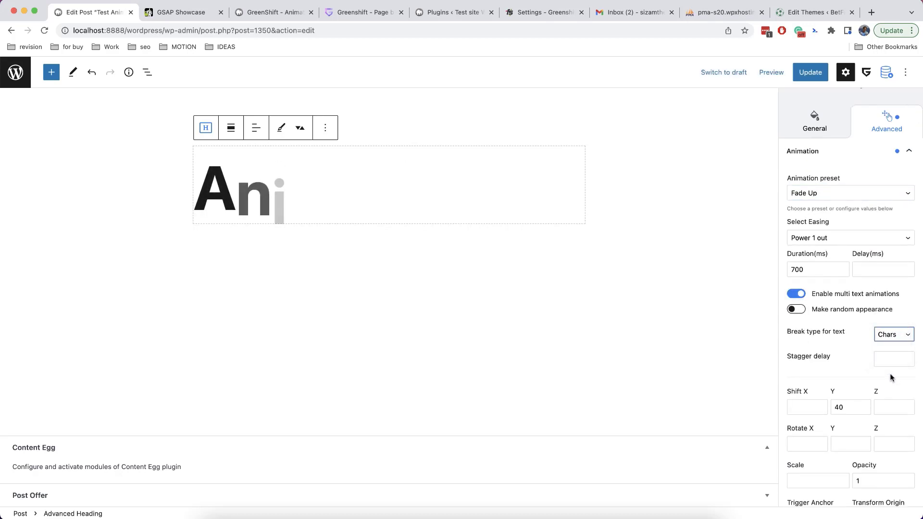
{"action": "left_click", "coordinate": [796, 309]}
{"action": "scroll", "coordinate": [856, 317], "scroll_direction": "down", "scroll_amount": 2}
{"action": "left_click", "coordinate": [907, 322]}
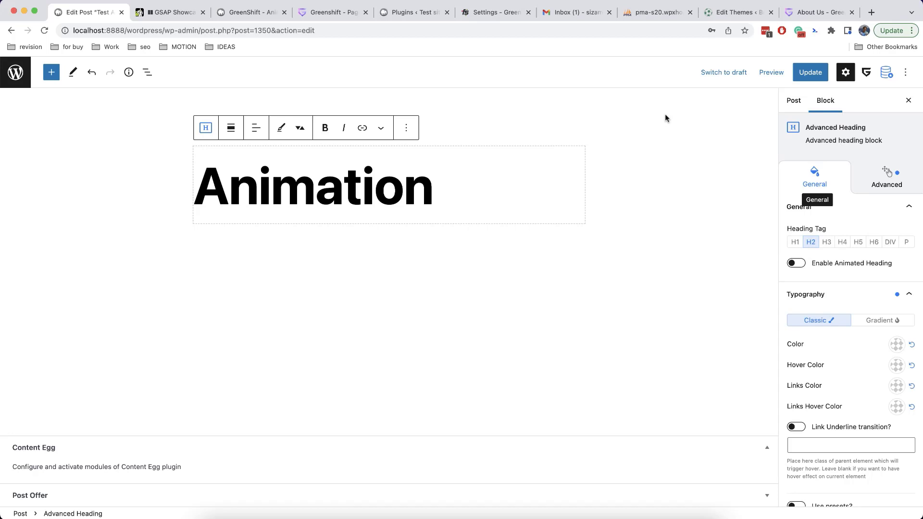
Scroll through the About Us page, then return to the heading's Advanced animation settings
{"action": "left_click", "coordinate": [808, 12]}
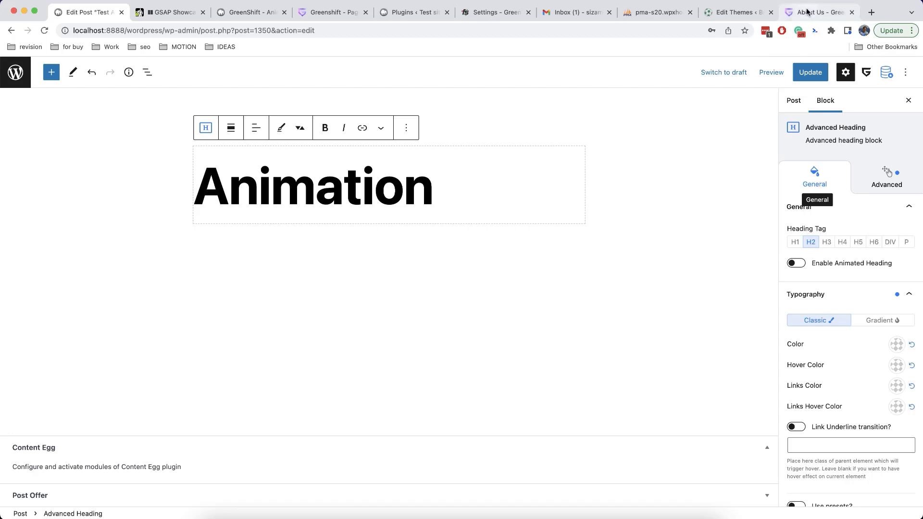
{"action": "scroll", "coordinate": [717, 298], "scroll_direction": "down", "scroll_amount": 3}
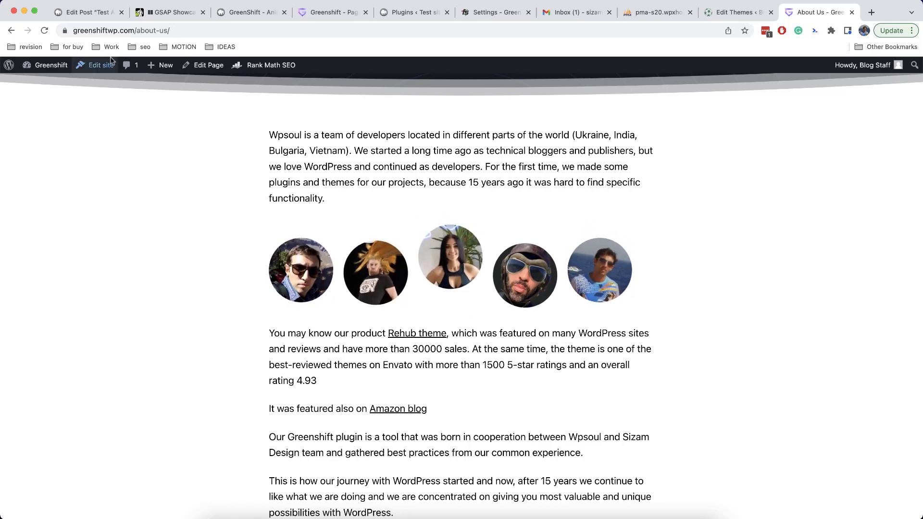
{"action": "key", "text": "super+1"}
{"action": "left_click", "coordinate": [888, 179]}
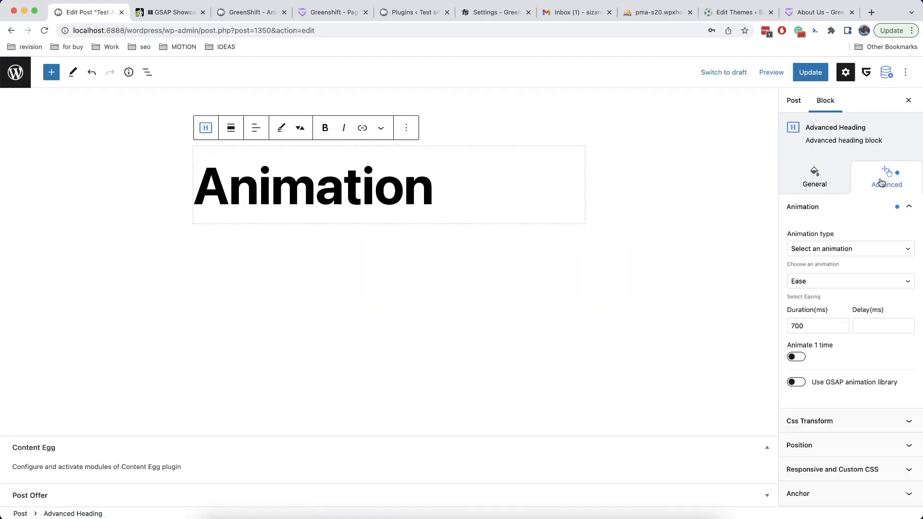
{"action": "scroll", "coordinate": [837, 291], "scroll_direction": "down", "scroll_amount": 1}
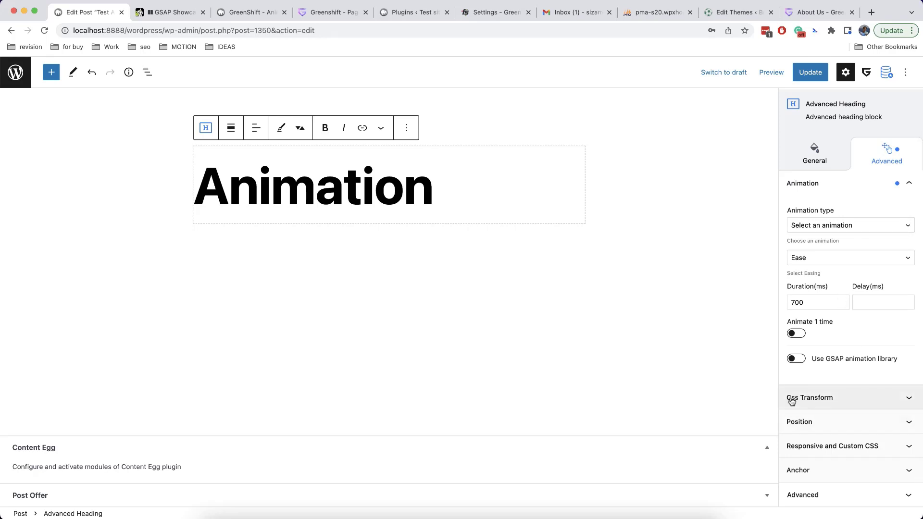
Give the heading an infinite CSS Transform loop with Shift Y 20 and Reverse mode on
{"action": "left_click", "coordinate": [833, 403]}
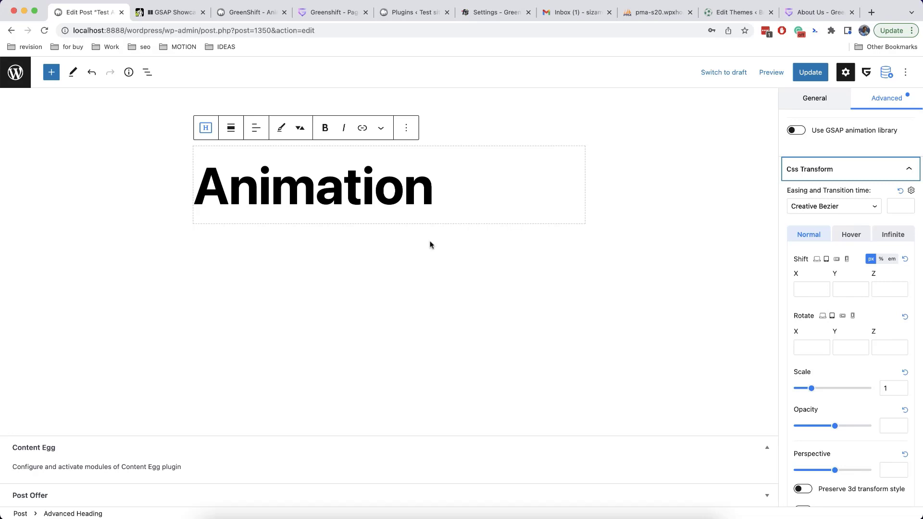
{"action": "left_click", "coordinate": [895, 238]}
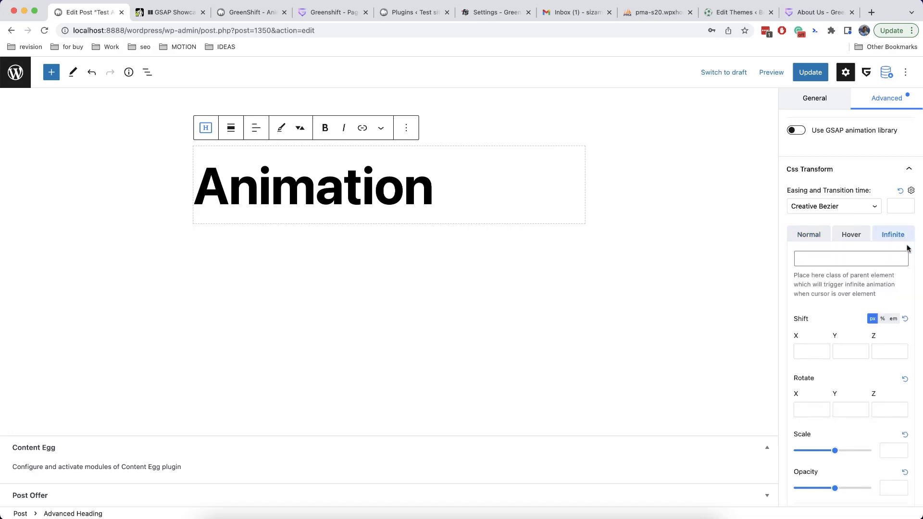
{"action": "scroll", "coordinate": [844, 286], "scroll_direction": "down", "scroll_amount": 2}
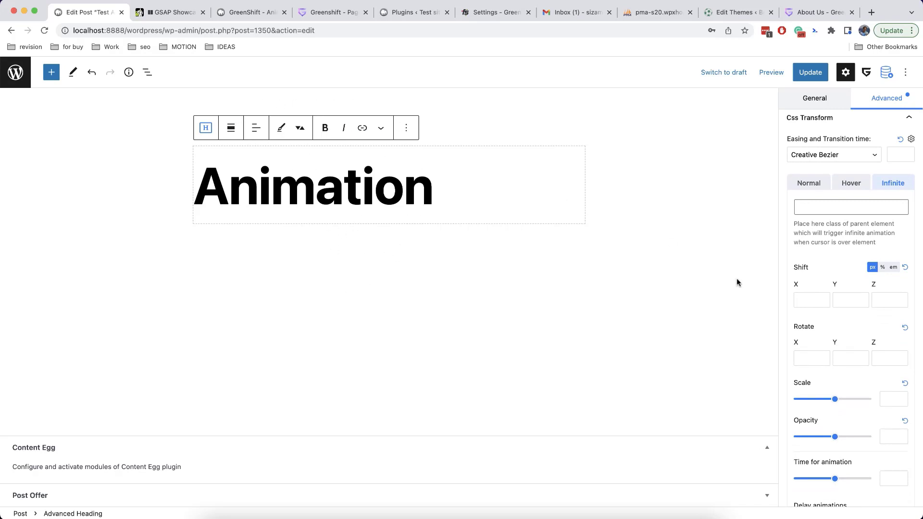
{"action": "left_click", "coordinate": [811, 185]}
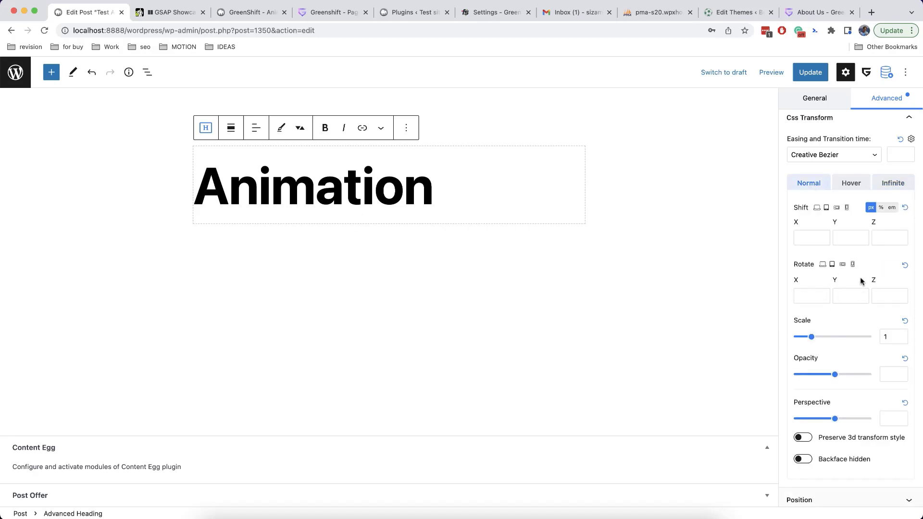
{"action": "left_click", "coordinate": [884, 184]}
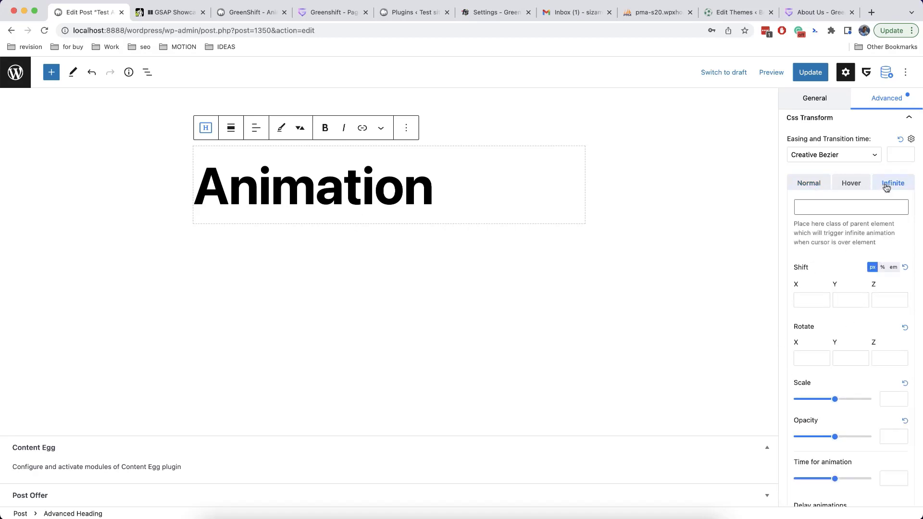
{"action": "left_click", "coordinate": [844, 299]}
{"action": "type", "text": "20"}
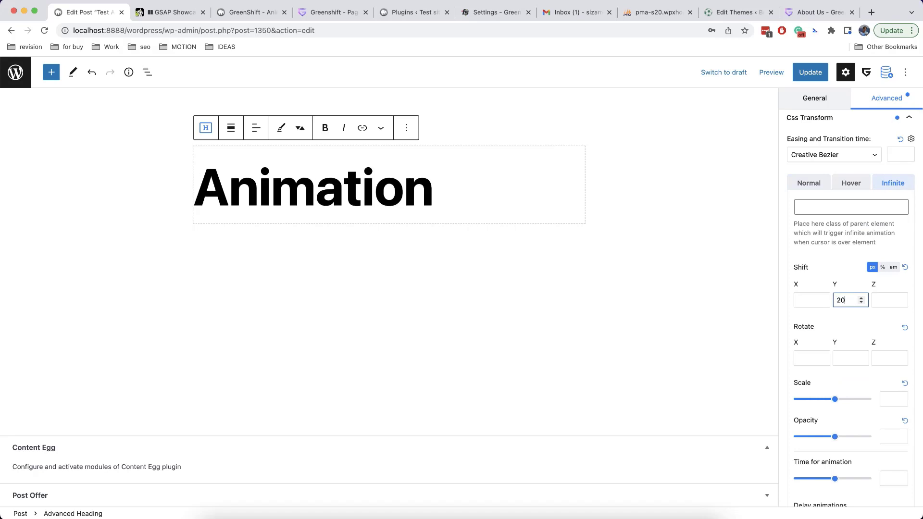
{"action": "scroll", "coordinate": [863, 337], "scroll_direction": "down", "scroll_amount": 3}
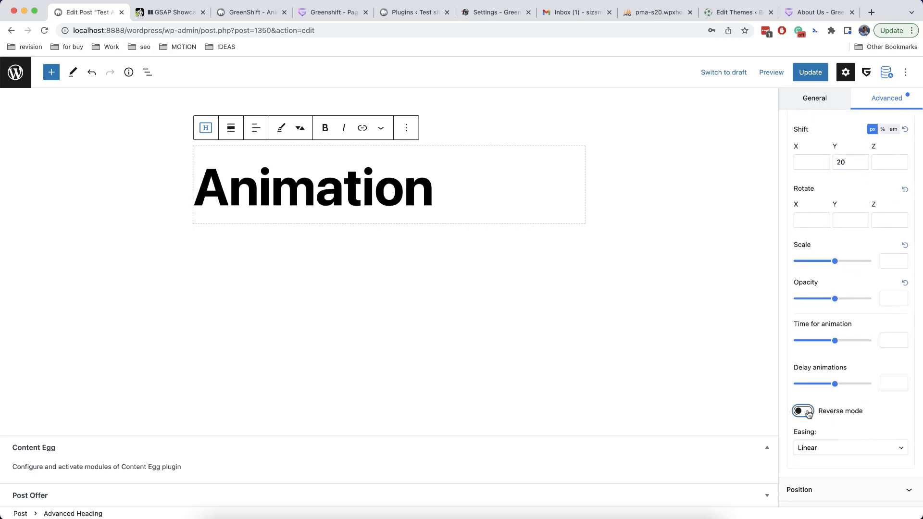
{"action": "left_click", "coordinate": [806, 412]}
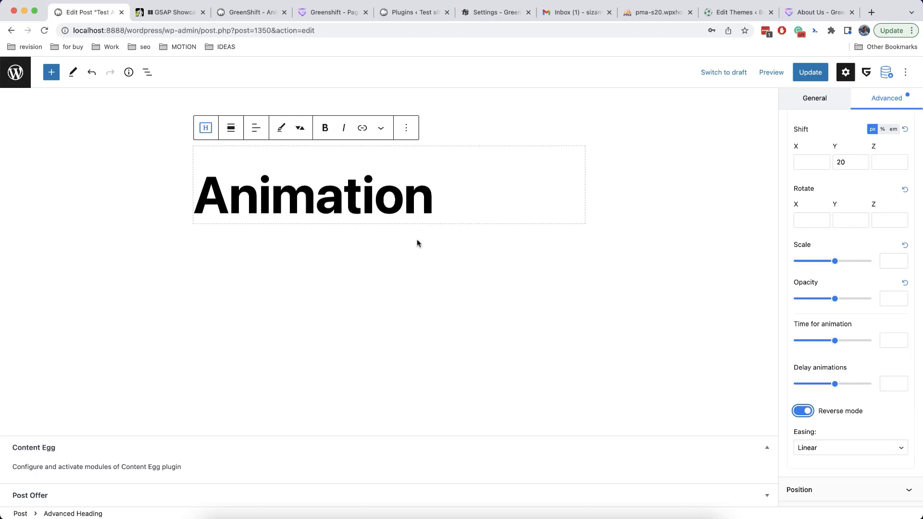
{"action": "scroll", "coordinate": [875, 342], "scroll_direction": "up", "scroll_amount": 3}
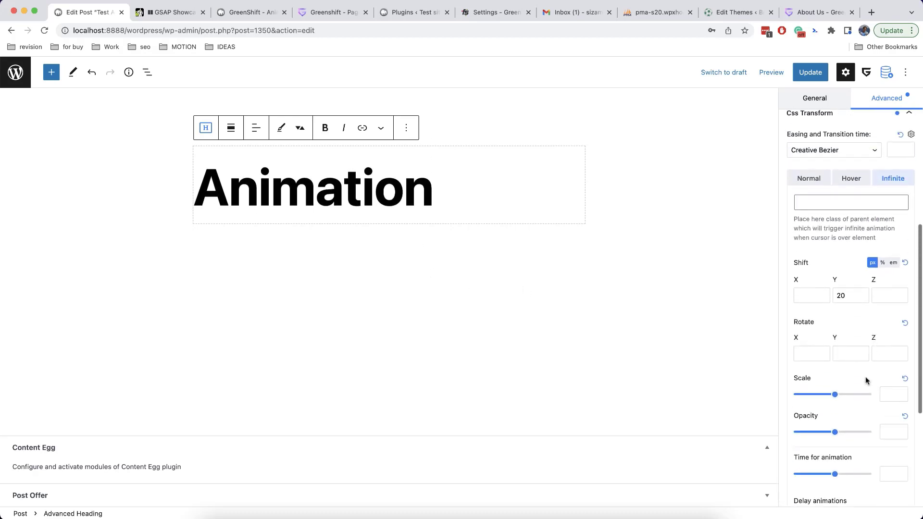
Set the infinite loop's Scale to 0,9 and its animation time to 10
{"action": "left_click", "coordinate": [902, 397]}
{"action": "left_click", "coordinate": [902, 392]}
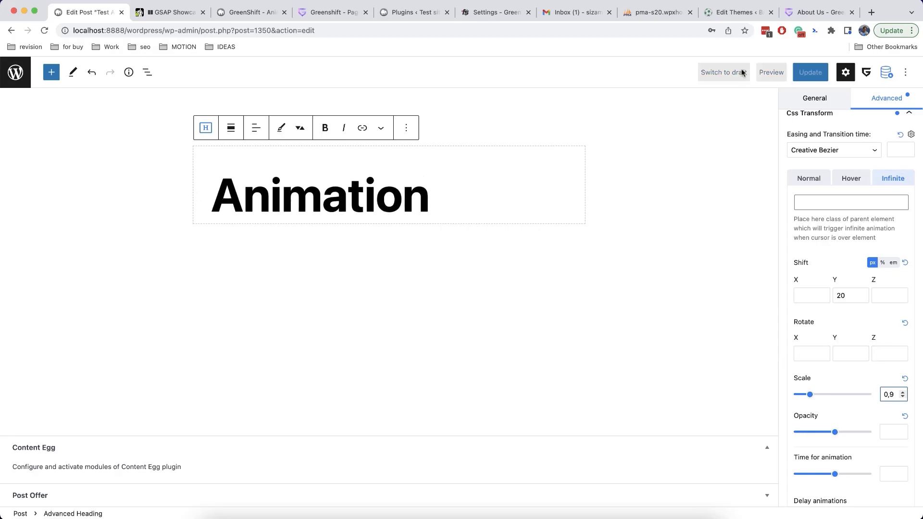
{"action": "left_click", "coordinate": [817, 12]}
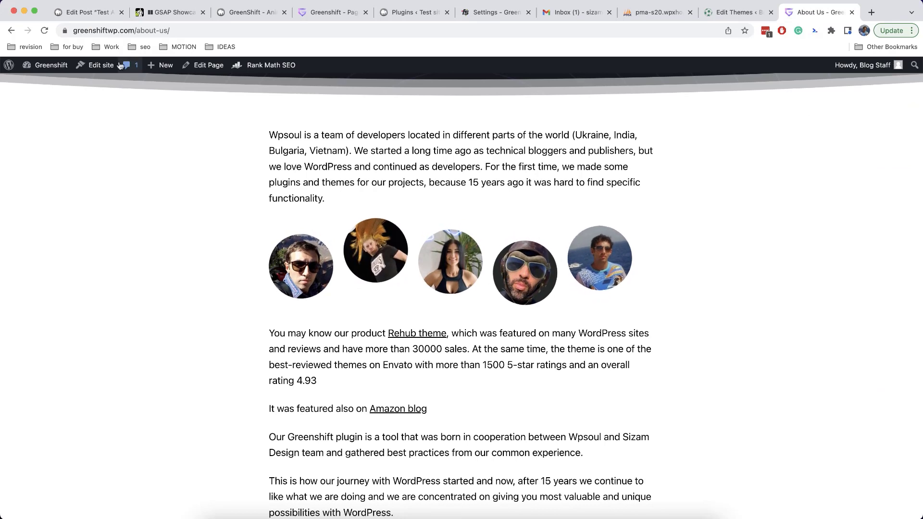
{"action": "left_click", "coordinate": [99, 15]}
{"action": "scroll", "coordinate": [834, 322], "scroll_direction": "down", "scroll_amount": 5}
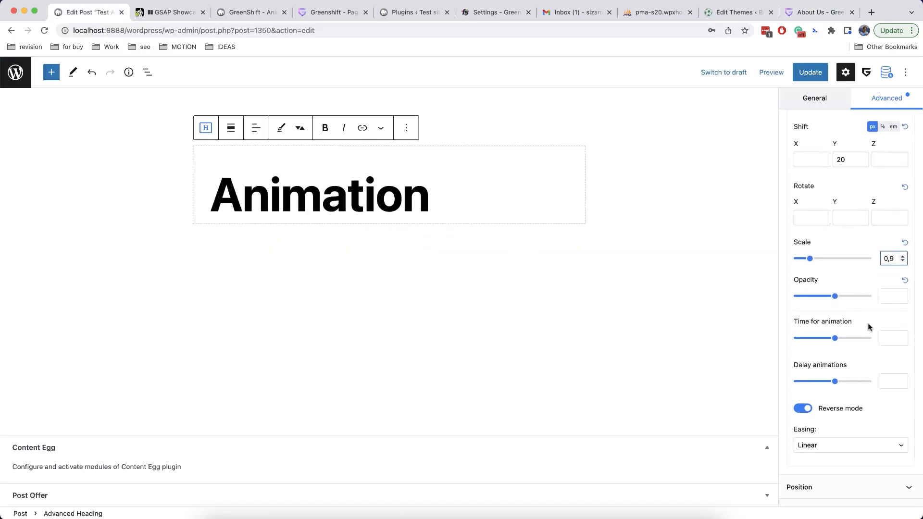
{"action": "left_click", "coordinate": [893, 338]}
{"action": "type", "text": "10"}
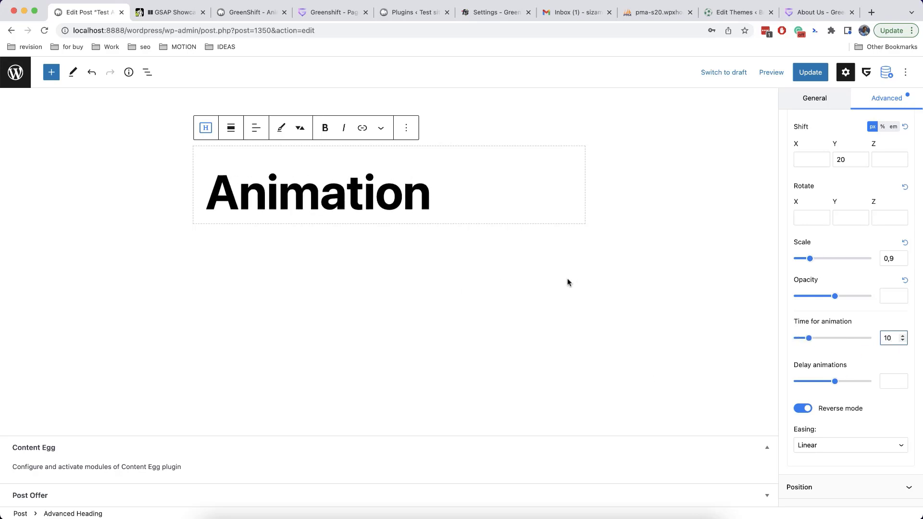
{"action": "scroll", "coordinate": [837, 316], "scroll_direction": "down", "scroll_amount": 2}
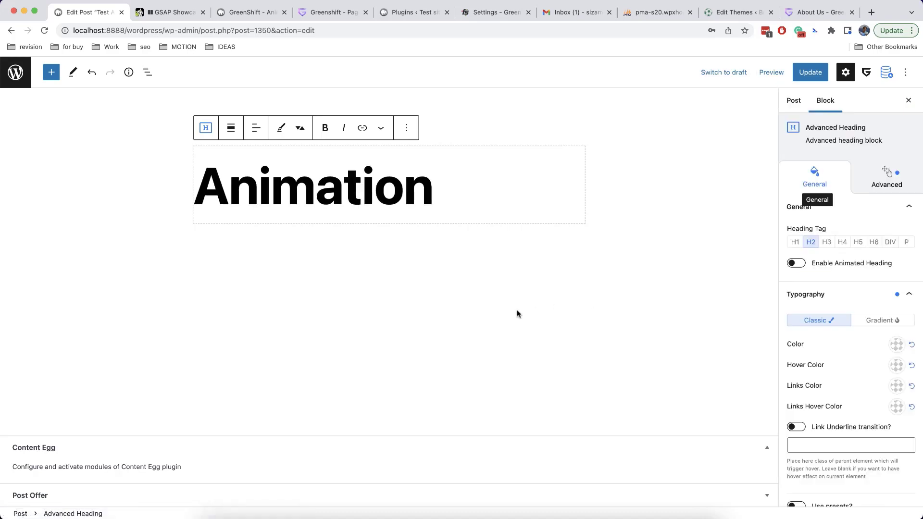
Drag an Animation Container from the block library below the heading
{"action": "left_click", "coordinate": [51, 72]}
{"action": "scroll", "coordinate": [91, 312], "scroll_direction": "down", "scroll_amount": 15}
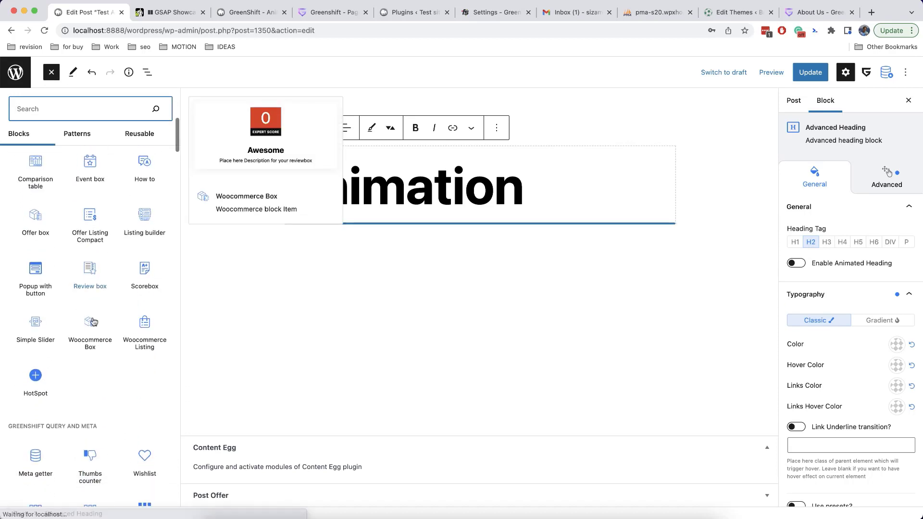
{"action": "scroll", "coordinate": [93, 321], "scroll_direction": "down", "scroll_amount": 20}
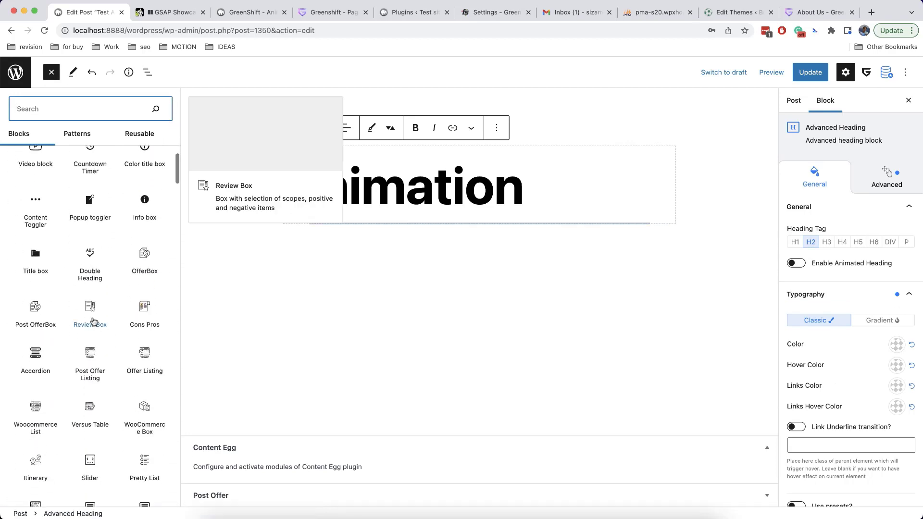
{"action": "scroll", "coordinate": [91, 327], "scroll_direction": "down", "scroll_amount": 10}
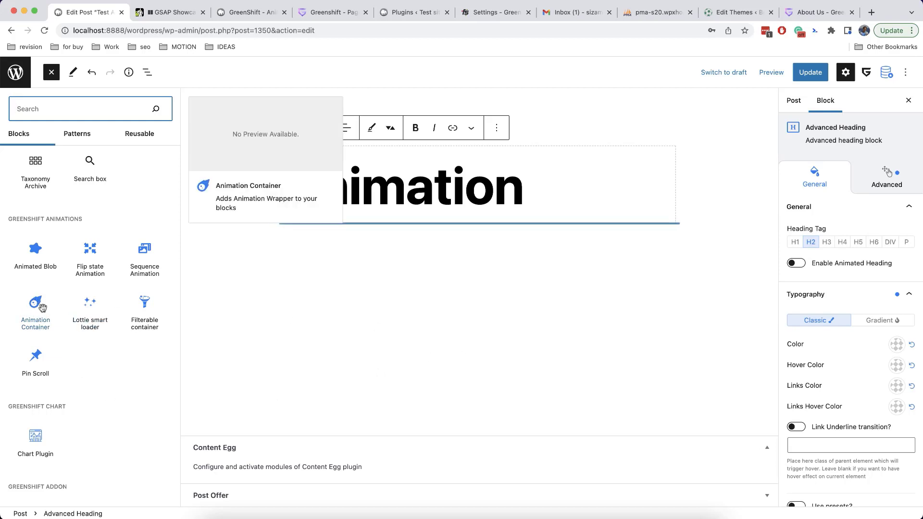
{"action": "left_click_drag", "start_coordinate": [40, 306], "coordinate": [406, 220]}
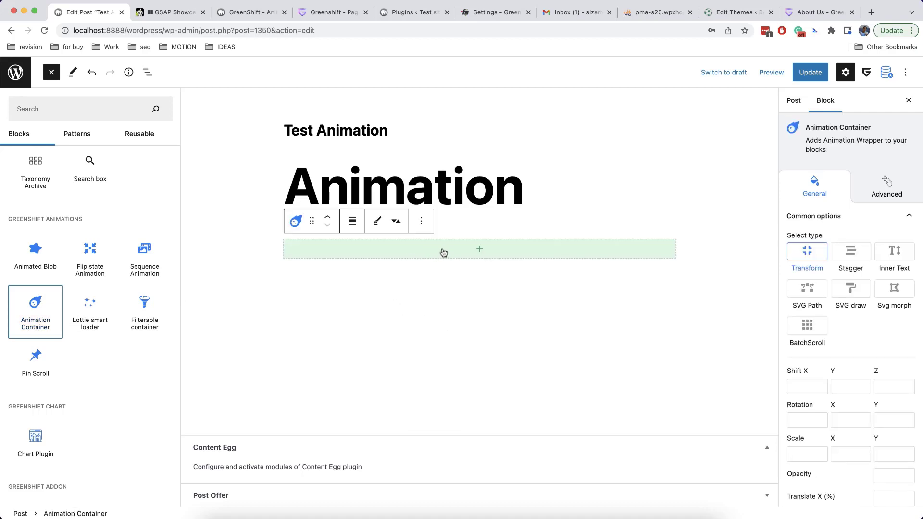
Remove the empty Animation Container from the page
{"action": "left_click", "coordinate": [479, 248]}
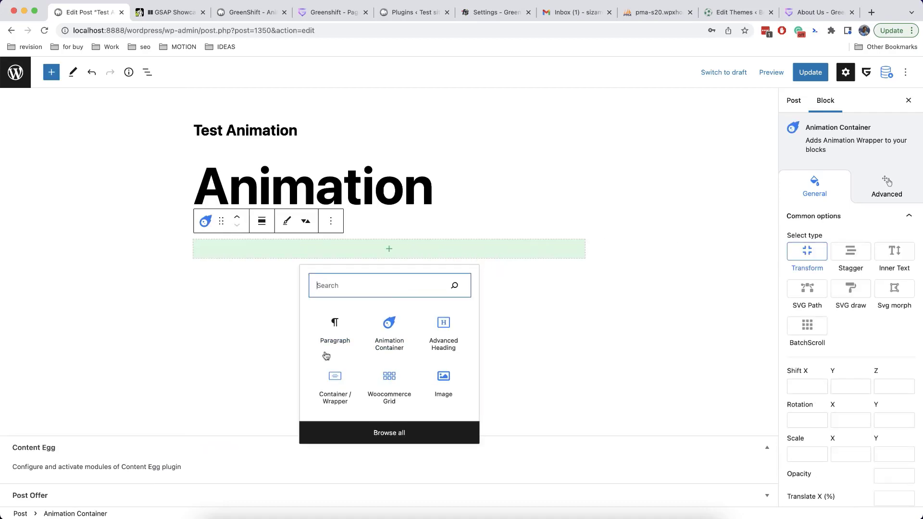
{"action": "left_click", "coordinate": [331, 221]}
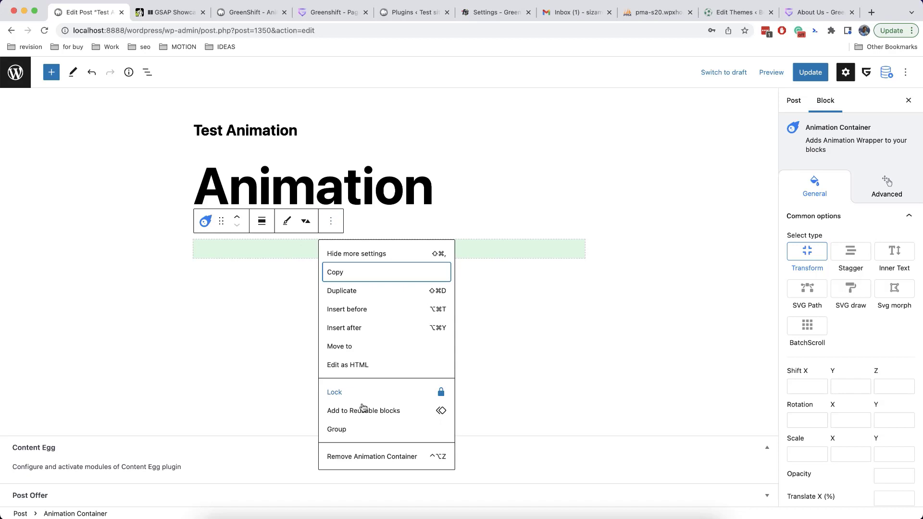
{"action": "left_click", "coordinate": [360, 456]}
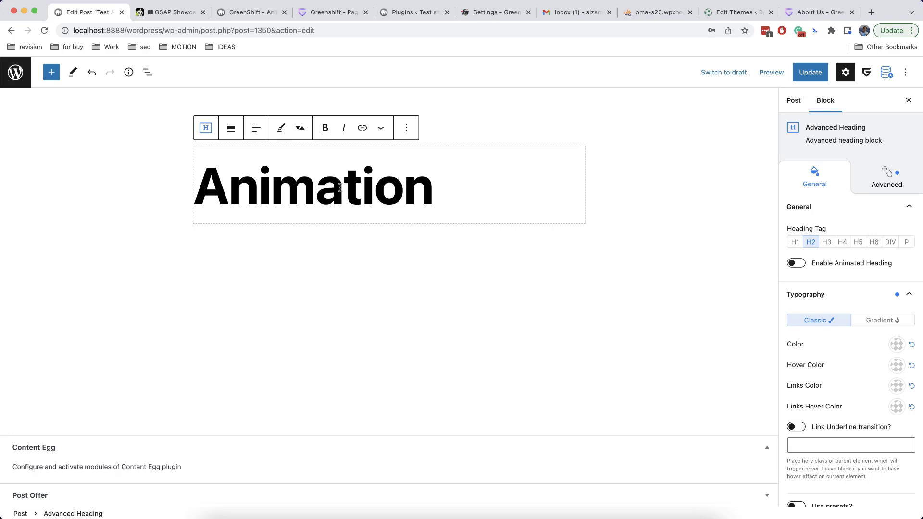
Transform the Animation heading into an Animation Container and verify the nesting in List View
{"action": "left_click", "coordinate": [207, 128]}
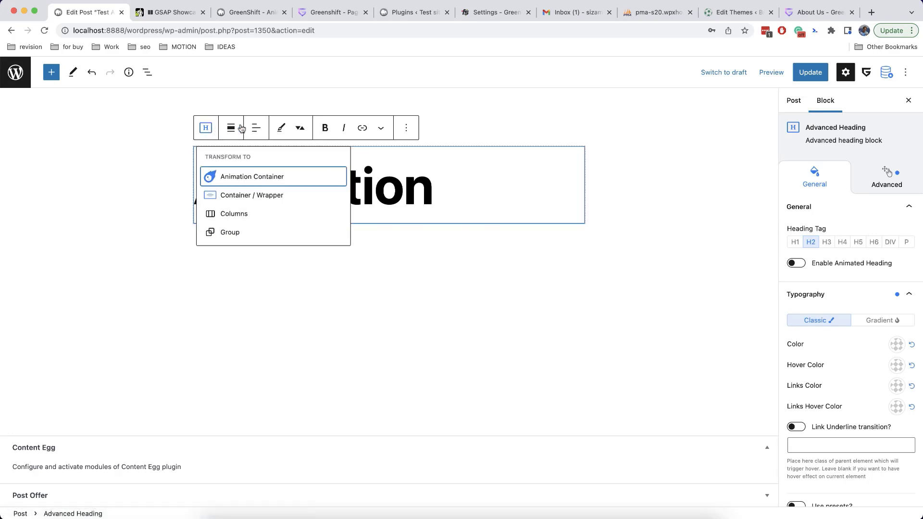
{"action": "left_click", "coordinate": [248, 179]}
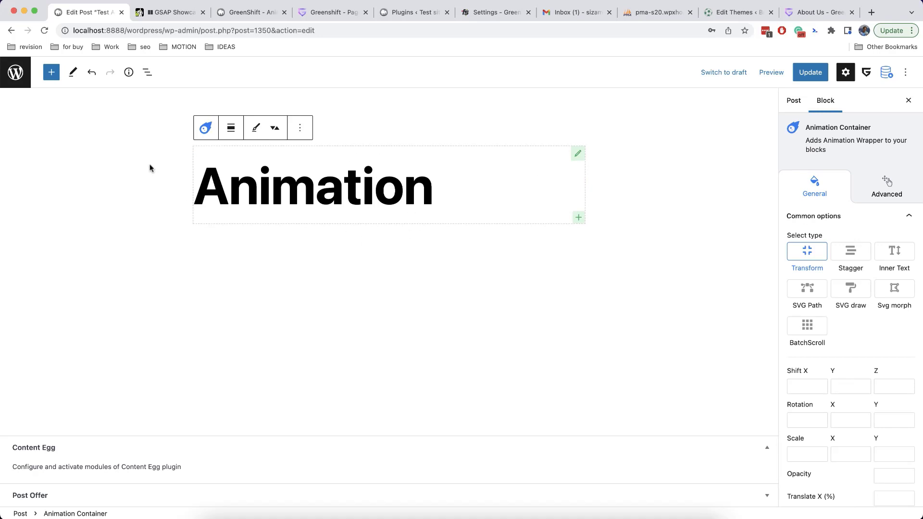
{"action": "left_click", "coordinate": [147, 72]}
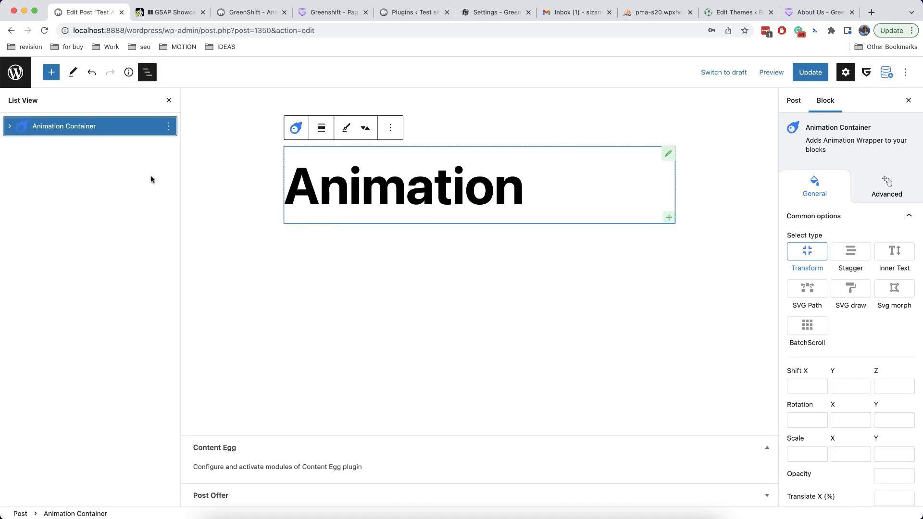
{"action": "left_click", "coordinate": [10, 128]}
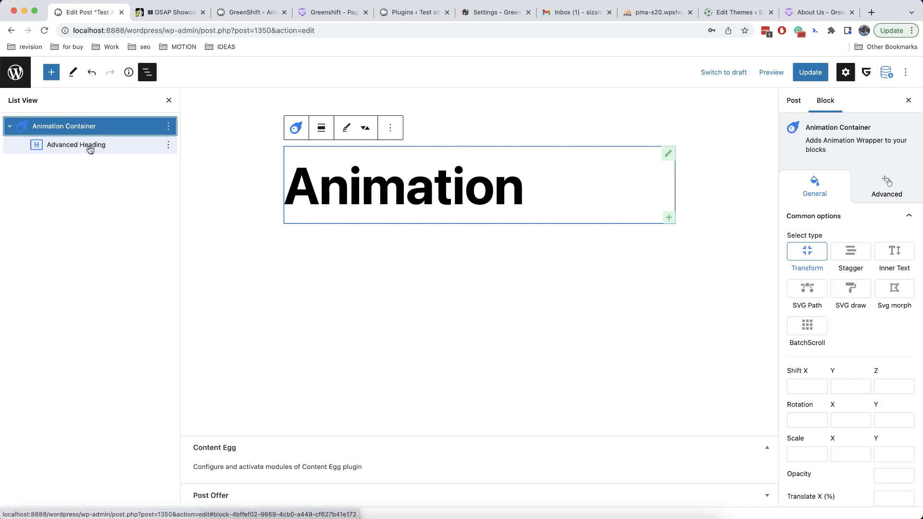
{"action": "left_click", "coordinate": [12, 127]}
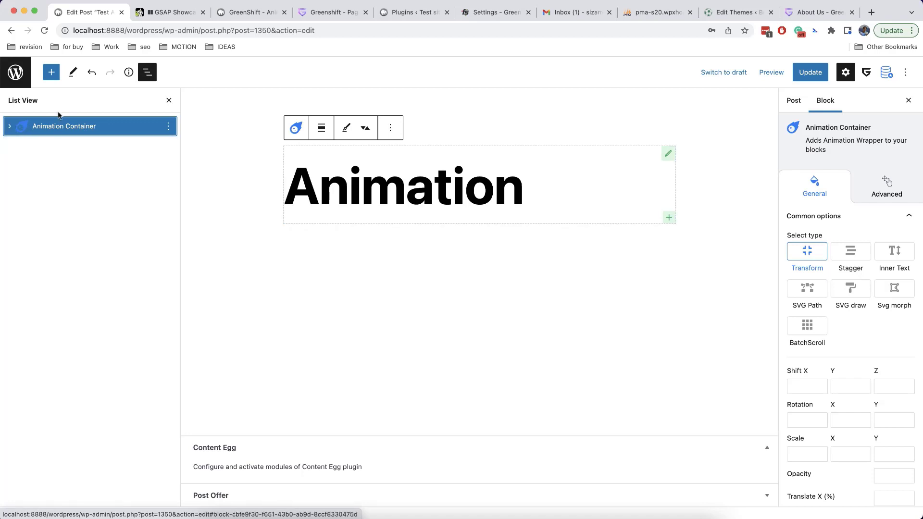
{"action": "left_click", "coordinate": [168, 101]}
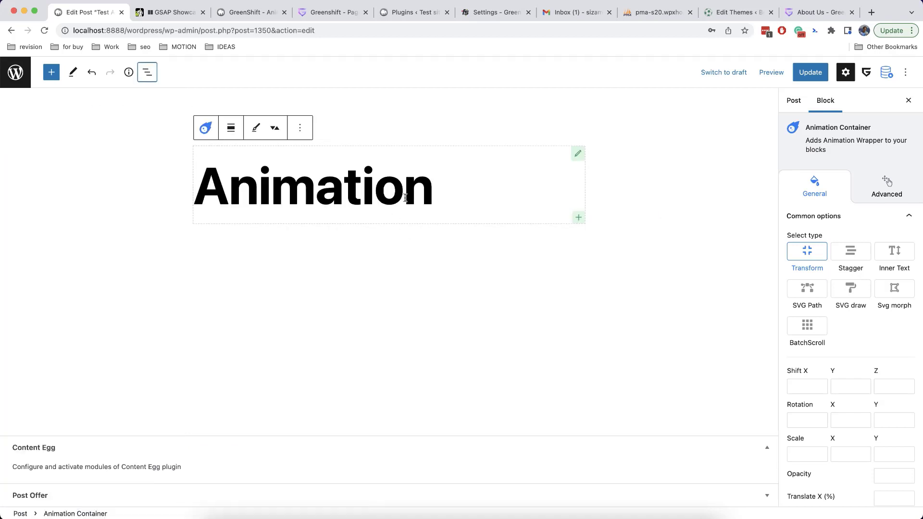
Set the Animation Container's transform Shift X to 30 in the General tab
{"action": "scroll", "coordinate": [851, 288], "scroll_direction": "down", "scroll_amount": 5}
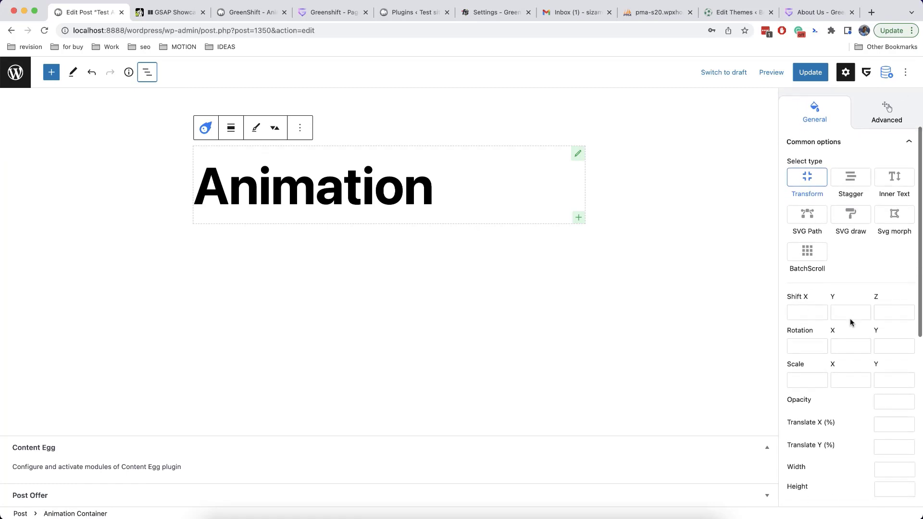
{"action": "scroll", "coordinate": [851, 315], "scroll_direction": "up", "scroll_amount": 3}
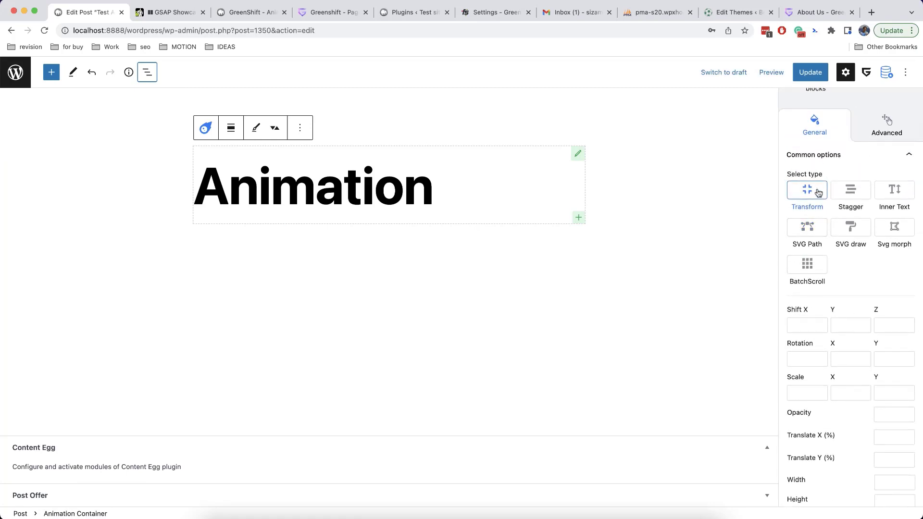
{"action": "scroll", "coordinate": [858, 172], "scroll_direction": "up", "scroll_amount": 2}
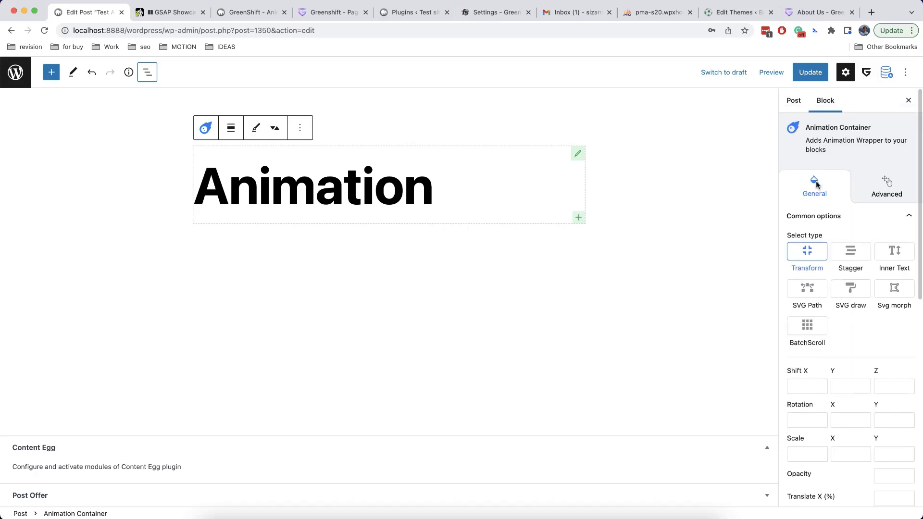
{"action": "left_click", "coordinate": [469, 185]}
{"action": "left_click", "coordinate": [888, 174]}
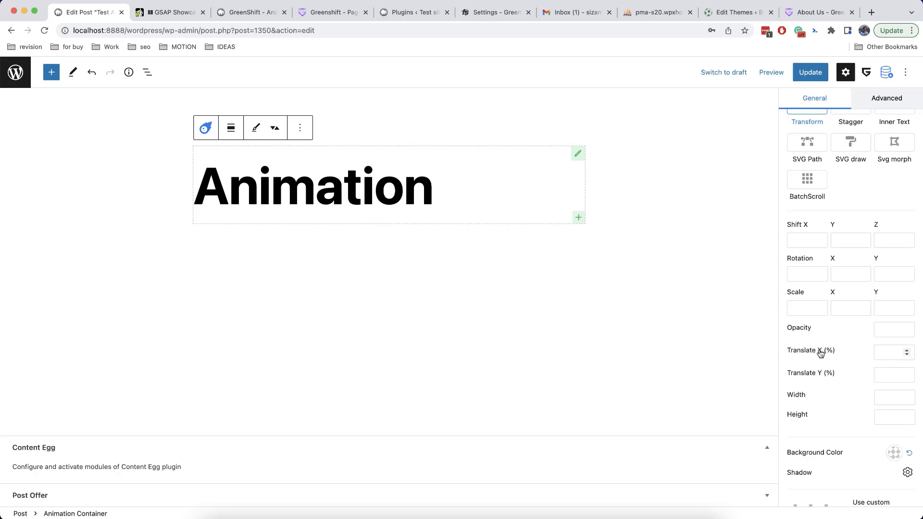
{"action": "left_click", "coordinate": [799, 239]}
{"action": "scroll", "coordinate": [814, 382], "scroll_direction": "down", "scroll_amount": 7}
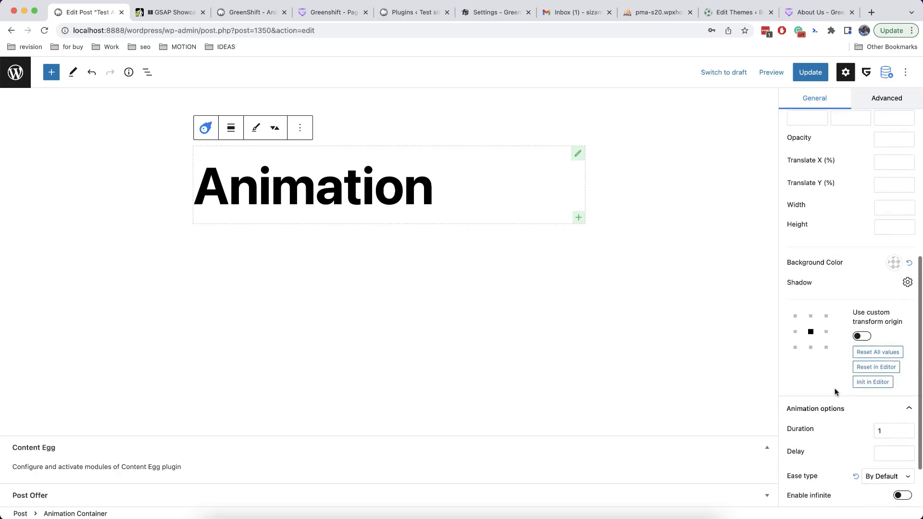
{"action": "scroll", "coordinate": [835, 391], "scroll_direction": "up", "scroll_amount": 10}
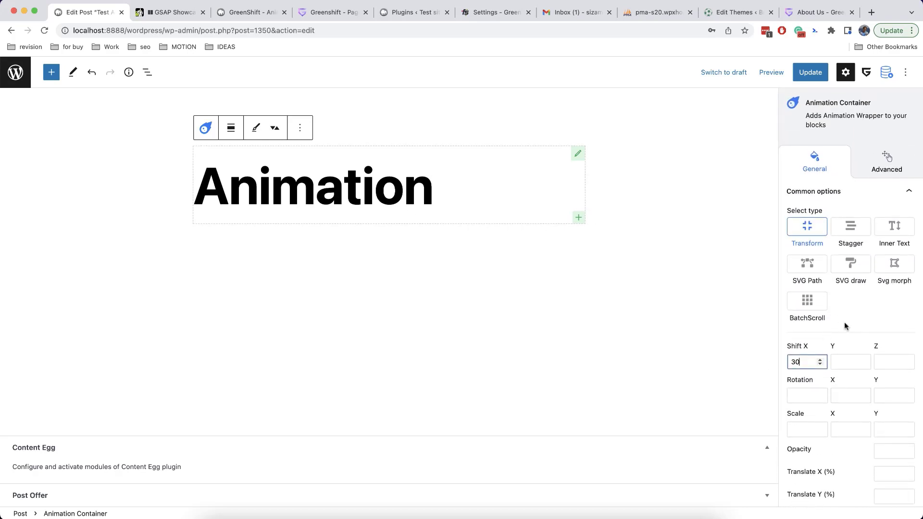
{"action": "scroll", "coordinate": [838, 325], "scroll_direction": "down", "scroll_amount": 5}
{"action": "scroll", "coordinate": [844, 325], "scroll_direction": "down", "scroll_amount": 4}
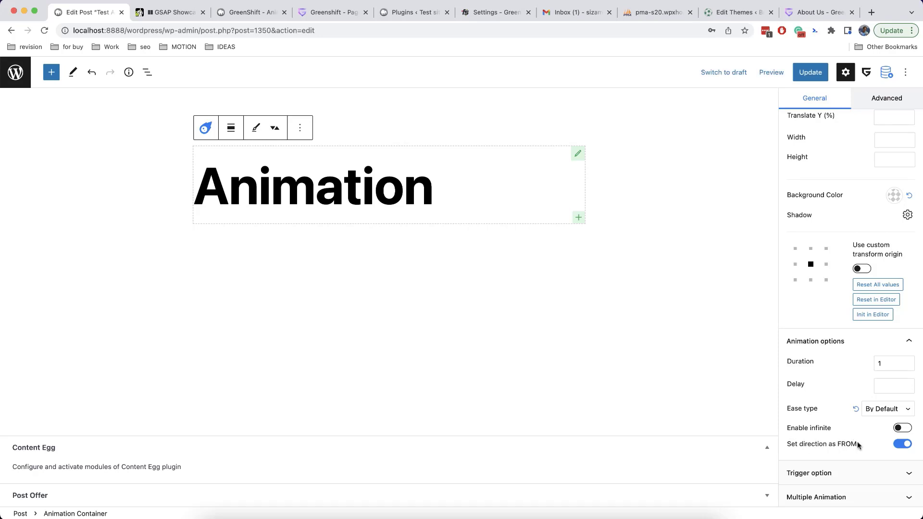
Toggle Set direction as FROM off and back on, leaving the Translate X percentage empty
{"action": "left_click", "coordinate": [902, 444]}
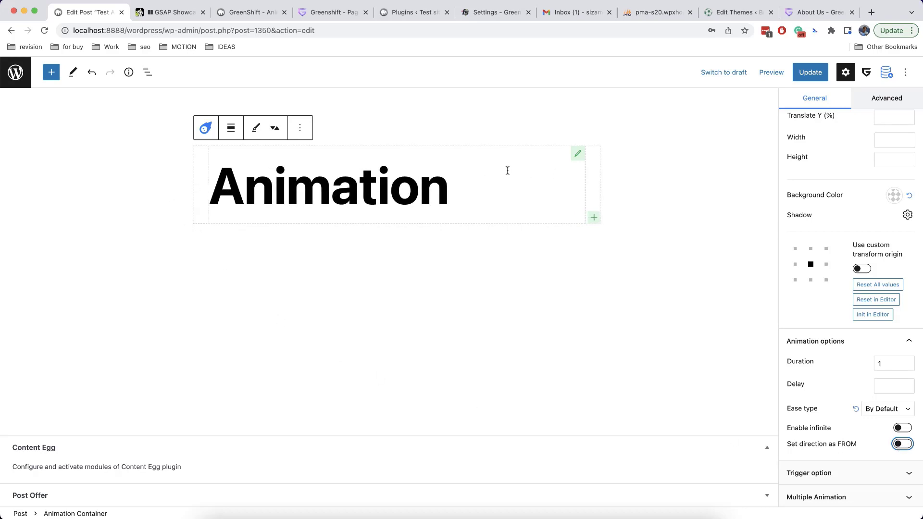
{"action": "left_click", "coordinate": [901, 444]}
{"action": "scroll", "coordinate": [855, 280], "scroll_direction": "up", "scroll_amount": 10}
{"action": "scroll", "coordinate": [855, 281], "scroll_direction": "down", "scroll_amount": 5}
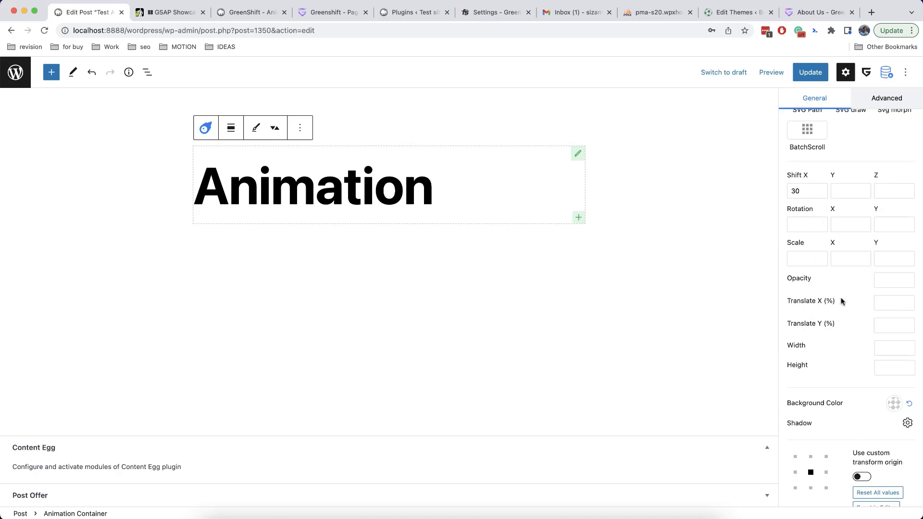
{"action": "left_click", "coordinate": [885, 304]}
{"action": "left_click", "coordinate": [849, 327]}
{"action": "left_click", "coordinate": [450, 259]}
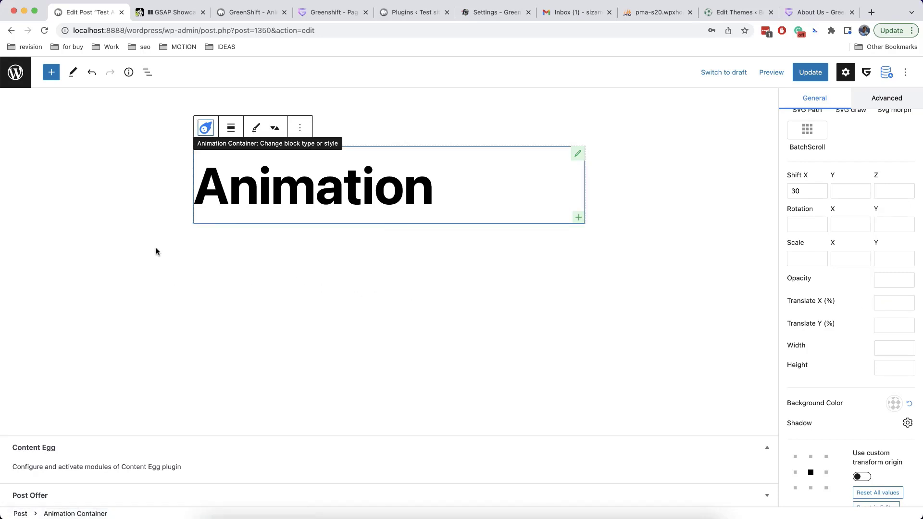
{"action": "left_click", "coordinate": [229, 129]}
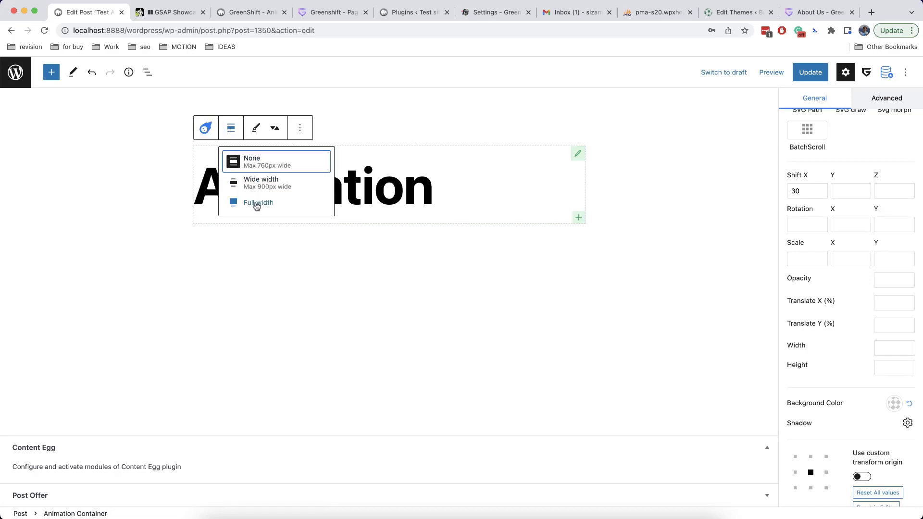
Set the Animation Container to Full width alignment and view its Advanced animation options
{"action": "left_click", "coordinate": [249, 204]}
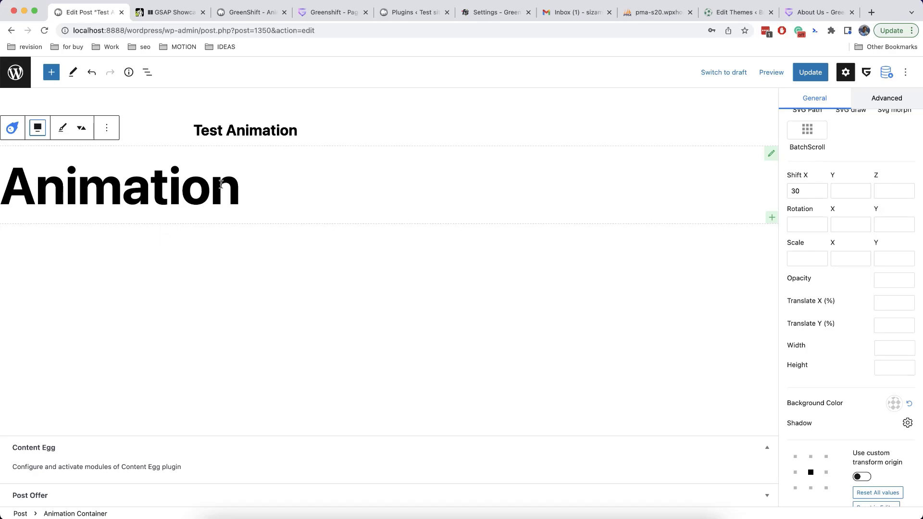
{"action": "scroll", "coordinate": [837, 311], "scroll_direction": "up", "scroll_amount": 5}
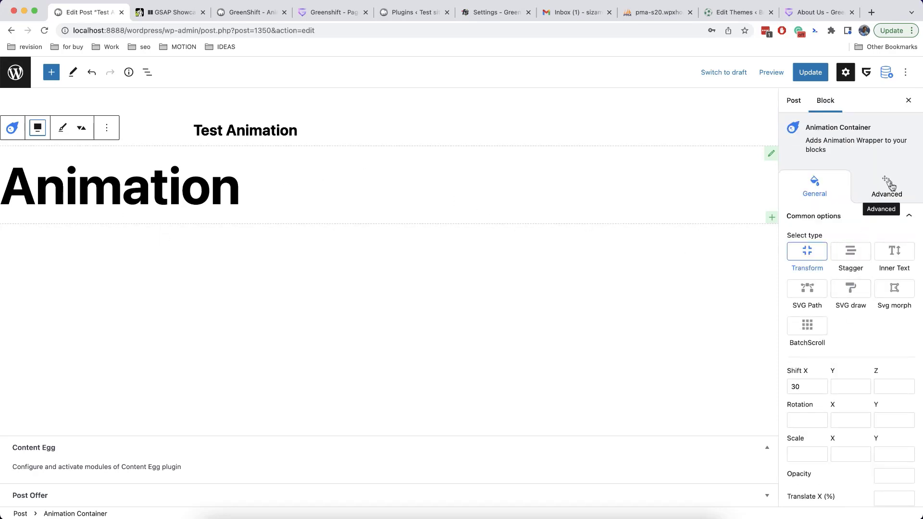
{"action": "scroll", "coordinate": [886, 230], "scroll_direction": "down", "scroll_amount": 1}
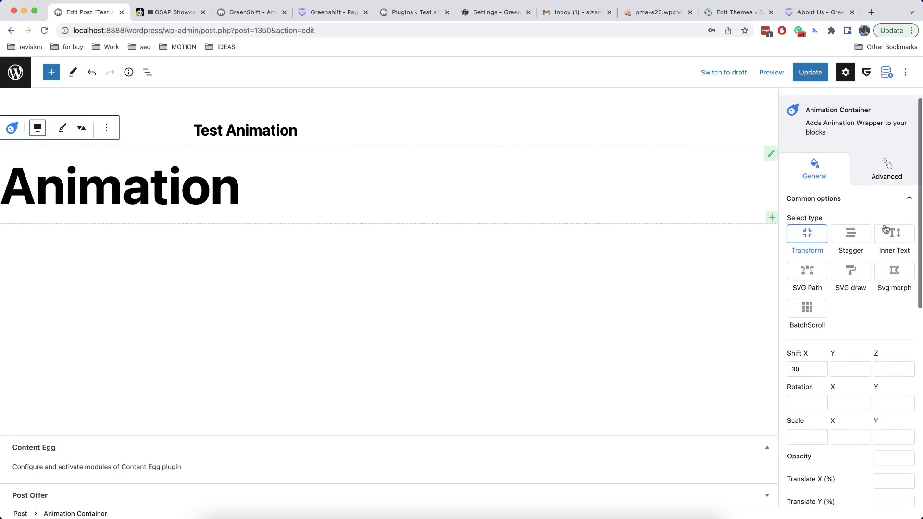
{"action": "left_click", "coordinate": [884, 190]}
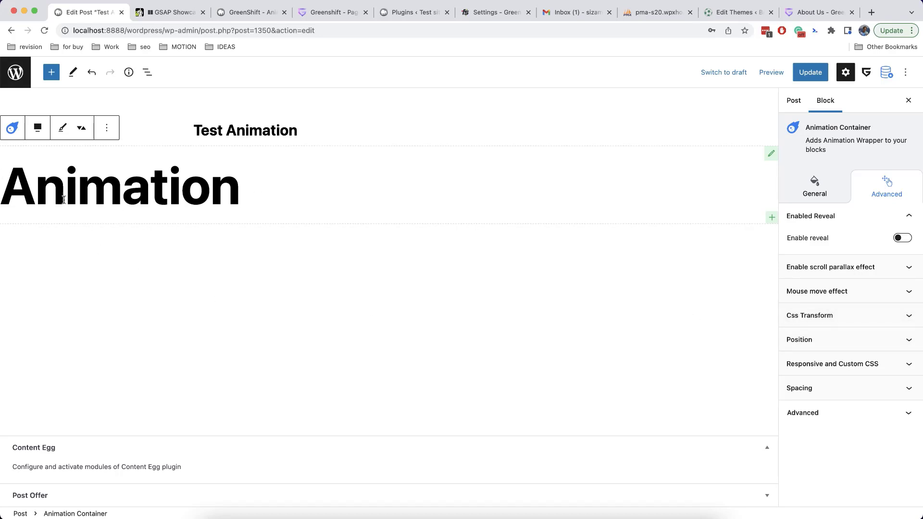
{"action": "left_click", "coordinate": [354, 207]}
Switch the Animation heading's font size unit to em, trying 10 and 15 before settling on 12 em
{"action": "scroll", "coordinate": [884, 325], "scroll_direction": "down", "scroll_amount": 2}
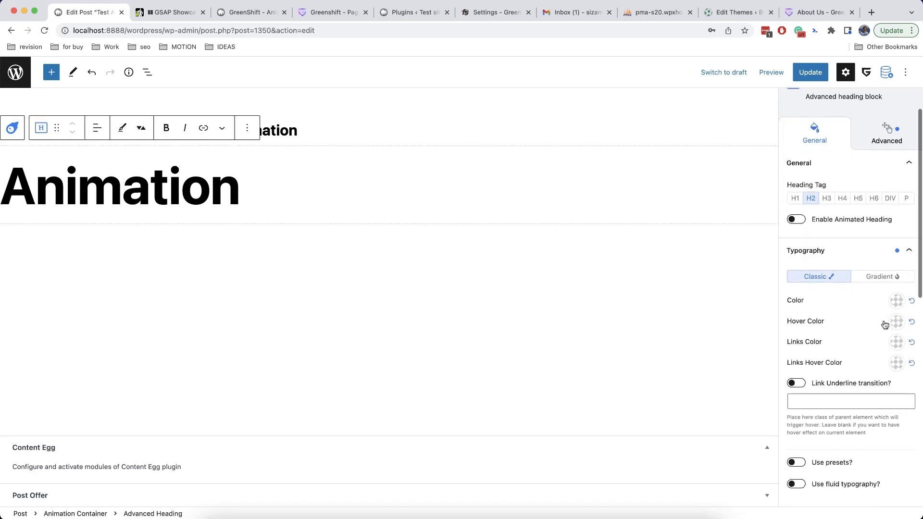
{"action": "scroll", "coordinate": [885, 324], "scroll_direction": "down", "scroll_amount": 5}
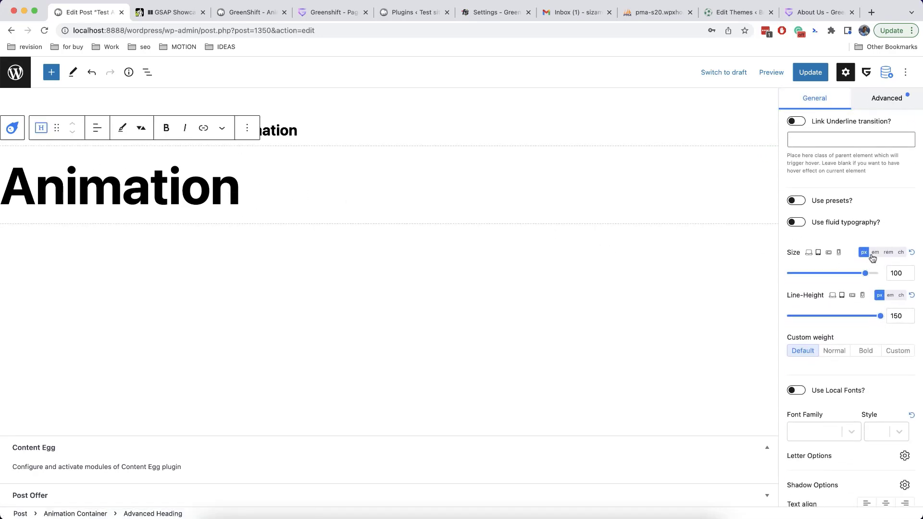
{"action": "left_click", "coordinate": [875, 253]}
{"action": "left_click", "coordinate": [903, 274]}
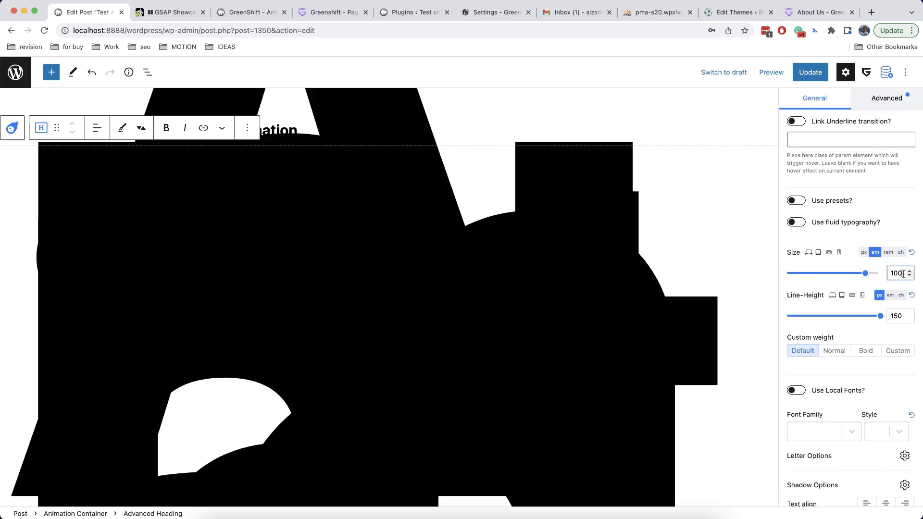
{"action": "key", "text": "BackSpace"}
{"action": "left_click_drag", "start_coordinate": [901, 273], "coordinate": [879, 276]}
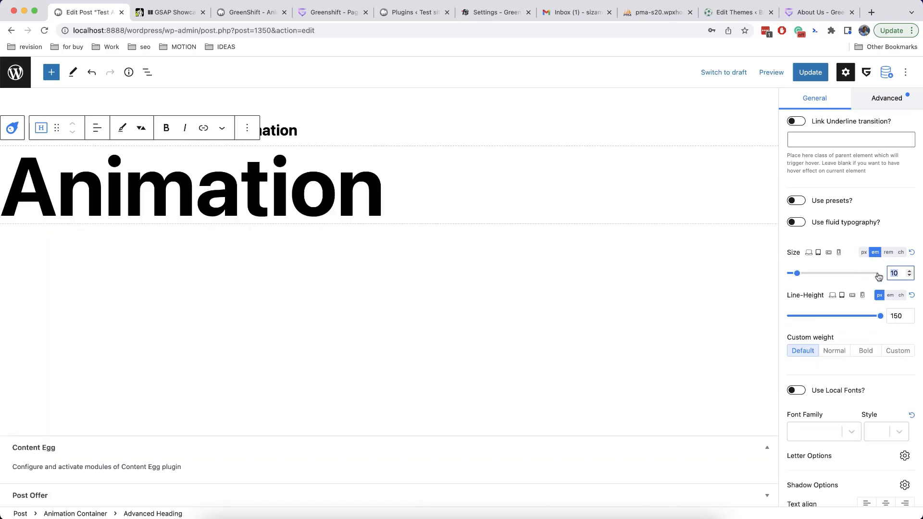
{"action": "type", "text": "15"}
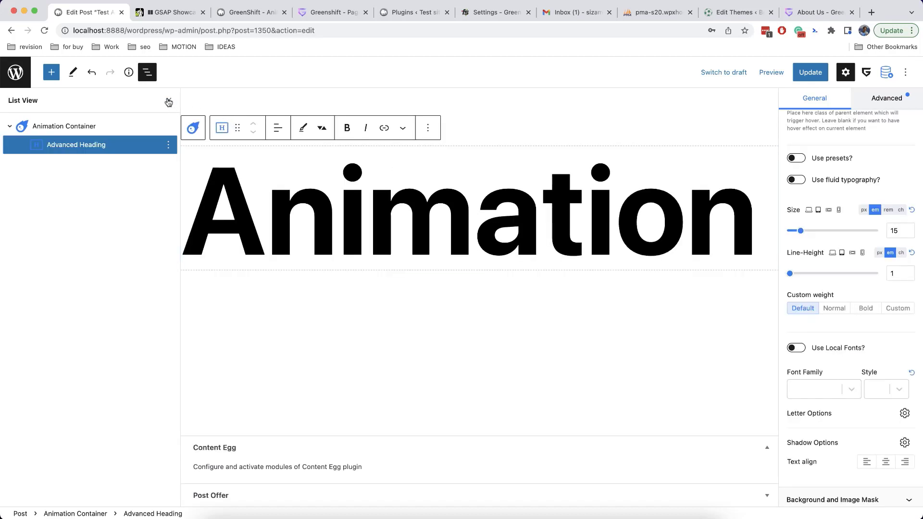
{"action": "left_click", "coordinate": [169, 101]}
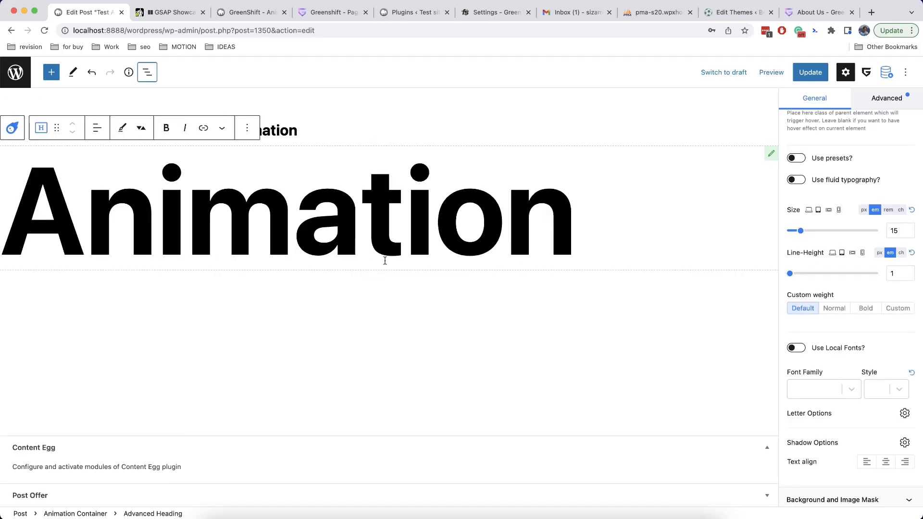
{"action": "left_click", "coordinate": [896, 232]}
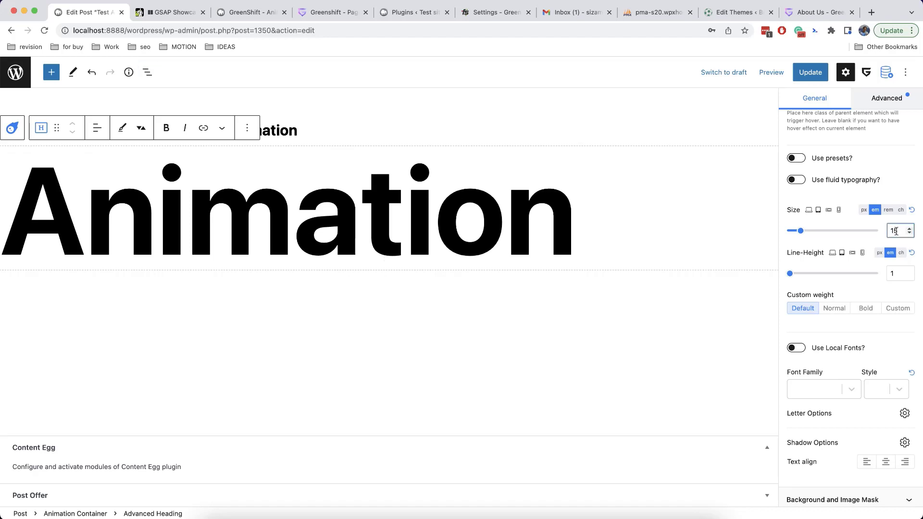
{"action": "type", "text": "12"}
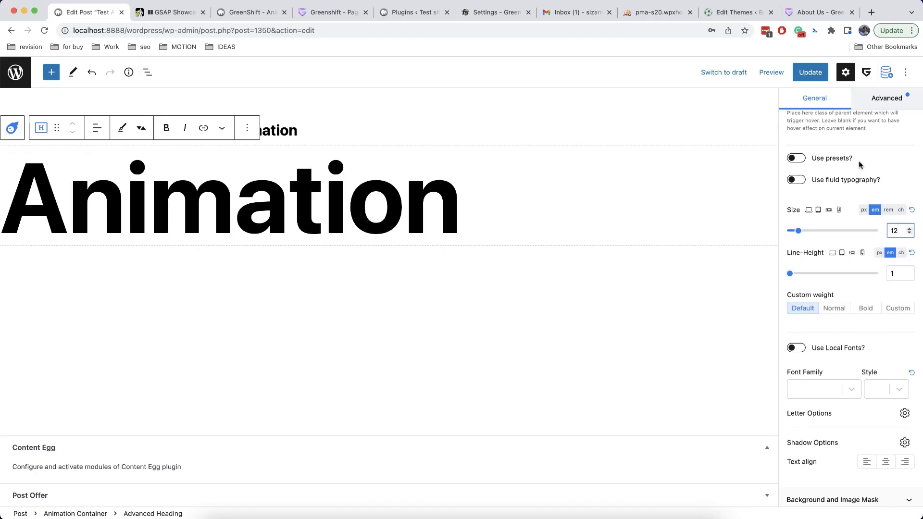
{"action": "left_click", "coordinate": [885, 98]}
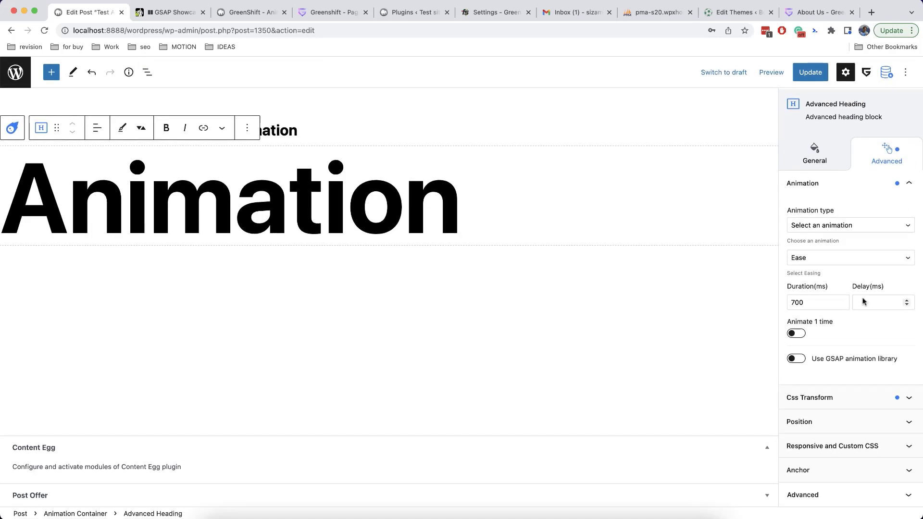
Make the heading absolutely positioned with a -1000 px left offset
{"action": "left_click", "coordinate": [834, 422]}
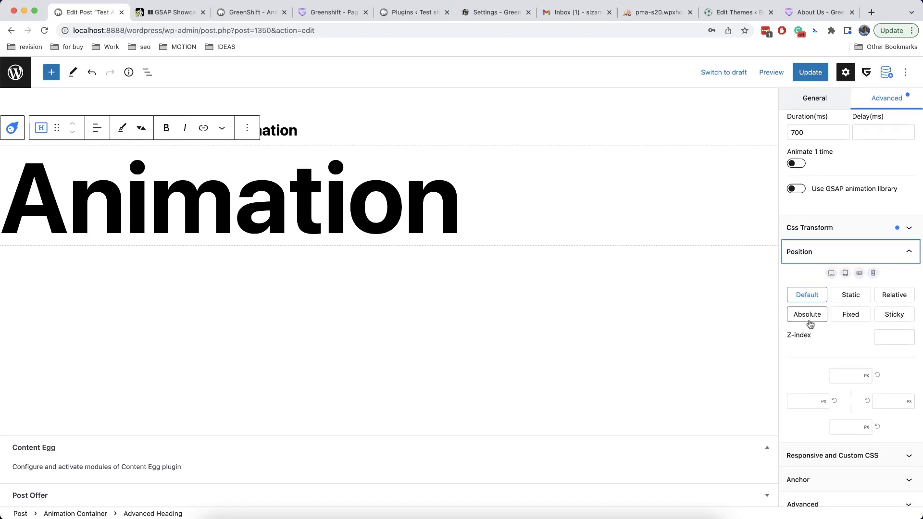
{"action": "left_click", "coordinate": [810, 317]}
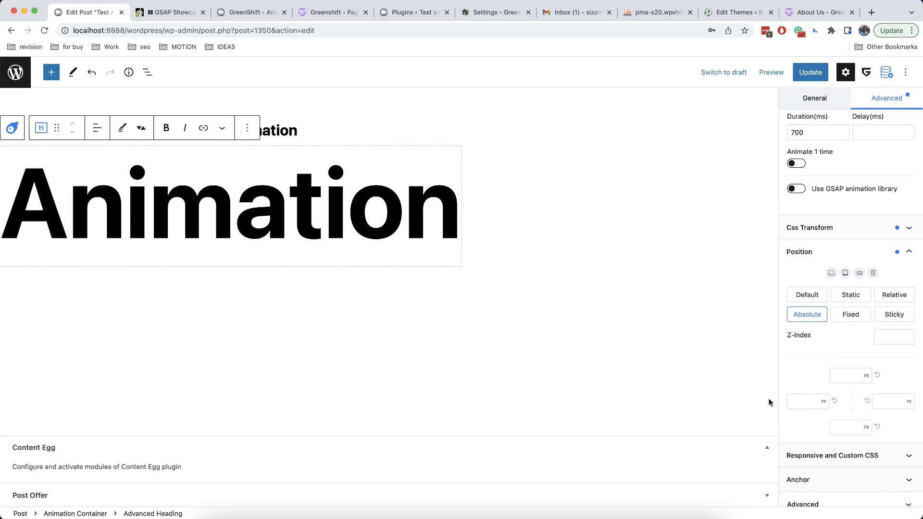
{"action": "left_click", "coordinate": [802, 400]}
{"action": "type", "text": "100"}
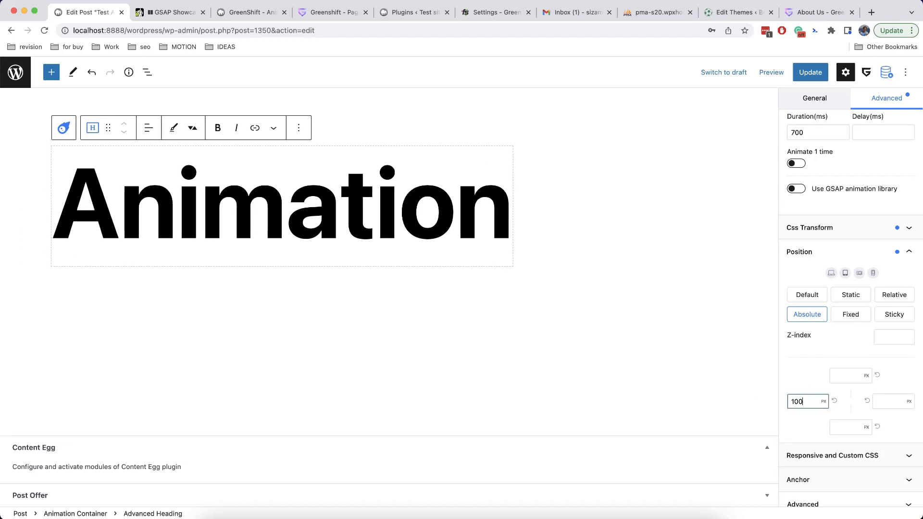
{"action": "type", "text": "0"}
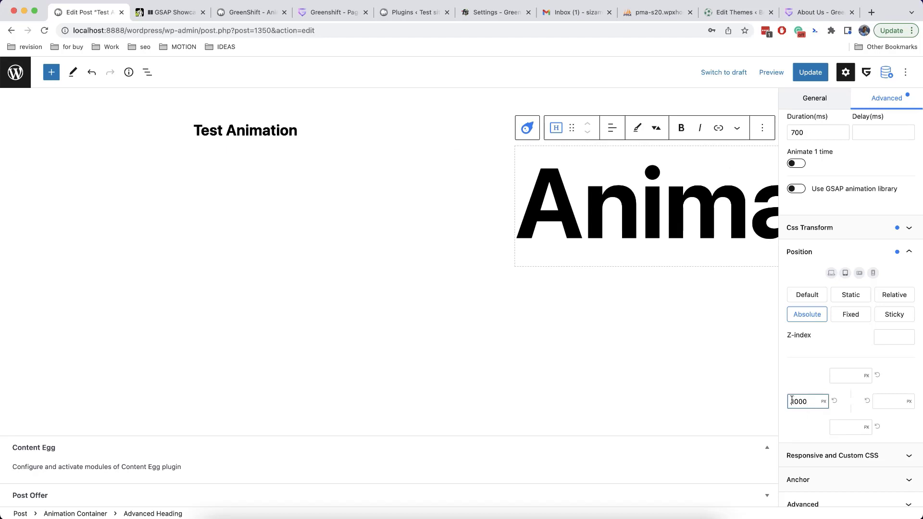
{"action": "type", "text": "-"}
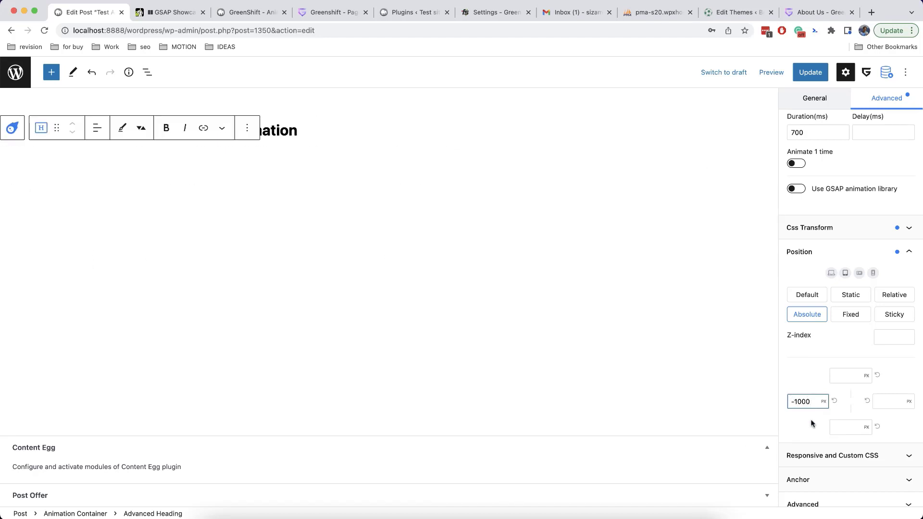
Select the heading's parent Animation Container to reach its animation settings
{"action": "scroll", "coordinate": [834, 264], "scroll_direction": "up", "scroll_amount": 5}
{"action": "left_click", "coordinate": [824, 184]}
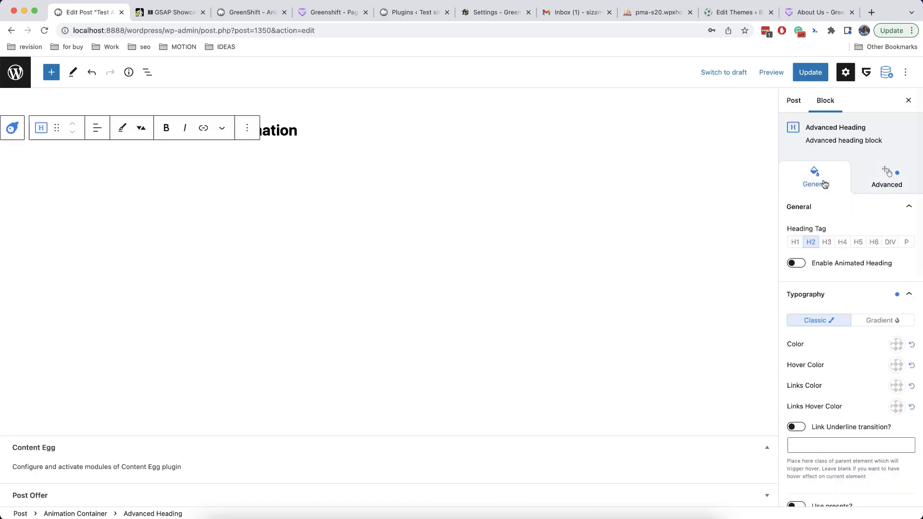
{"action": "scroll", "coordinate": [877, 300], "scroll_direction": "down", "scroll_amount": 1}
{"action": "scroll", "coordinate": [877, 301], "scroll_direction": "up", "scroll_amount": 1}
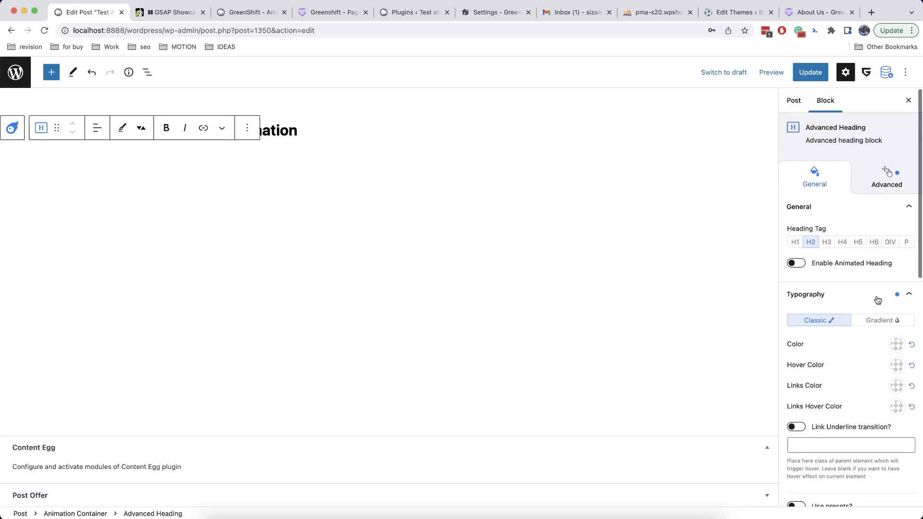
{"action": "left_click", "coordinate": [23, 127]}
{"action": "scroll", "coordinate": [858, 360], "scroll_direction": "down", "scroll_amount": 8}
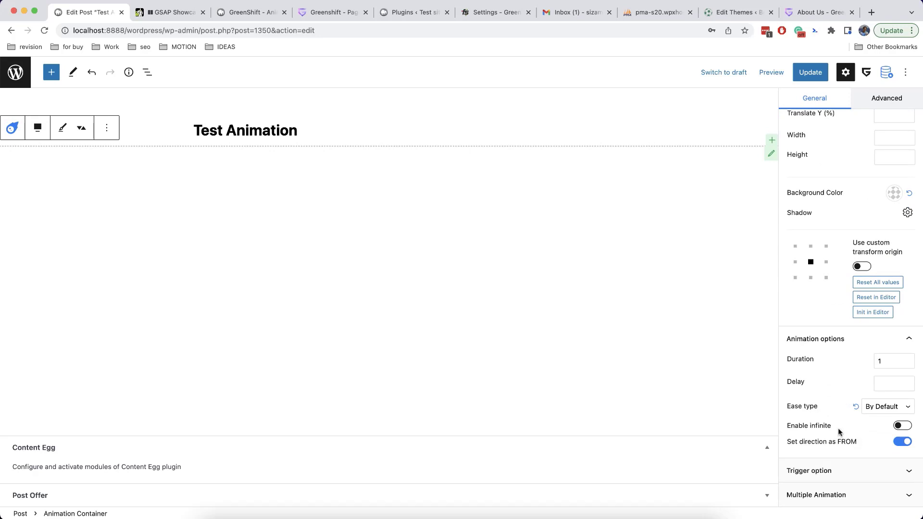
Give the Animation Container's animation a duration of 5 and Linear easing
{"action": "scroll", "coordinate": [838, 429], "scroll_direction": "up", "scroll_amount": 5}
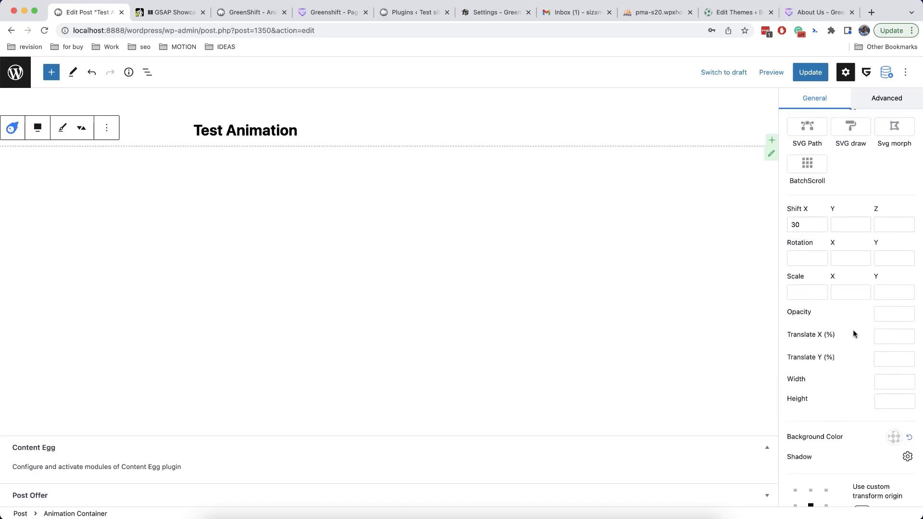
{"action": "left_click", "coordinate": [887, 336]}
{"action": "scroll", "coordinate": [825, 331], "scroll_direction": "down", "scroll_amount": 10}
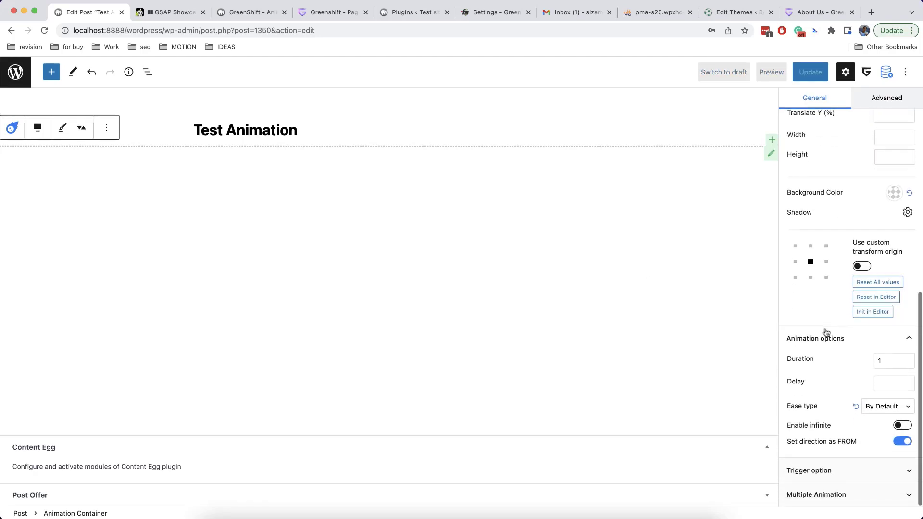
{"action": "left_click", "coordinate": [875, 361]}
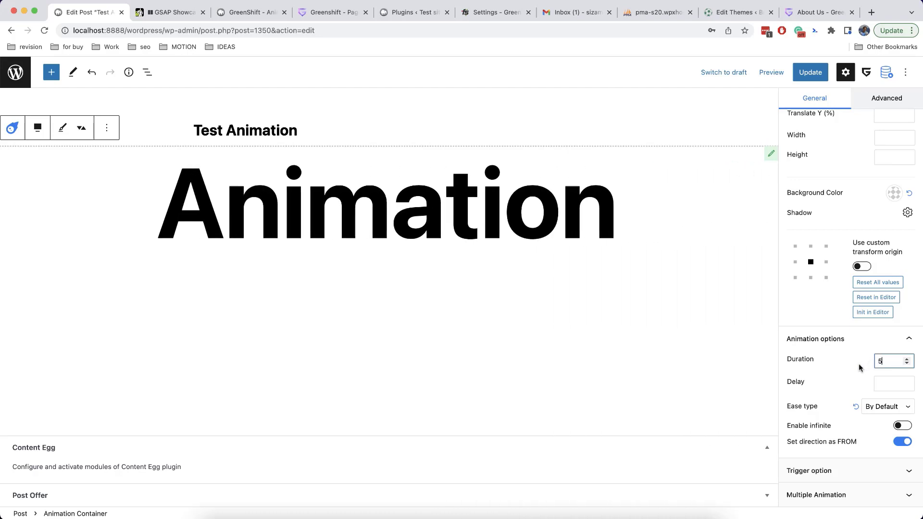
{"action": "left_click", "coordinate": [882, 407]}
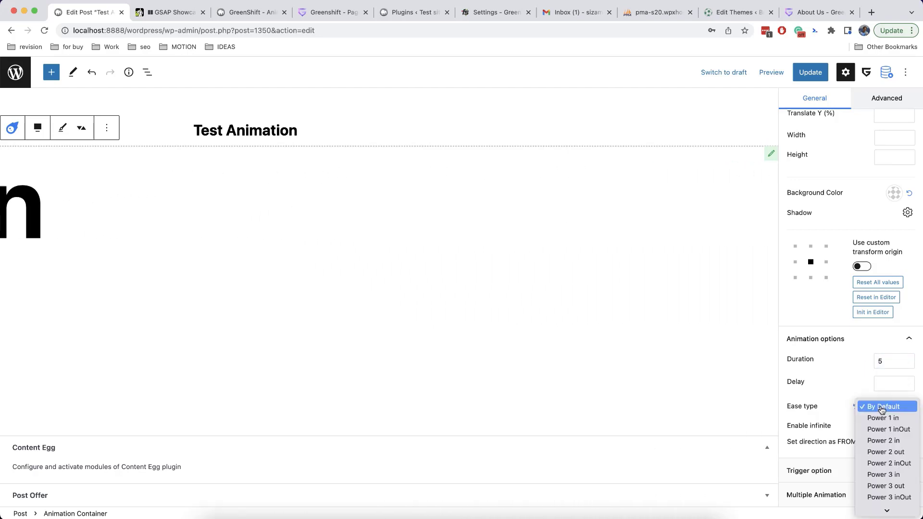
{"action": "scroll", "coordinate": [881, 410], "scroll_direction": "down", "scroll_amount": 5}
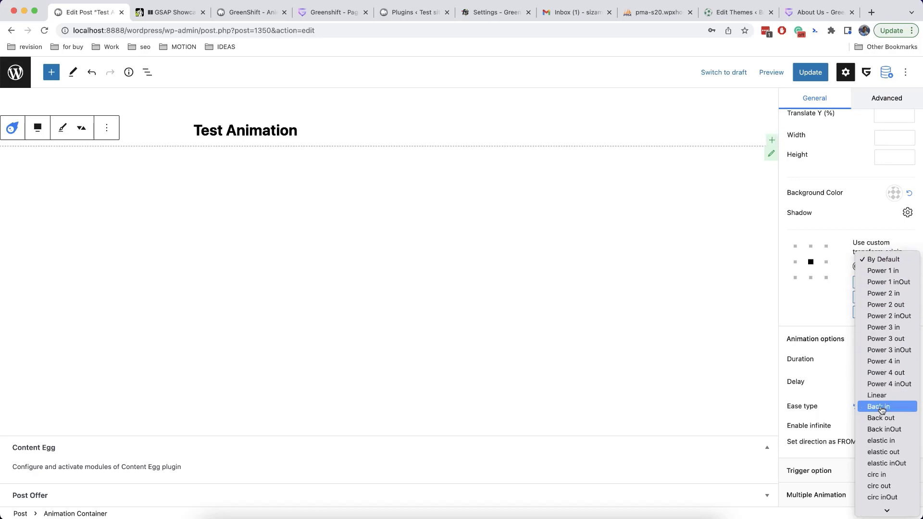
{"action": "left_click", "coordinate": [881, 372]}
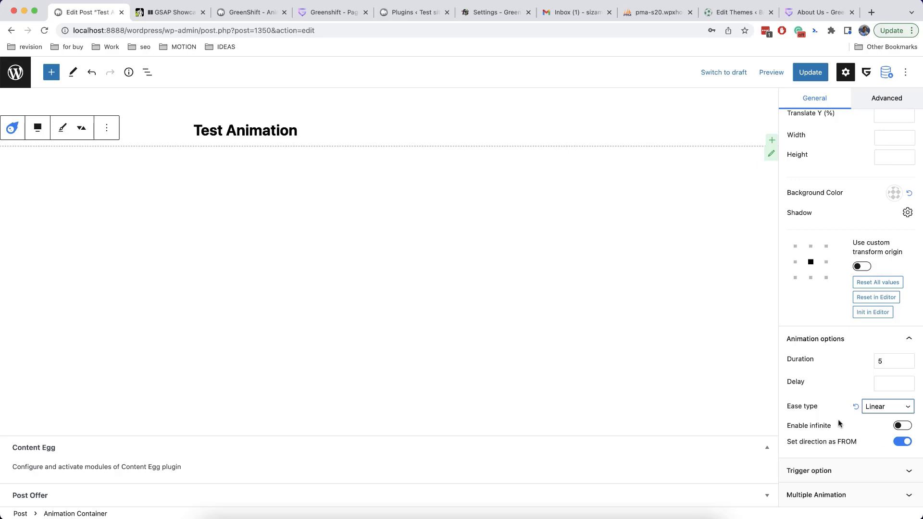
Enable infinite looping and replace the 200 Translate X (%) value with 1
{"action": "left_click", "coordinate": [902, 426]}
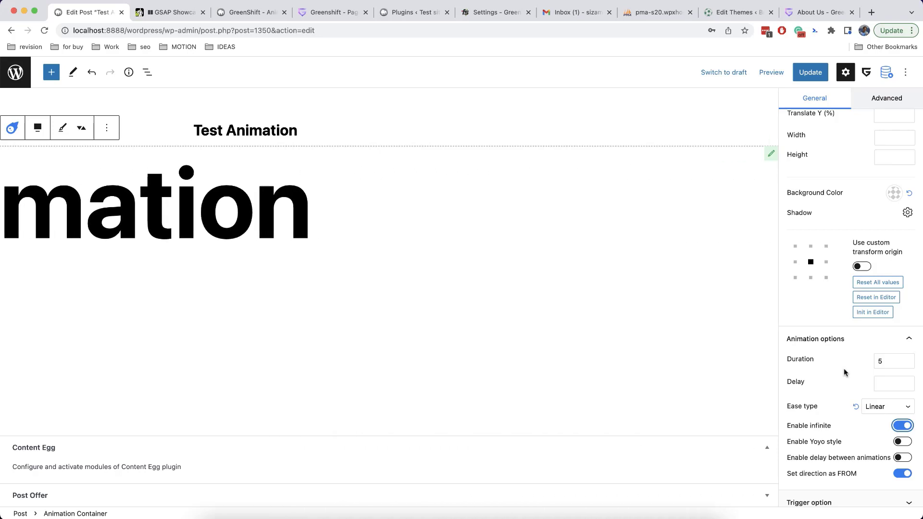
{"action": "scroll", "coordinate": [843, 368], "scroll_direction": "up", "scroll_amount": 5}
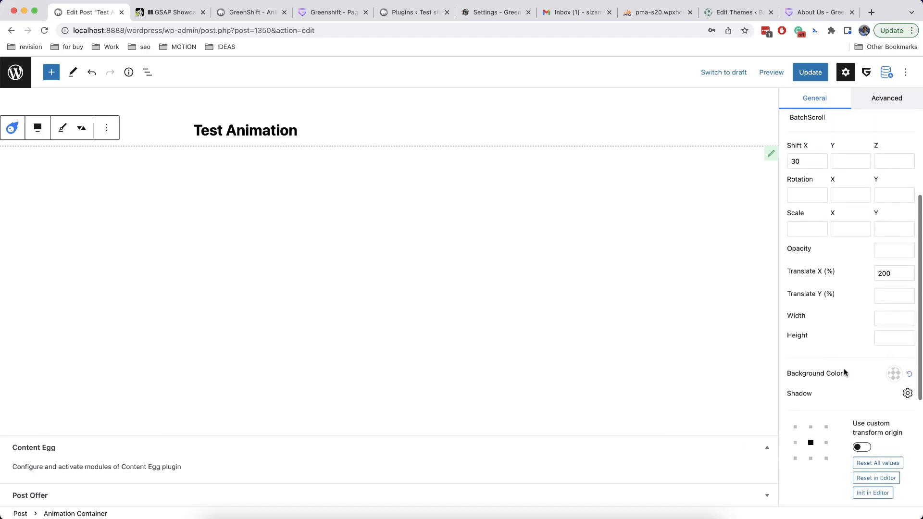
{"action": "double_click", "coordinate": [888, 273]}
{"action": "type", "text": "1"}
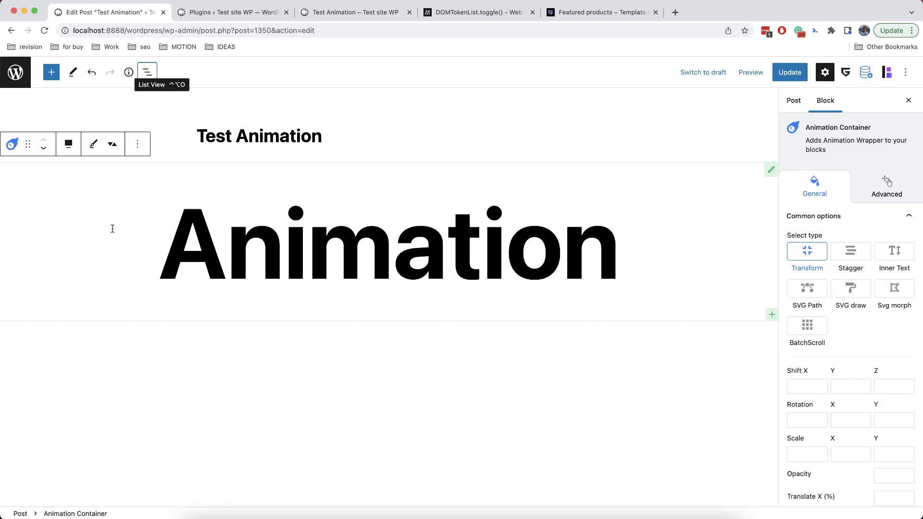
Transform the Animation Container into a full-width Container / Wrapper block
{"action": "left_click", "coordinate": [12, 144]}
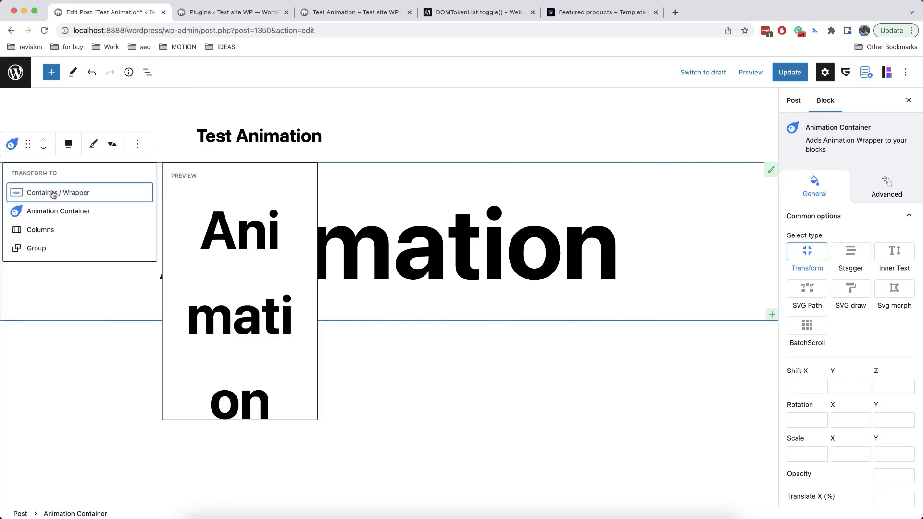
{"action": "left_click", "coordinate": [52, 193]}
{"action": "left_click", "coordinate": [266, 145]}
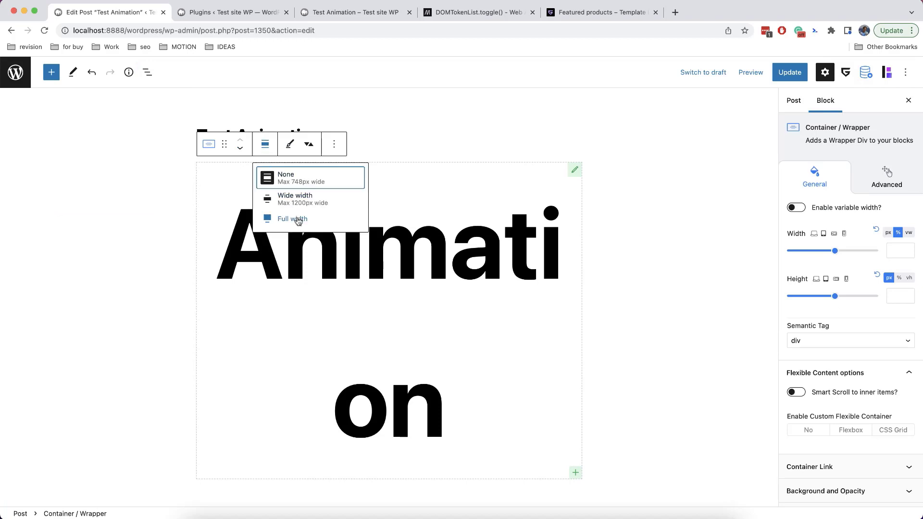
{"action": "left_click", "coordinate": [282, 222]}
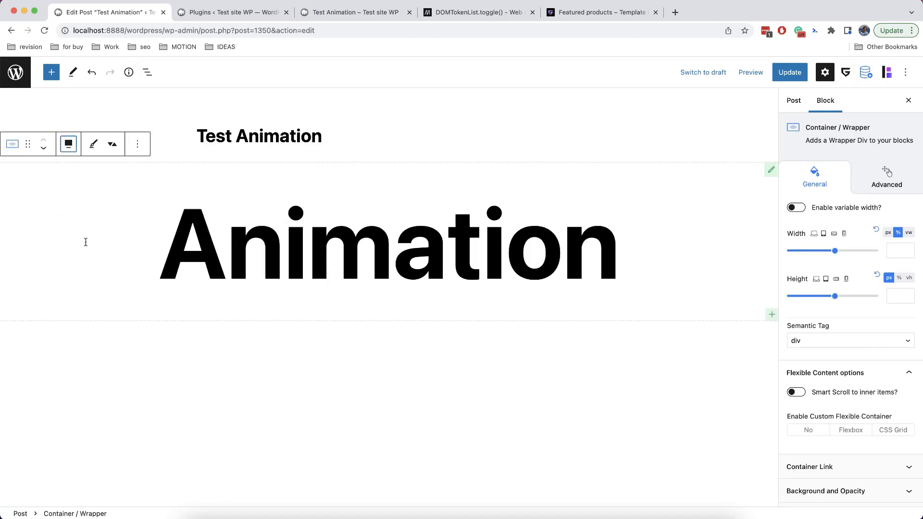
Set the wrapper's Spacing overflow to Hidden
{"action": "scroll", "coordinate": [818, 332], "scroll_direction": "down", "scroll_amount": 5}
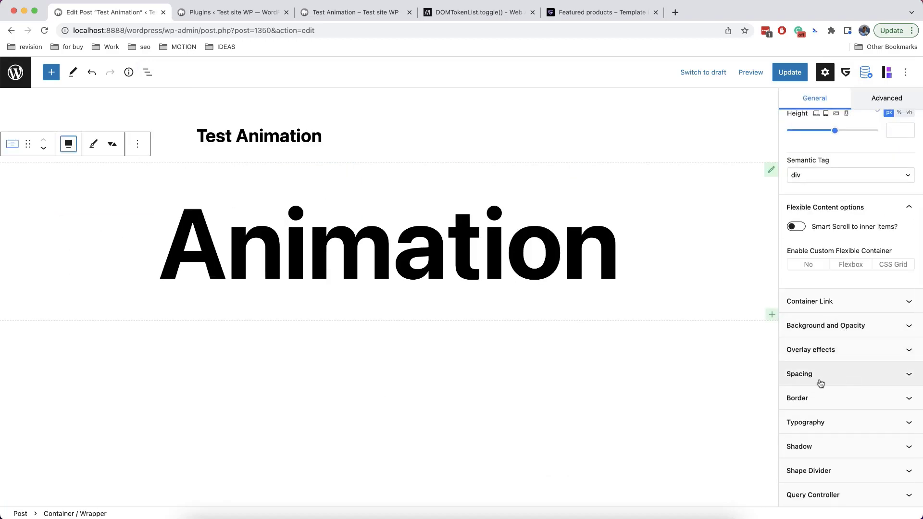
{"action": "left_click", "coordinate": [819, 379]}
{"action": "scroll", "coordinate": [821, 382], "scroll_direction": "down", "scroll_amount": 5}
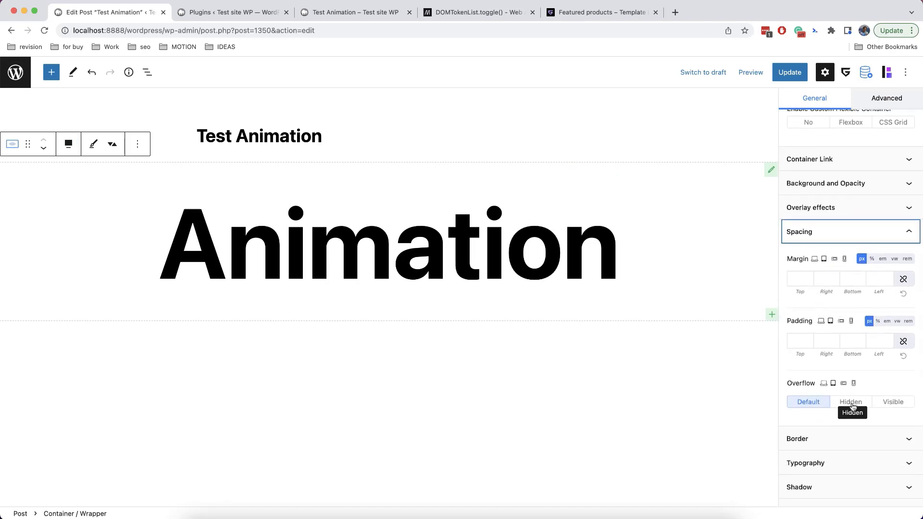
{"action": "left_click", "coordinate": [852, 406]}
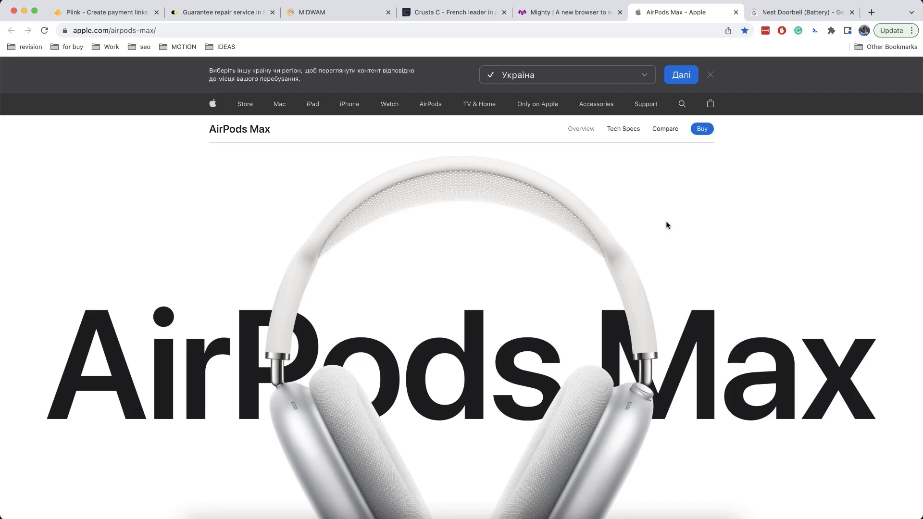
Scroll through the AirPods Max product page on apple.com
{"action": "scroll", "coordinate": [666, 225], "scroll_direction": "down", "scroll_amount": 4}
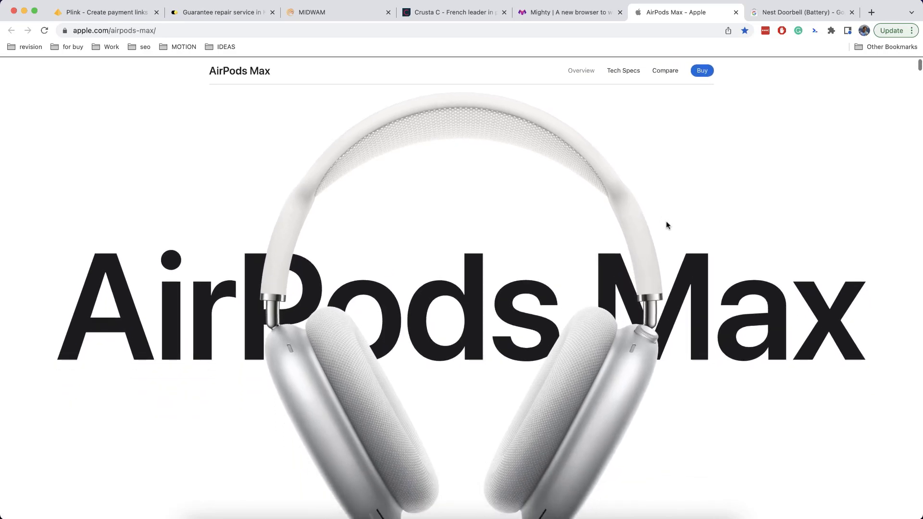
{"action": "scroll", "coordinate": [354, 357], "scroll_direction": "down", "scroll_amount": 3}
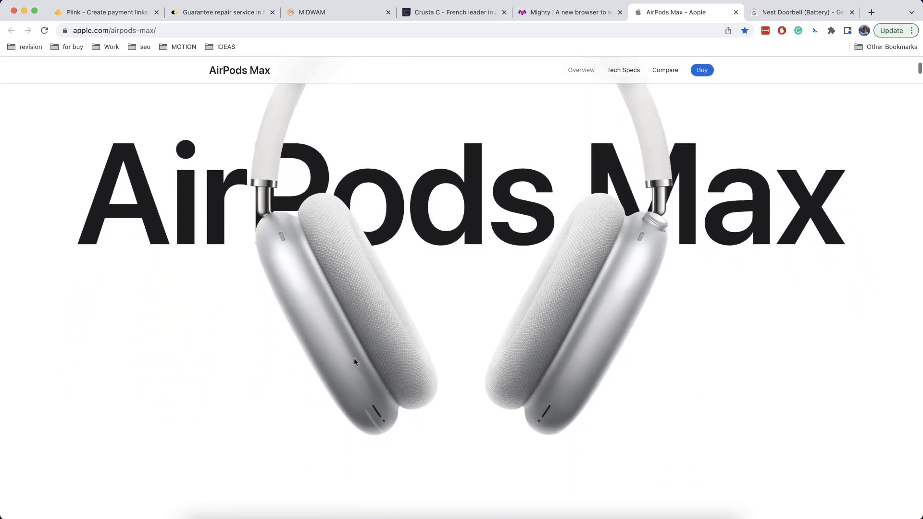
{"action": "scroll", "coordinate": [353, 358], "scroll_direction": "up", "scroll_amount": 7}
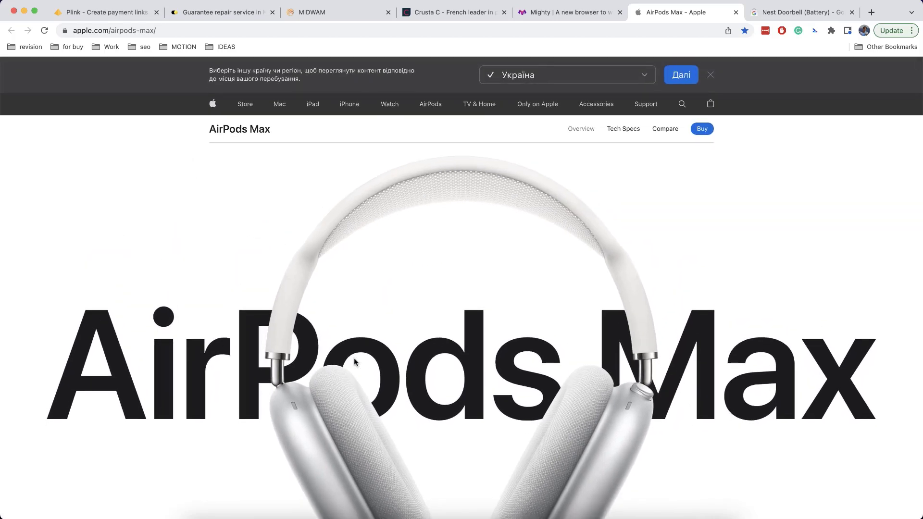
{"action": "scroll", "coordinate": [354, 361], "scroll_direction": "down", "scroll_amount": 5}
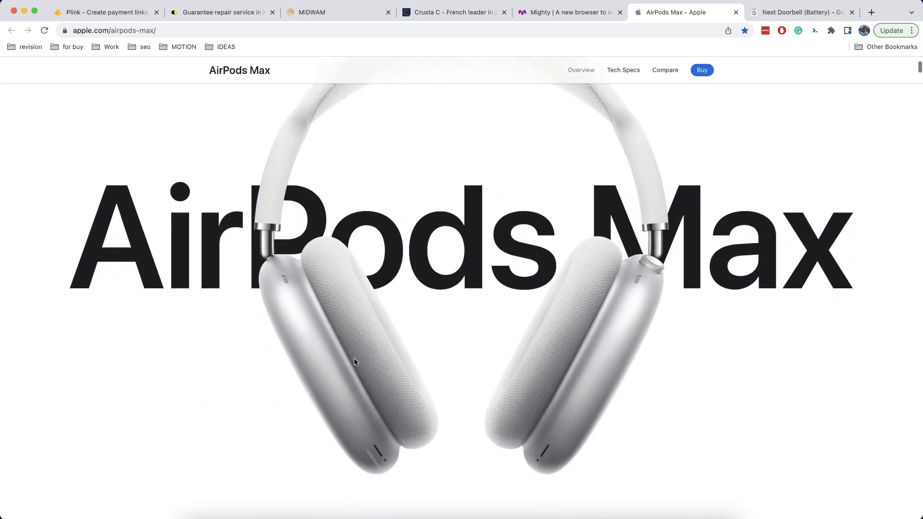
{"action": "scroll", "coordinate": [354, 362], "scroll_direction": "up", "scroll_amount": 3}
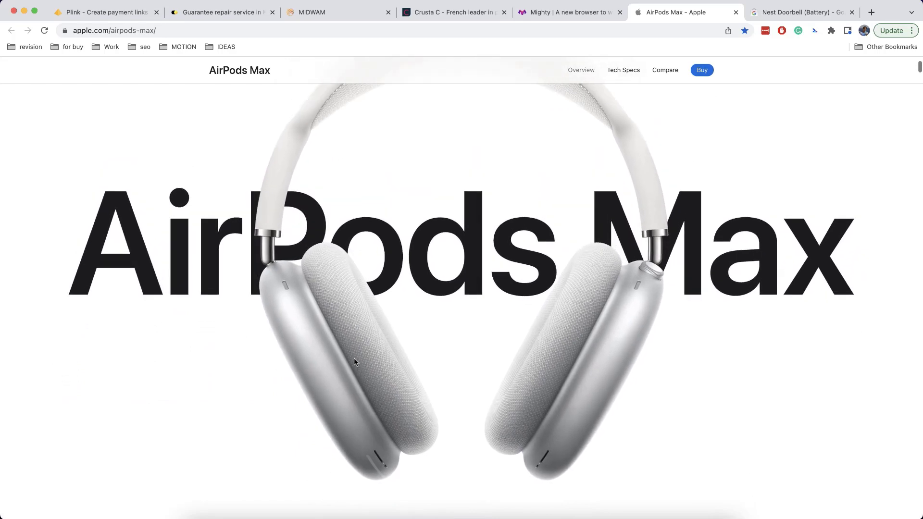
{"action": "scroll", "coordinate": [354, 361], "scroll_direction": "up", "scroll_amount": 3}
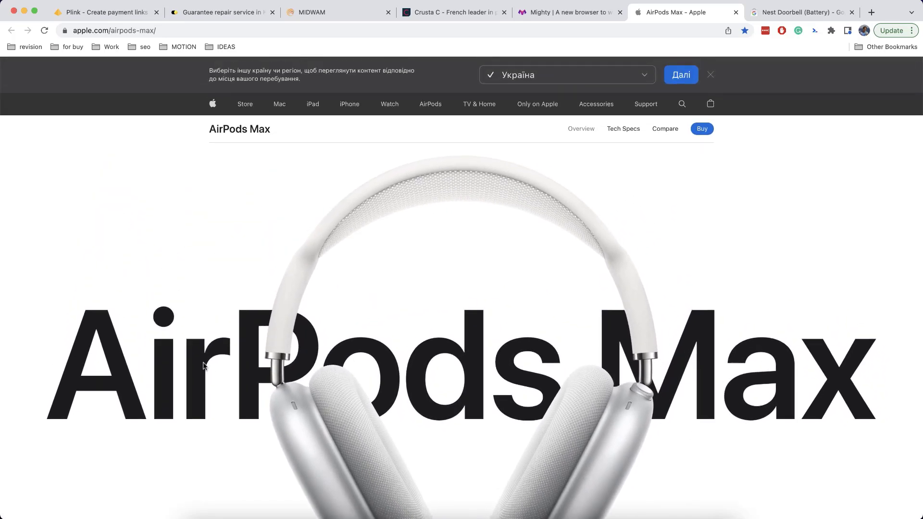
{"action": "scroll", "coordinate": [217, 354], "scroll_direction": "down", "scroll_amount": 5}
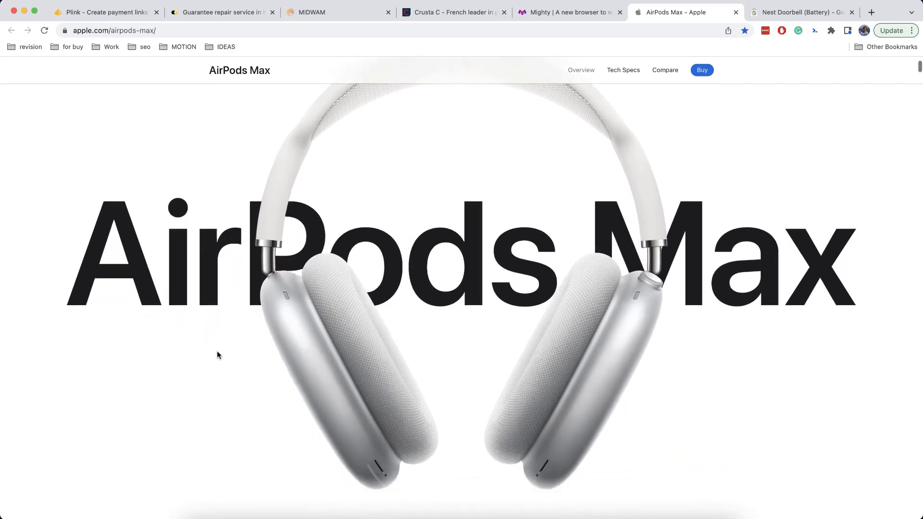
{"action": "scroll", "coordinate": [217, 354], "scroll_direction": "down", "scroll_amount": 2}
{"action": "scroll", "coordinate": [217, 354], "scroll_direction": "up", "scroll_amount": 2}
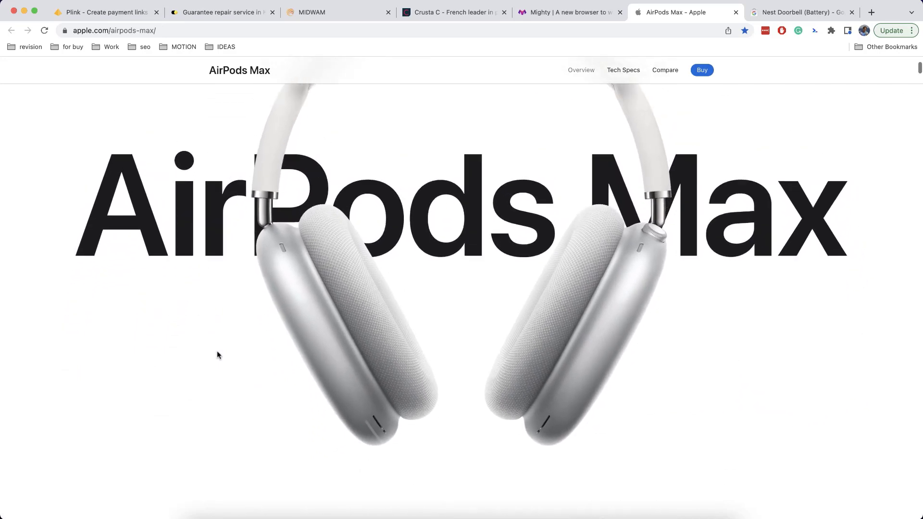
{"action": "scroll", "coordinate": [217, 354], "scroll_direction": "up", "scroll_amount": 3}
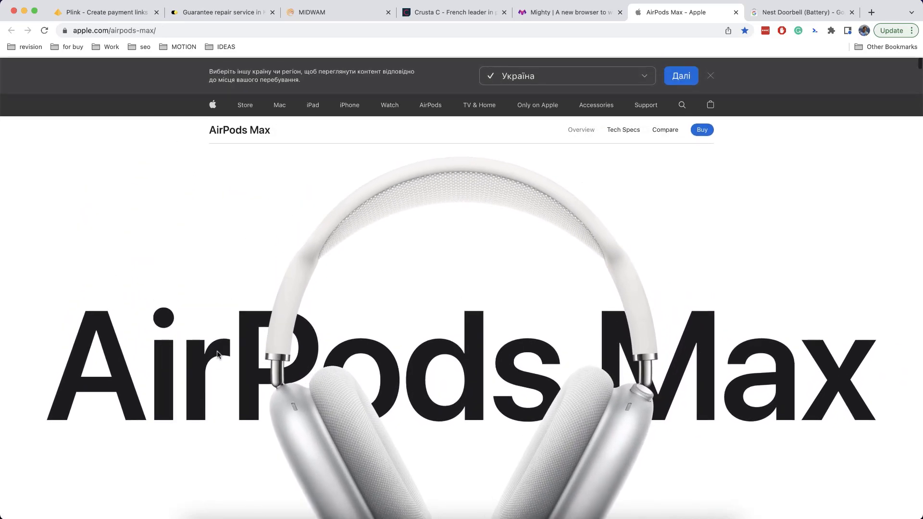
{"action": "scroll", "coordinate": [321, 308], "scroll_direction": "down", "scroll_amount": 2}
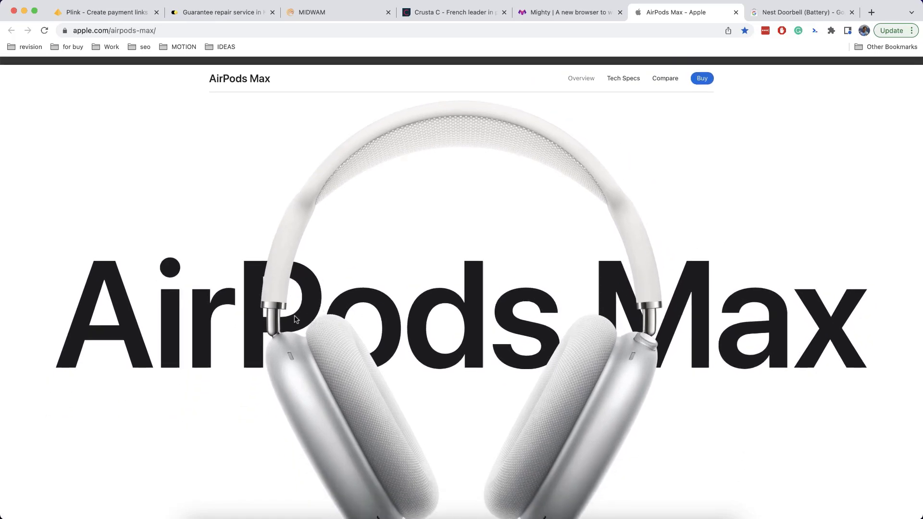
{"action": "scroll", "coordinate": [460, 318], "scroll_direction": "up", "scroll_amount": 3}
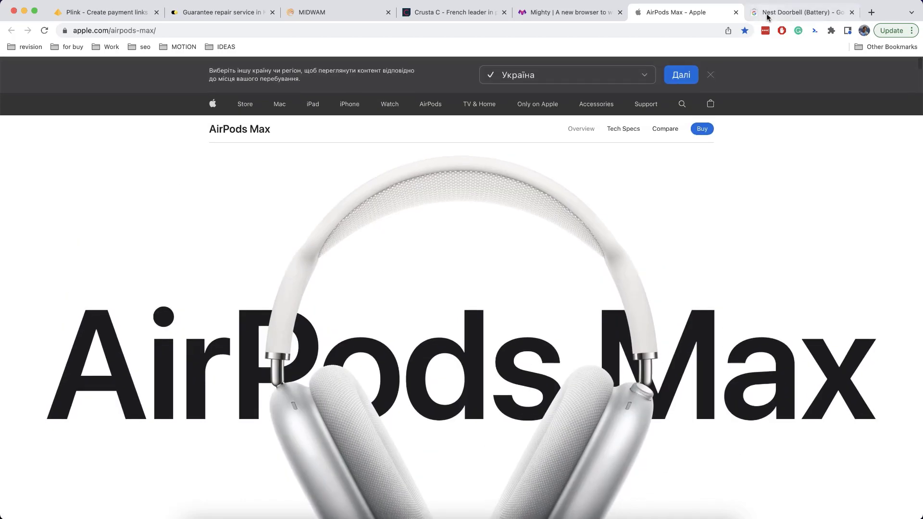
Switch to the Nest Doorbell (battery) store tab and scroll to the Hi Bonjour section
{"action": "key", "text": "ctrl+Tab"}
{"action": "scroll", "coordinate": [711, 246], "scroll_direction": "down", "scroll_amount": 4}
{"action": "scroll", "coordinate": [712, 246], "scroll_direction": "down", "scroll_amount": 3}
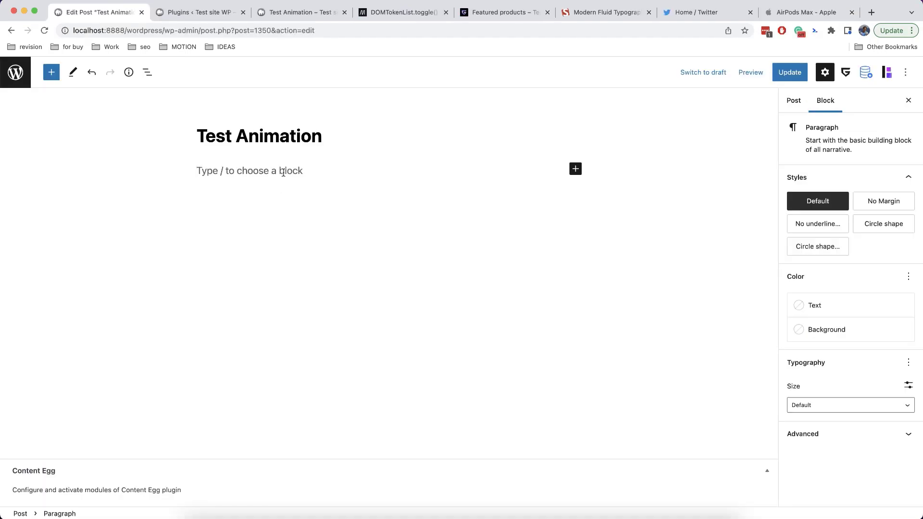
Insert a single-column Row via /row with Full width alignment and Full content width
{"action": "type", "text": "/row"}
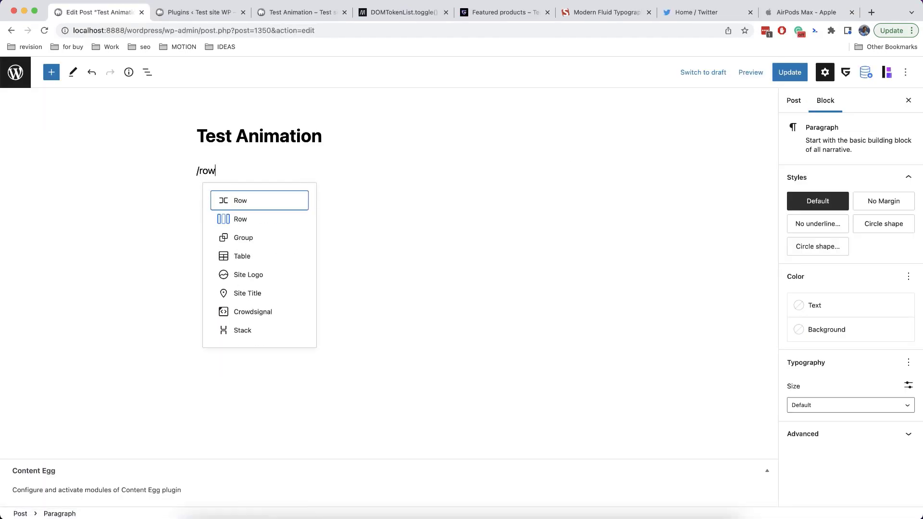
{"action": "left_click", "coordinate": [256, 216]}
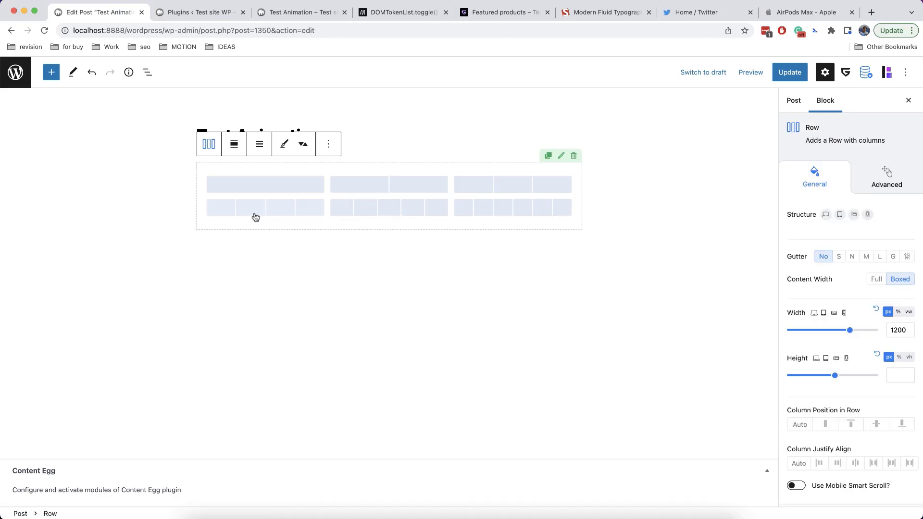
{"action": "left_click", "coordinate": [292, 187]}
{"action": "left_click", "coordinate": [234, 145]}
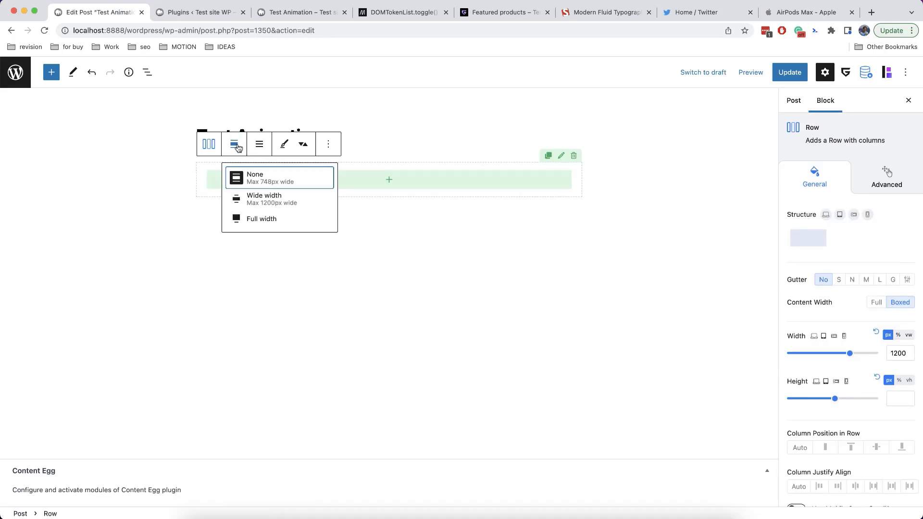
{"action": "left_click", "coordinate": [266, 220]}
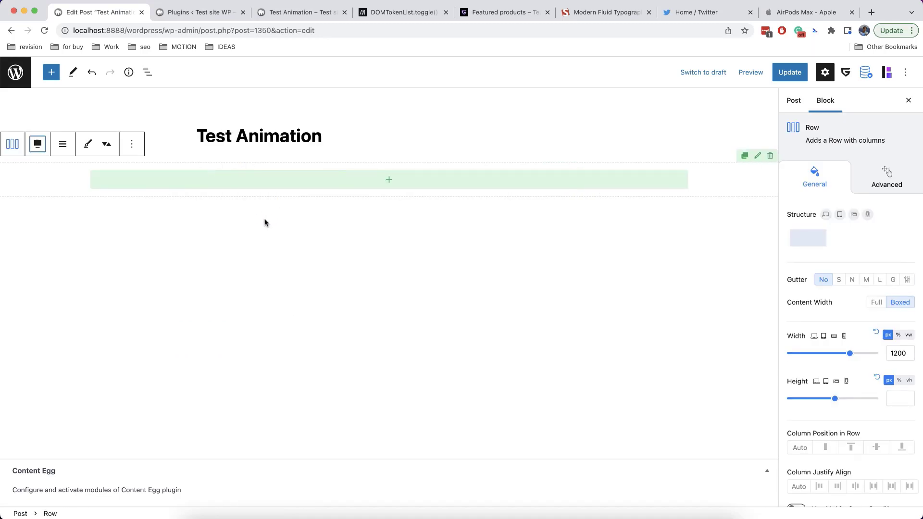
{"action": "left_click", "coordinate": [877, 303]}
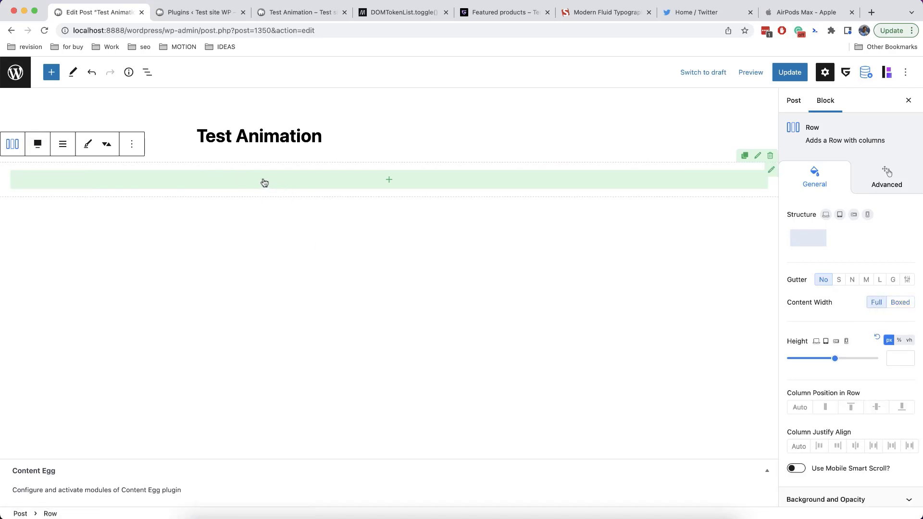
{"action": "left_click", "coordinate": [386, 185]}
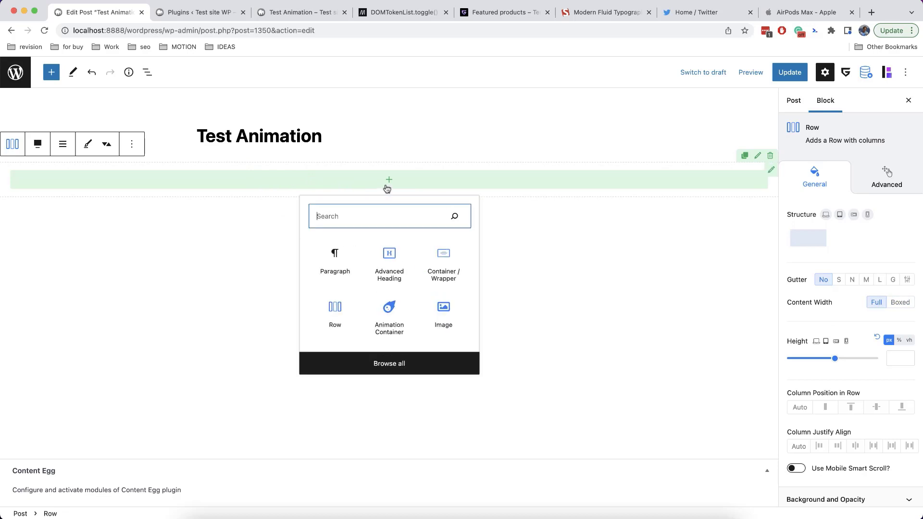
Add an Advanced Heading reading 'AirPods Max' inside the row and centre its text
{"action": "left_click", "coordinate": [387, 263]}
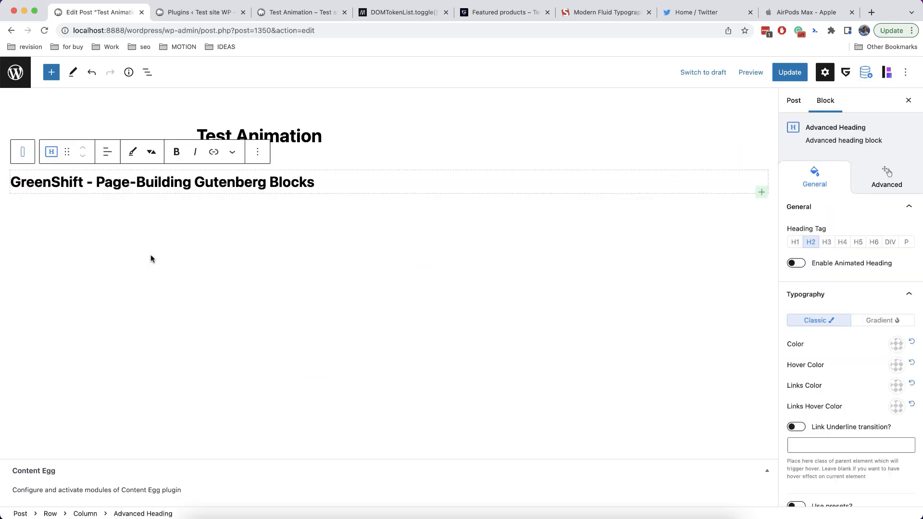
{"action": "triple_click", "coordinate": [206, 183]}
{"action": "type", "text": "A"}
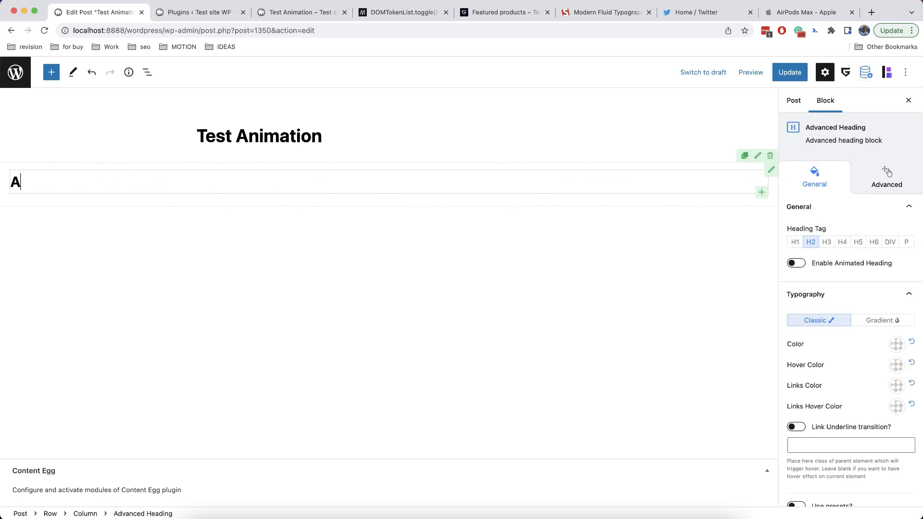
{"action": "type", "text": "irPods Max"}
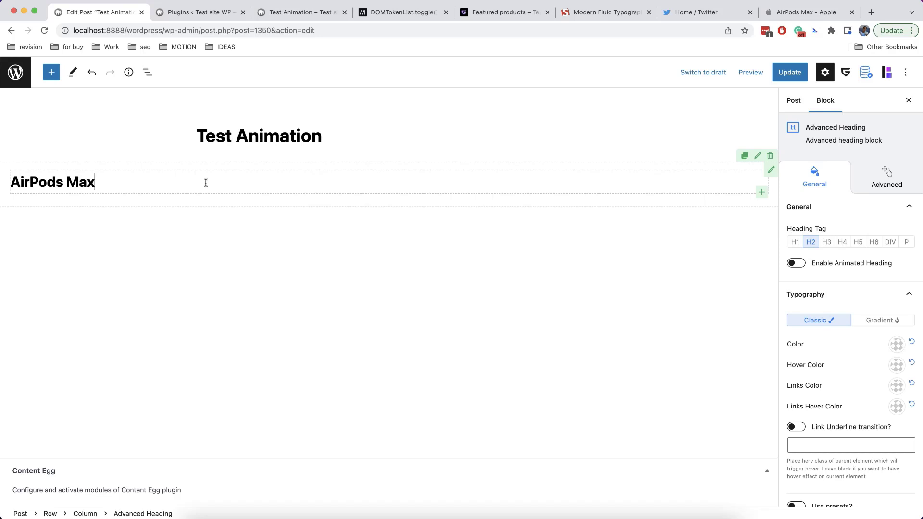
{"action": "left_click", "coordinate": [109, 153]}
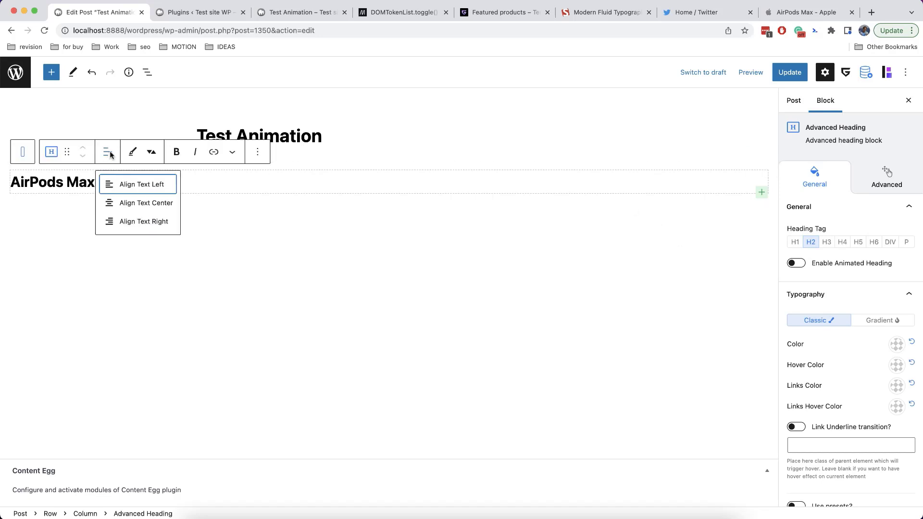
{"action": "left_click", "coordinate": [142, 204]}
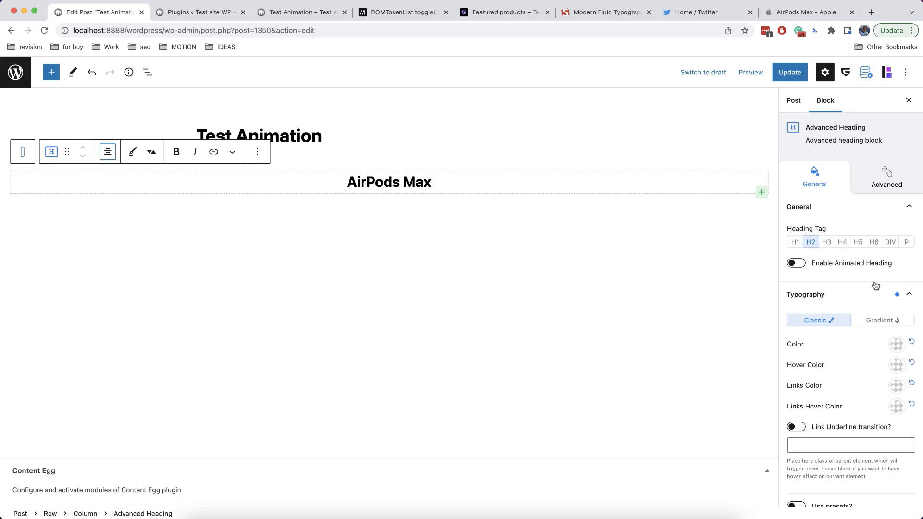
{"action": "scroll", "coordinate": [872, 283], "scroll_direction": "down", "scroll_amount": 10}
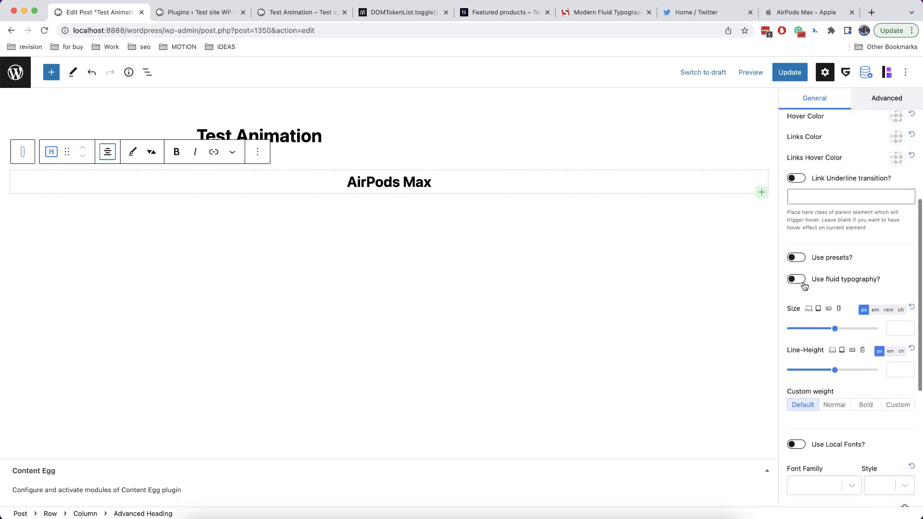
Try fluid typography with the God preset on the heading, then turn it off again
{"action": "left_click", "coordinate": [796, 280]}
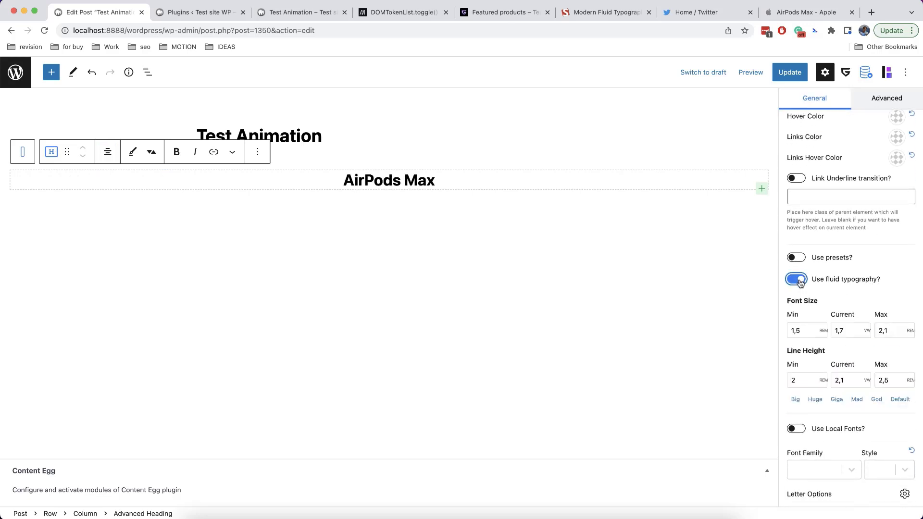
{"action": "left_click", "coordinate": [876, 402]}
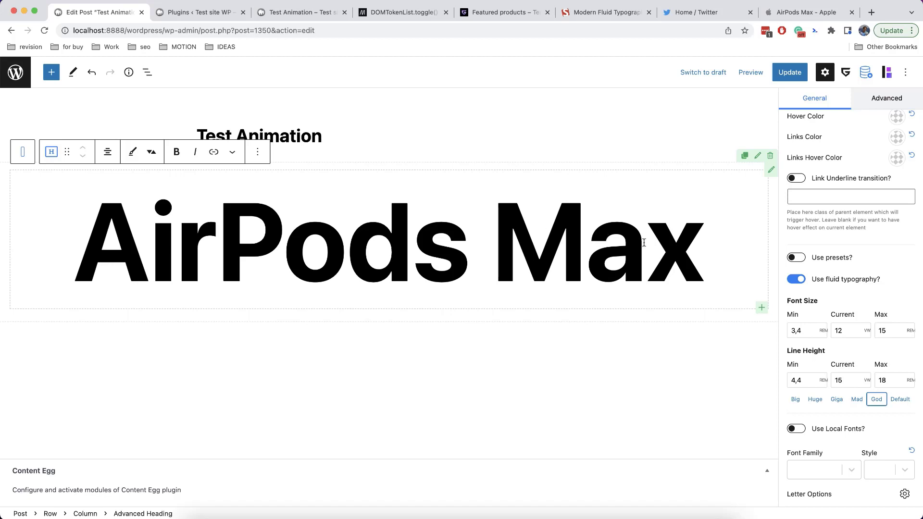
{"action": "left_click", "coordinate": [796, 279]}
Set the AirPods Max heading font size to 10 em and update the post
{"action": "scroll", "coordinate": [850, 289], "scroll_direction": "down", "scroll_amount": 1}
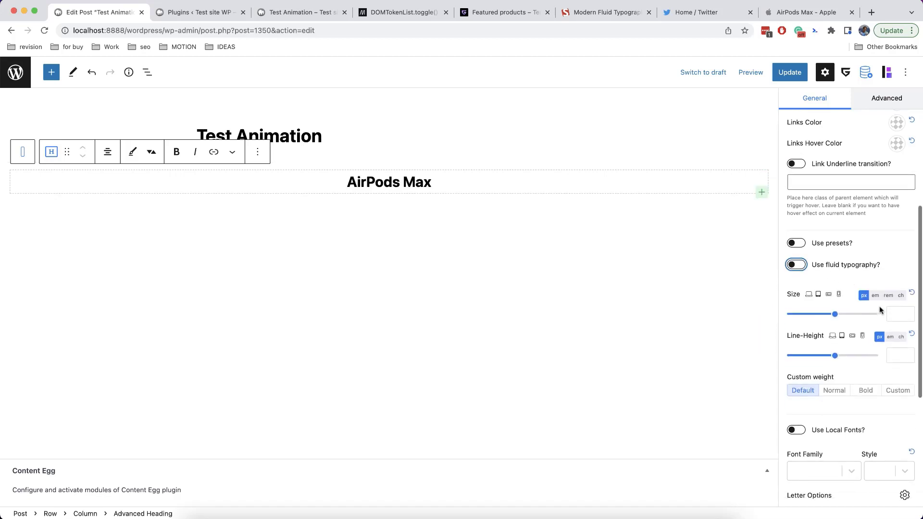
{"action": "left_click", "coordinate": [893, 314]}
{"action": "type", "text": "100"}
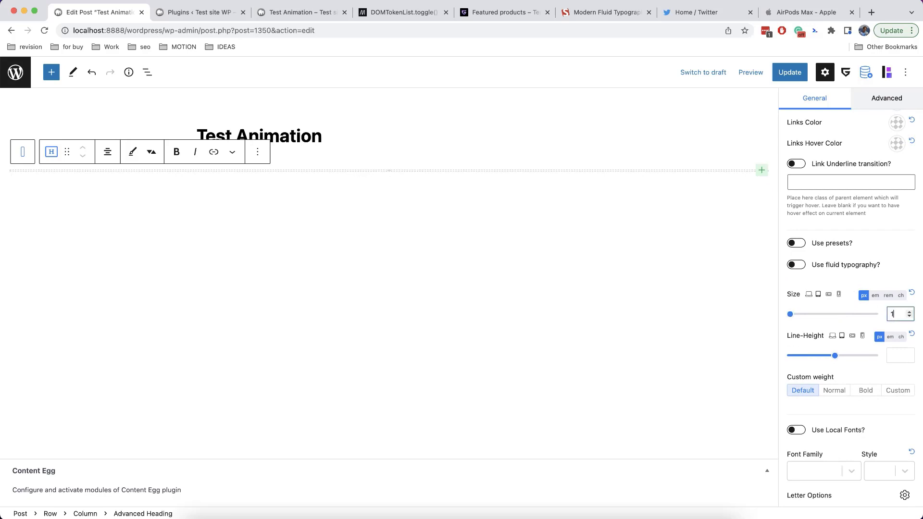
{"action": "left_click", "coordinate": [875, 295]}
{"action": "key", "text": "BackSpace"}
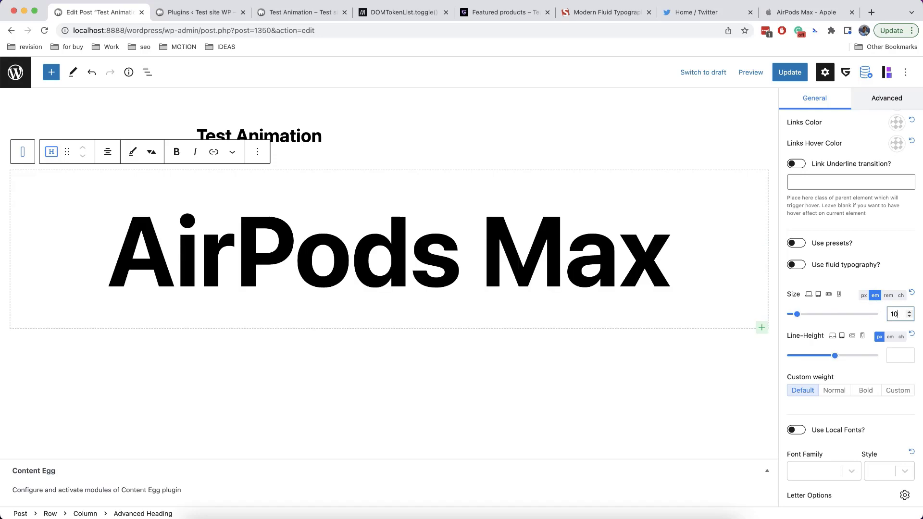
{"action": "left_click", "coordinate": [790, 72]}
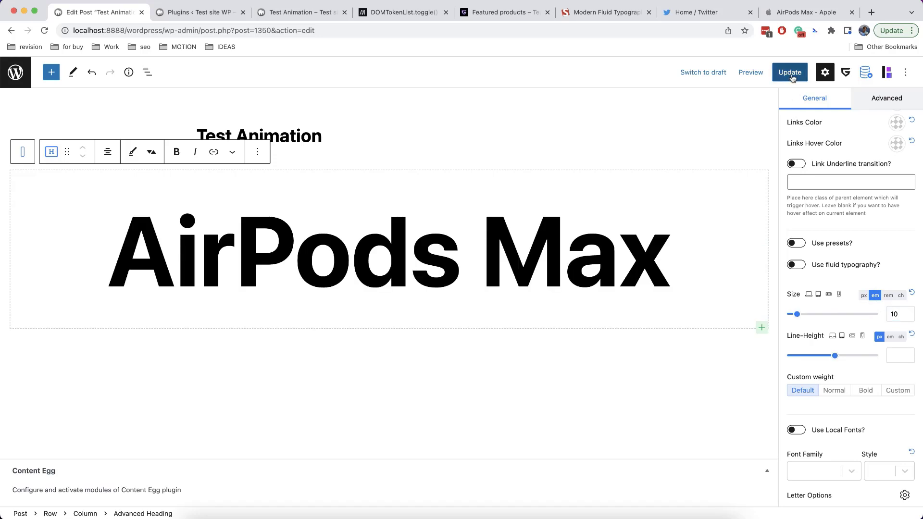
{"action": "left_click", "coordinate": [200, 15]}
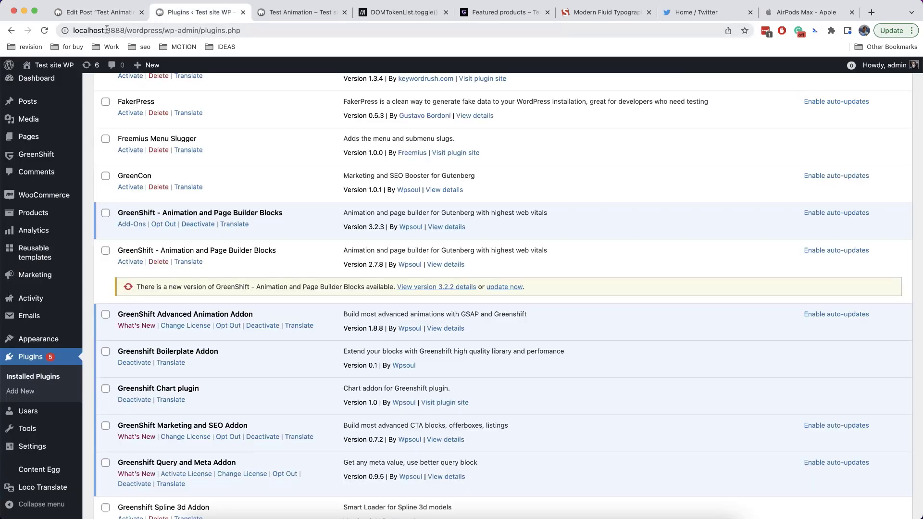
Reload the live post and narrow the page with DevTools to check the AirPods Max heading
{"action": "left_click", "coordinate": [243, 12]}
{"action": "left_click", "coordinate": [45, 31]}
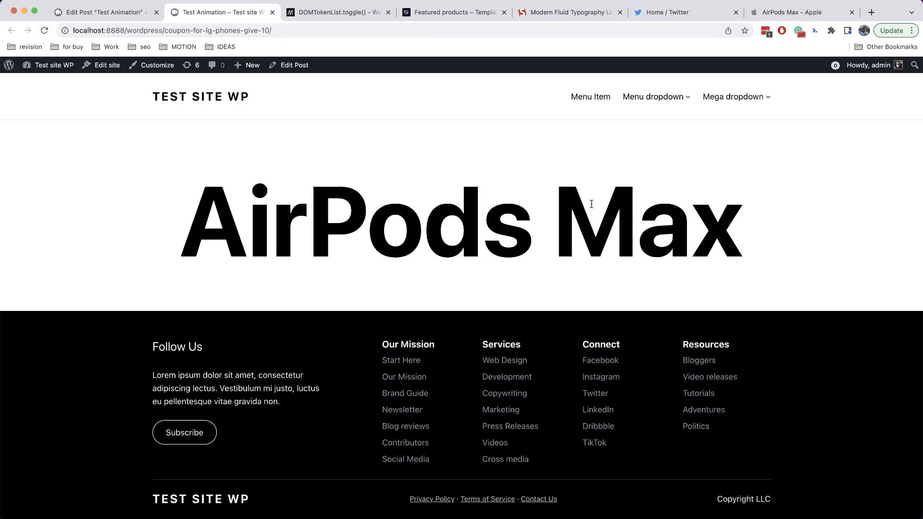
{"action": "key", "text": "super+alt+j"}
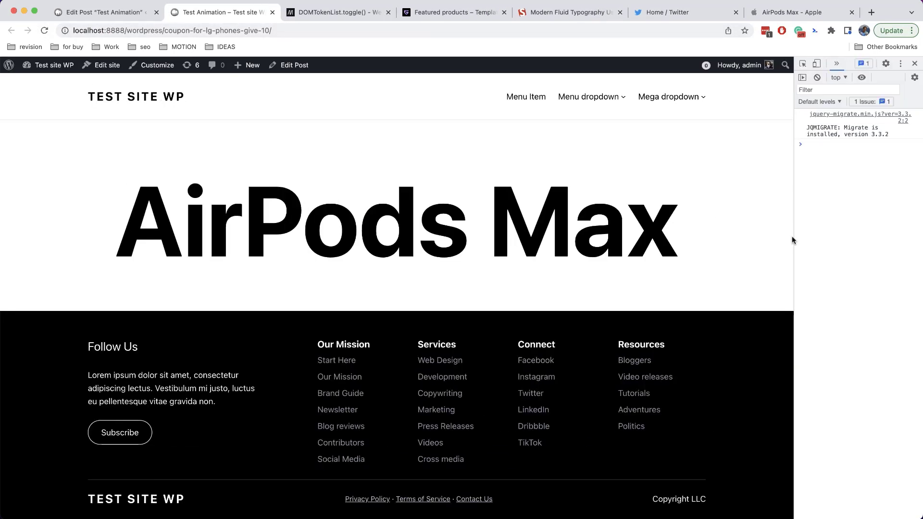
{"action": "left_click_drag", "start_coordinate": [793, 238], "coordinate": [769, 243]}
{"action": "left_click", "coordinate": [144, 13]}
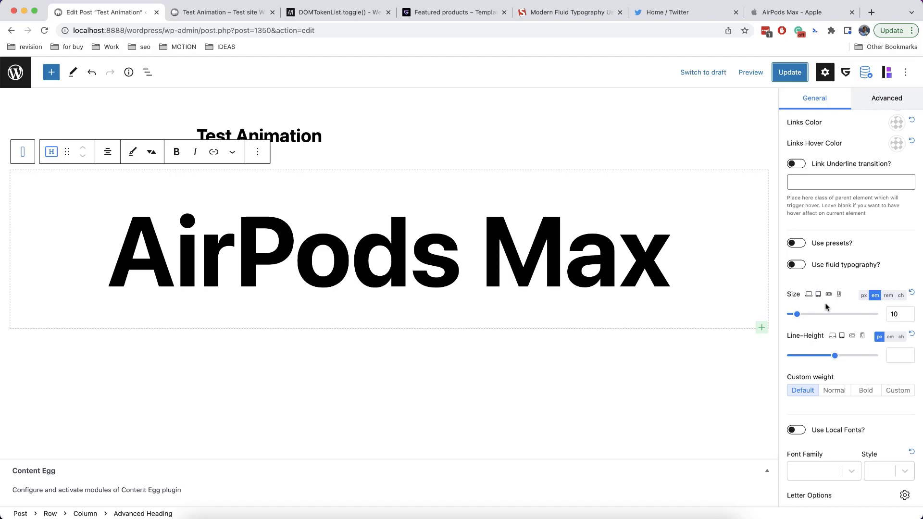
{"action": "left_click", "coordinate": [796, 265]}
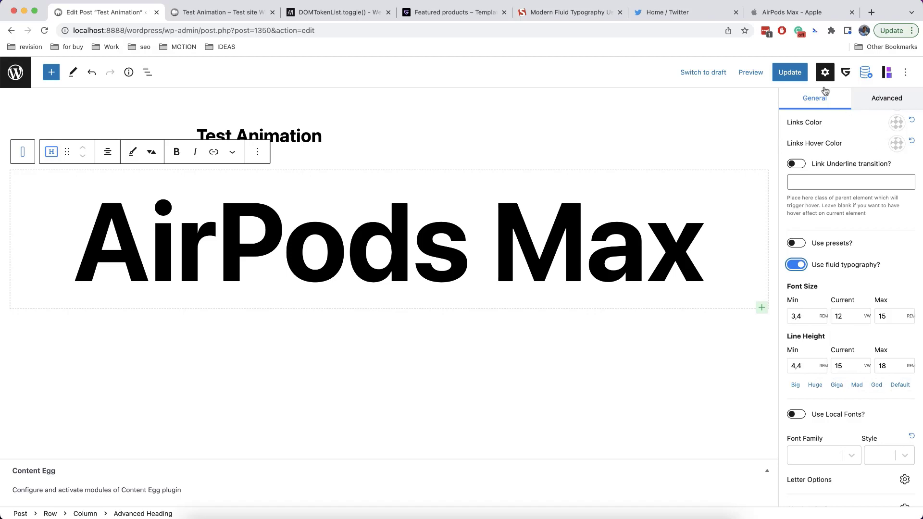
{"action": "left_click", "coordinate": [790, 72]}
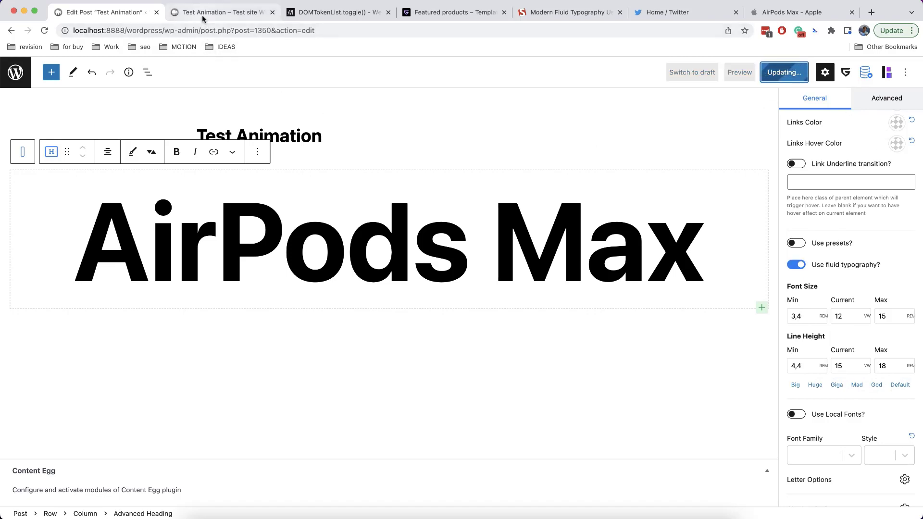
{"action": "left_click", "coordinate": [184, 19]}
{"action": "left_click", "coordinate": [45, 31]}
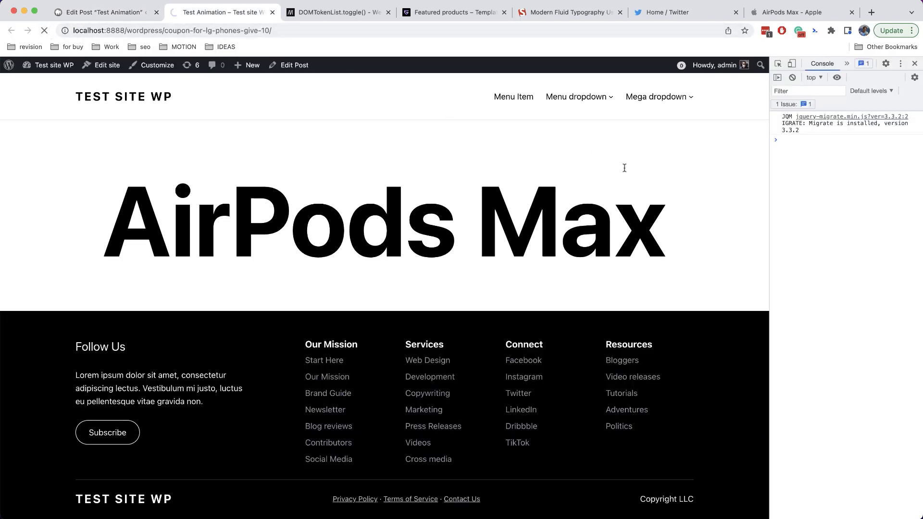
{"action": "left_click_drag", "start_coordinate": [768, 219], "coordinate": [793, 198]}
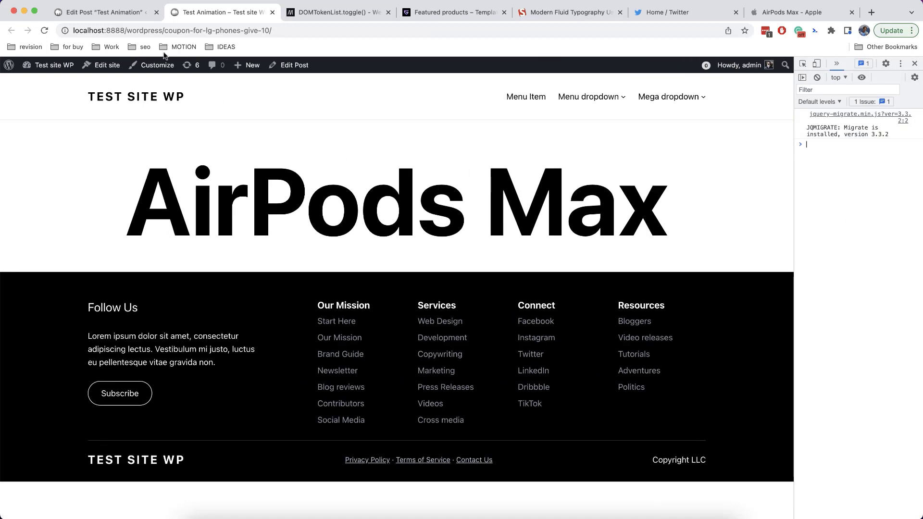
{"action": "left_click", "coordinate": [127, 14]}
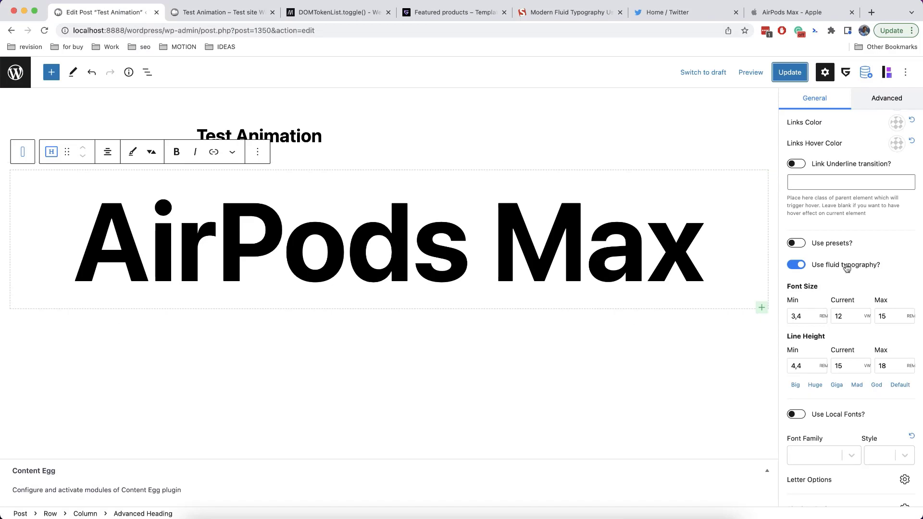
Set the colourful flower image as the AirPods Max heading's background
{"action": "scroll", "coordinate": [846, 268], "scroll_direction": "up", "scroll_amount": 10}
{"action": "scroll", "coordinate": [849, 268], "scroll_direction": "down", "scroll_amount": 1}
{"action": "scroll", "coordinate": [848, 268], "scroll_direction": "down", "scroll_amount": 8}
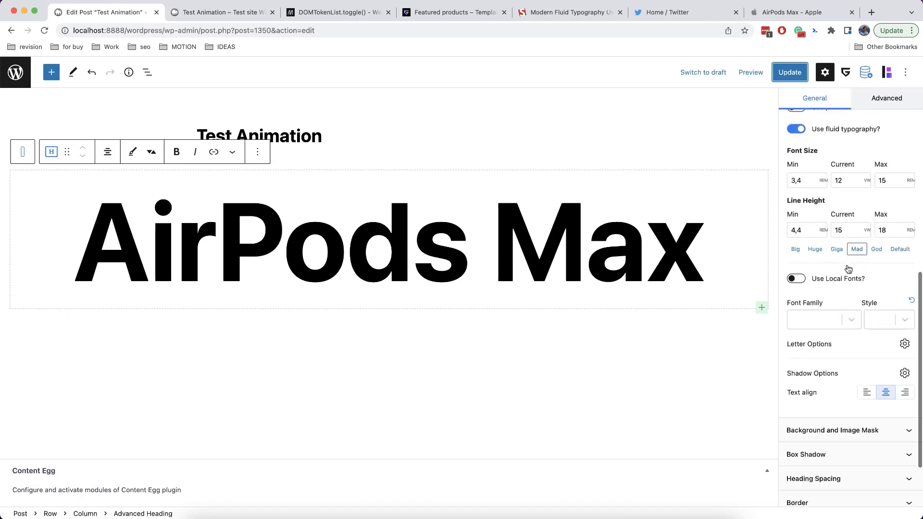
{"action": "left_click", "coordinate": [841, 345]}
{"action": "scroll", "coordinate": [840, 345], "scroll_direction": "down", "scroll_amount": 3}
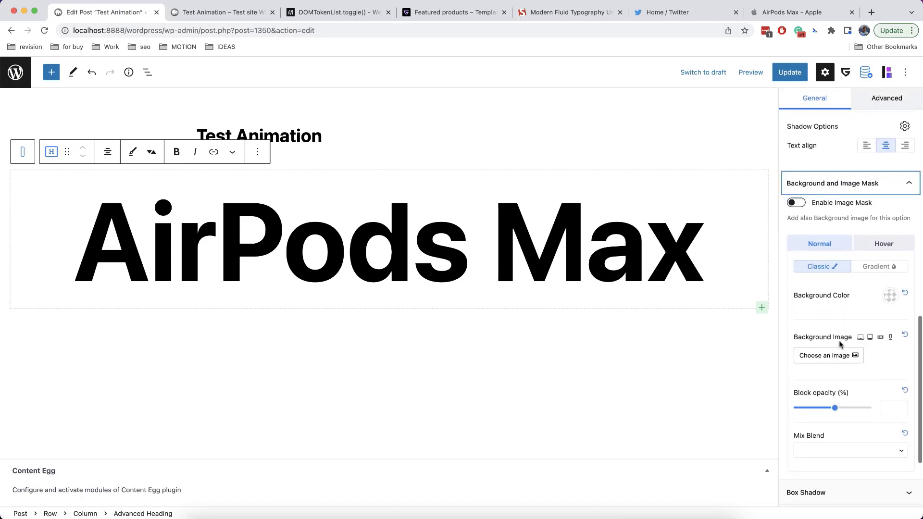
{"action": "left_click", "coordinate": [843, 355]}
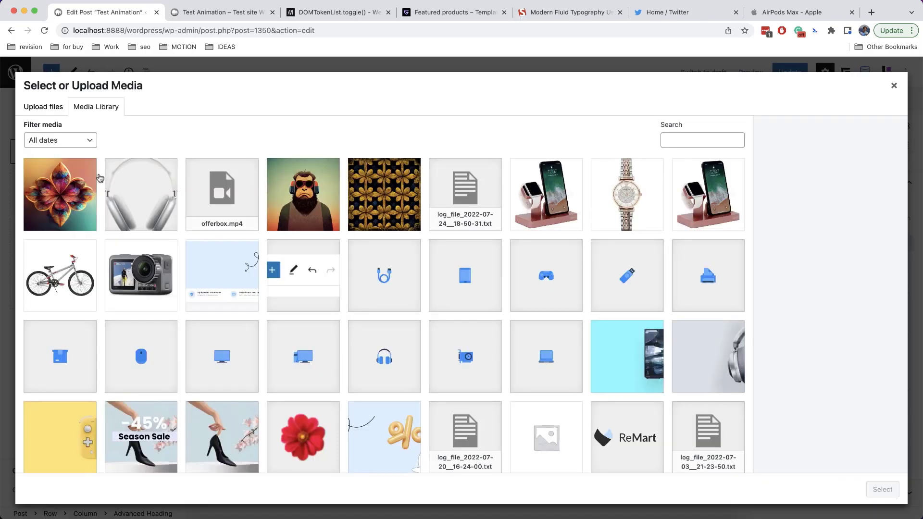
{"action": "left_click", "coordinate": [87, 182]}
{"action": "left_click", "coordinate": [874, 486]}
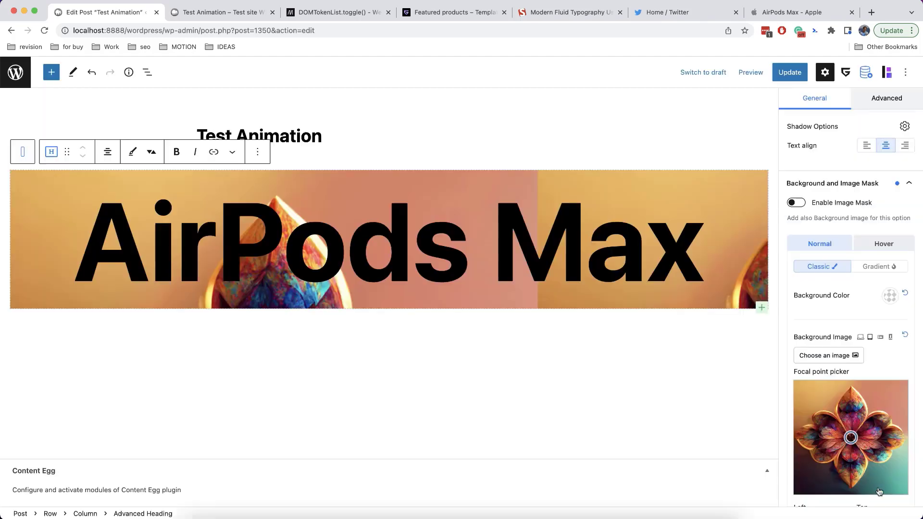
Enable Image Mask, set background Size to Contain, and nudge the focal point slightly left
{"action": "scroll", "coordinate": [853, 372], "scroll_direction": "down", "scroll_amount": 5}
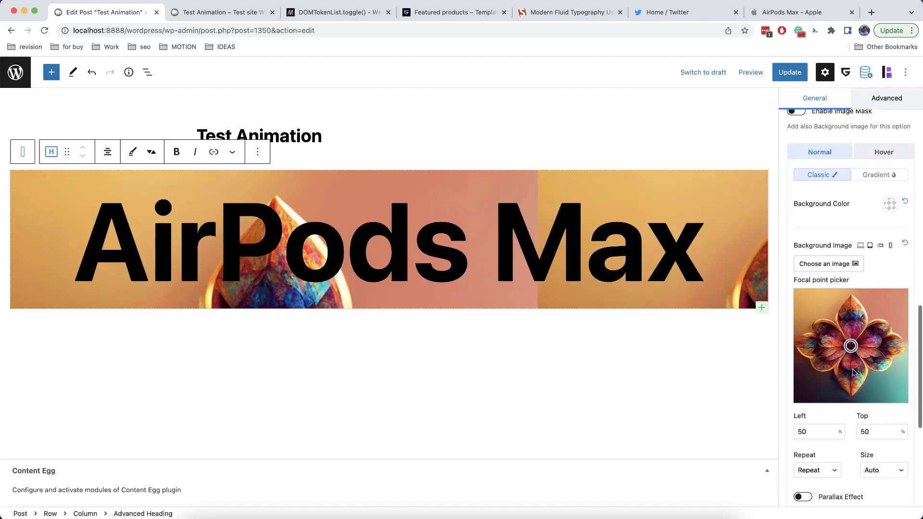
{"action": "scroll", "coordinate": [812, 224], "scroll_direction": "up", "scroll_amount": 3}
{"action": "left_click", "coordinate": [796, 174]}
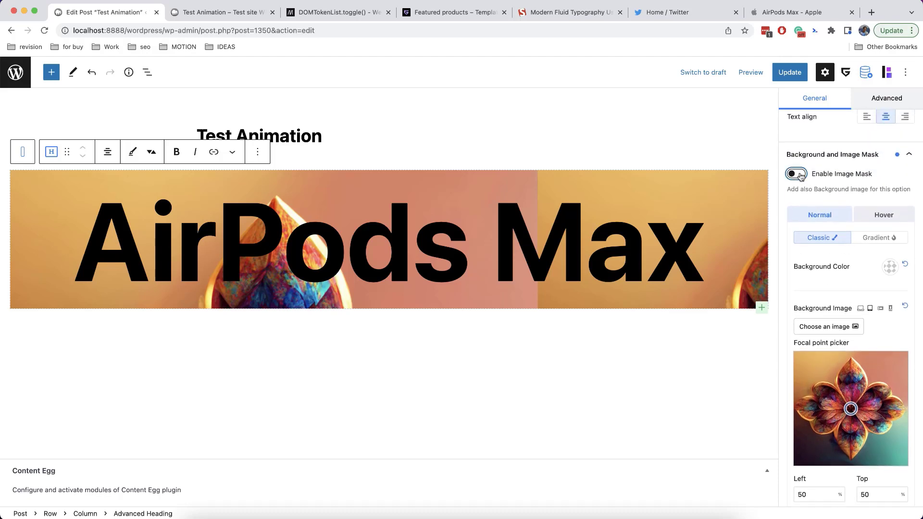
{"action": "scroll", "coordinate": [846, 219], "scroll_direction": "down", "scroll_amount": 2}
{"action": "scroll", "coordinate": [847, 220], "scroll_direction": "down", "scroll_amount": 3}
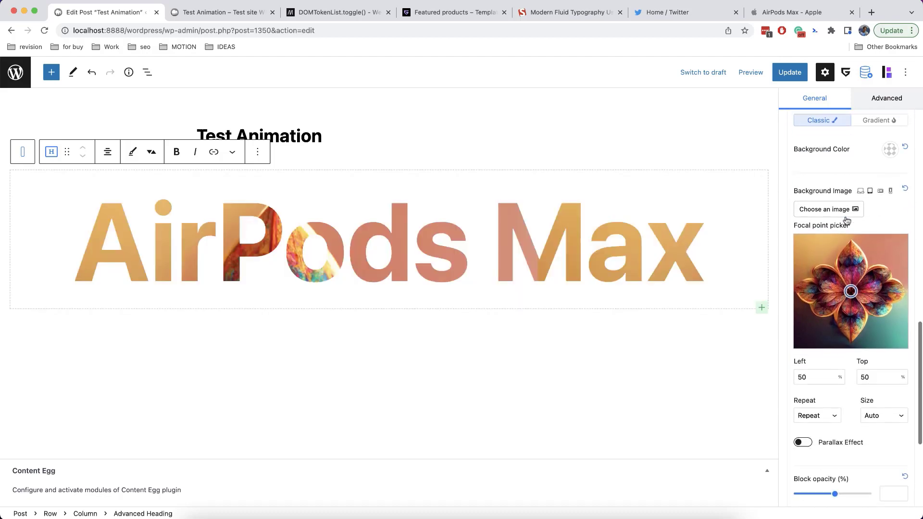
{"action": "left_click", "coordinate": [873, 411]}
{"action": "left_click", "coordinate": [882, 433]}
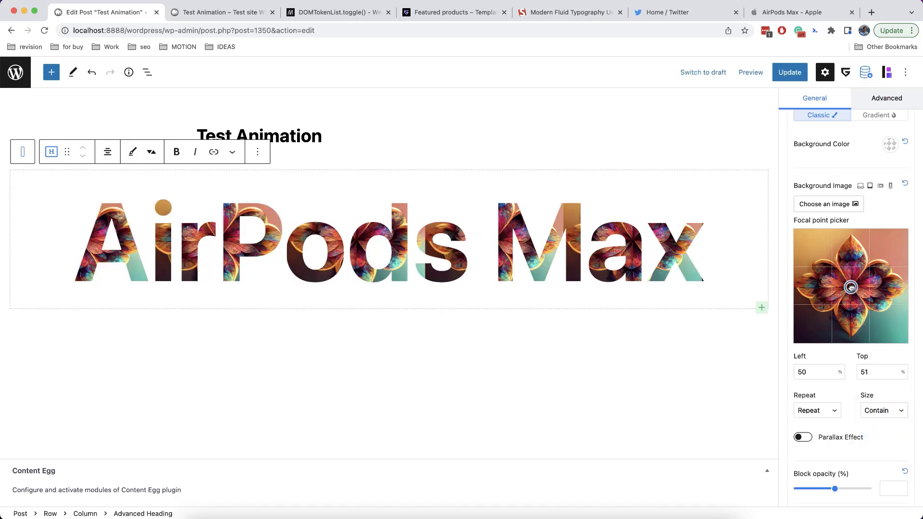
{"action": "left_click_drag", "start_coordinate": [851, 286], "coordinate": [841, 281]}
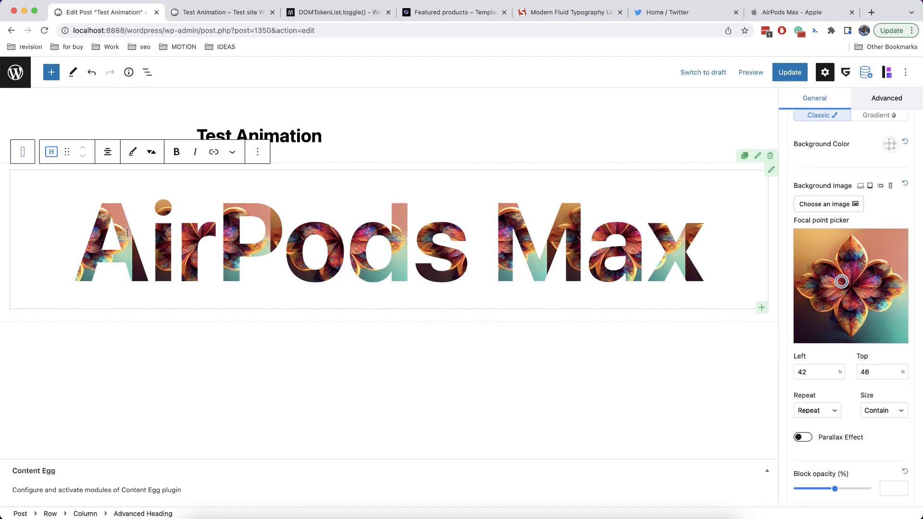
Give the Row containing the heading a height of 100 vh
{"action": "left_click", "coordinate": [723, 307]}
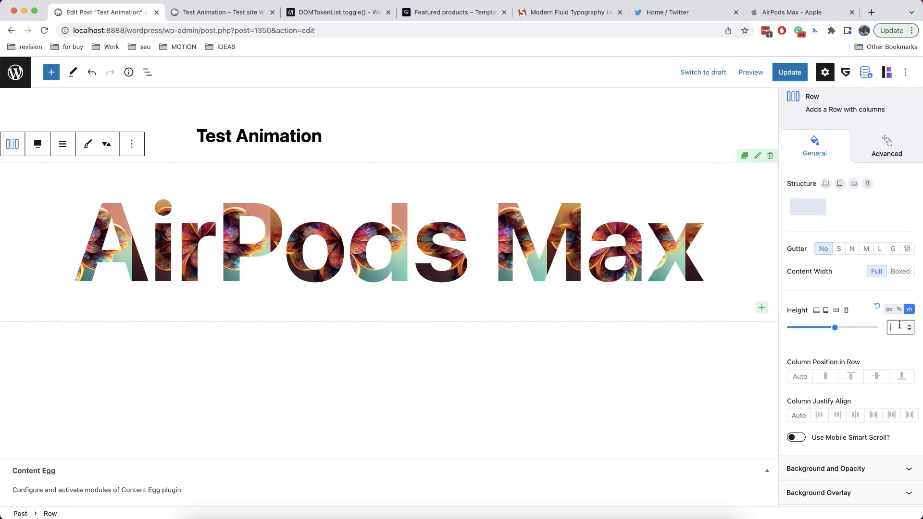
{"action": "type", "text": "100"}
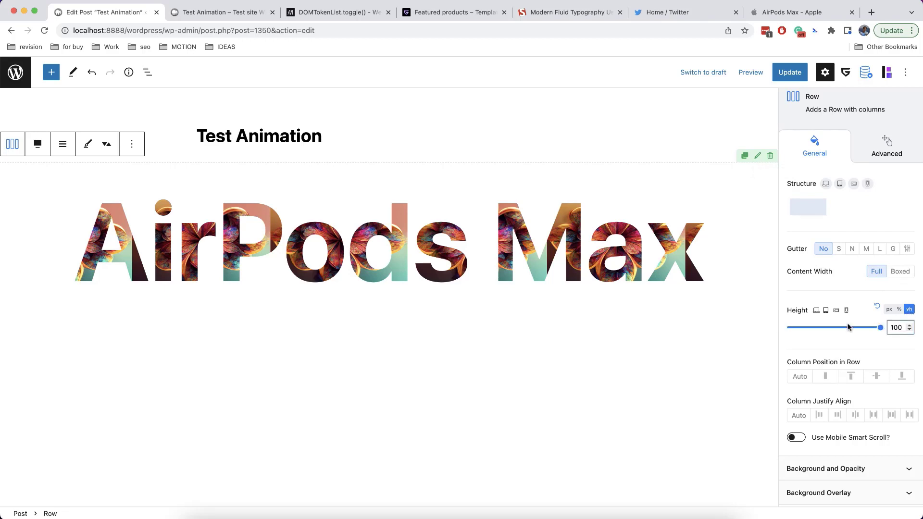
{"action": "scroll", "coordinate": [483, 328], "scroll_direction": "down", "scroll_amount": 3}
{"action": "scroll", "coordinate": [483, 329], "scroll_direction": "up", "scroll_amount": 3}
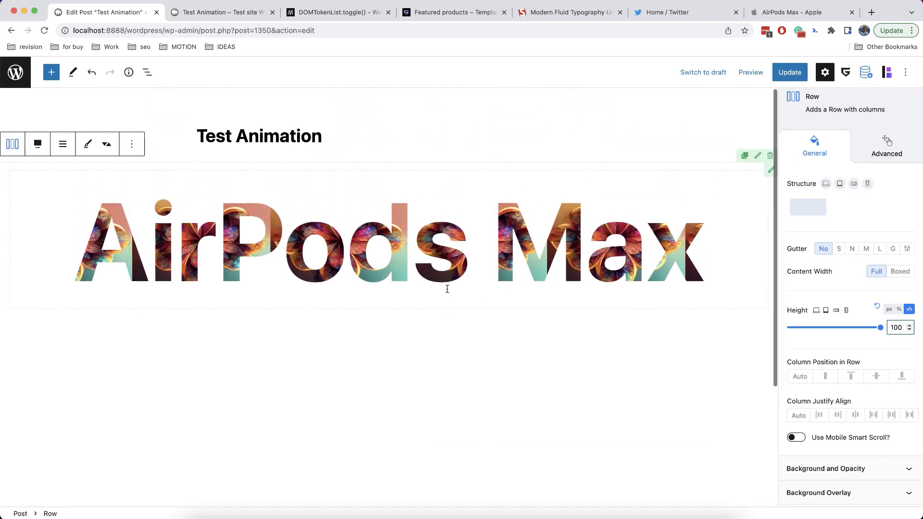
{"action": "scroll", "coordinate": [454, 284], "scroll_direction": "down", "scroll_amount": 3}
{"action": "scroll", "coordinate": [462, 281], "scroll_direction": "up", "scroll_amount": 3}
{"action": "left_click", "coordinate": [568, 224]}
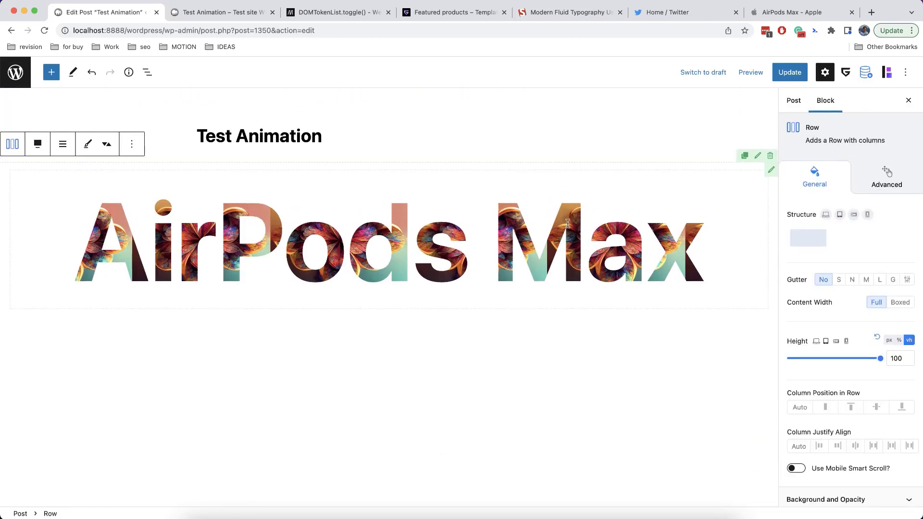
Set the row's top padding to 100 px
{"action": "scroll", "coordinate": [833, 302], "scroll_direction": "down", "scroll_amount": 10}
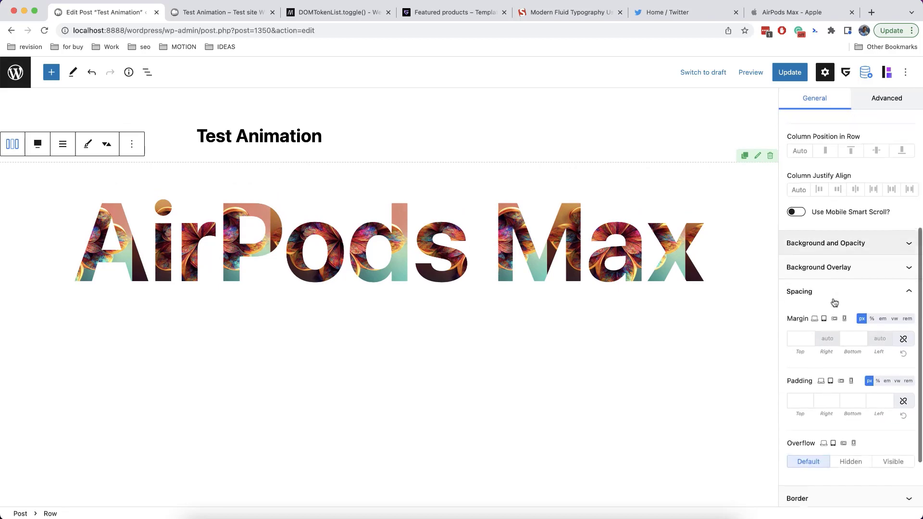
{"action": "left_click", "coordinate": [801, 324]}
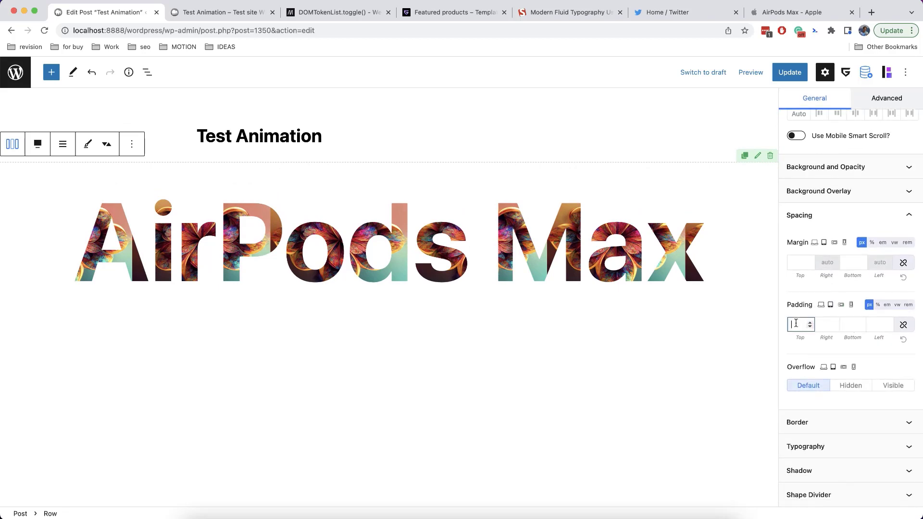
{"action": "type", "text": "100"}
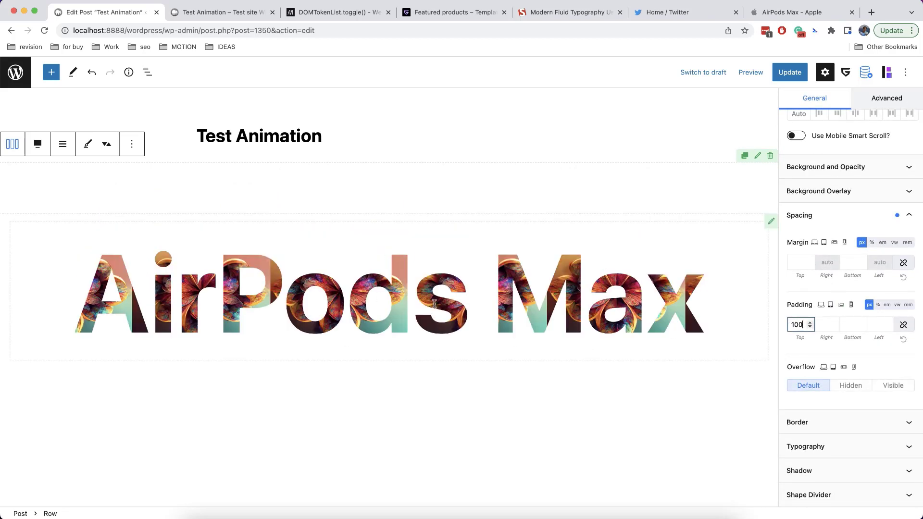
{"action": "scroll", "coordinate": [434, 304], "scroll_direction": "down", "scroll_amount": 2}
{"action": "scroll", "coordinate": [434, 304], "scroll_direction": "up", "scroll_amount": 2}
Wrap the AirPods Max heading in a GreenShift Animation Container
{"action": "left_click", "coordinate": [159, 292]}
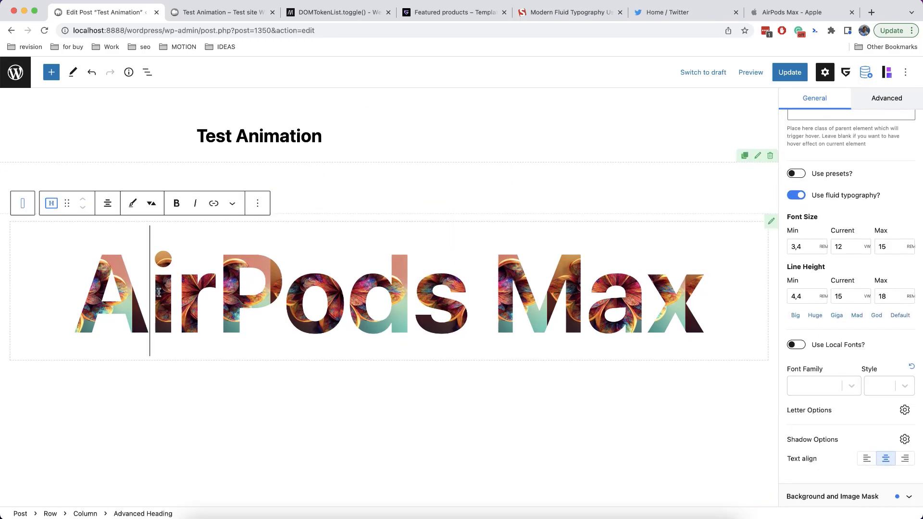
{"action": "left_click", "coordinate": [53, 207]}
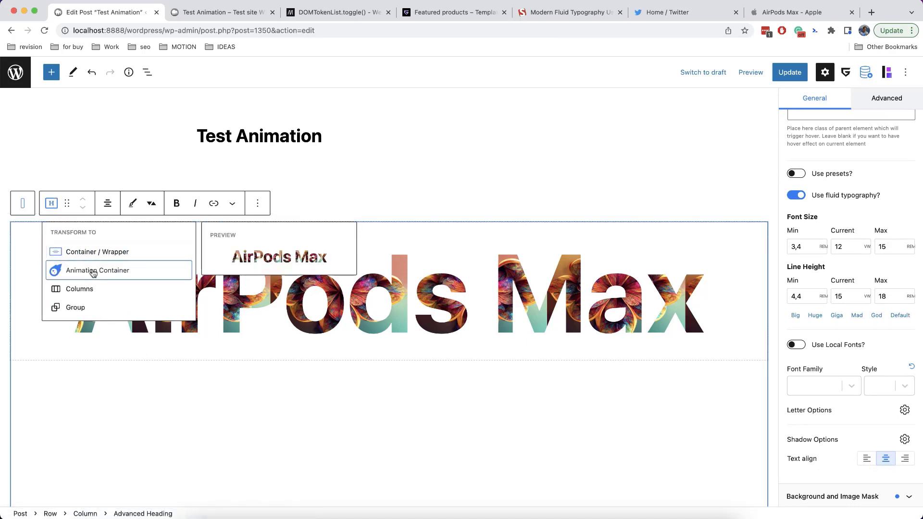
{"action": "left_click", "coordinate": [92, 270]}
{"action": "scroll", "coordinate": [851, 289], "scroll_direction": "up", "scroll_amount": 10}
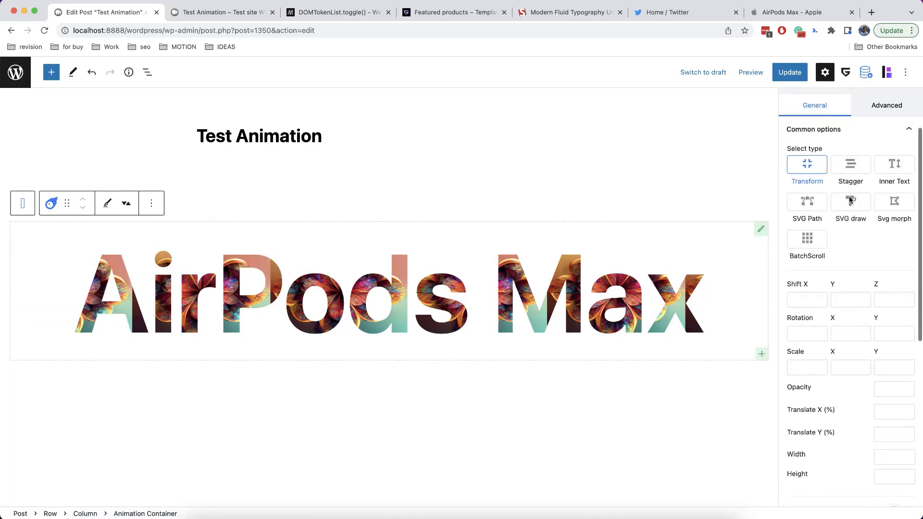
Enter an initial Shift Y value and turn off animating from the shifted position
{"action": "left_click", "coordinate": [838, 366]}
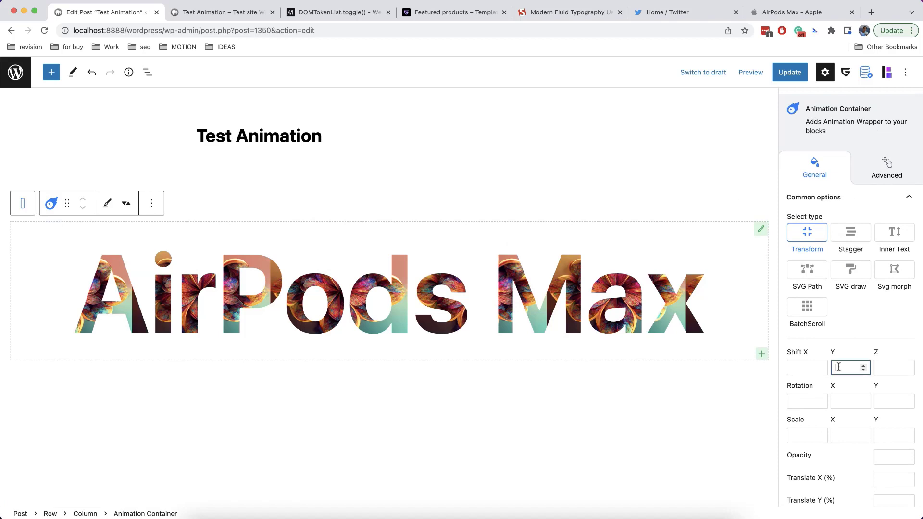
{"action": "type", "text": "100"}
{"action": "scroll", "coordinate": [855, 371], "scroll_direction": "down", "scroll_amount": 4}
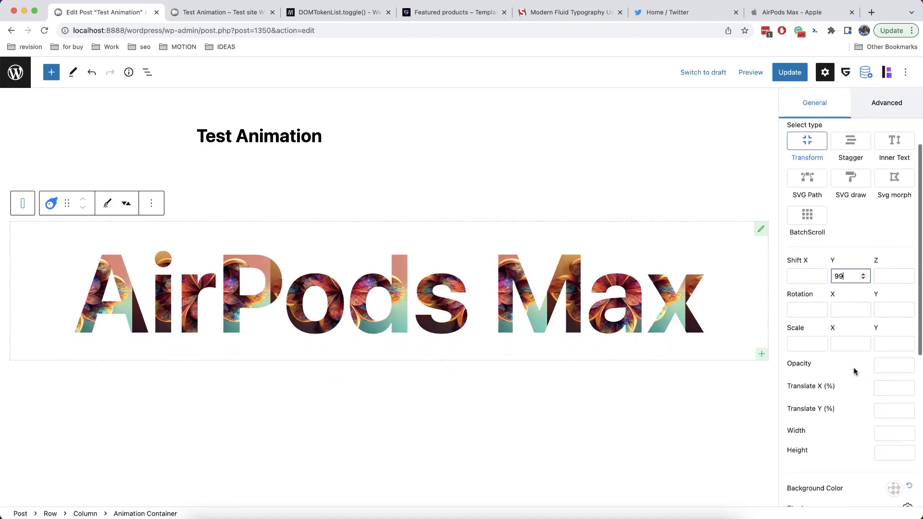
{"action": "scroll", "coordinate": [855, 370], "scroll_direction": "down", "scroll_amount": 2}
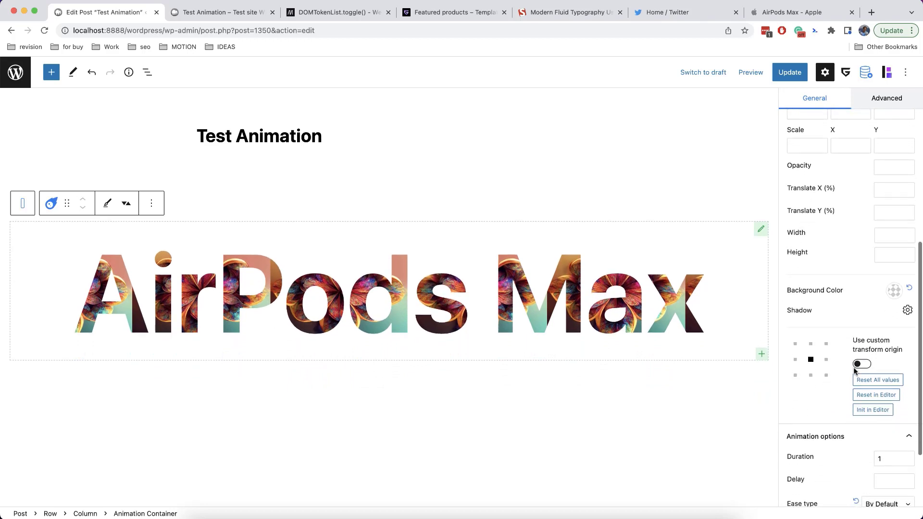
{"action": "scroll", "coordinate": [855, 371], "scroll_direction": "down", "scroll_amount": 2}
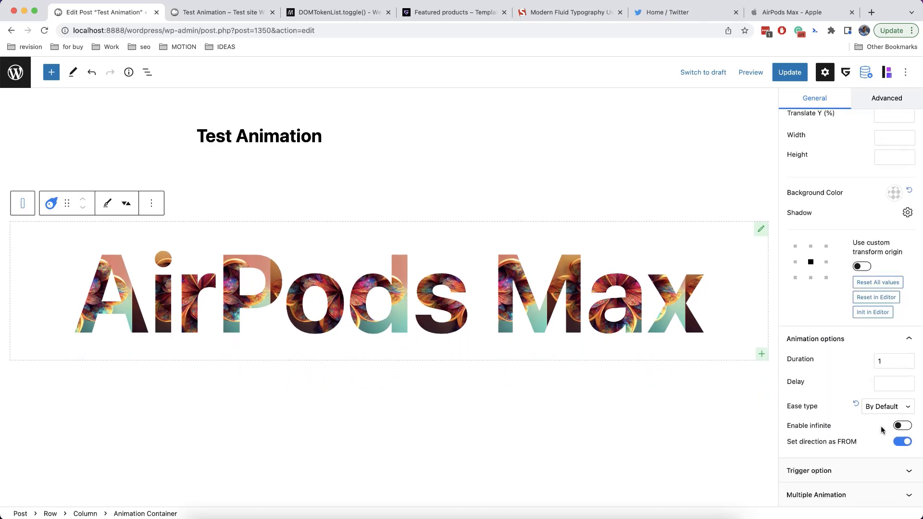
{"action": "left_click", "coordinate": [900, 442]}
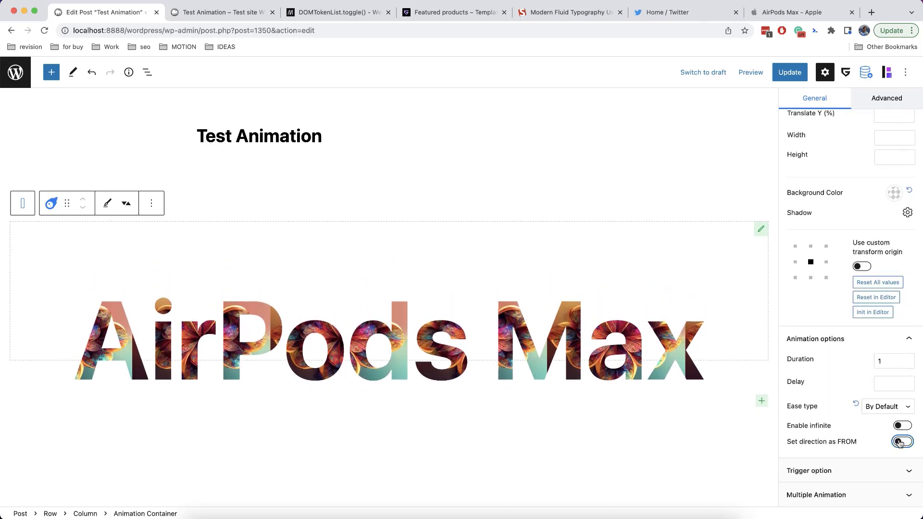
Set the animation's Shift Y to 50 and its starting Scale to 0.9
{"action": "scroll", "coordinate": [857, 374], "scroll_direction": "up", "scroll_amount": 8}
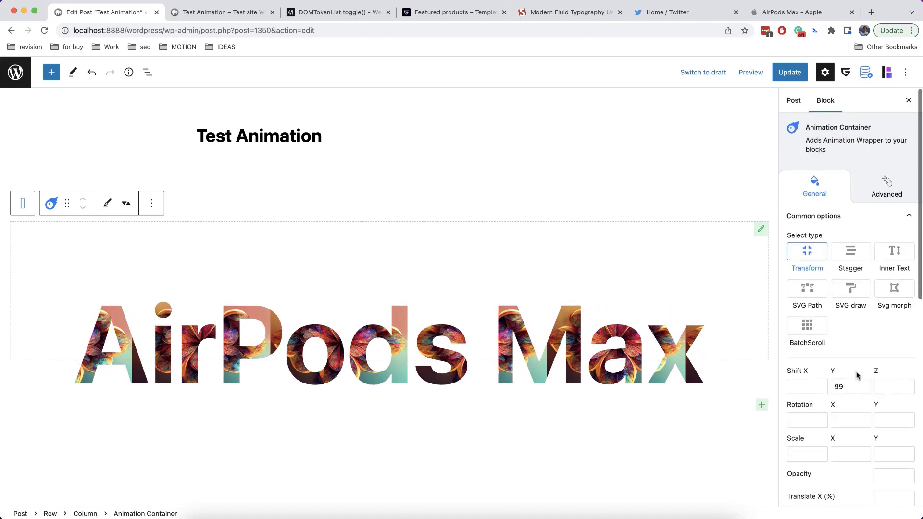
{"action": "left_click", "coordinate": [844, 386]}
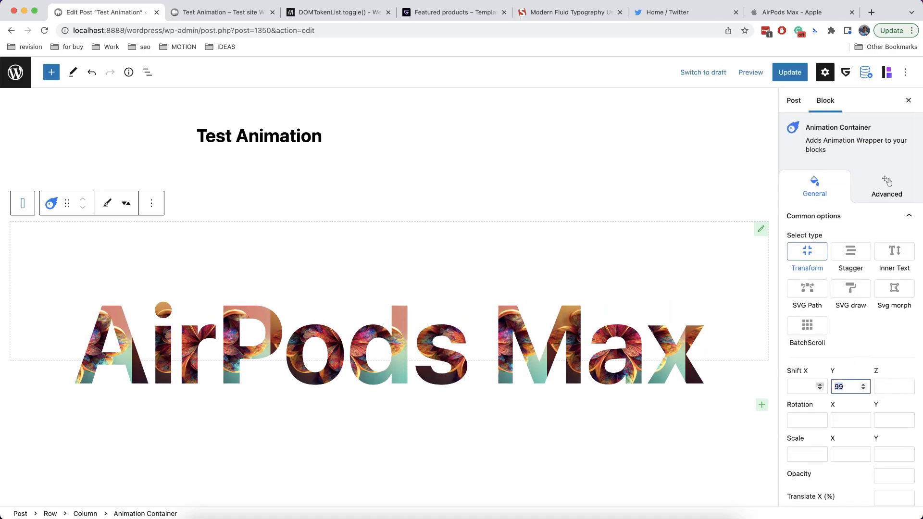
{"action": "type", "text": "50"}
{"action": "scroll", "coordinate": [829, 393], "scroll_direction": "down", "scroll_amount": 2}
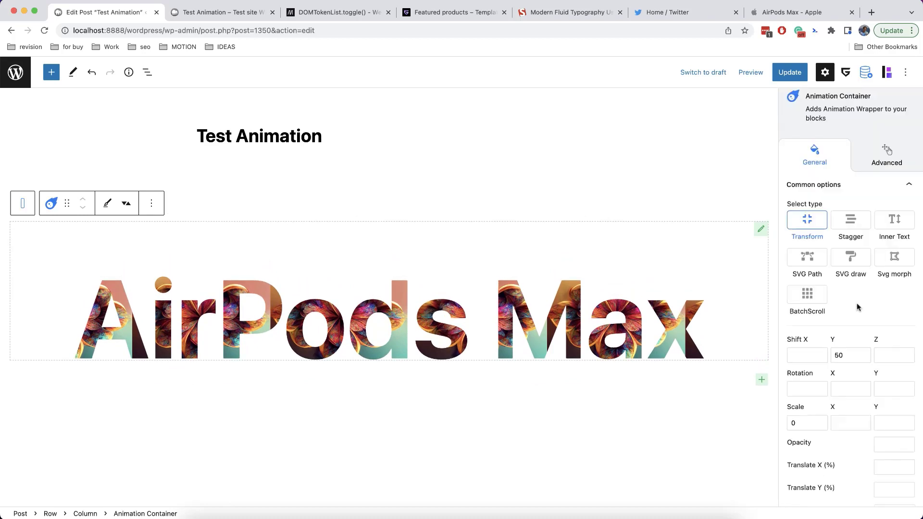
{"action": "scroll", "coordinate": [846, 305], "scroll_direction": "down", "scroll_amount": 3}
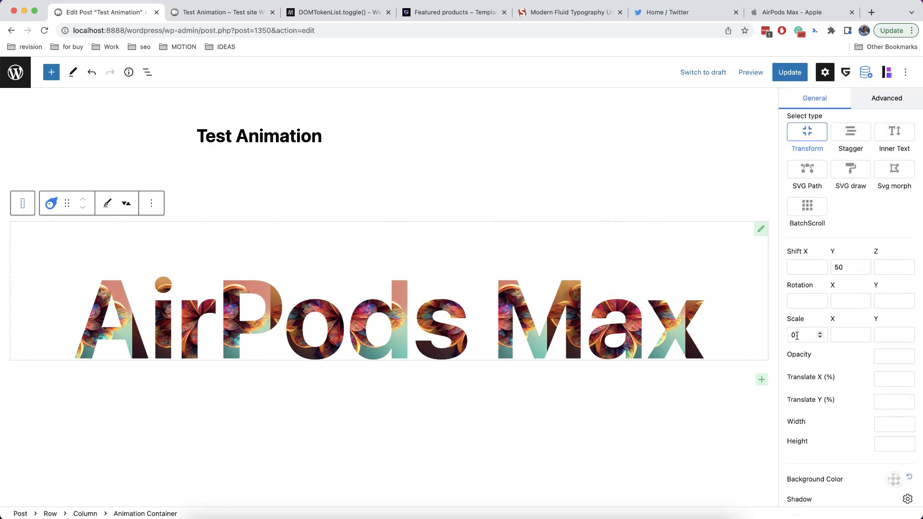
{"action": "left_click", "coordinate": [796, 335]}
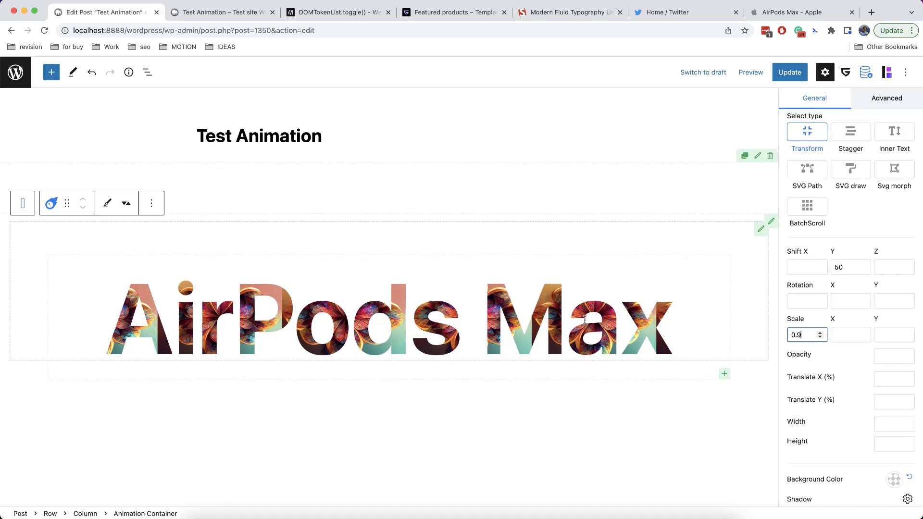
{"action": "scroll", "coordinate": [835, 375], "scroll_direction": "down", "scroll_amount": 10}
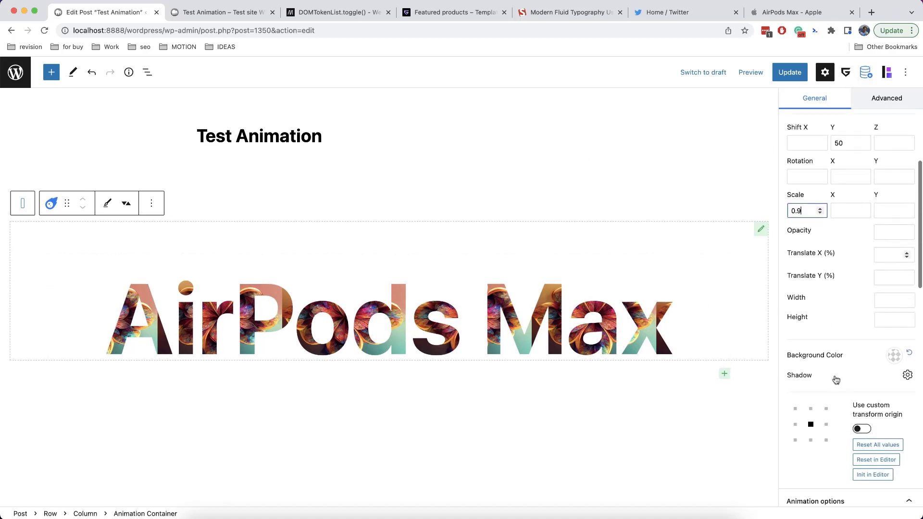
Open the ScrollTrigger Docs link under Trigger type in a new browser tab
{"action": "scroll", "coordinate": [835, 376], "scroll_direction": "down", "scroll_amount": 4}
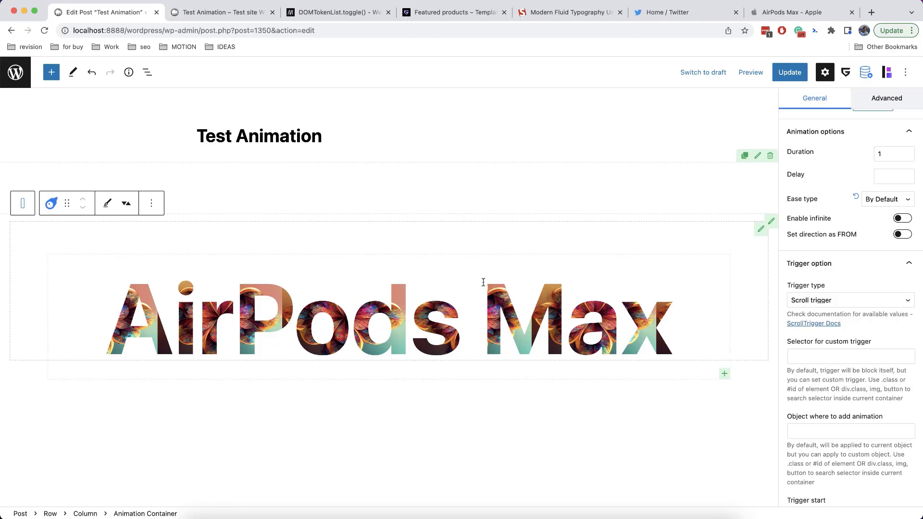
{"action": "left_click", "coordinate": [839, 323], "text": "super"}
{"action": "scroll", "coordinate": [851, 289], "scroll_direction": "down", "scroll_amount": 3}
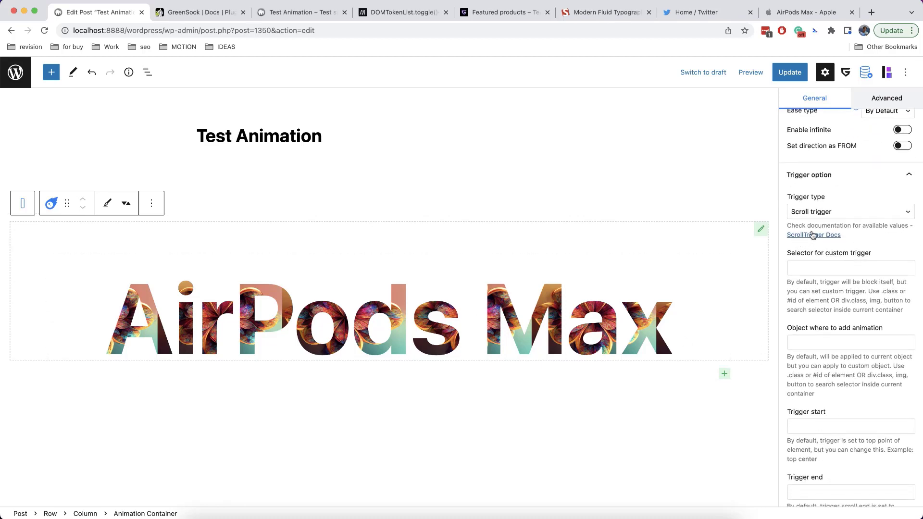
Read through the ScrollTrigger feature highlights and usage properties table, then return to Edit Post
{"action": "left_click", "coordinate": [815, 235]}
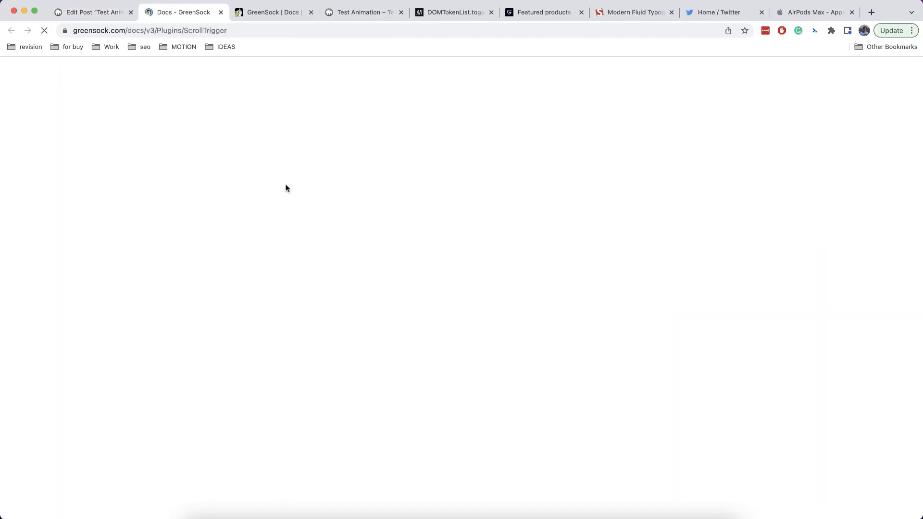
{"action": "scroll", "coordinate": [448, 290], "scroll_direction": "down", "scroll_amount": 1}
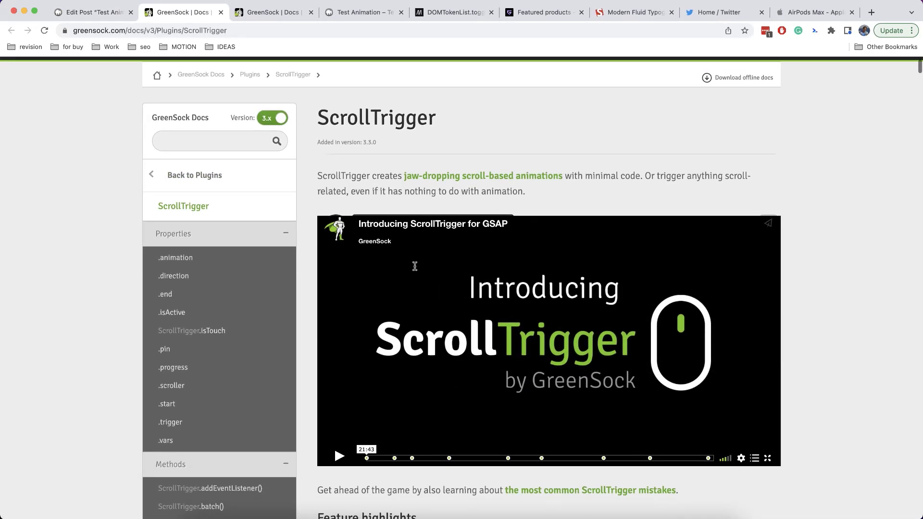
{"action": "scroll", "coordinate": [412, 264], "scroll_direction": "down", "scroll_amount": 6}
{"action": "scroll", "coordinate": [392, 239], "scroll_direction": "down", "scroll_amount": 15}
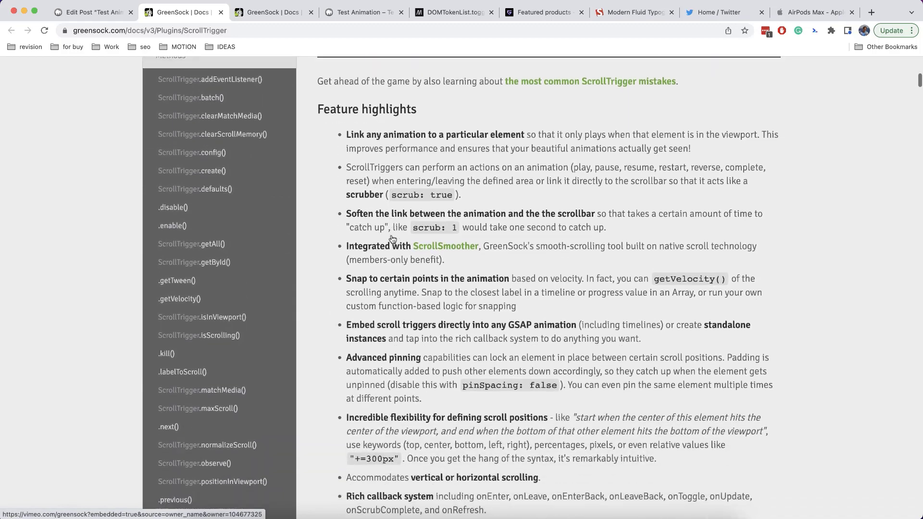
{"action": "scroll", "coordinate": [392, 238], "scroll_direction": "down", "scroll_amount": 12}
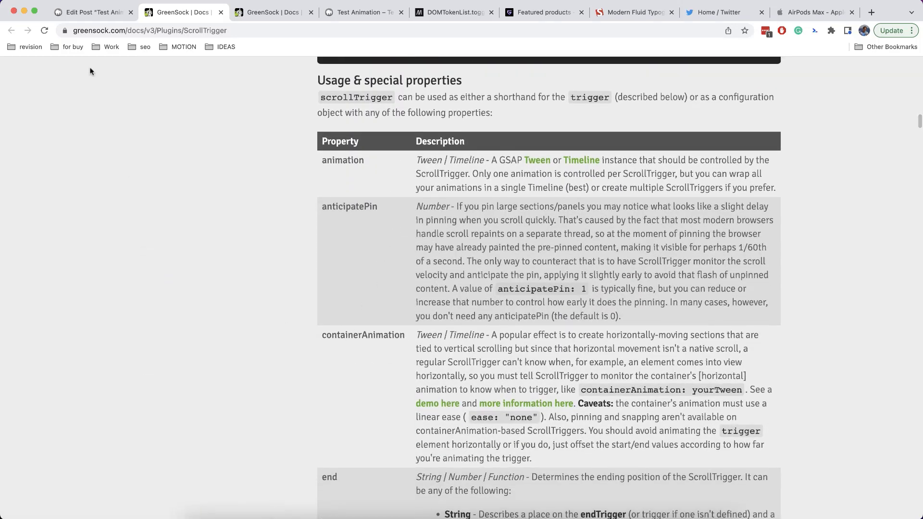
{"action": "left_click", "coordinate": [91, 12]}
{"action": "scroll", "coordinate": [828, 341], "scroll_direction": "down", "scroll_amount": 4}
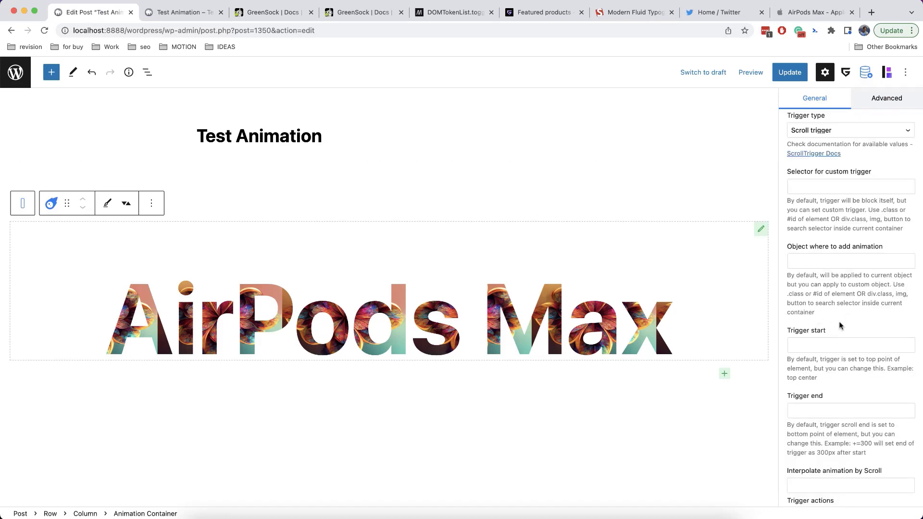
Enter 100 as the Trigger start value, then switch to the Test Animation page
{"action": "scroll", "coordinate": [843, 324], "scroll_direction": "down", "scroll_amount": 3}
{"action": "scroll", "coordinate": [806, 332], "scroll_direction": "up", "scroll_amount": 4}
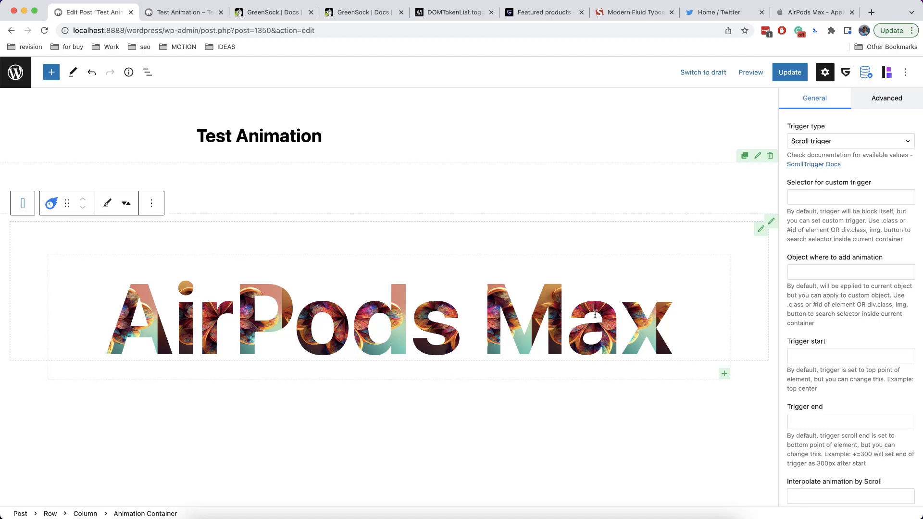
{"action": "scroll", "coordinate": [800, 308], "scroll_direction": "down", "scroll_amount": 3}
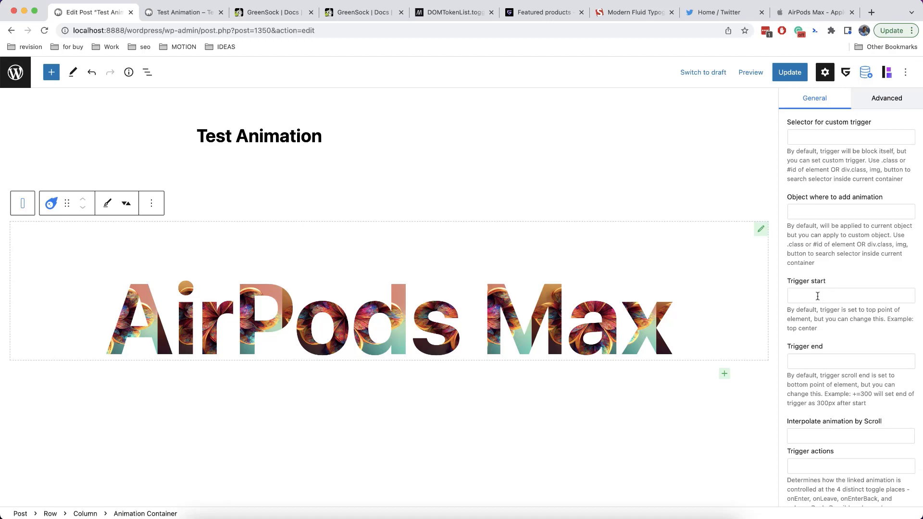
{"action": "left_click", "coordinate": [818, 296]}
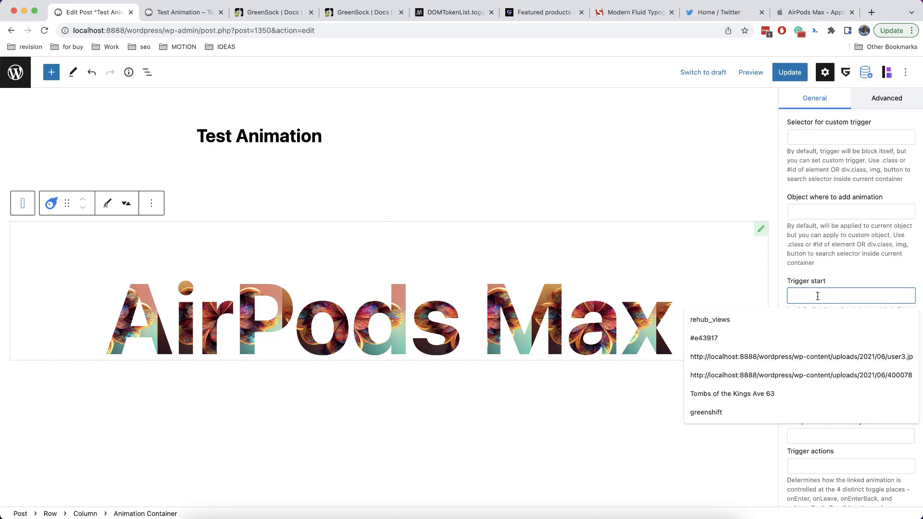
{"action": "type", "text": "100"}
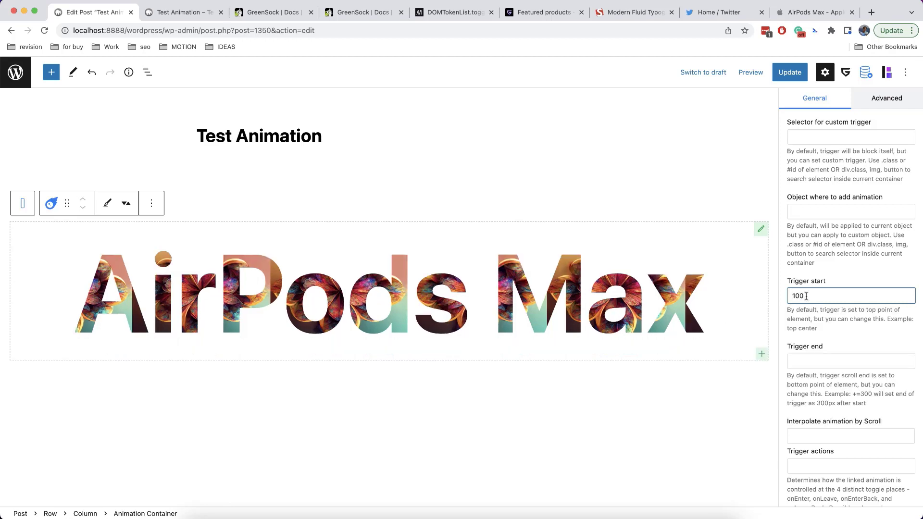
{"action": "left_click", "coordinate": [180, 14]}
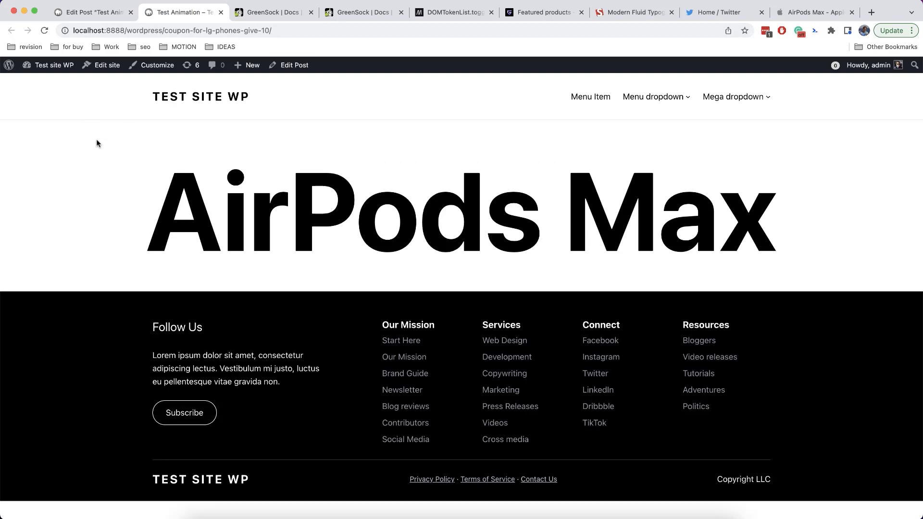
Scroll the live page past the AirPods Max heading, then go back to the post editor
{"action": "scroll", "coordinate": [96, 143], "scroll_direction": "down", "scroll_amount": 2}
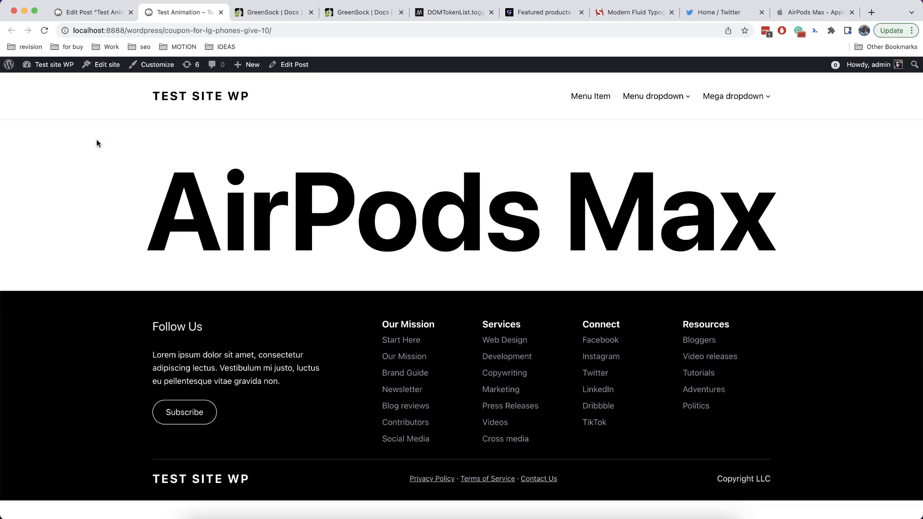
{"action": "scroll", "coordinate": [96, 140], "scroll_direction": "down", "scroll_amount": 1}
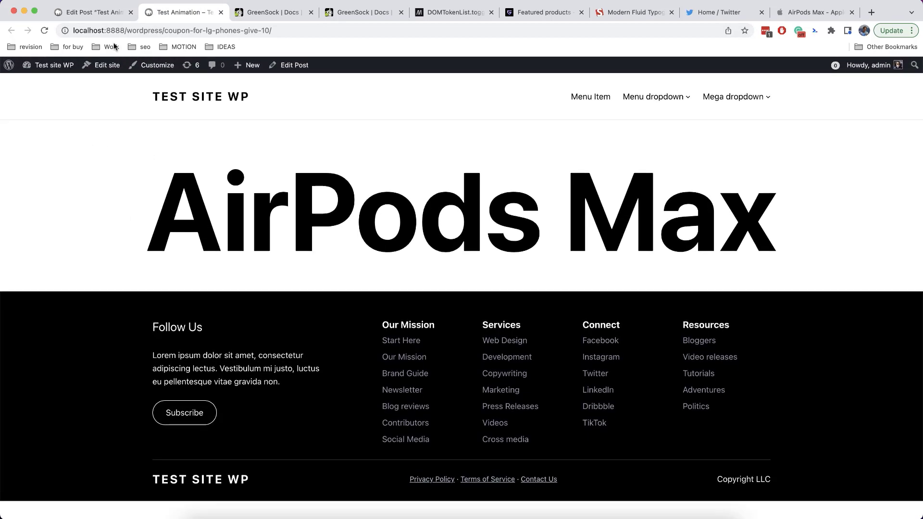
{"action": "left_click", "coordinate": [91, 12]}
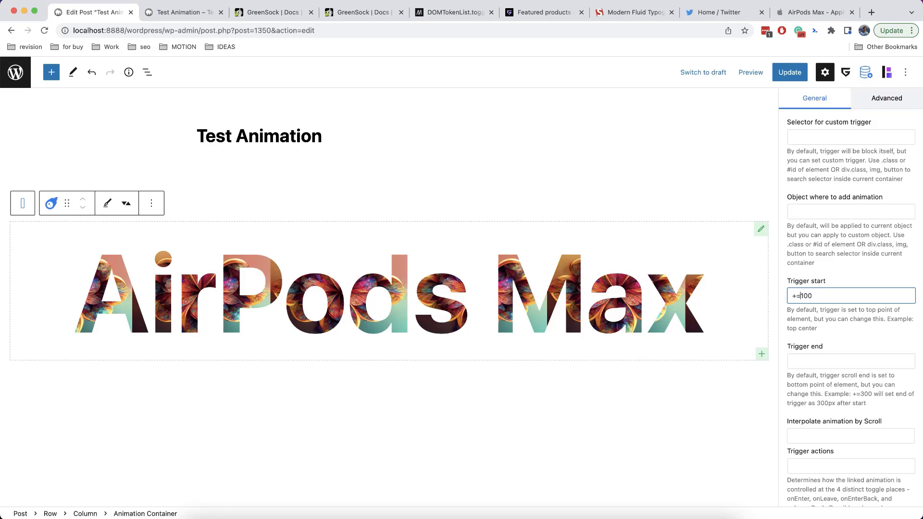
{"action": "left_click", "coordinate": [853, 284]}
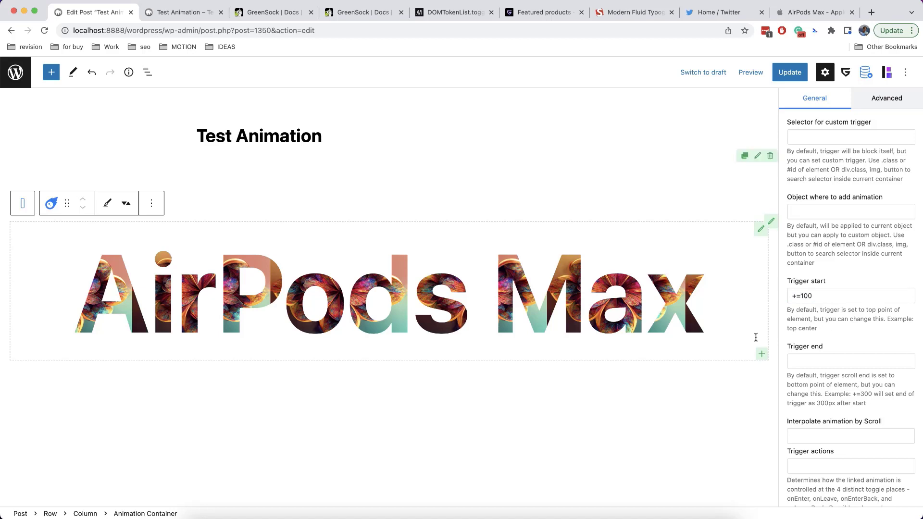
{"action": "scroll", "coordinate": [589, 338], "scroll_direction": "down", "scroll_amount": 1}
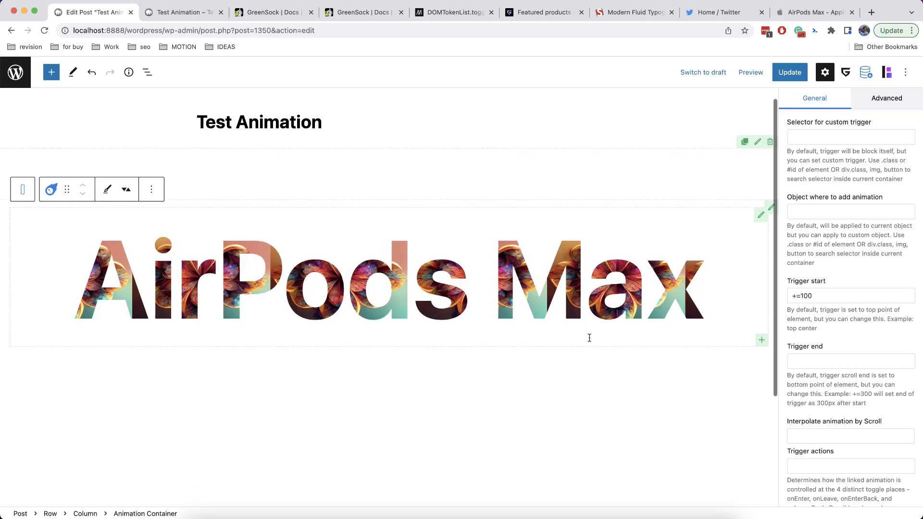
{"action": "scroll", "coordinate": [555, 383], "scroll_direction": "down", "scroll_amount": 1}
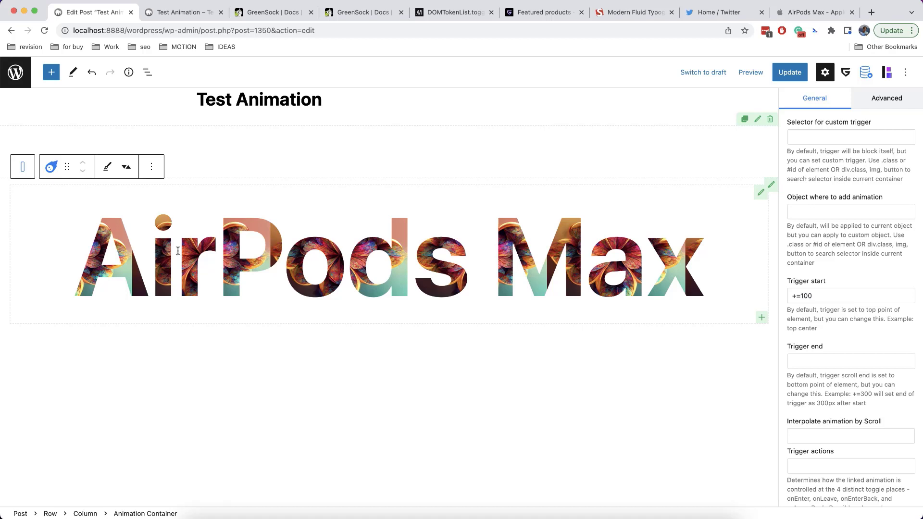
{"action": "scroll", "coordinate": [201, 401], "scroll_direction": "up", "scroll_amount": 2}
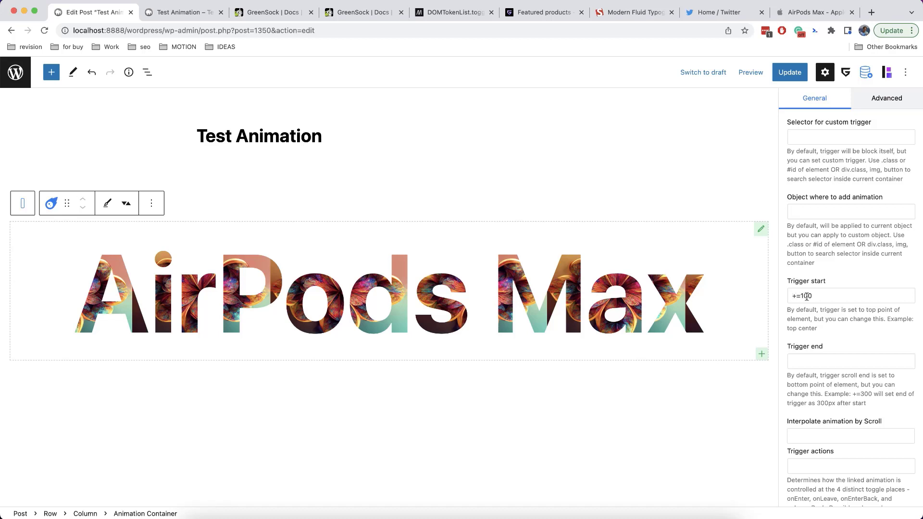
{"action": "left_click_drag", "start_coordinate": [802, 296], "coordinate": [786, 298]}
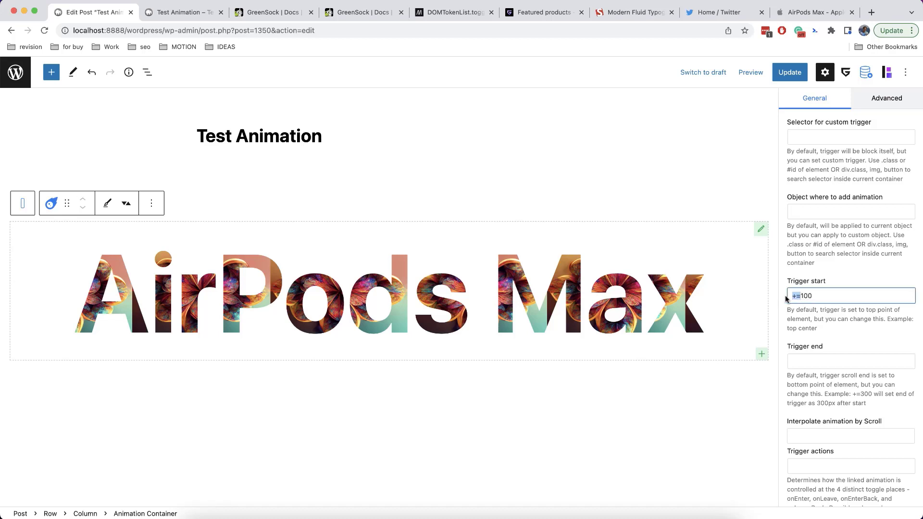
{"action": "key", "text": "BackSpace"}
{"action": "left_click", "coordinate": [189, 13]}
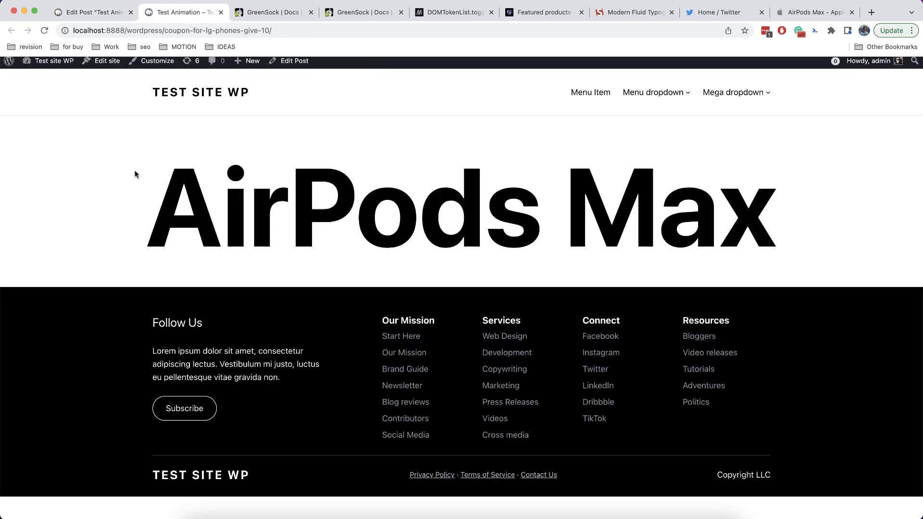
{"action": "left_click", "coordinate": [96, 13]}
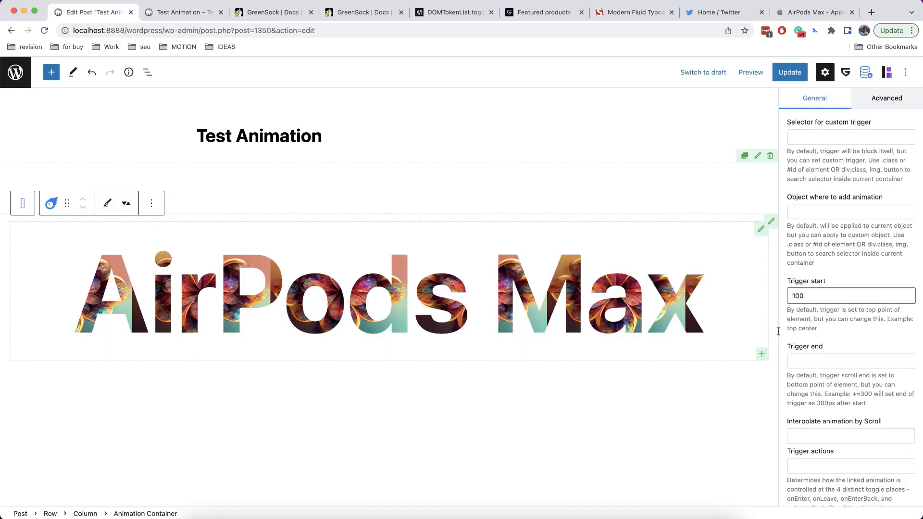
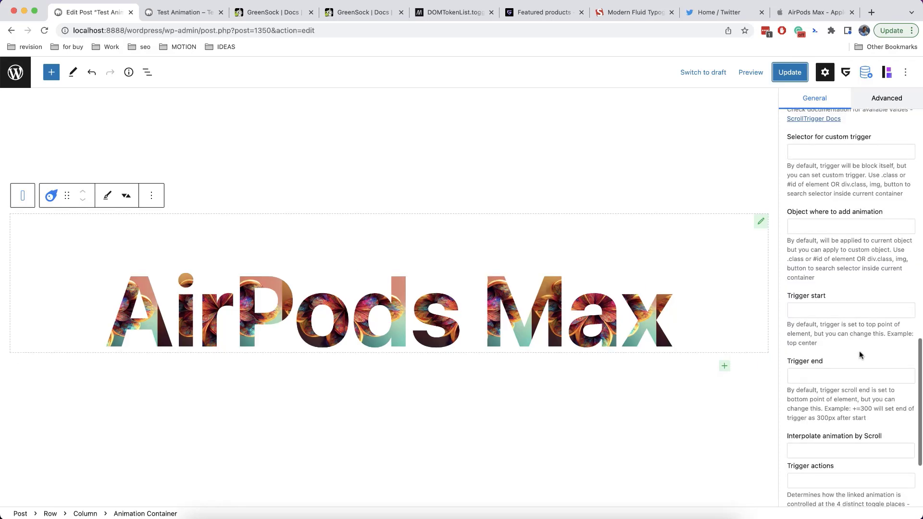
Check the ScrollTrigger docs on start values, then enter 'top center' as Trigger start
{"action": "left_click", "coordinate": [259, 14]}
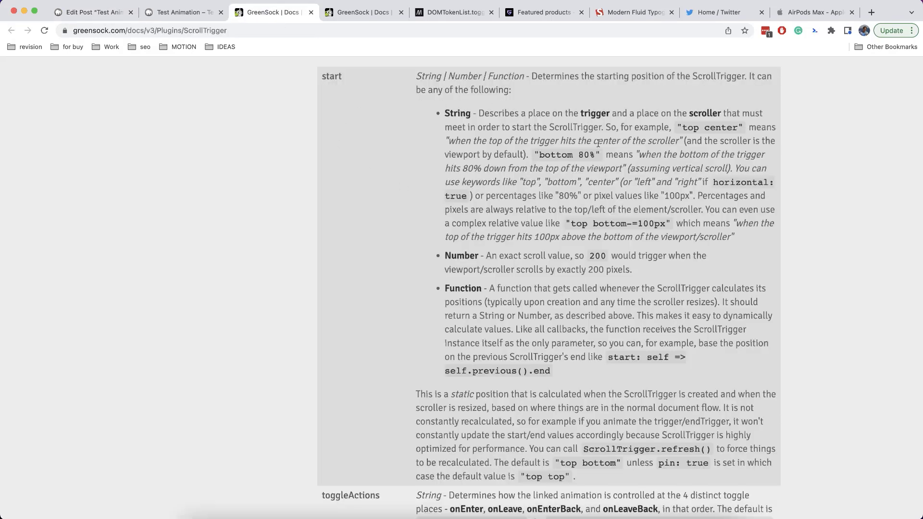
{"action": "left_click", "coordinate": [98, 12]}
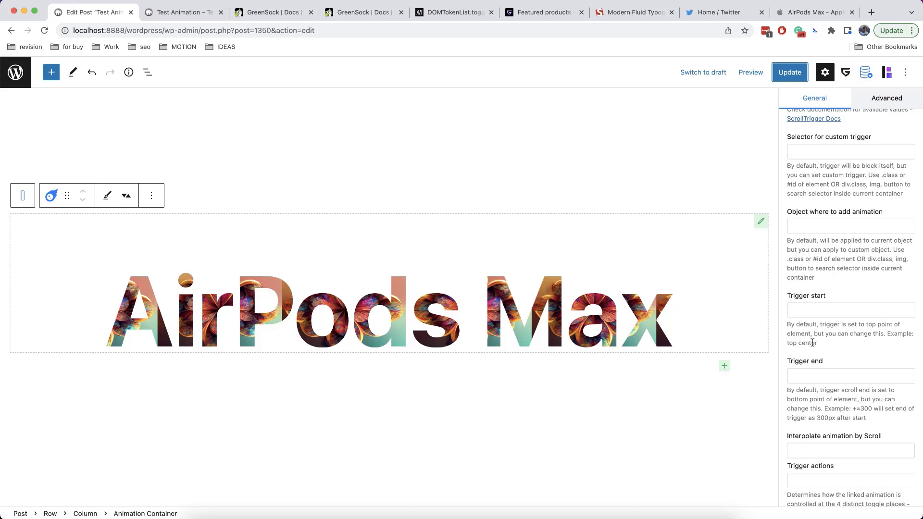
{"action": "left_click", "coordinate": [808, 311]}
{"action": "type", "text": "top center"}
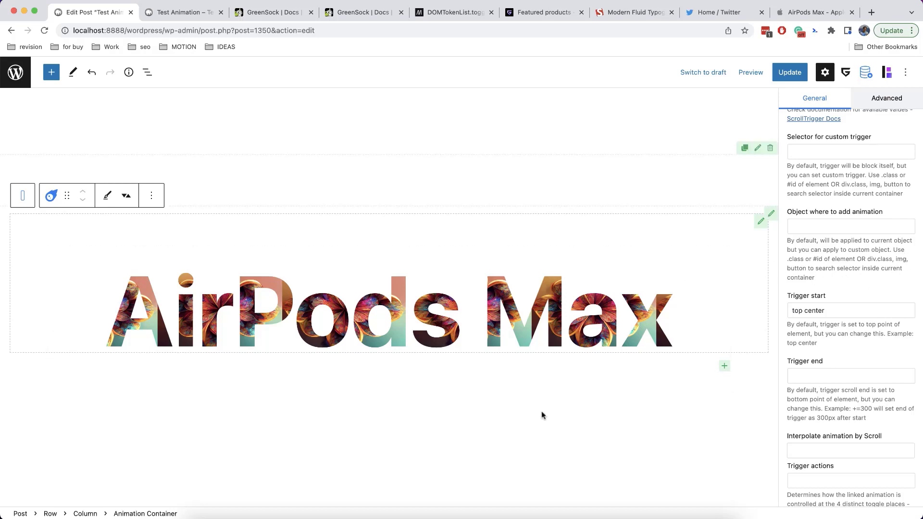
Scroll the canvas to preview the AirPods Max heading animation, then select the 'top center' value
{"action": "scroll", "coordinate": [541, 412], "scroll_direction": "up", "scroll_amount": 5}
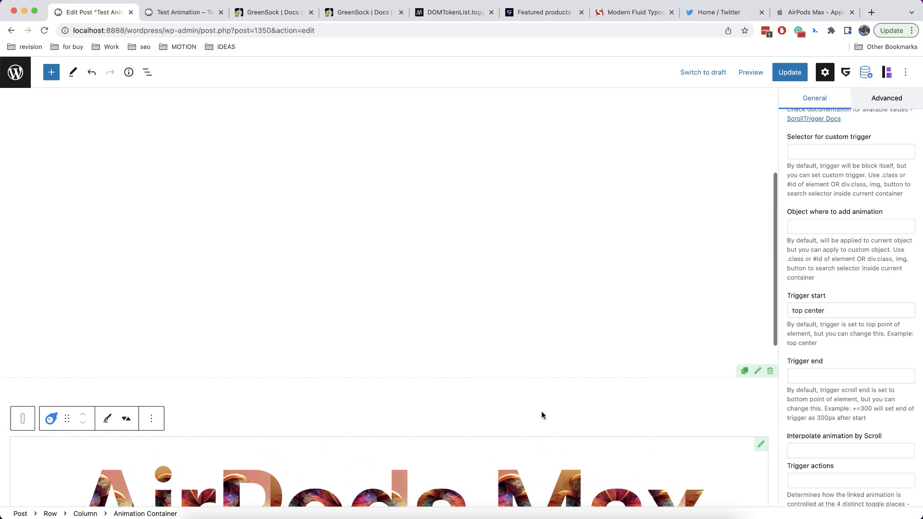
{"action": "scroll", "coordinate": [542, 411], "scroll_direction": "down", "scroll_amount": 2}
{"action": "scroll", "coordinate": [541, 415], "scroll_direction": "down", "scroll_amount": 4}
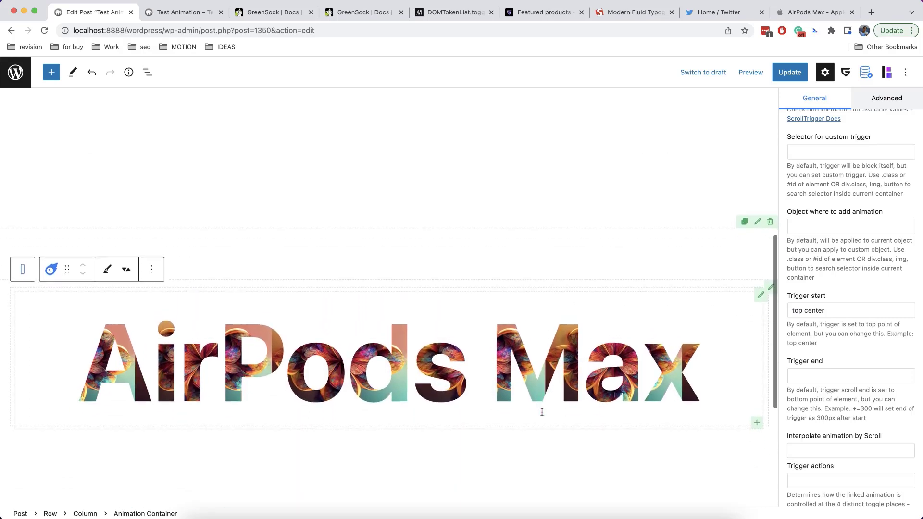
{"action": "scroll", "coordinate": [541, 411], "scroll_direction": "down", "scroll_amount": 2}
{"action": "scroll", "coordinate": [541, 410], "scroll_direction": "up", "scroll_amount": 4}
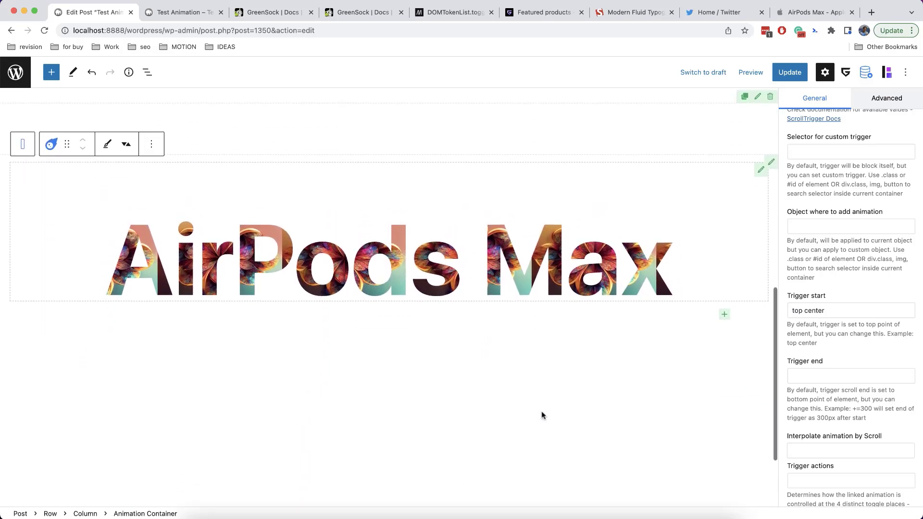
{"action": "scroll", "coordinate": [541, 411], "scroll_direction": "up", "scroll_amount": 2}
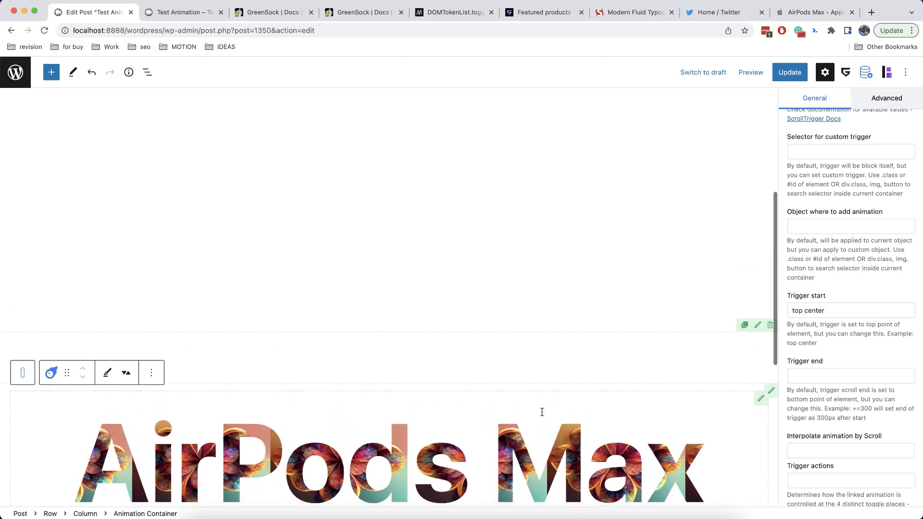
{"action": "left_click_drag", "start_coordinate": [826, 309], "coordinate": [760, 311]}
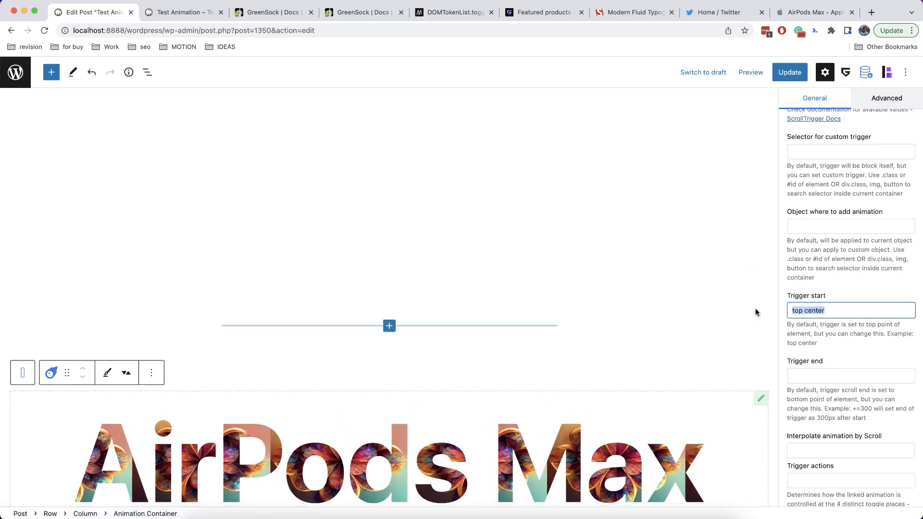
Clear the Trigger start value and reload the live page to compare
{"action": "key", "text": "BackSpace"}
{"action": "left_click", "coordinate": [846, 360]}
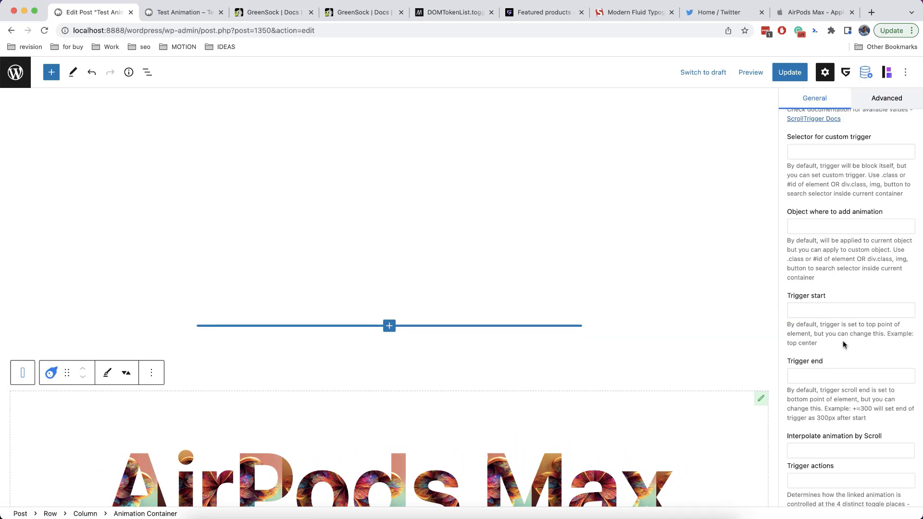
{"action": "left_click", "coordinate": [195, 15]}
{"action": "key", "text": "super+r"}
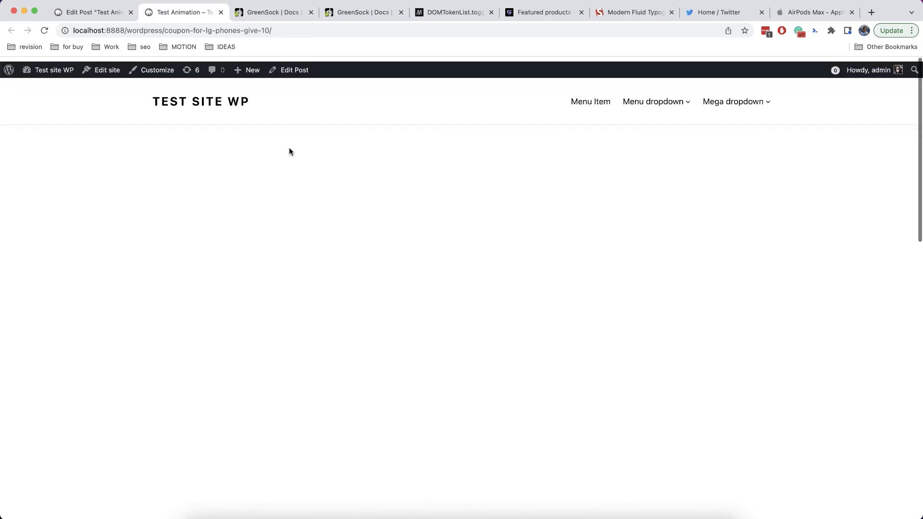
{"action": "key", "text": "ctrl+shift+Tab"}
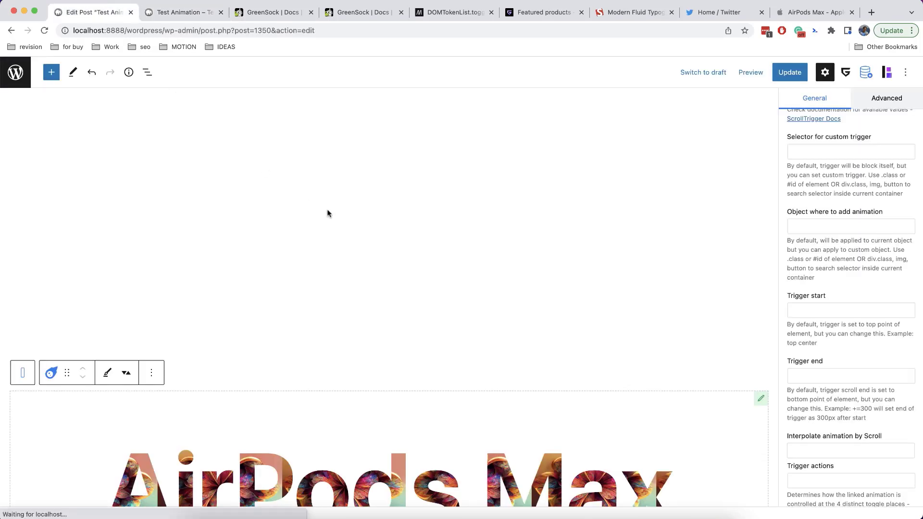
Remove the Spacer block above the AirPods Max heading
{"action": "left_click", "coordinate": [336, 215]}
{"action": "left_click", "coordinate": [265, 106]}
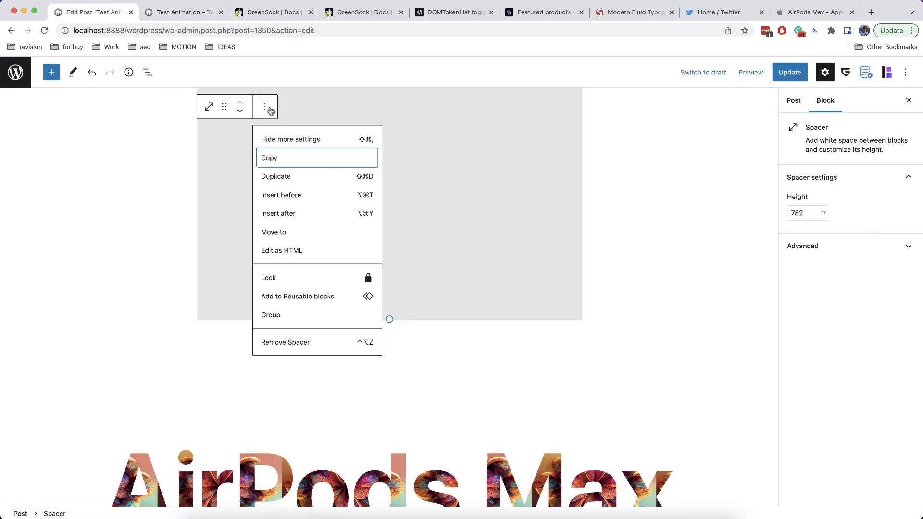
{"action": "left_click", "coordinate": [298, 344]}
{"action": "scroll", "coordinate": [398, 289], "scroll_direction": "up", "scroll_amount": 4}
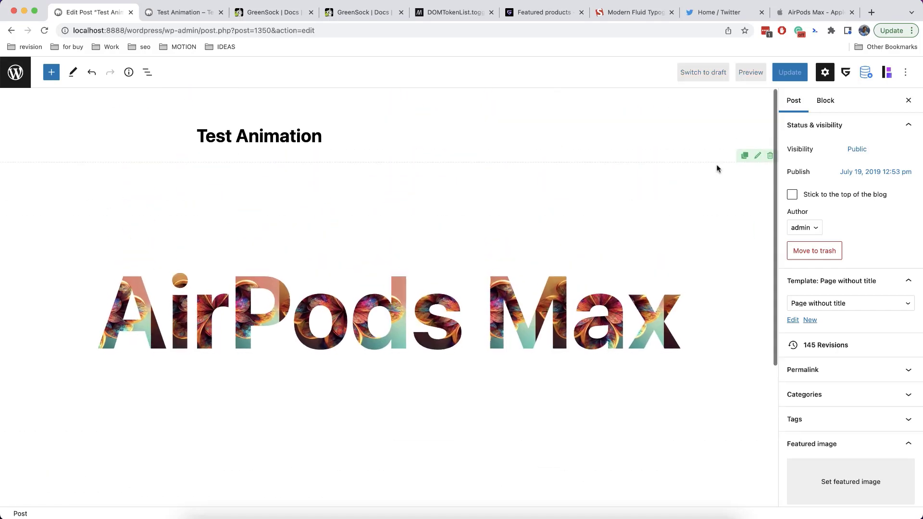
Update the post and select the Animation Container around the AirPods Max heading
{"action": "left_click", "coordinate": [791, 73]}
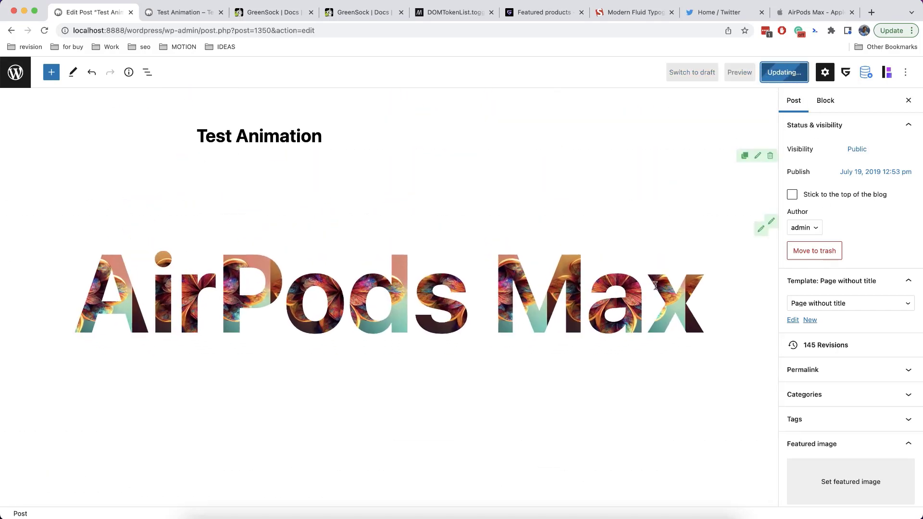
{"action": "left_click", "coordinate": [279, 302]}
{"action": "left_click", "coordinate": [23, 203]}
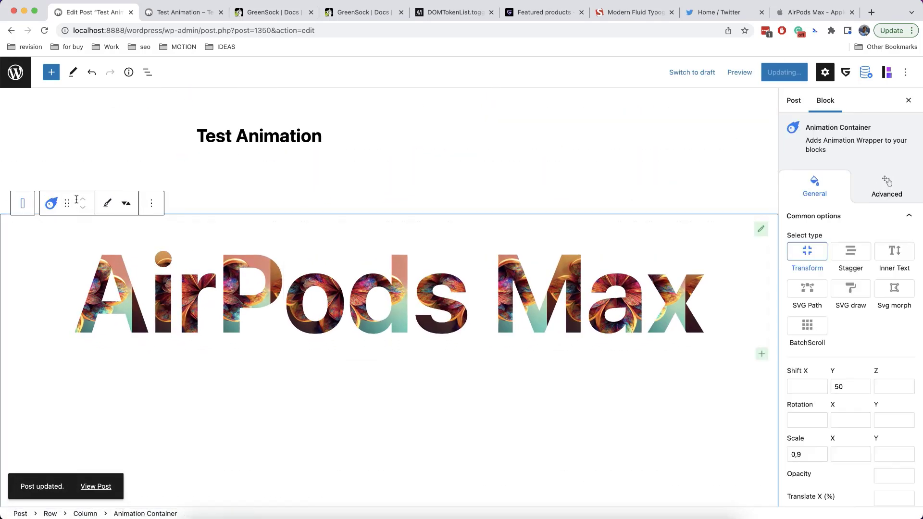
{"action": "scroll", "coordinate": [827, 344], "scroll_direction": "down", "scroll_amount": 5}
{"action": "scroll", "coordinate": [826, 472], "scroll_direction": "down", "scroll_amount": 1}
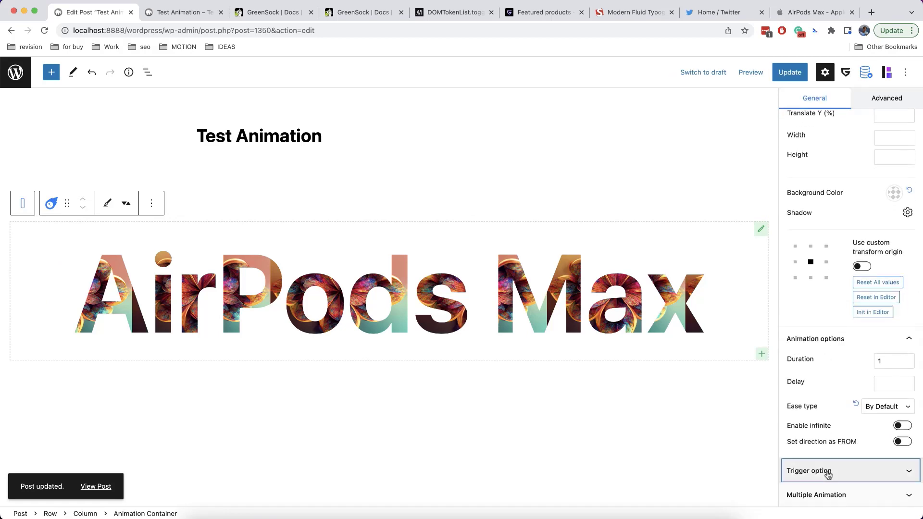
Enter 0 as the Trigger start, then view the live Test Animation page
{"action": "left_click", "coordinate": [826, 472]}
{"action": "scroll", "coordinate": [828, 474], "scroll_direction": "down", "scroll_amount": 2}
{"action": "scroll", "coordinate": [827, 474], "scroll_direction": "down", "scroll_amount": 2}
{"action": "left_click", "coordinate": [812, 389]}
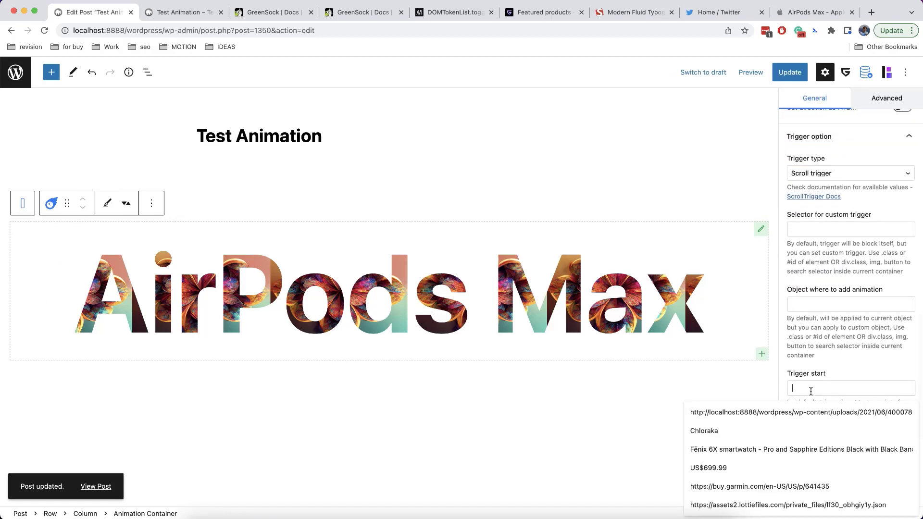
{"action": "type", "text": "0"}
{"action": "left_click", "coordinate": [856, 367]}
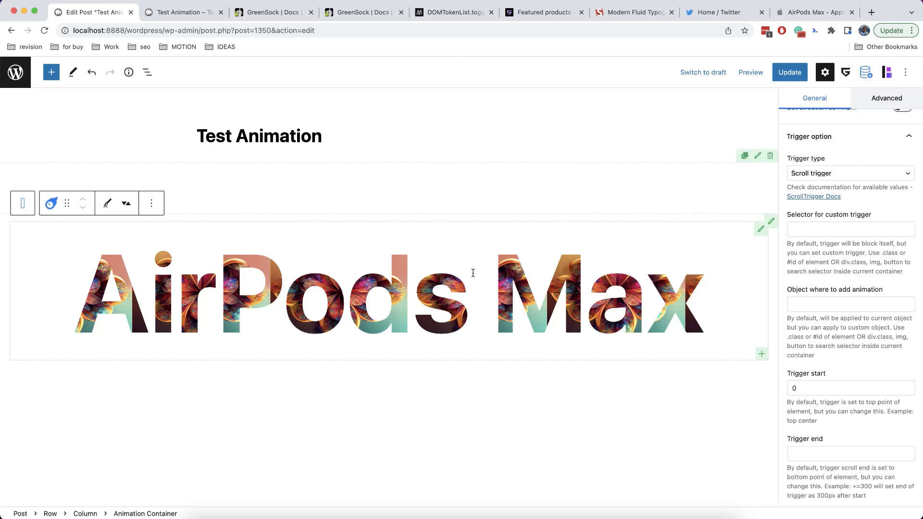
{"action": "left_click", "coordinate": [174, 14]}
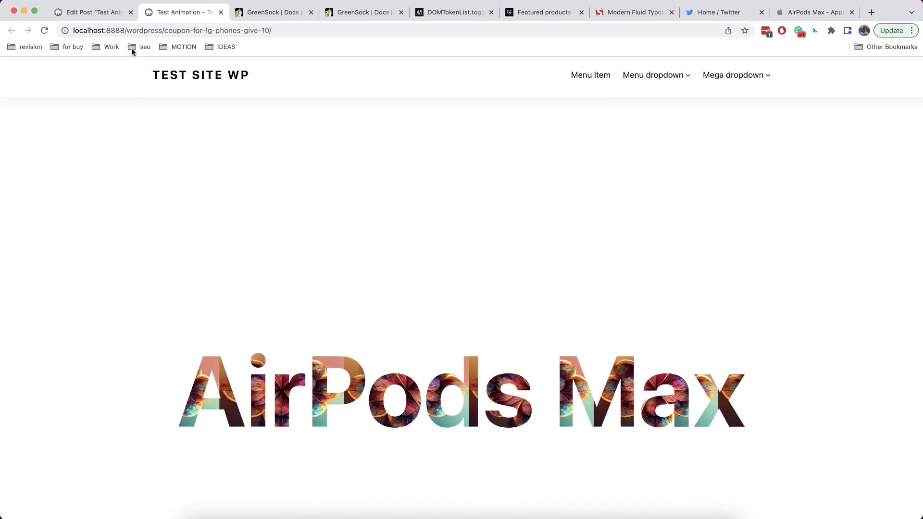
Delete the 0 from Trigger start, check the live page, and return to edit the field again
{"action": "left_click", "coordinate": [111, 16]}
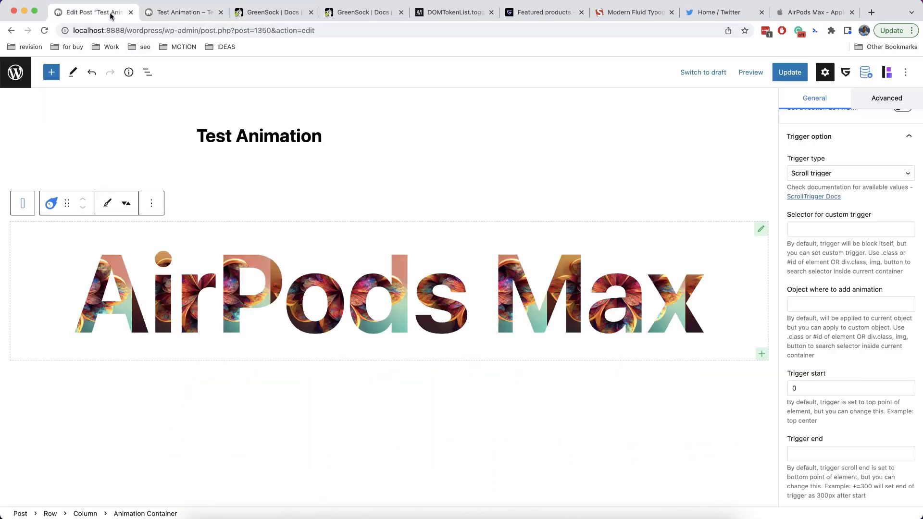
{"action": "double_click", "coordinate": [814, 384]}
{"action": "key", "text": "BackSpace"}
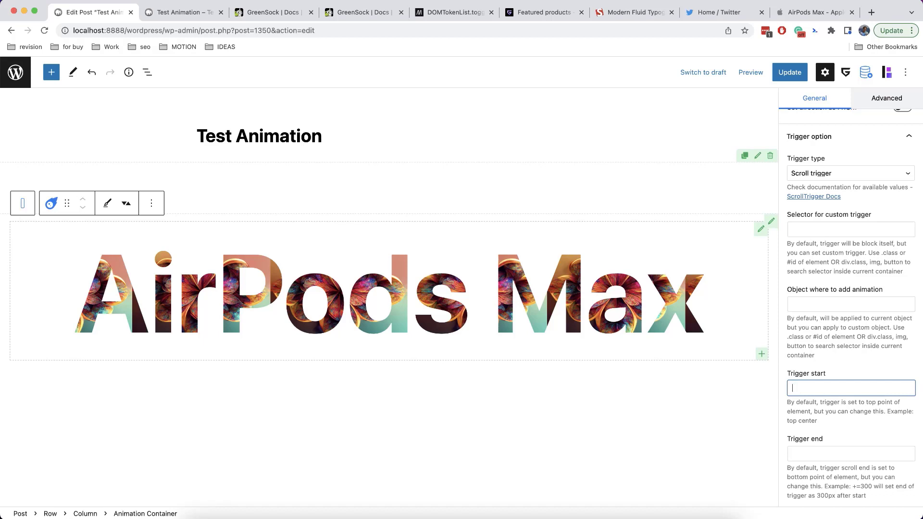
{"action": "left_click", "coordinate": [838, 364]}
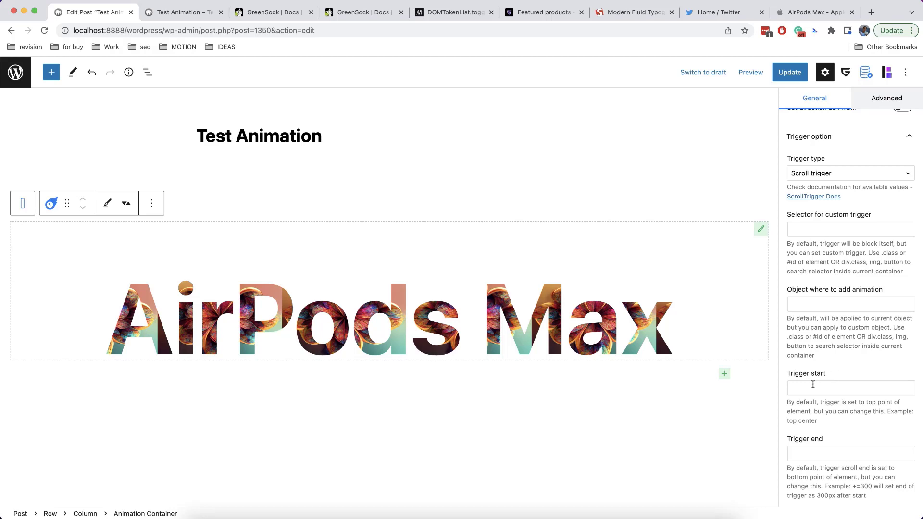
{"action": "left_click", "coordinate": [162, 13]}
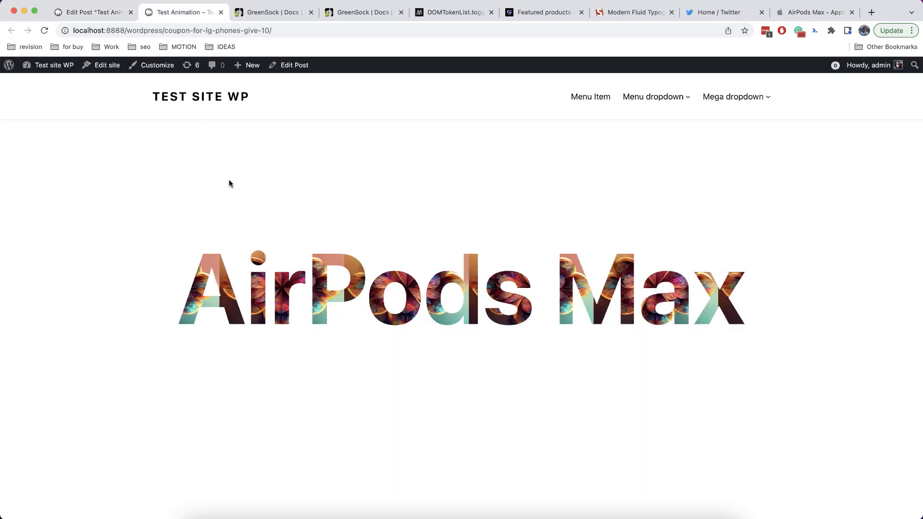
{"action": "left_click", "coordinate": [82, 8]}
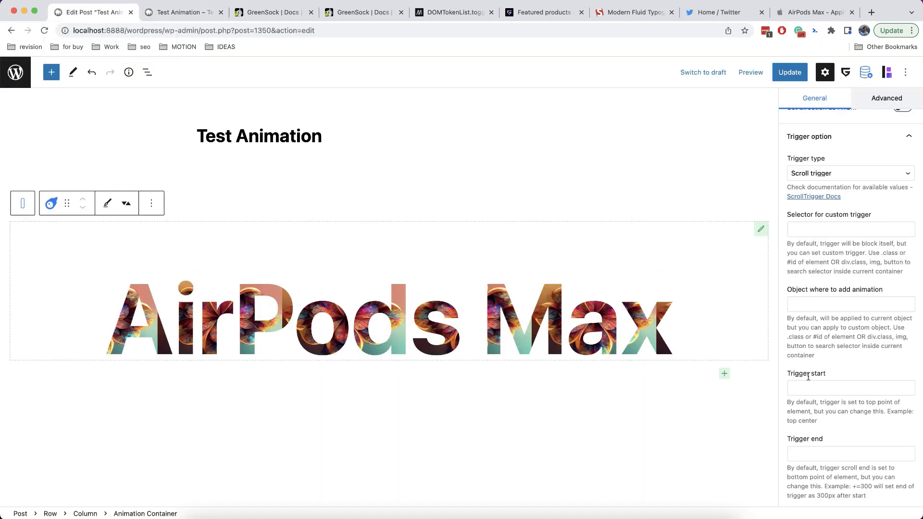
{"action": "left_click", "coordinate": [825, 389]}
Enter 0 as the Trigger start again
{"action": "type", "text": "0"}
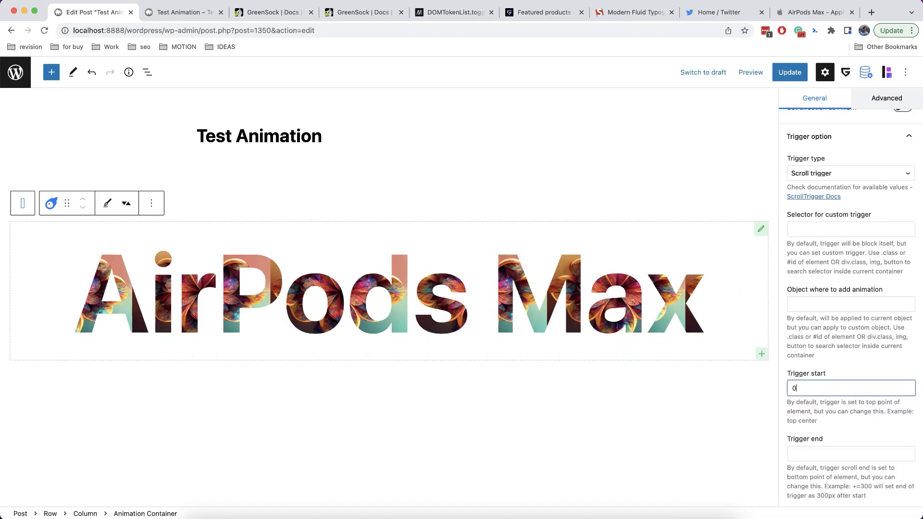
{"action": "scroll", "coordinate": [843, 378], "scroll_direction": "down", "scroll_amount": 4}
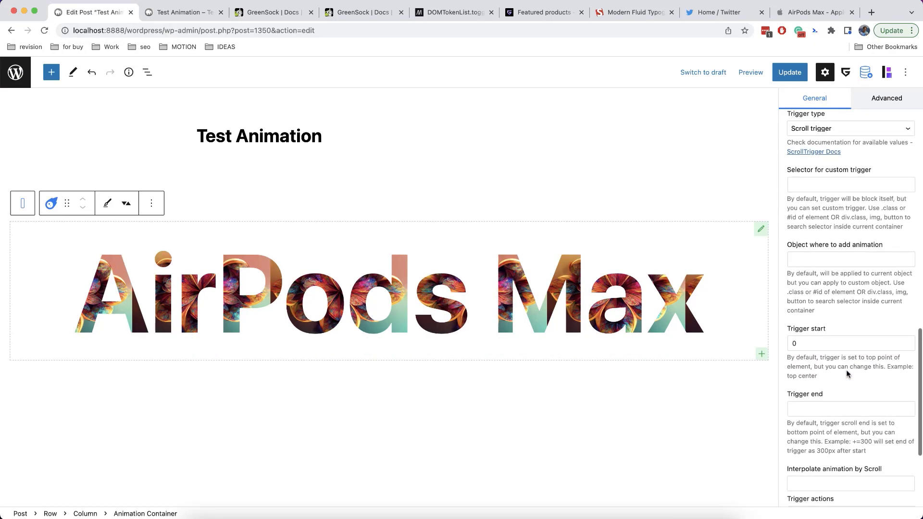
{"action": "scroll", "coordinate": [847, 373], "scroll_direction": "down", "scroll_amount": 2}
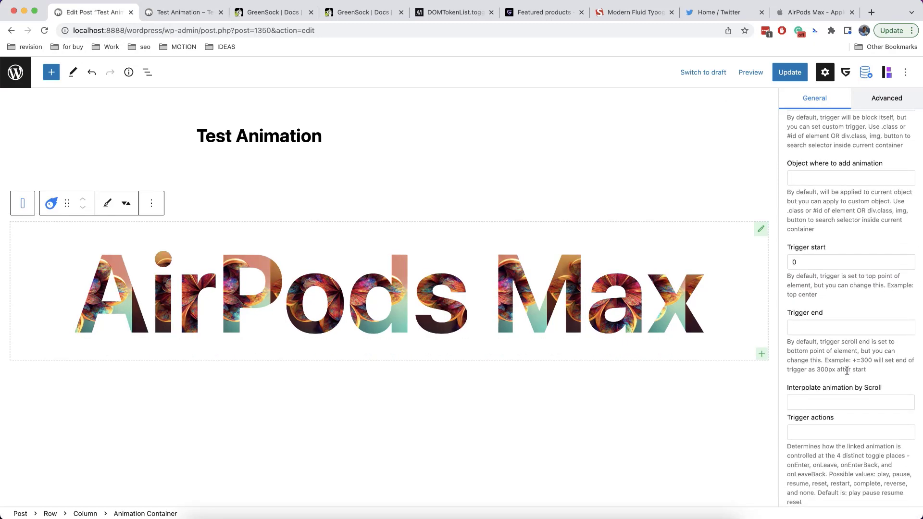
{"action": "scroll", "coordinate": [847, 371], "scroll_direction": "down", "scroll_amount": 1}
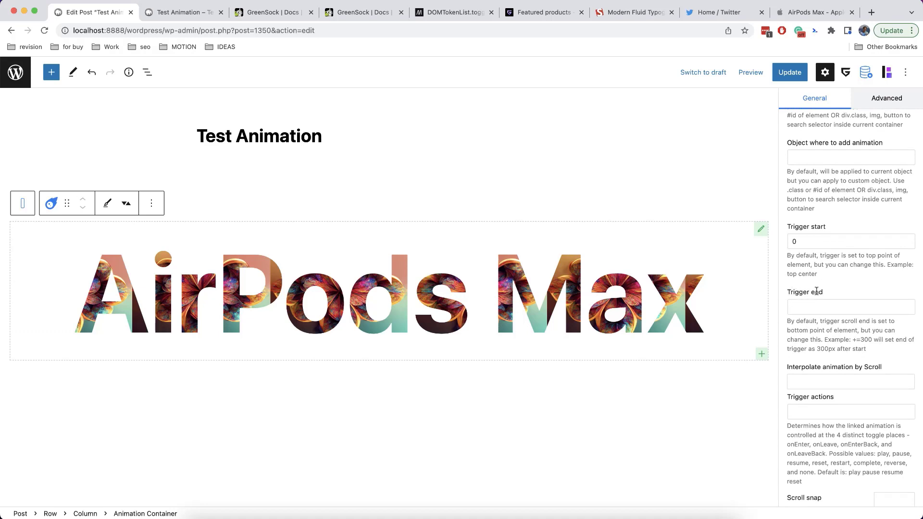
Set the Trigger end to +=400 and save
{"action": "left_click", "coordinate": [825, 303]}
{"action": "left_click", "coordinate": [839, 295]}
{"action": "left_click", "coordinate": [843, 306]}
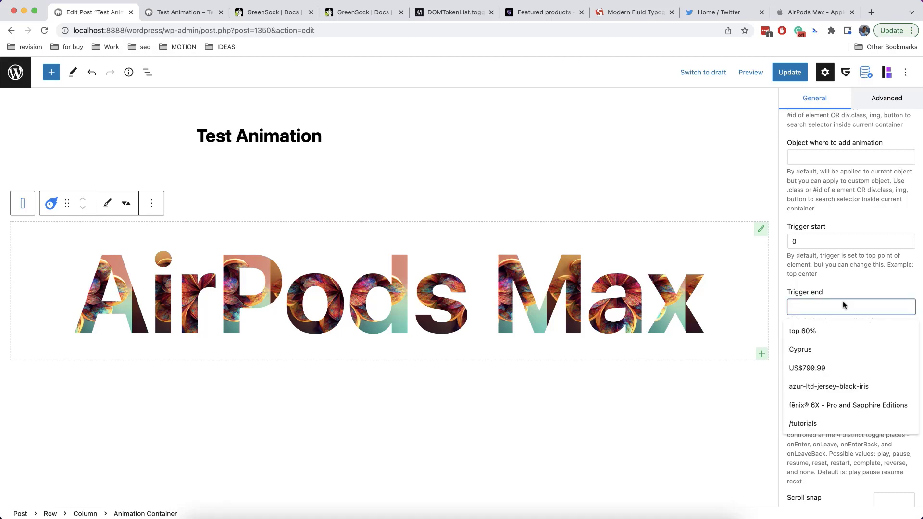
{"action": "left_click", "coordinate": [844, 288]}
{"action": "left_click", "coordinate": [842, 304]}
{"action": "type", "text": "+"}
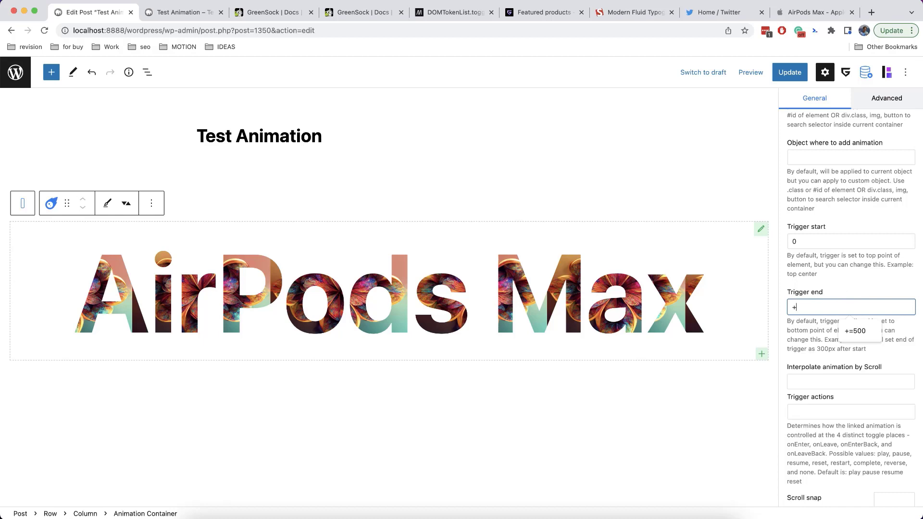
{"action": "type", "text": "=400"}
{"action": "left_click", "coordinate": [856, 280]}
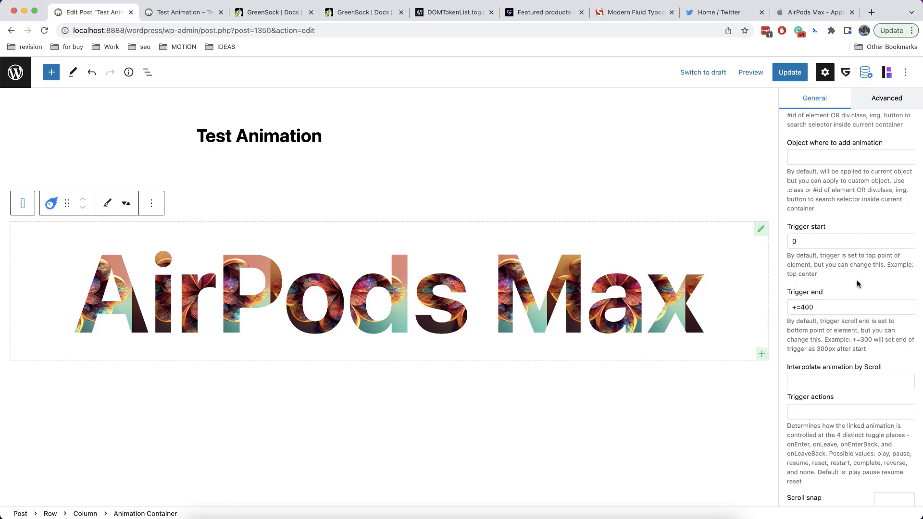
{"action": "key", "text": "super+s"}
Set 'Interpolate animation by Scroll' to 1 and update the post
{"action": "left_click", "coordinate": [869, 380]}
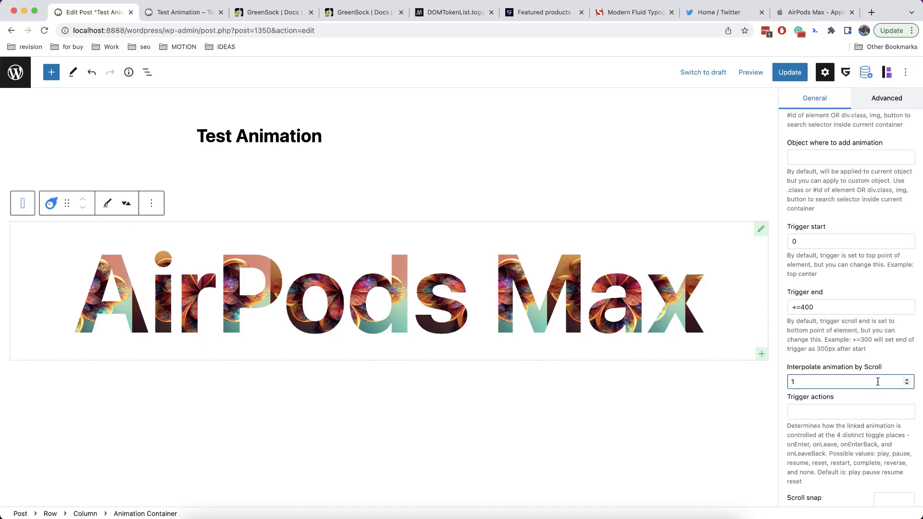
{"action": "left_click", "coordinate": [894, 397]}
{"action": "left_click", "coordinate": [789, 73]}
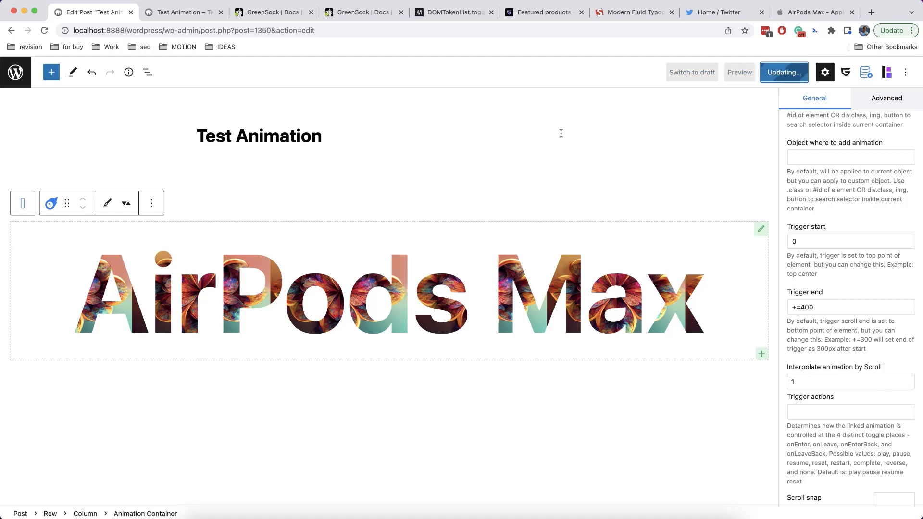
Reload the live Test Animation page and scroll up and down to watch the AirPods Max heading animate
{"action": "left_click", "coordinate": [183, 13]}
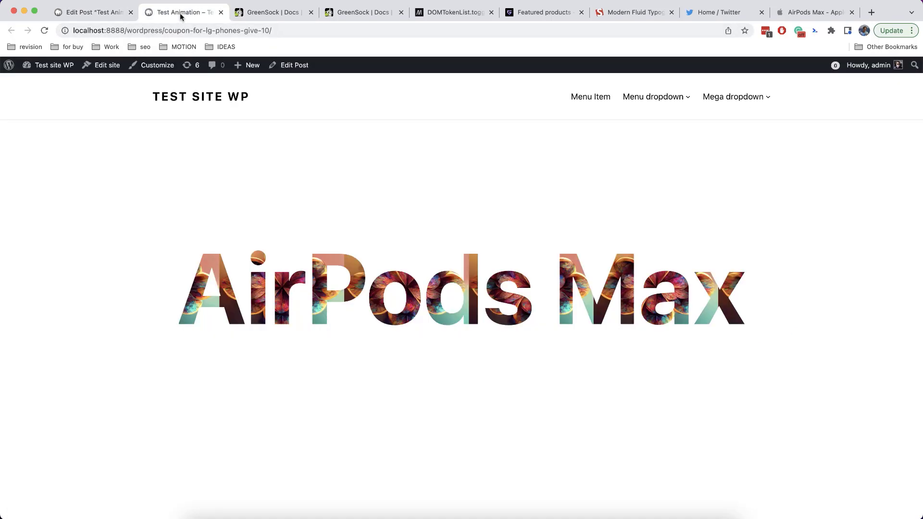
{"action": "left_click", "coordinate": [44, 31]}
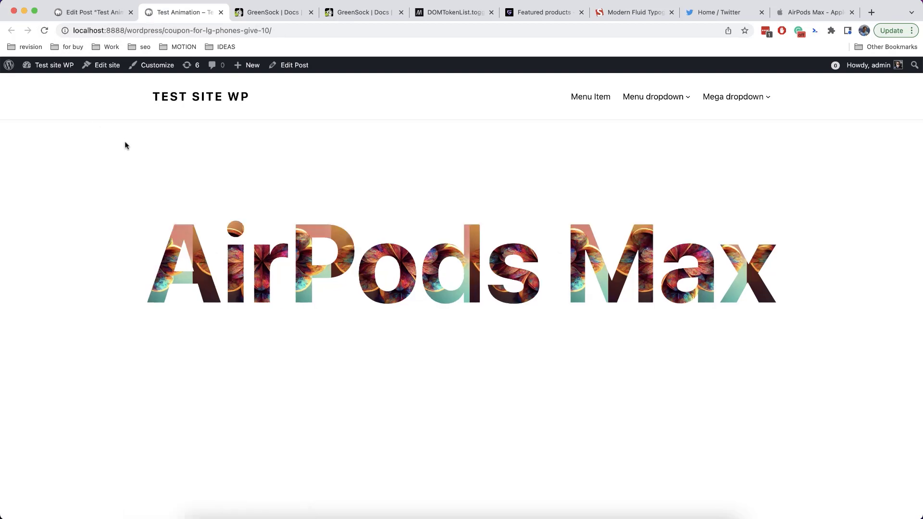
{"action": "scroll", "coordinate": [125, 142], "scroll_direction": "down", "scroll_amount": 2}
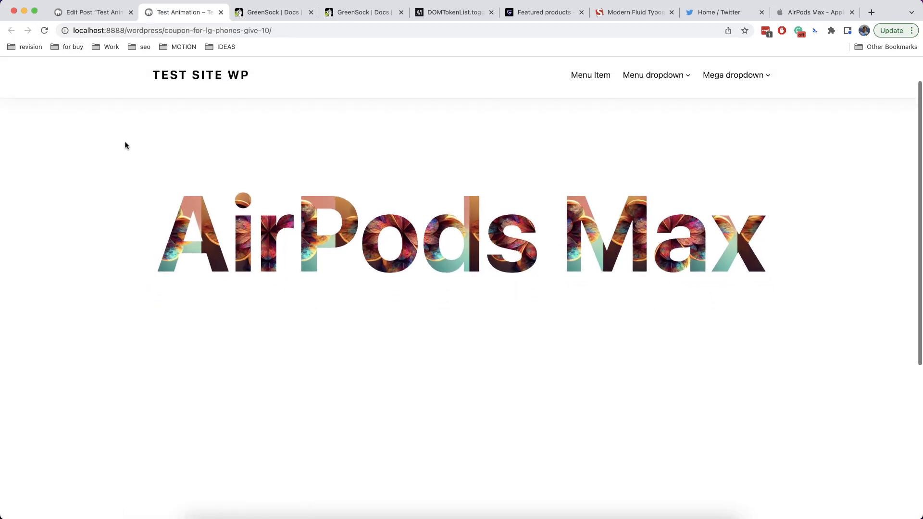
{"action": "scroll", "coordinate": [125, 143], "scroll_direction": "down", "scroll_amount": 4}
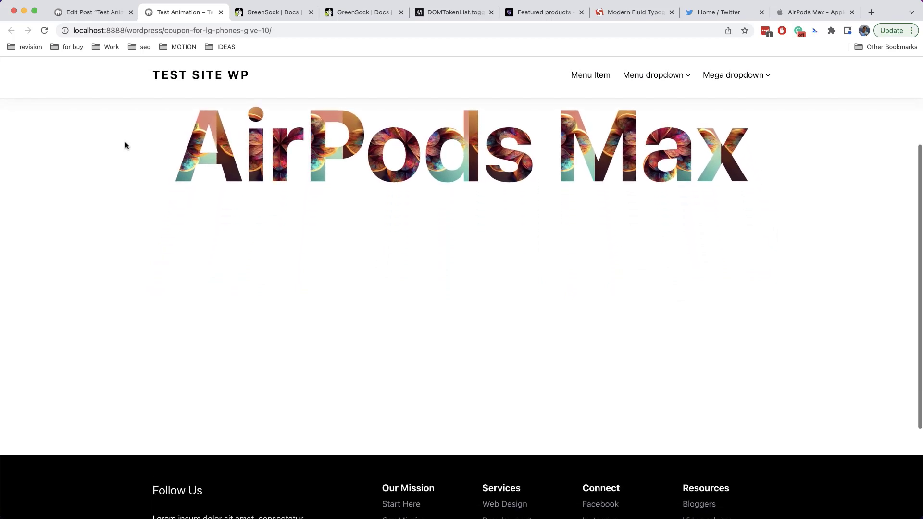
{"action": "scroll", "coordinate": [125, 143], "scroll_direction": "up", "scroll_amount": 5}
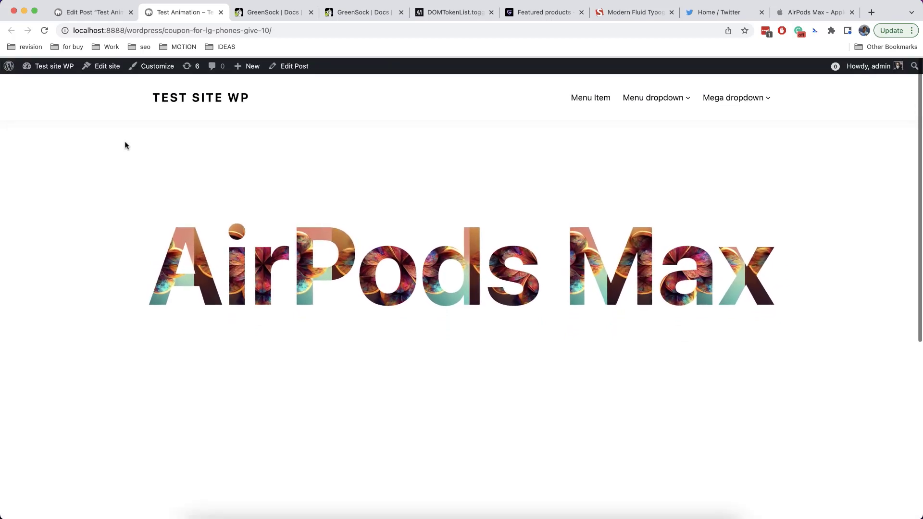
{"action": "scroll", "coordinate": [211, 316], "scroll_direction": "down", "scroll_amount": 2}
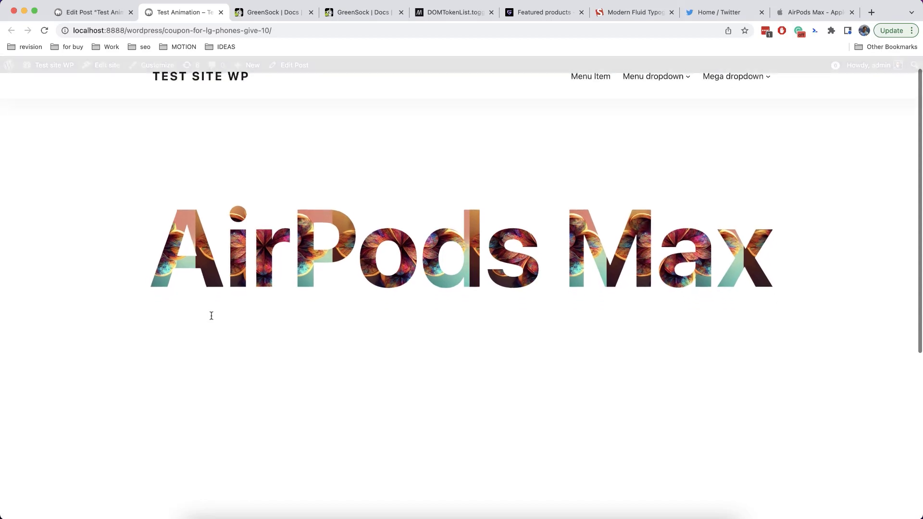
{"action": "scroll", "coordinate": [211, 317], "scroll_direction": "down", "scroll_amount": 5}
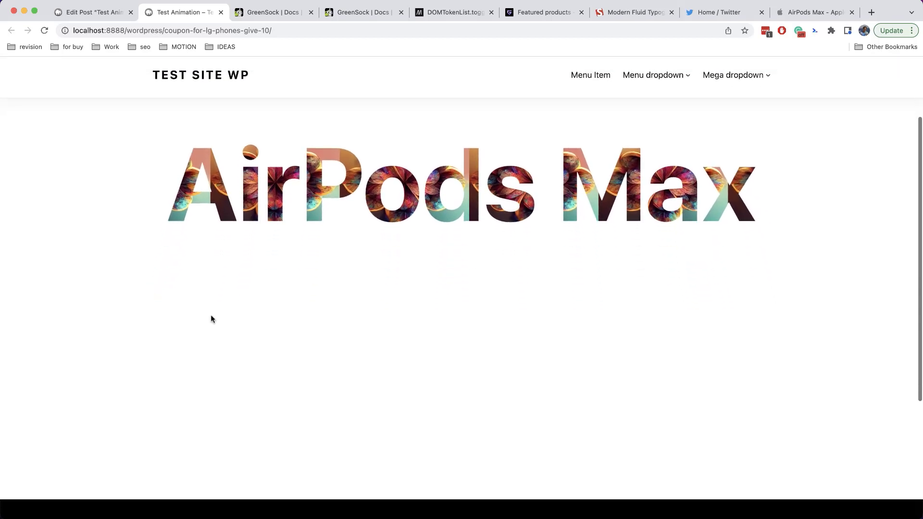
{"action": "scroll", "coordinate": [211, 318], "scroll_direction": "up", "scroll_amount": 5}
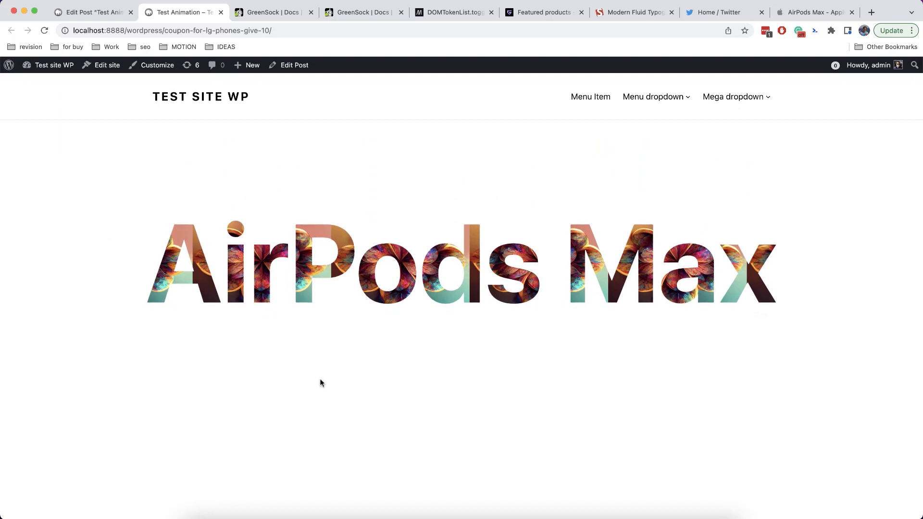
{"action": "scroll", "coordinate": [321, 381], "scroll_direction": "down", "scroll_amount": 5}
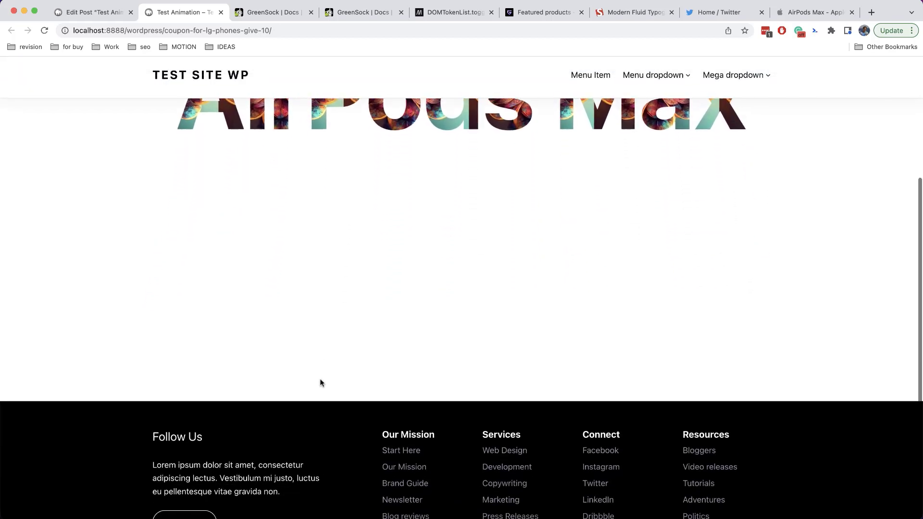
{"action": "scroll", "coordinate": [321, 380], "scroll_direction": "up", "scroll_amount": 5}
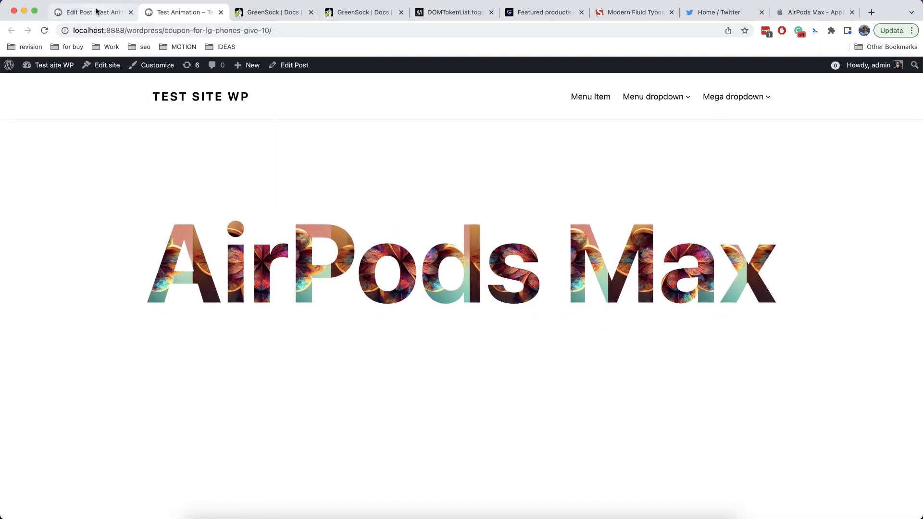
Insert a nested Animation Container inside the AirPods Max animation
{"action": "left_click", "coordinate": [95, 10]}
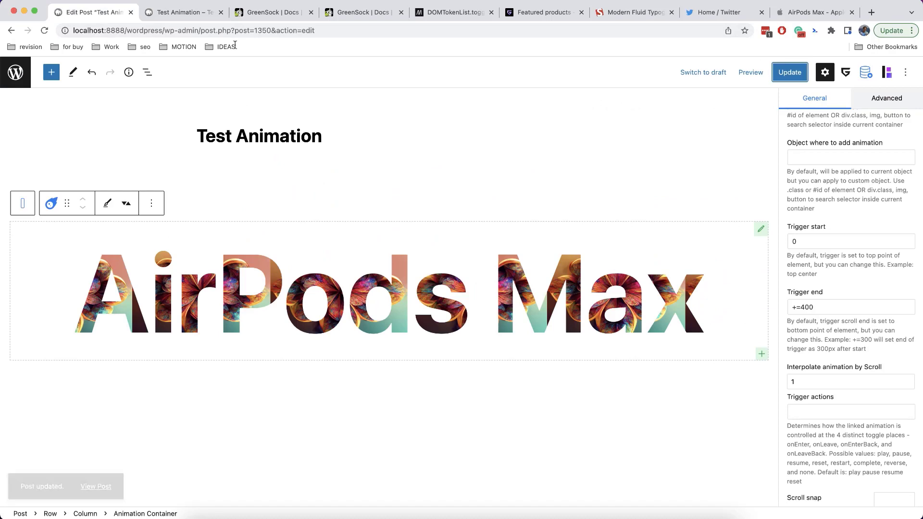
{"action": "left_click", "coordinate": [762, 356]}
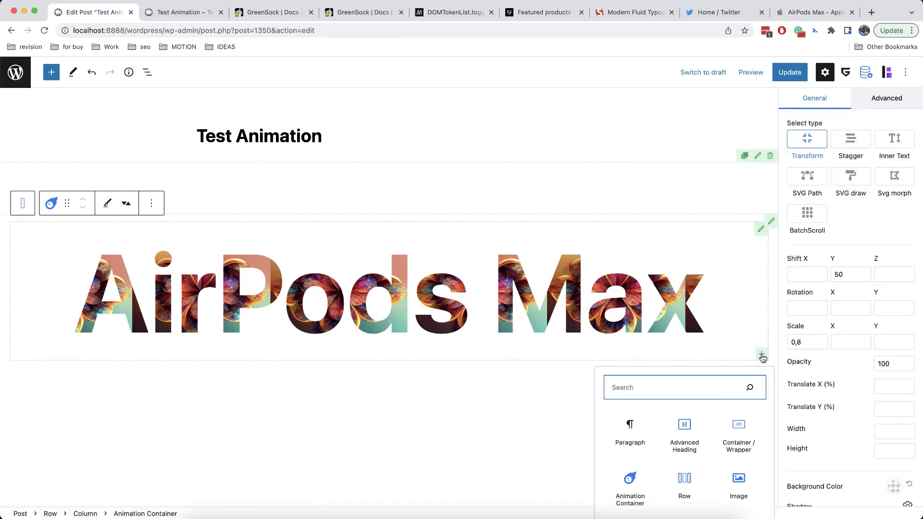
{"action": "type", "text": "an"}
{"action": "left_click", "coordinate": [681, 158]}
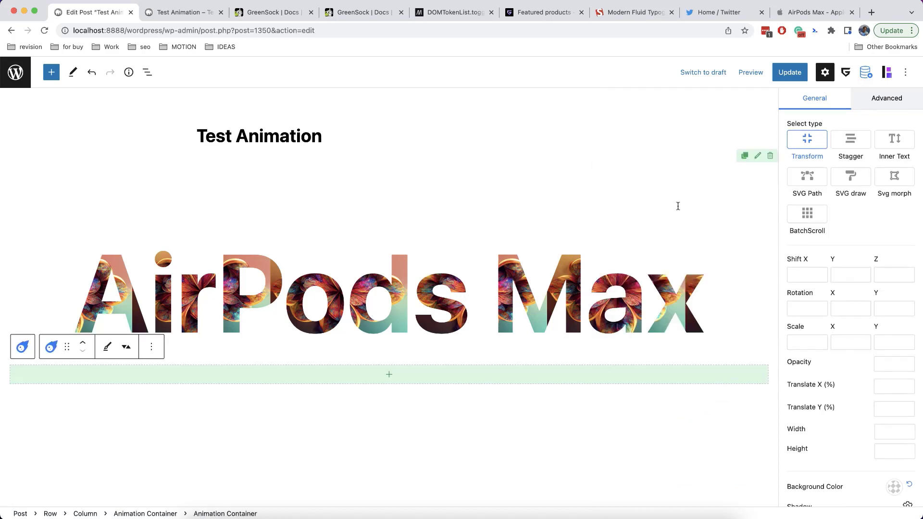
Add an Image block holding the headphones image from the Media Library, with width L
{"action": "left_click", "coordinate": [397, 376]}
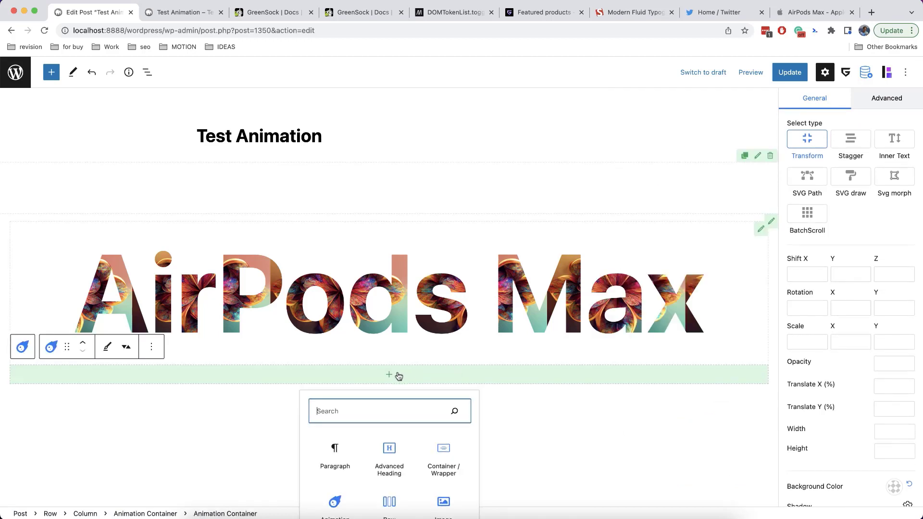
{"action": "type", "text": "ima"}
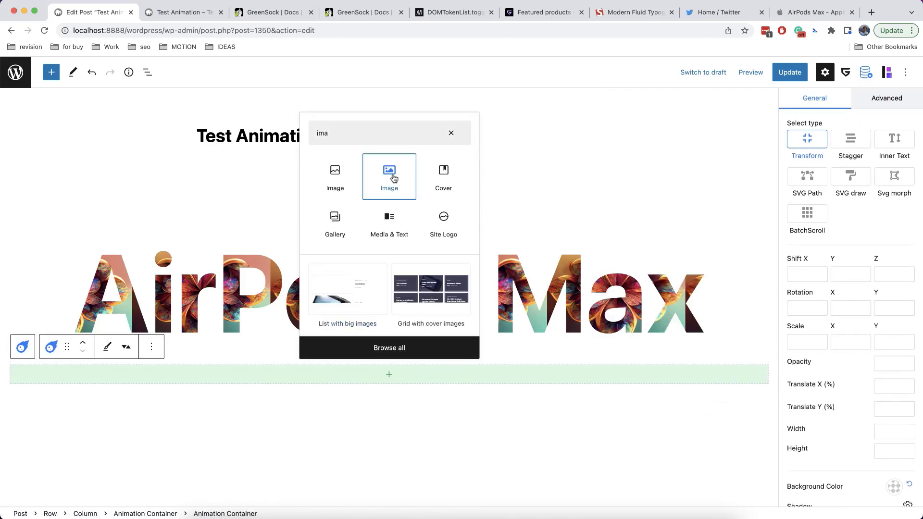
{"action": "left_click", "coordinate": [389, 176]}
{"action": "left_click", "coordinate": [84, 438]}
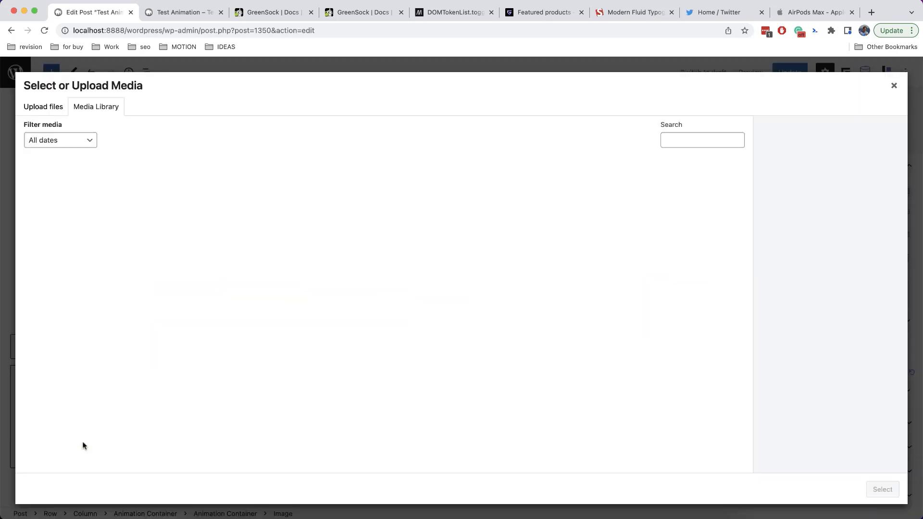
{"action": "left_click", "coordinate": [136, 199]}
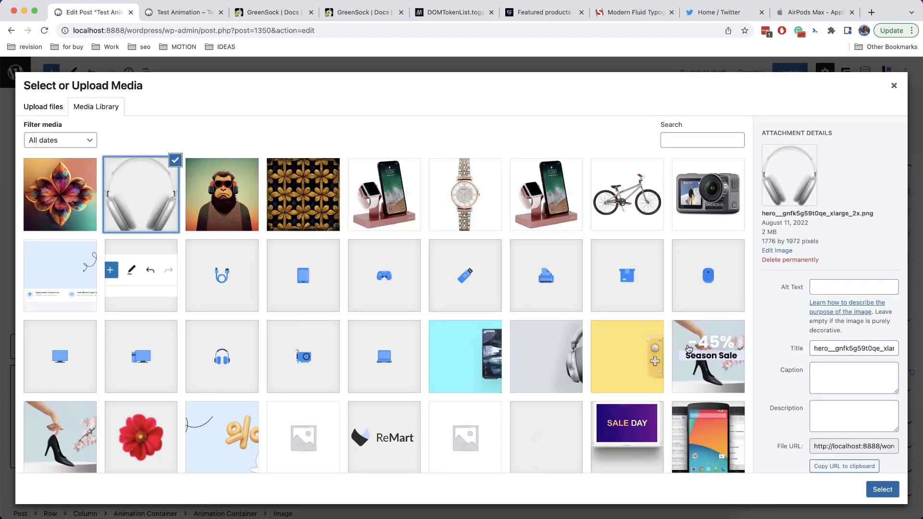
{"action": "left_click", "coordinate": [882, 490]}
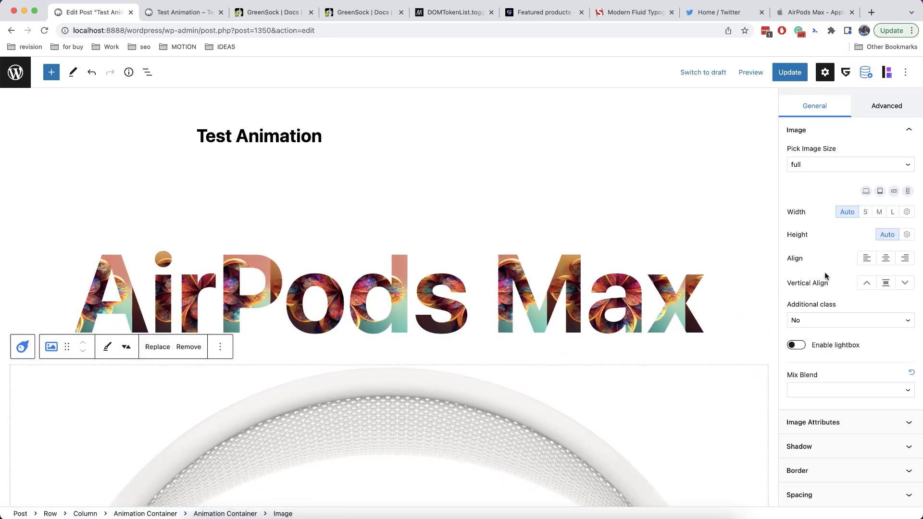
{"action": "scroll", "coordinate": [825, 276], "scroll_direction": "up", "scroll_amount": 2}
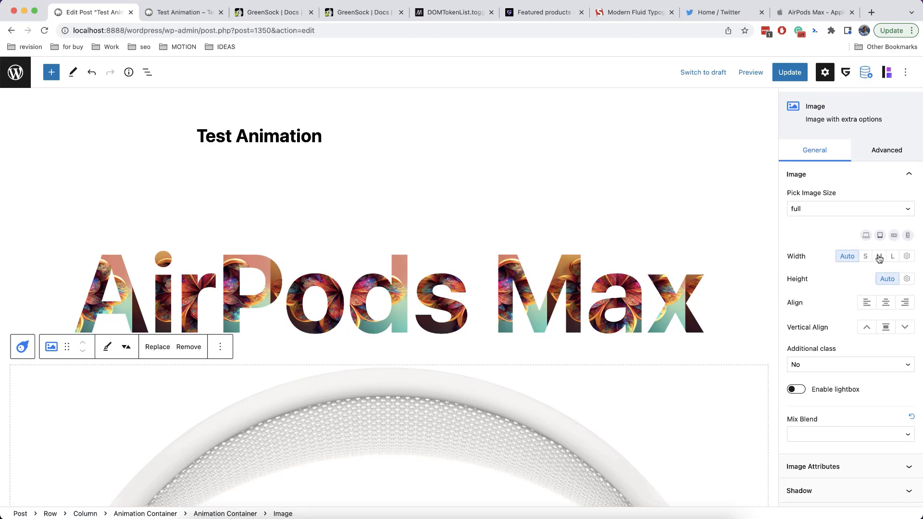
{"action": "left_click", "coordinate": [879, 257]}
{"action": "left_click", "coordinate": [892, 257]}
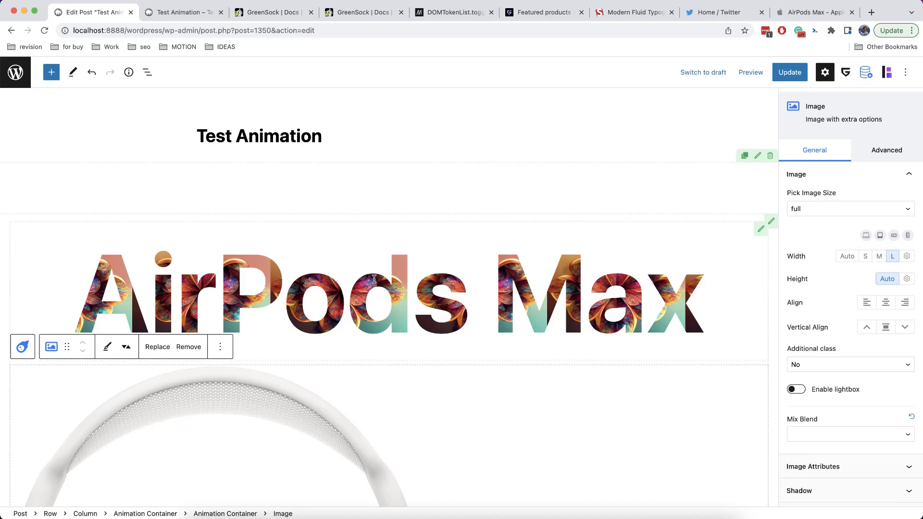
{"action": "left_click", "coordinate": [22, 347]}
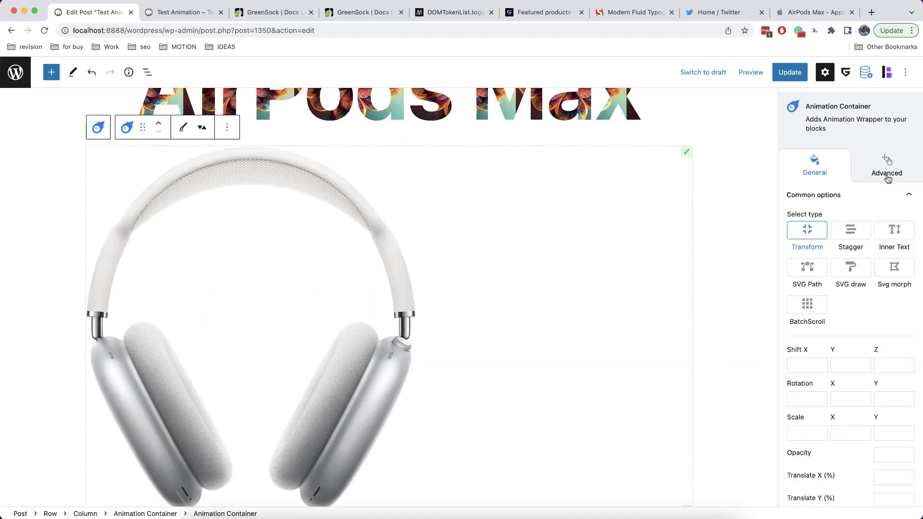
Give the headphones container Absolute position with a top offset of -100
{"action": "left_click", "coordinate": [887, 176]}
{"action": "left_click", "coordinate": [857, 340]}
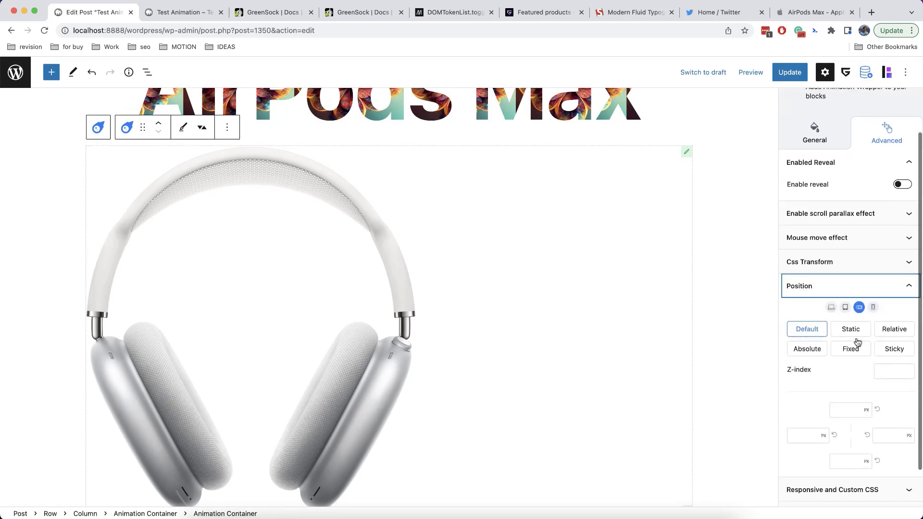
{"action": "left_click", "coordinate": [806, 305]}
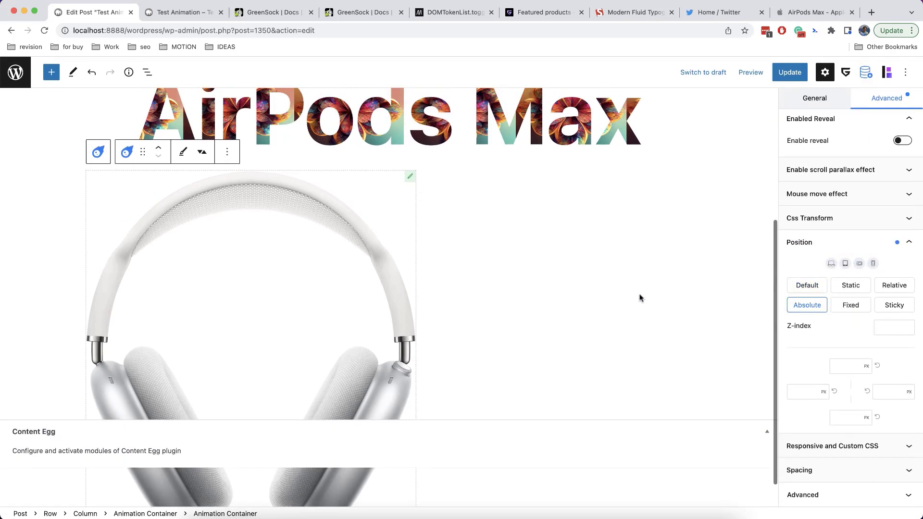
{"action": "scroll", "coordinate": [640, 298], "scroll_direction": "up", "scroll_amount": 5}
{"action": "left_click", "coordinate": [837, 363]}
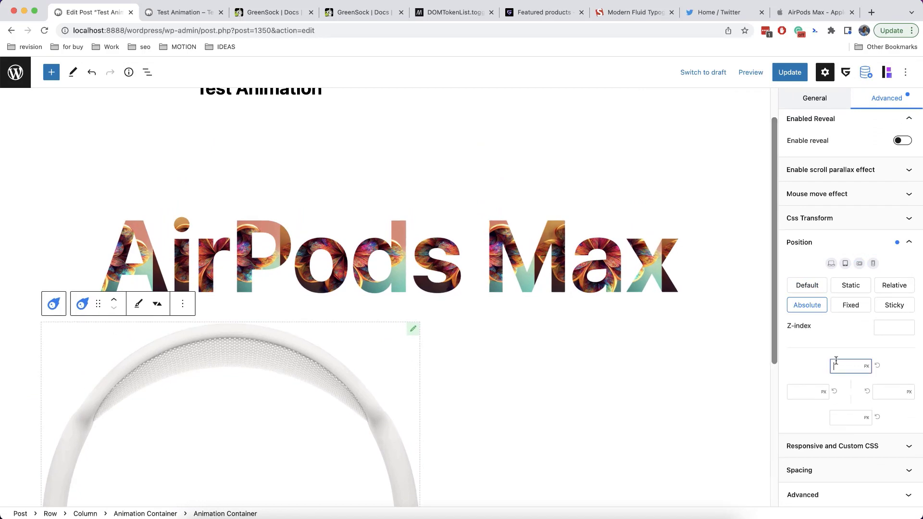
{"action": "type", "text": "0"}
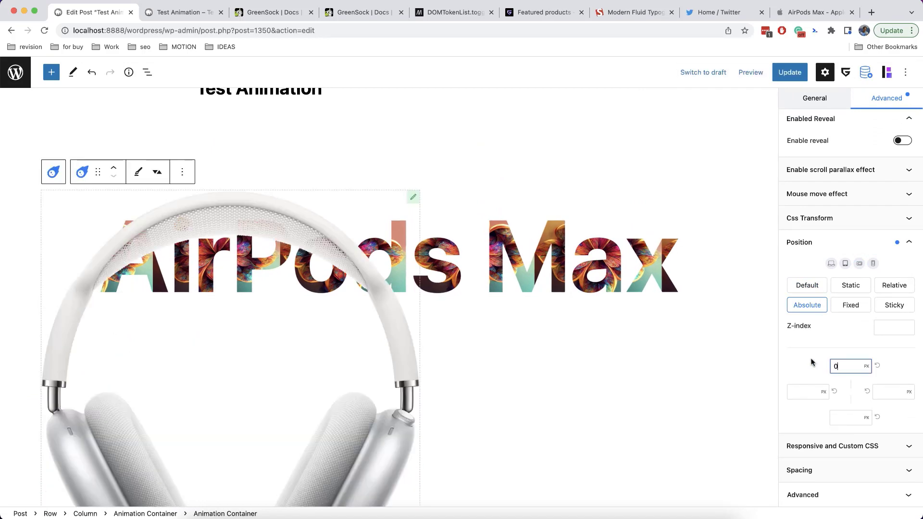
{"action": "left_click_drag", "start_coordinate": [846, 367], "coordinate": [810, 371]}
{"action": "type", "text": "-100"}
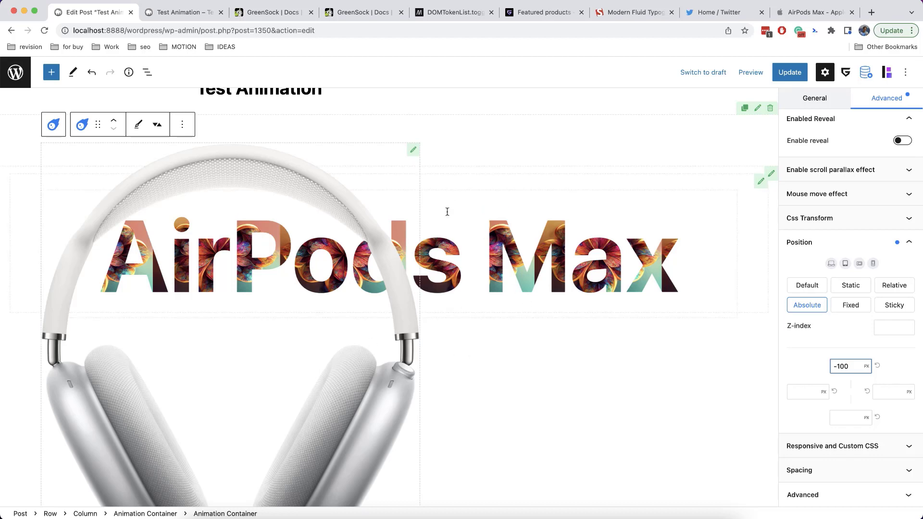
Set the container's left offset to 50%
{"action": "left_click", "coordinate": [354, 368]}
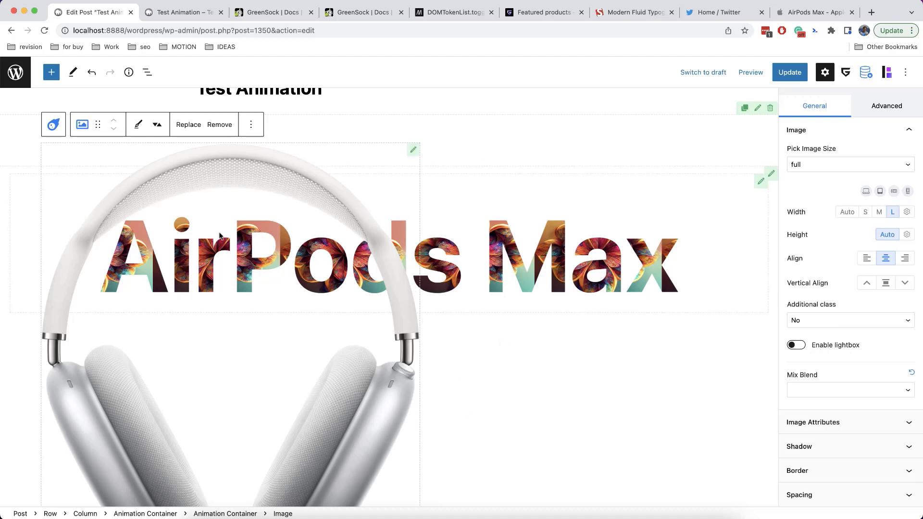
{"action": "left_click", "coordinate": [53, 124]}
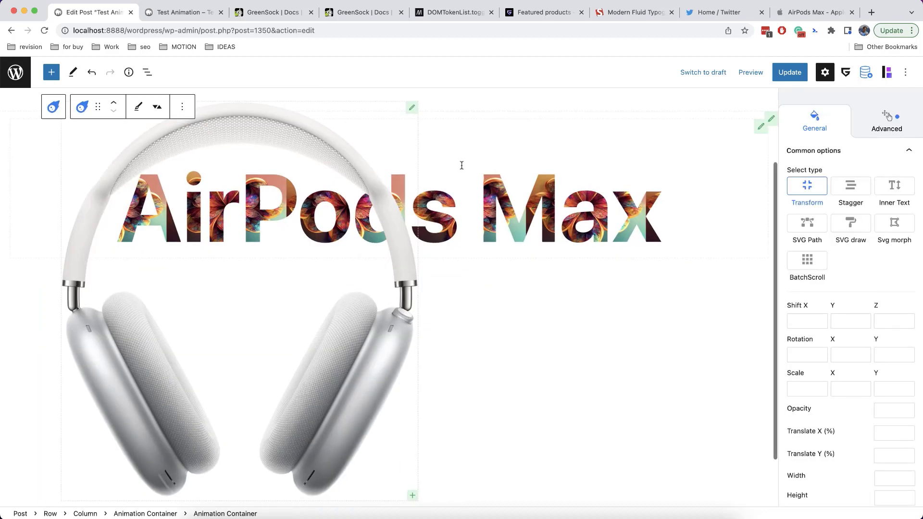
{"action": "scroll", "coordinate": [863, 275], "scroll_direction": "up", "scroll_amount": 2}
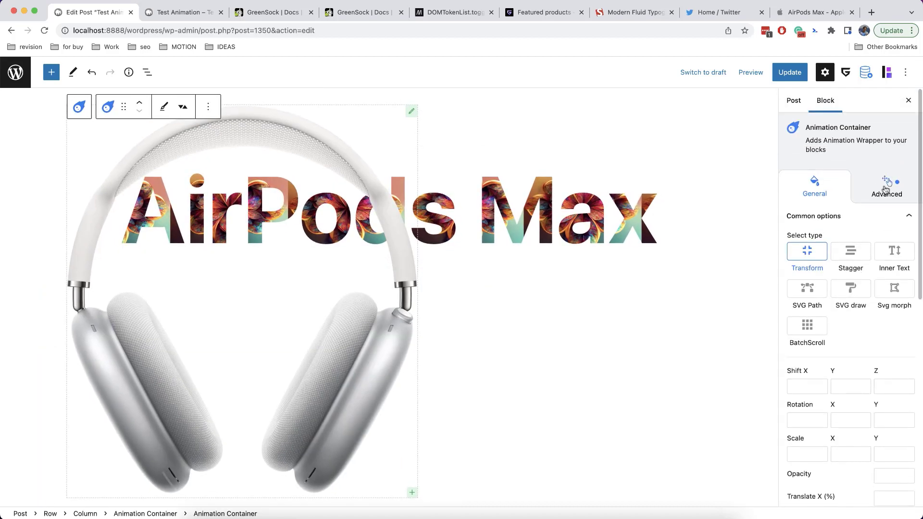
{"action": "left_click", "coordinate": [885, 188]}
{"action": "left_click", "coordinate": [855, 338]}
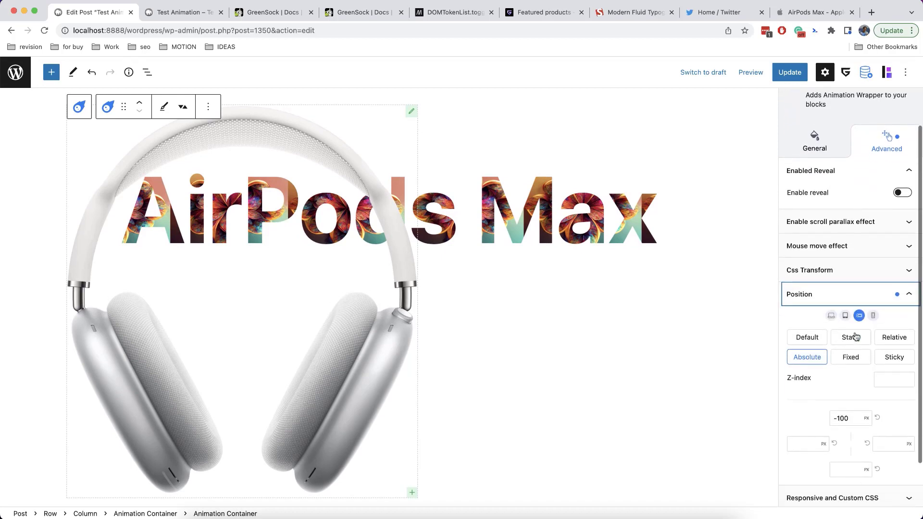
{"action": "scroll", "coordinate": [855, 336], "scroll_direction": "down", "scroll_amount": 2}
{"action": "left_click", "coordinate": [823, 392]}
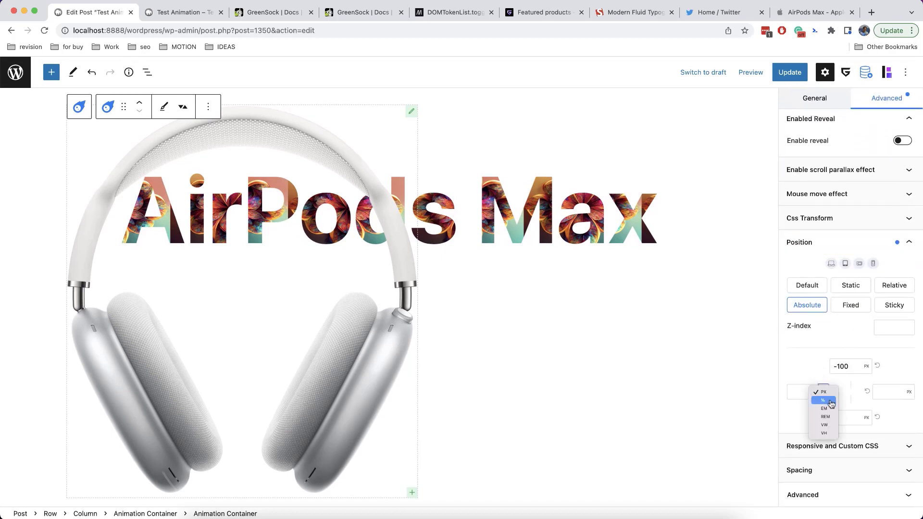
{"action": "left_click", "coordinate": [820, 398]}
{"action": "left_click", "coordinate": [809, 392]}
{"action": "type", "text": "50"}
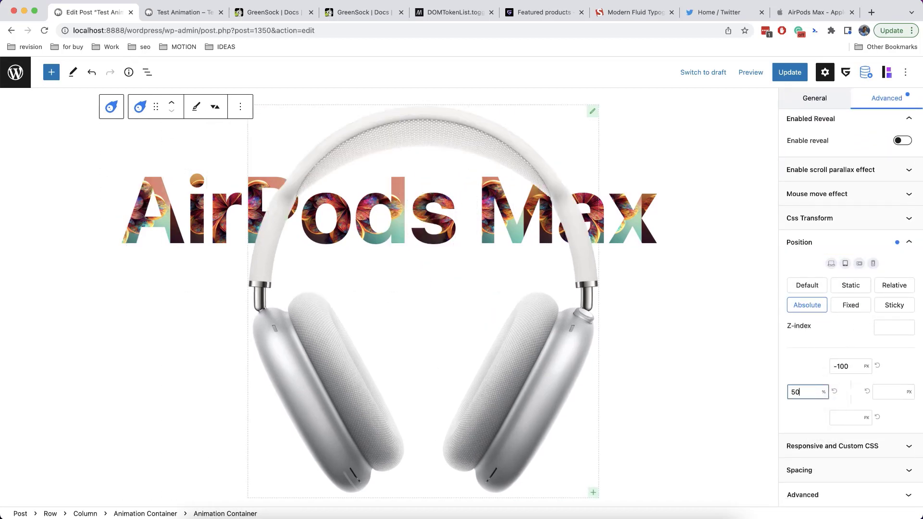
Add a CSS transform shifting the container -50% on X
{"action": "scroll", "coordinate": [829, 353], "scroll_direction": "up", "scroll_amount": 3}
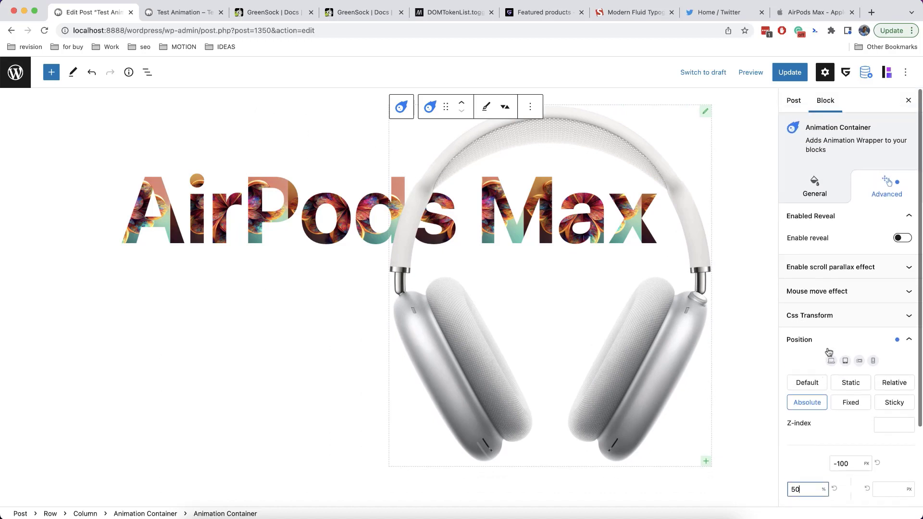
{"action": "left_click", "coordinate": [781, 317]}
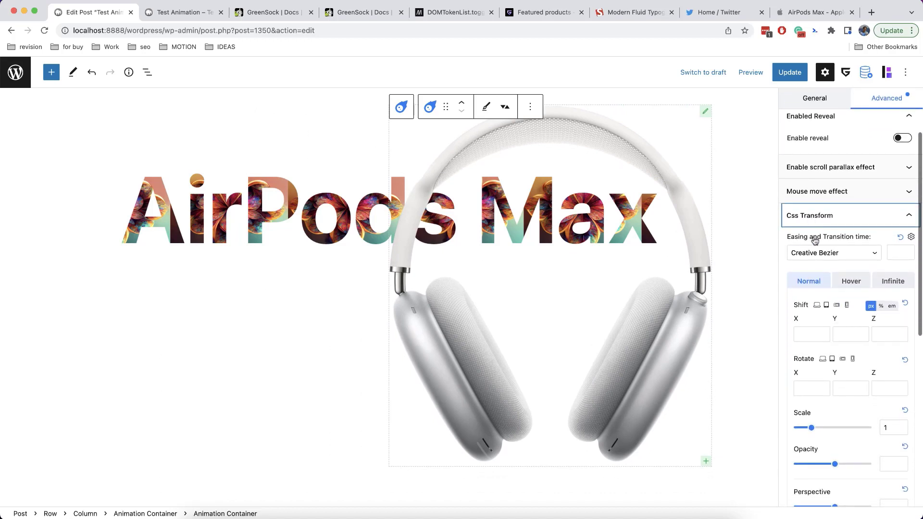
{"action": "left_click", "coordinate": [878, 307]}
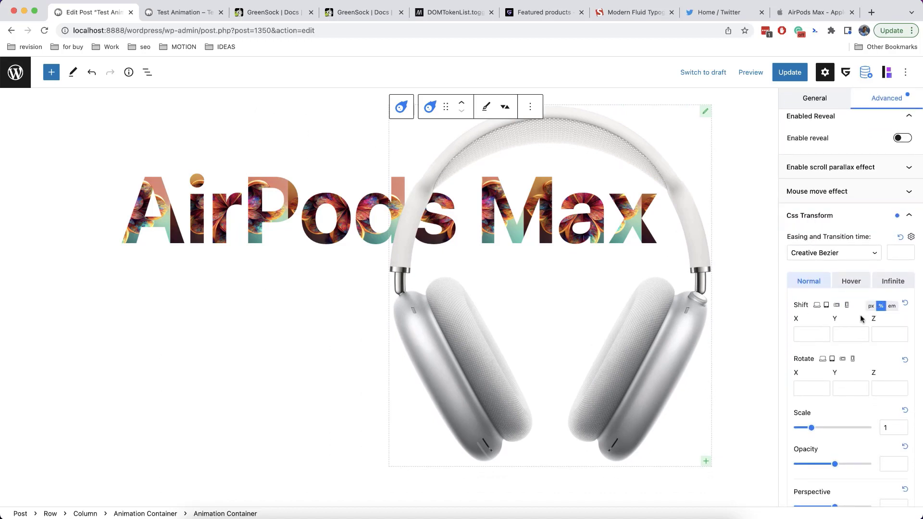
{"action": "left_click", "coordinate": [813, 333]}
{"action": "type", "text": "-50"}
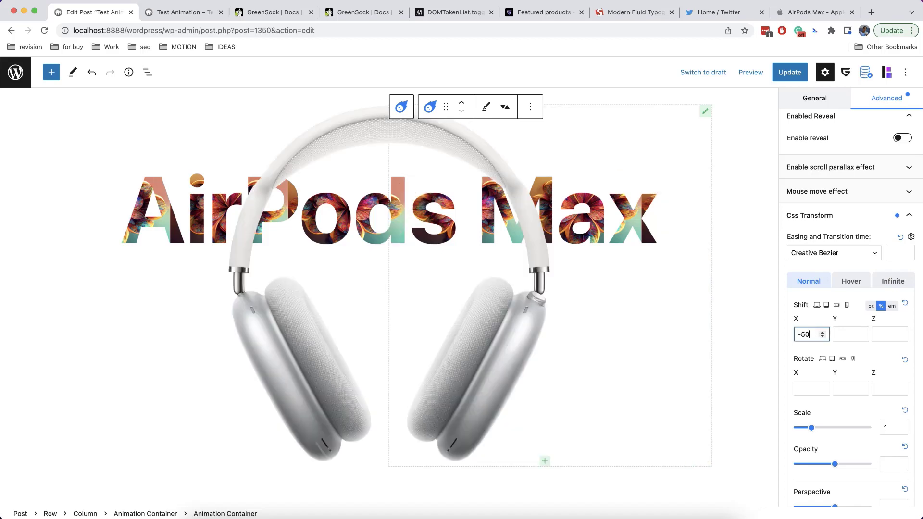
{"action": "scroll", "coordinate": [298, 284], "scroll_direction": "up", "scroll_amount": 3}
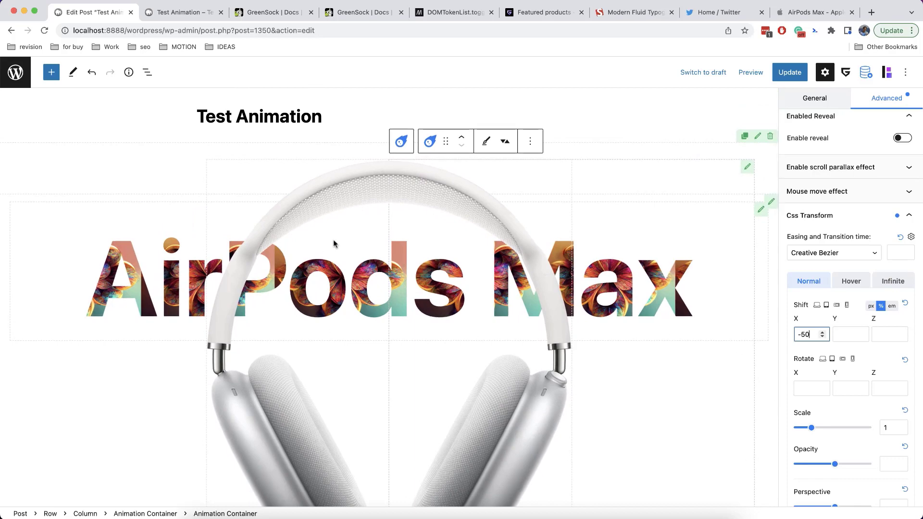
{"action": "left_click", "coordinate": [630, 207]}
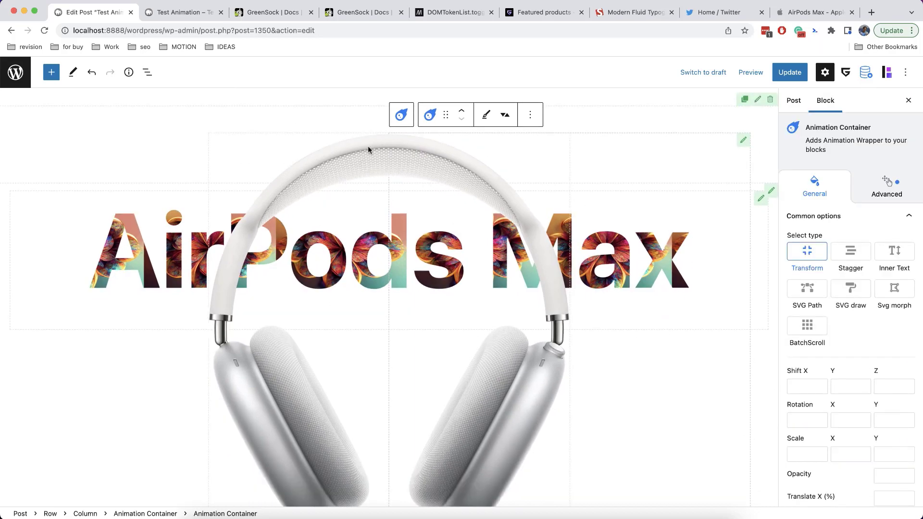
Reselect the headphones Animation Container and set its Scale to 1.2
{"action": "left_click", "coordinate": [276, 141]}
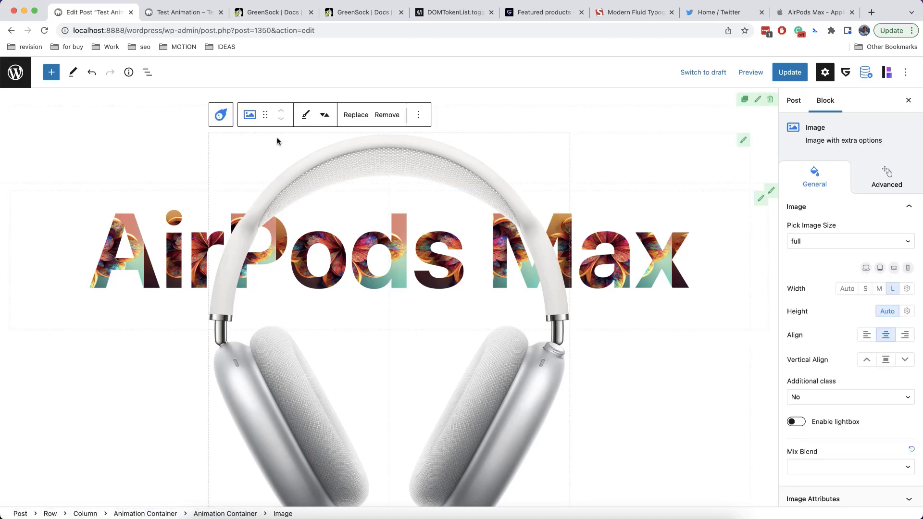
{"action": "left_click", "coordinate": [222, 116]}
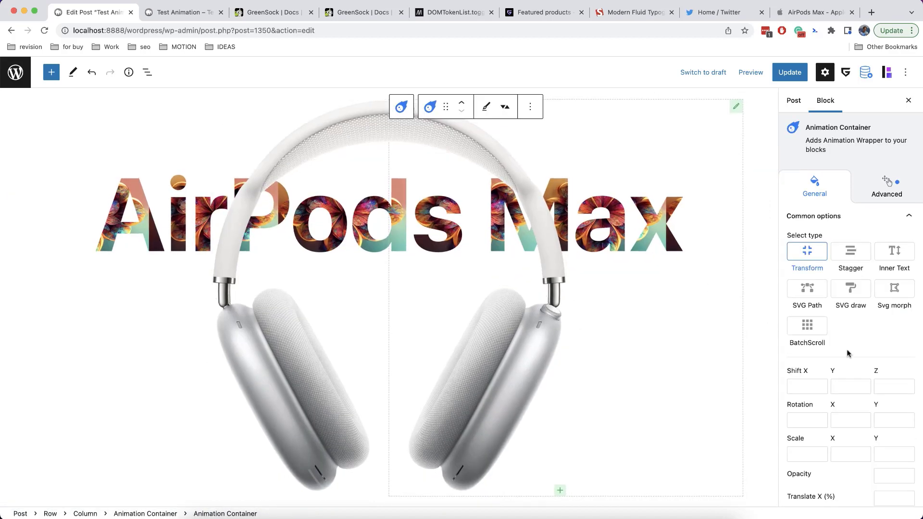
{"action": "scroll", "coordinate": [802, 348], "scroll_direction": "down", "scroll_amount": 5}
{"action": "left_click", "coordinate": [802, 344]}
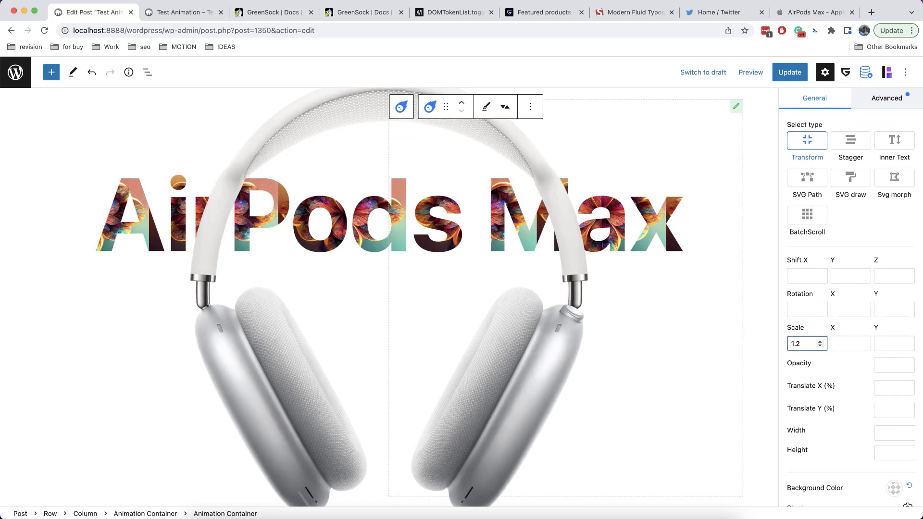
{"action": "scroll", "coordinate": [827, 354], "scroll_direction": "down", "scroll_amount": 10}
{"action": "scroll", "coordinate": [827, 354], "scroll_direction": "down", "scroll_amount": 3}
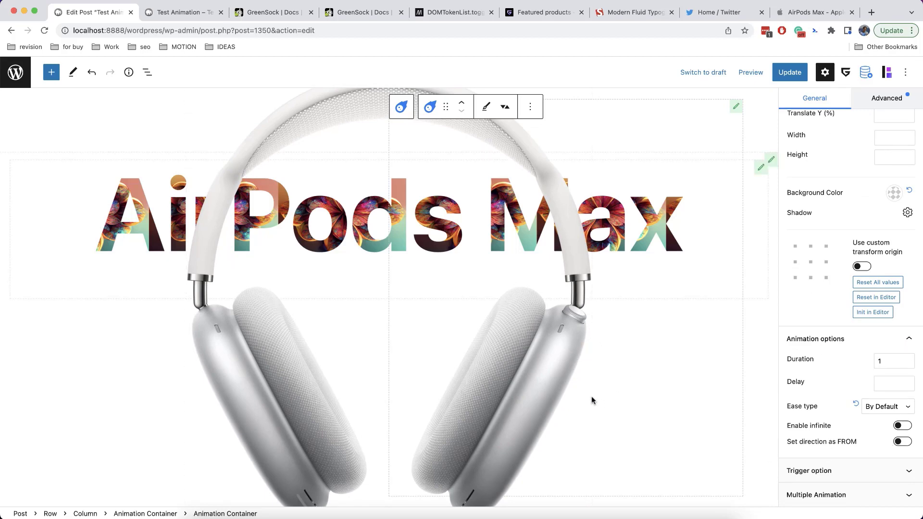
{"action": "scroll", "coordinate": [841, 371], "scroll_direction": "up", "scroll_amount": 15}
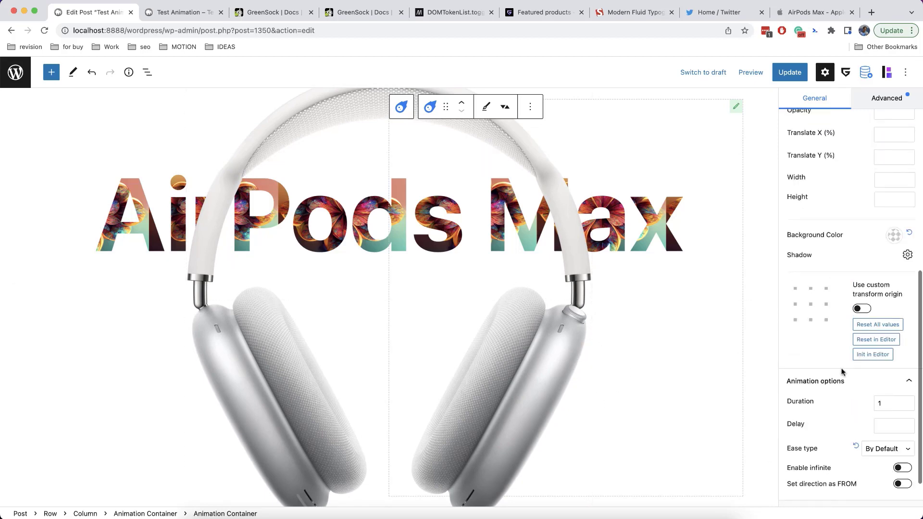
{"action": "scroll", "coordinate": [841, 371], "scroll_direction": "down", "scroll_amount": 12}
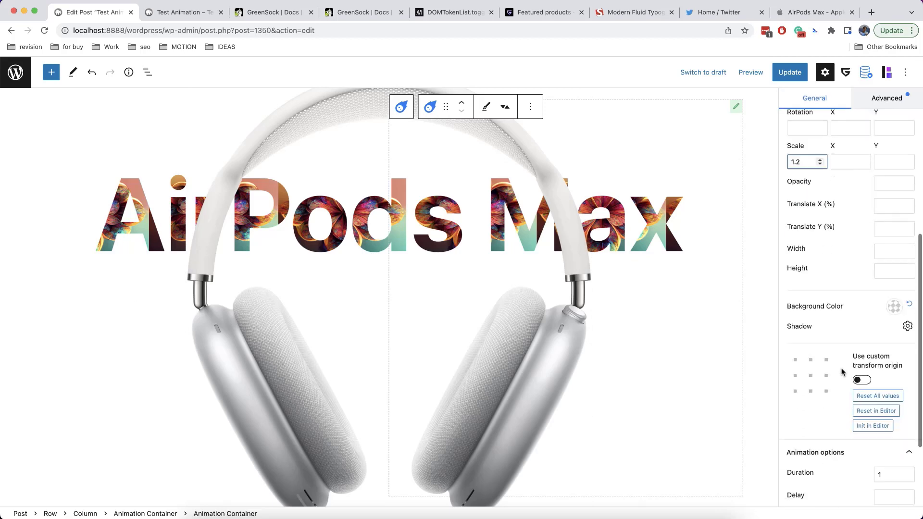
Set the scroll Trigger start to 0 and Trigger end to +=500
{"action": "left_click", "coordinate": [834, 469]}
{"action": "scroll", "coordinate": [817, 432], "scroll_direction": "down", "scroll_amount": 5}
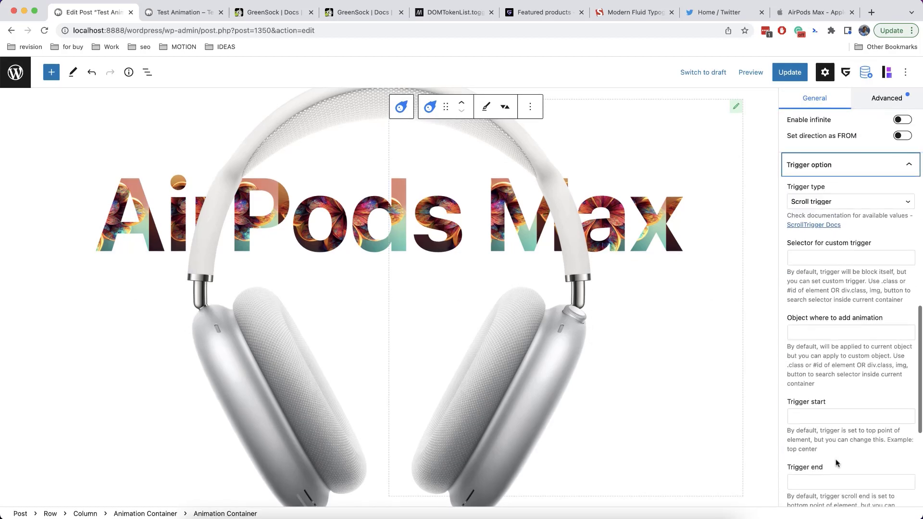
{"action": "left_click", "coordinate": [807, 405]}
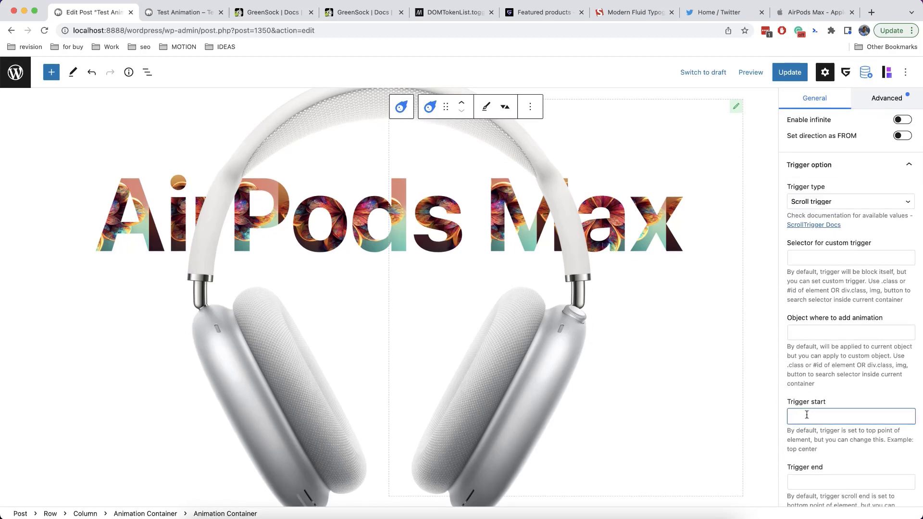
{"action": "type", "text": "0"}
{"action": "scroll", "coordinate": [827, 384], "scroll_direction": "down", "scroll_amount": 3}
{"action": "left_click", "coordinate": [826, 361]}
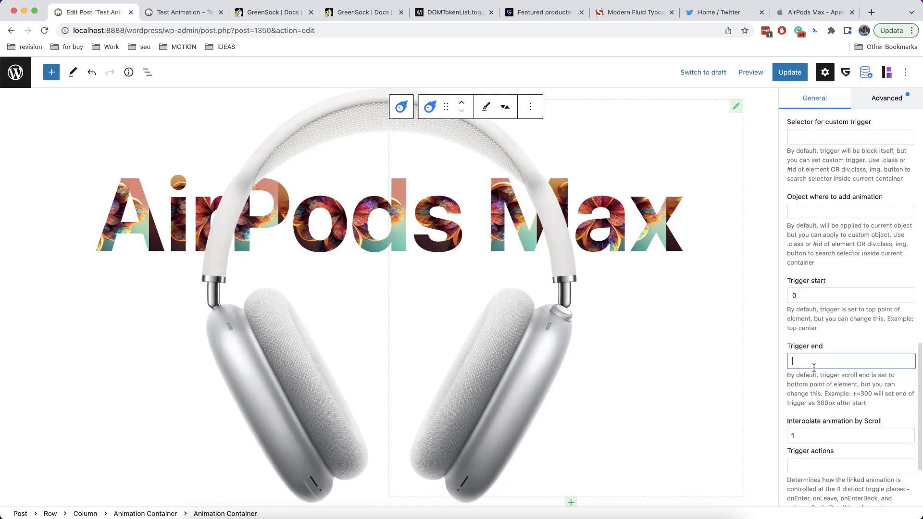
{"action": "type", "text": "+"}
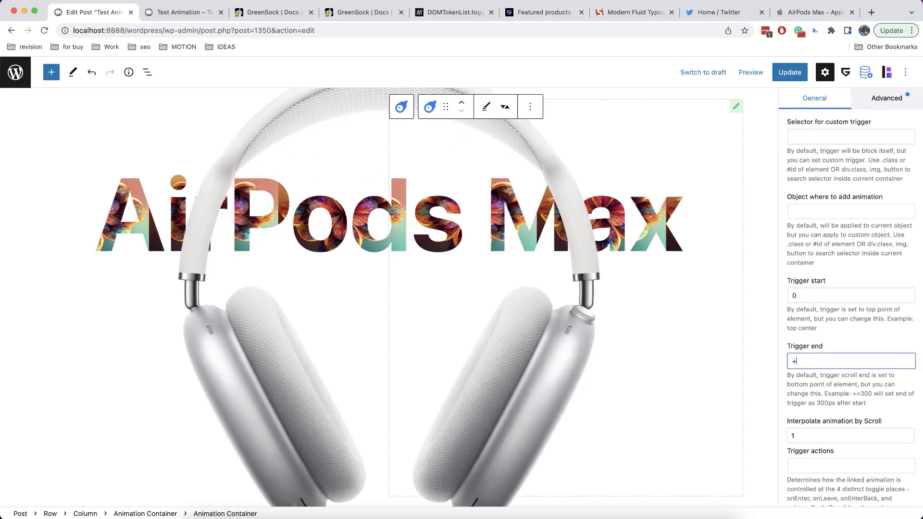
{"action": "type", "text": "="}
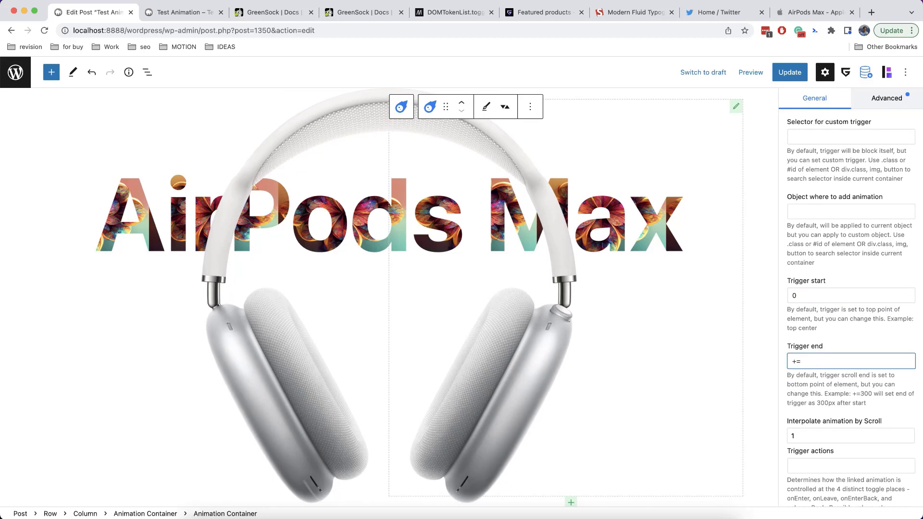
{"action": "type", "text": "500"}
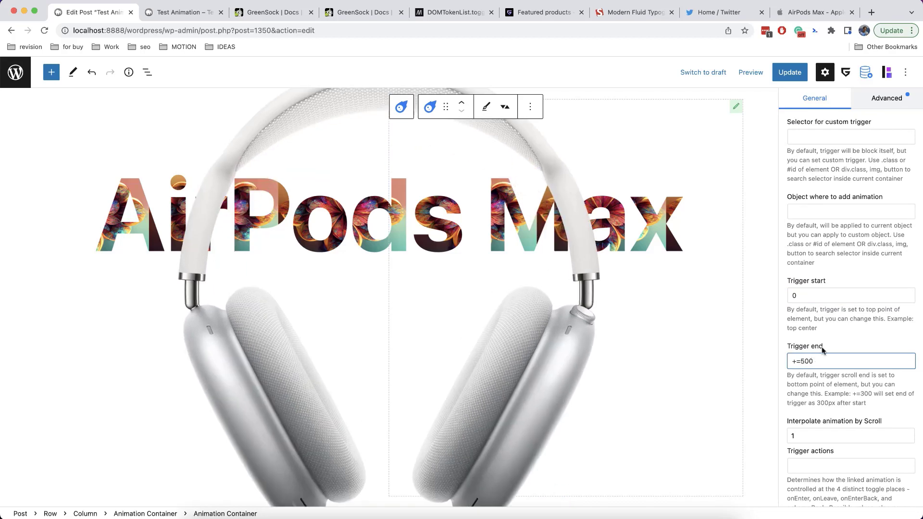
Scroll the canvas up and down to preview the headphones scaling
{"action": "scroll", "coordinate": [836, 347], "scroll_direction": "down", "scroll_amount": 3}
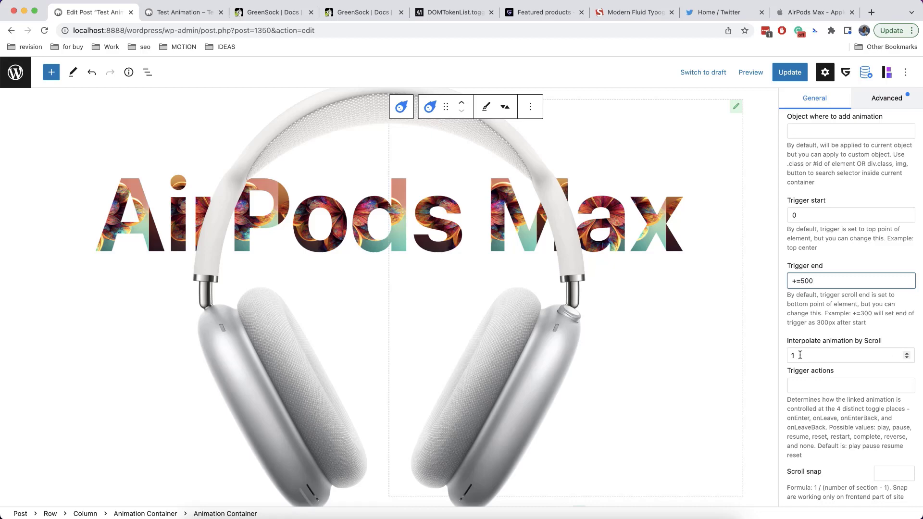
{"action": "scroll", "coordinate": [639, 319], "scroll_direction": "up", "scroll_amount": 4}
{"action": "scroll", "coordinate": [639, 319], "scroll_direction": "down", "scroll_amount": 4}
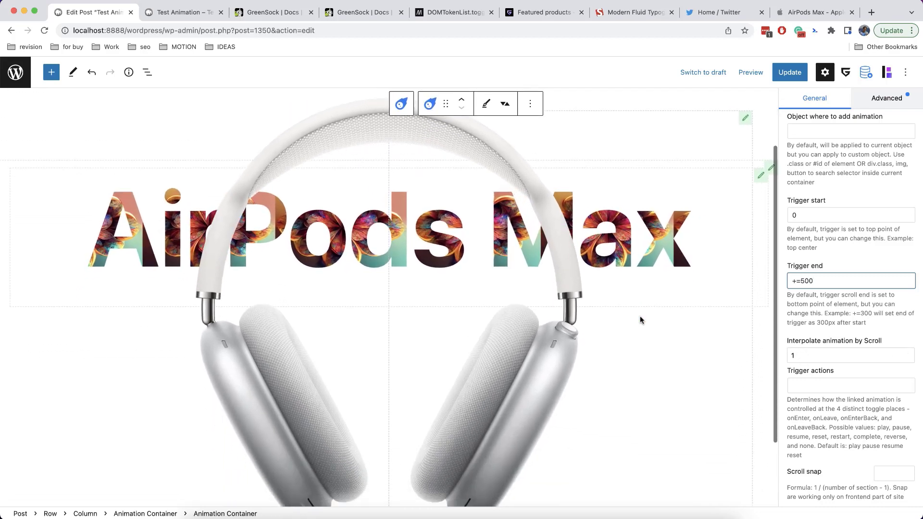
{"action": "scroll", "coordinate": [639, 319], "scroll_direction": "down", "scroll_amount": 2}
{"action": "scroll", "coordinate": [640, 320], "scroll_direction": "up", "scroll_amount": 4}
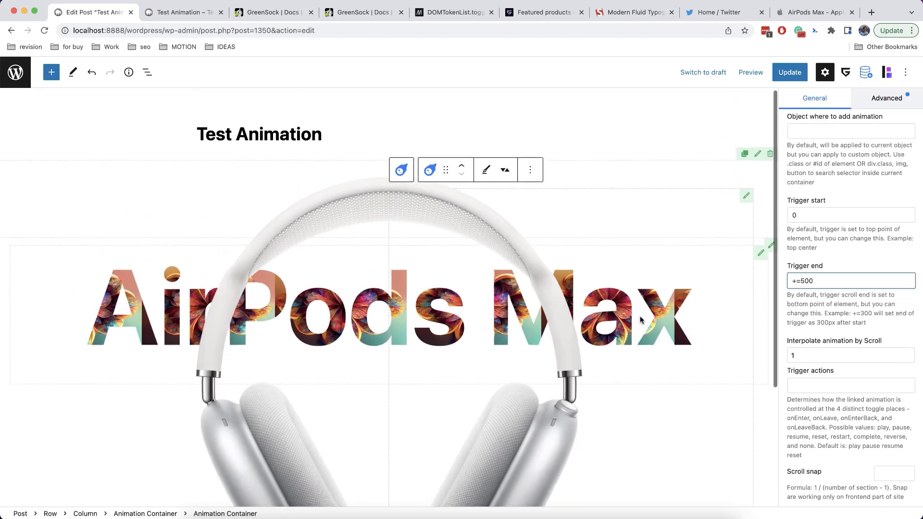
{"action": "scroll", "coordinate": [640, 320], "scroll_direction": "down", "scroll_amount": 5}
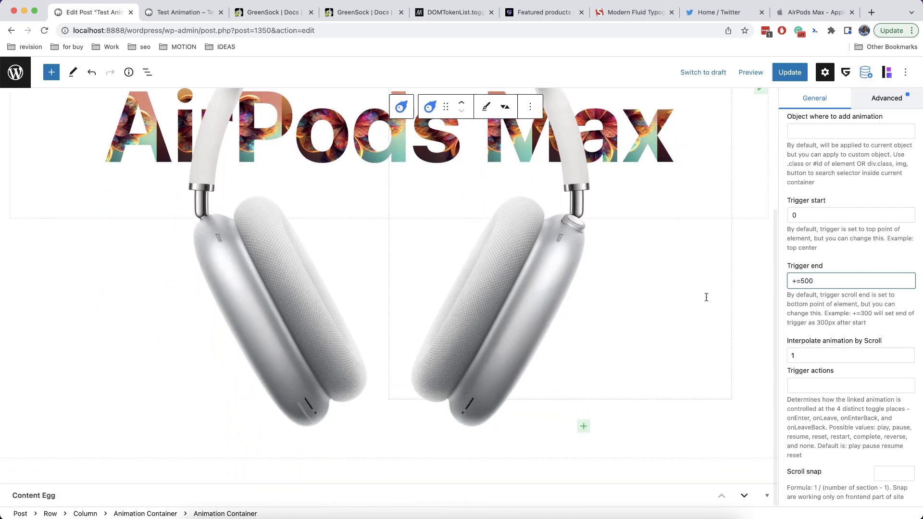
{"action": "scroll", "coordinate": [817, 313], "scroll_direction": "up", "scroll_amount": 10}
{"action": "scroll", "coordinate": [802, 371], "scroll_direction": "down", "scroll_amount": 2}
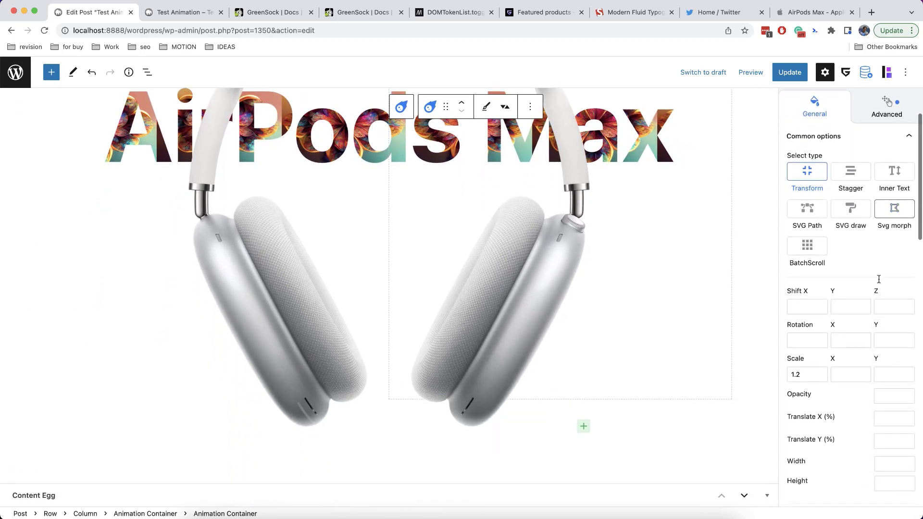
Change the headphones container's scale from 1.2 to 1.4, update the post, and view the live page
{"action": "left_click", "coordinate": [797, 373]}
{"action": "type", "text": "4"}
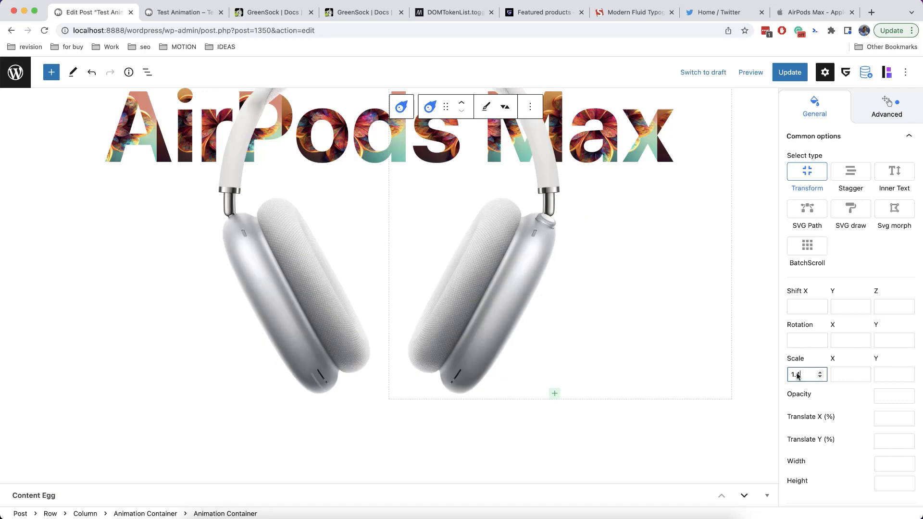
{"action": "scroll", "coordinate": [611, 310], "scroll_direction": "up", "scroll_amount": 5}
{"action": "scroll", "coordinate": [610, 310], "scroll_direction": "down", "scroll_amount": 3}
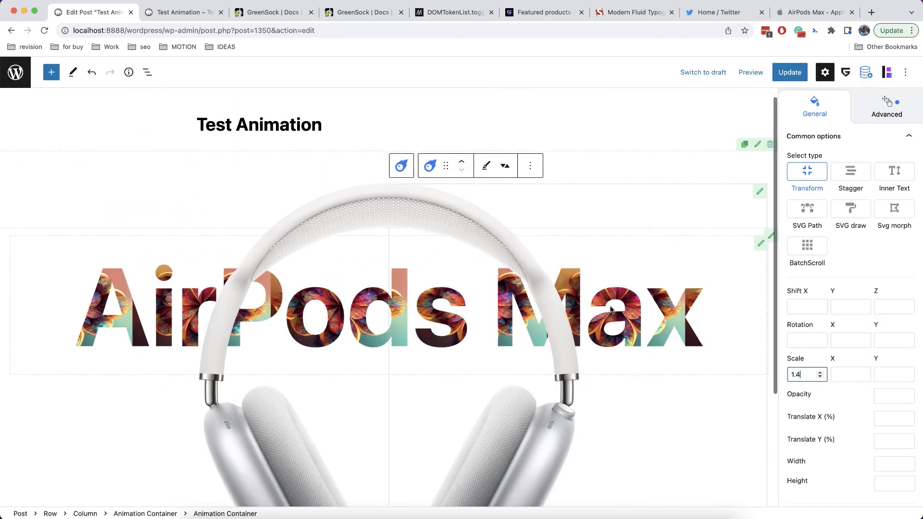
{"action": "scroll", "coordinate": [610, 309], "scroll_direction": "up", "scroll_amount": 3}
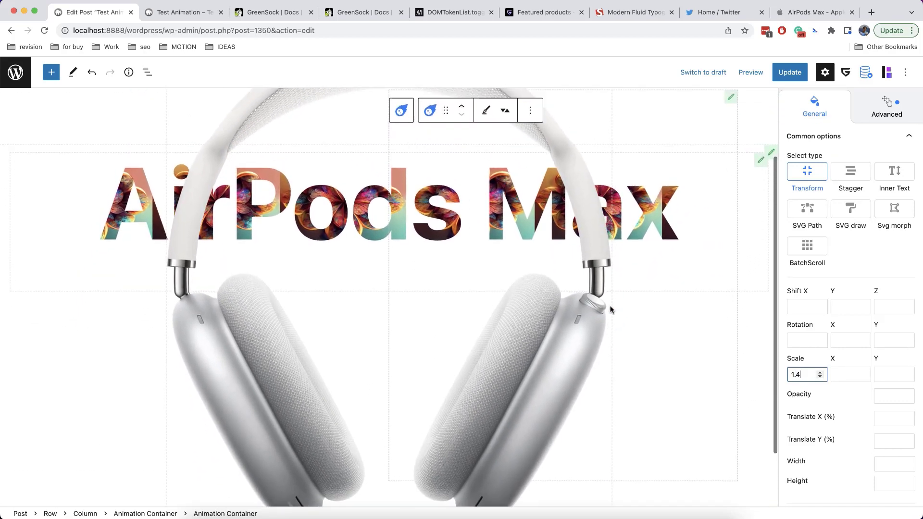
{"action": "scroll", "coordinate": [610, 309], "scroll_direction": "down", "scroll_amount": 3}
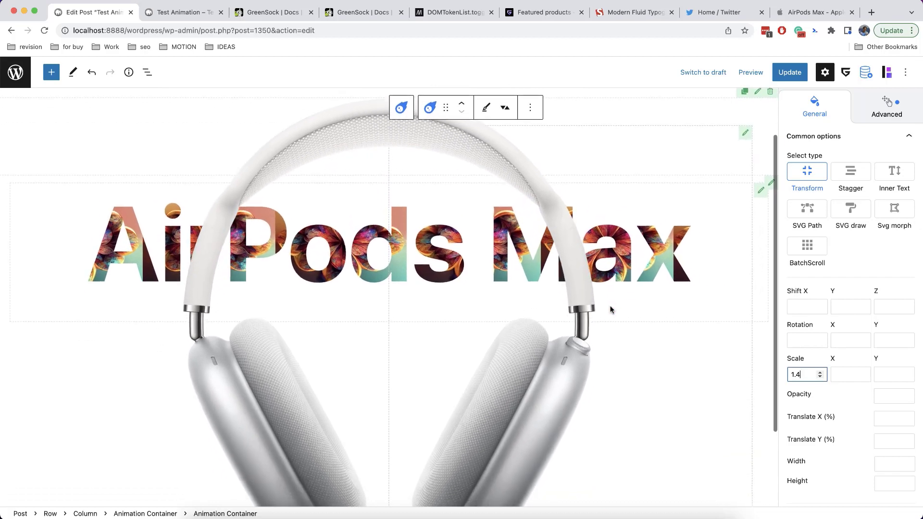
{"action": "scroll", "coordinate": [610, 310], "scroll_direction": "up", "scroll_amount": 3}
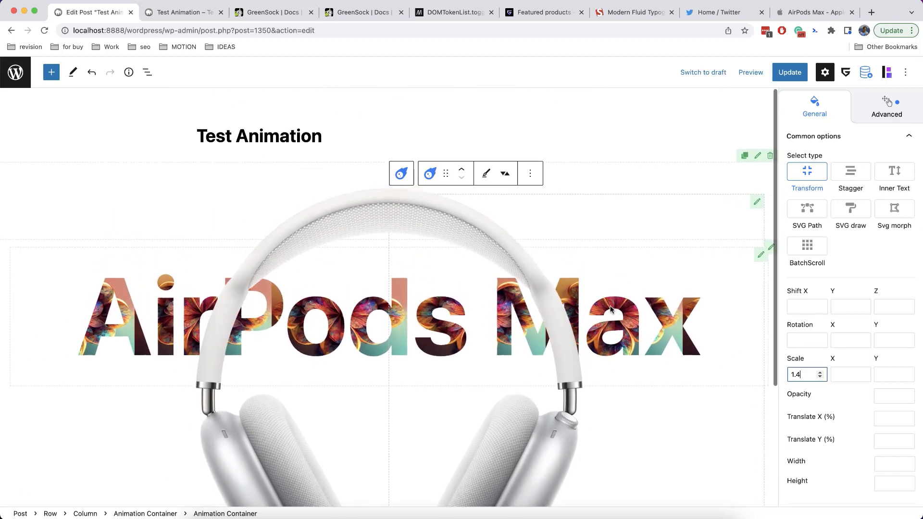
{"action": "left_click", "coordinate": [789, 72]}
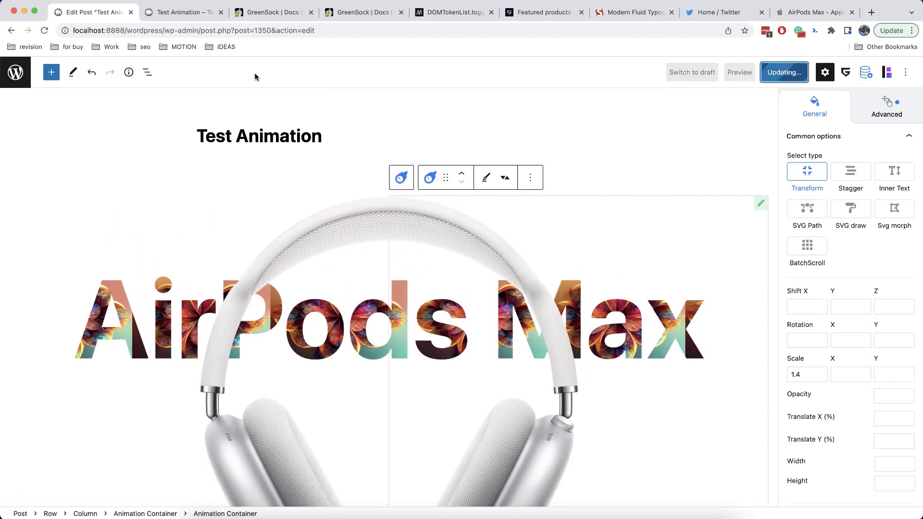
{"action": "left_click", "coordinate": [185, 12]}
Reload the Test Animation page to replay the headphones animation, and skim the parallax docs
{"action": "left_click", "coordinate": [46, 30]}
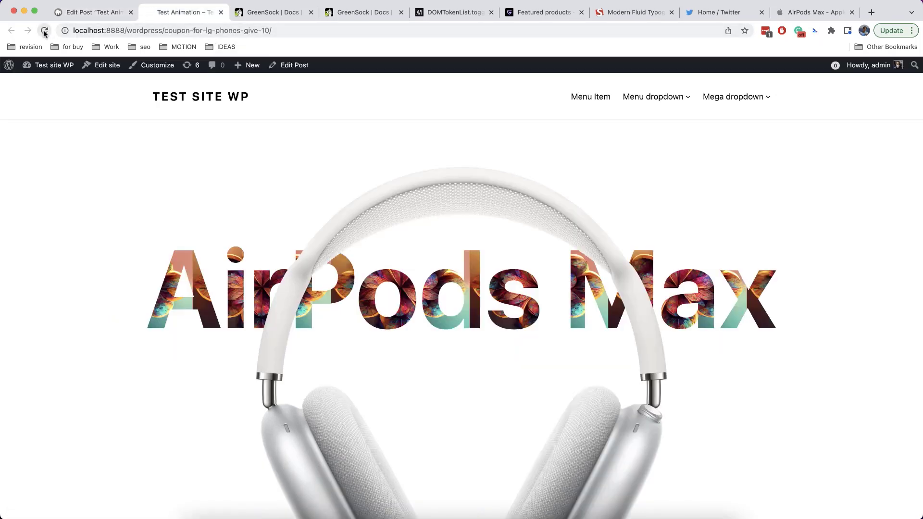
{"action": "scroll", "coordinate": [59, 131], "scroll_direction": "down", "scroll_amount": 5}
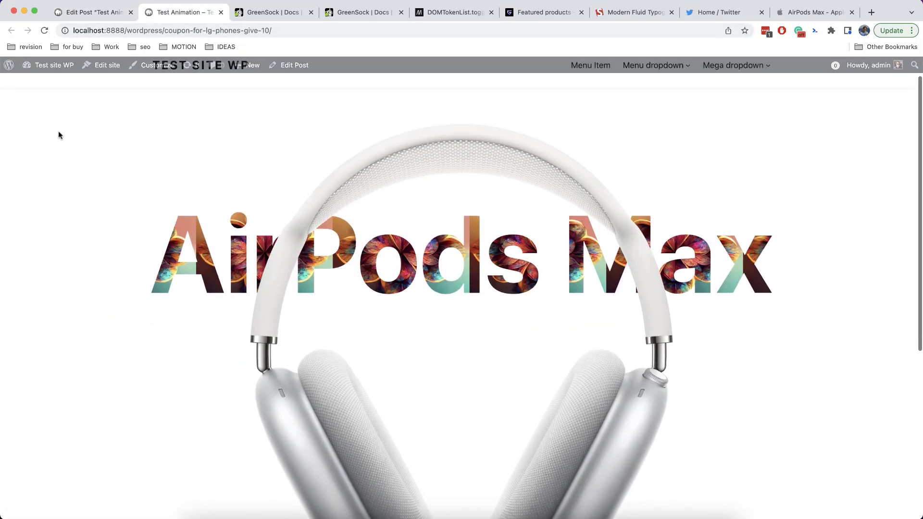
{"action": "scroll", "coordinate": [58, 131], "scroll_direction": "up", "scroll_amount": 5}
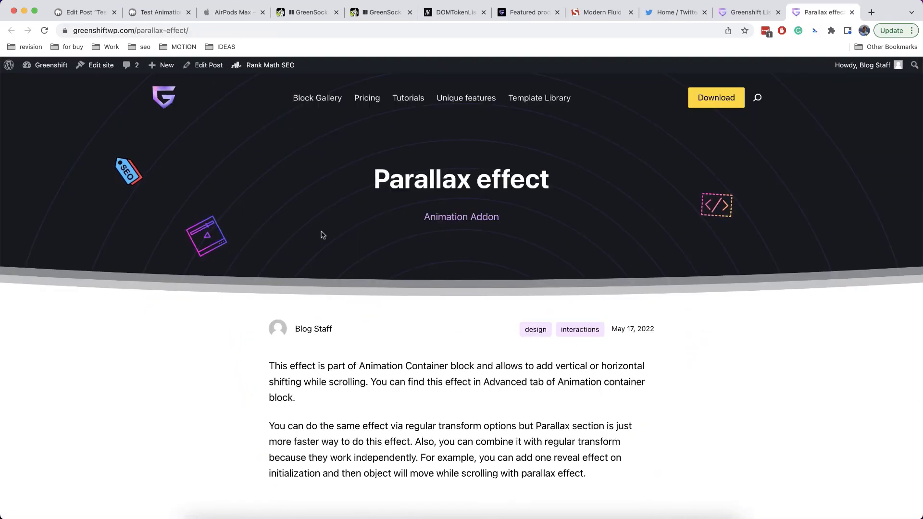
{"action": "scroll", "coordinate": [320, 233], "scroll_direction": "down", "scroll_amount": 5}
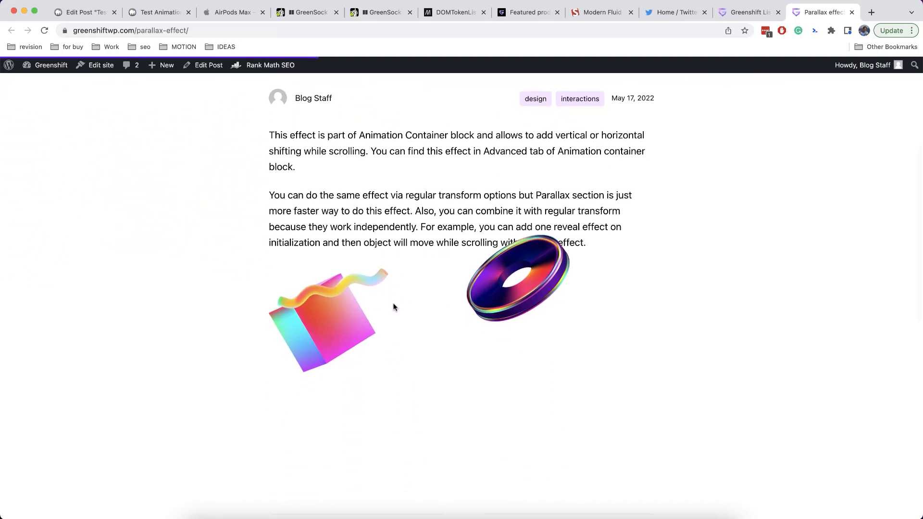
{"action": "scroll", "coordinate": [393, 306], "scroll_direction": "down", "scroll_amount": 2}
{"action": "scroll", "coordinate": [393, 307], "scroll_direction": "up", "scroll_amount": 5}
{"action": "scroll", "coordinate": [393, 307], "scroll_direction": "down", "scroll_amount": 2}
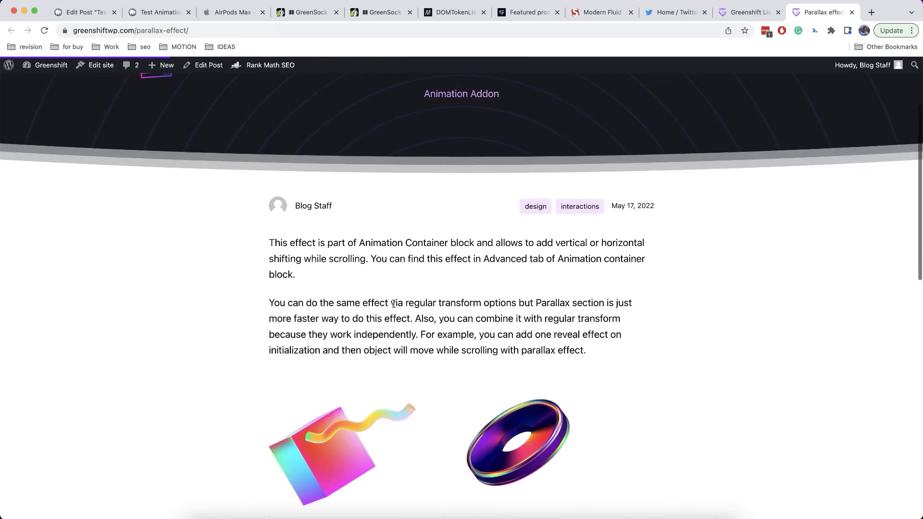
{"action": "scroll", "coordinate": [393, 306], "scroll_direction": "up", "scroll_amount": 4}
{"action": "left_click", "coordinate": [82, 12]}
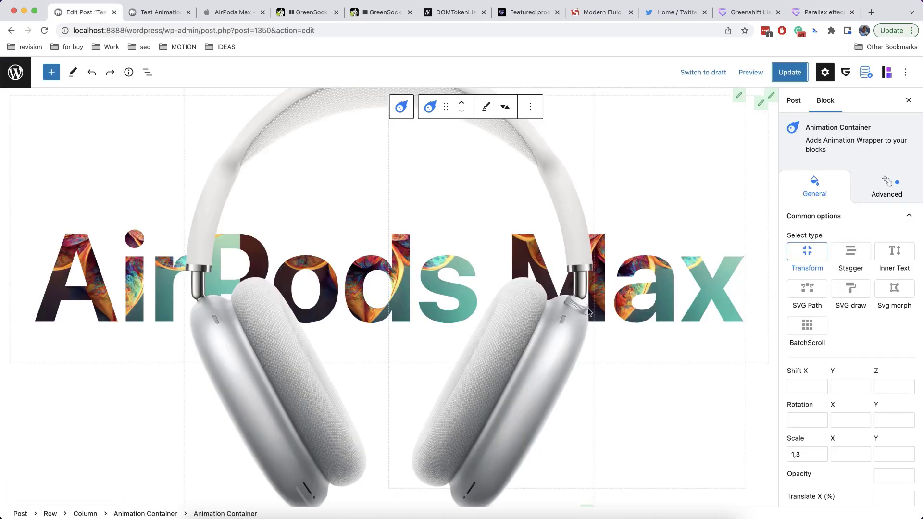
Switch on Enable scroll parallax effect in the container's Advanced settings, then return to General
{"action": "left_click", "coordinate": [877, 192]}
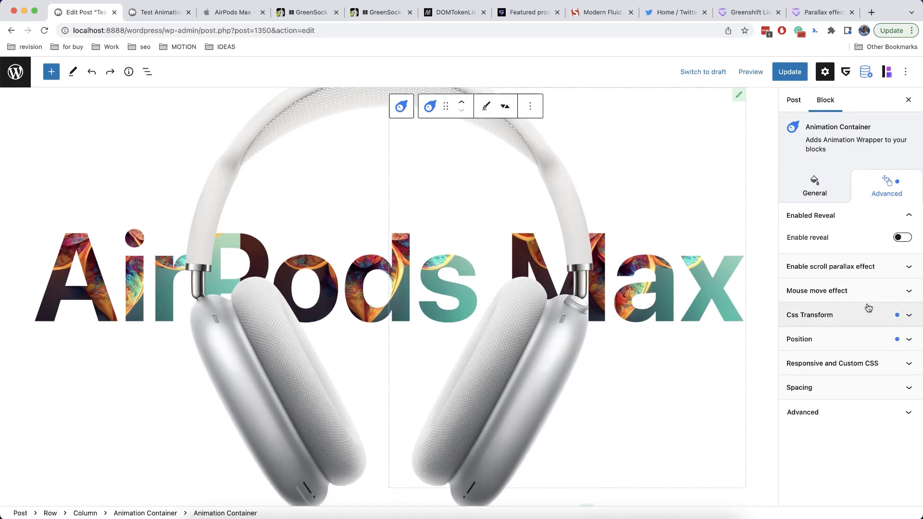
{"action": "left_click", "coordinate": [815, 268]}
{"action": "left_click", "coordinate": [903, 289]}
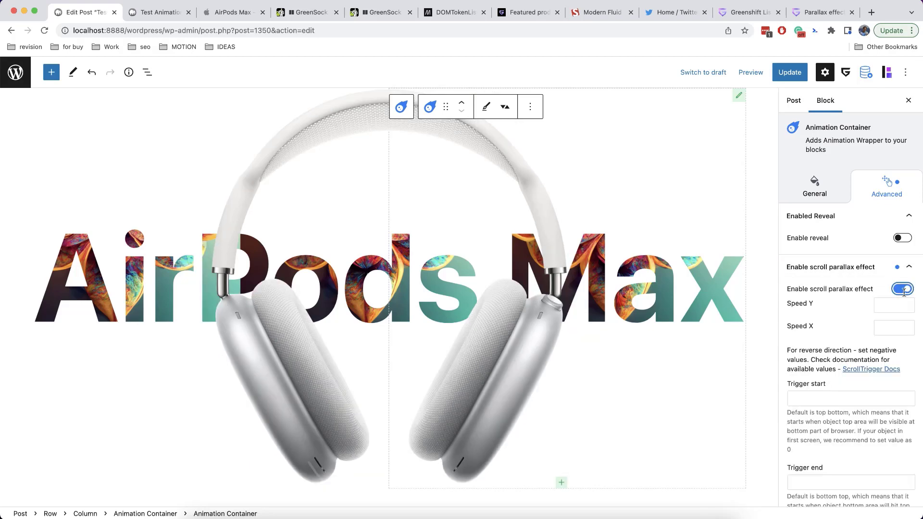
{"action": "scroll", "coordinate": [850, 328], "scroll_direction": "down", "scroll_amount": 1}
{"action": "scroll", "coordinate": [850, 329], "scroll_direction": "down", "scroll_amount": 5}
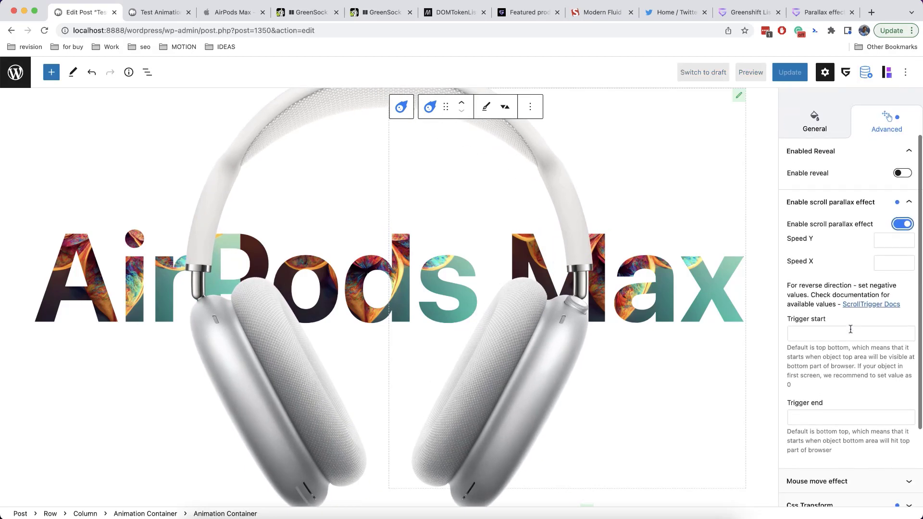
{"action": "scroll", "coordinate": [850, 328], "scroll_direction": "up", "scroll_amount": 5}
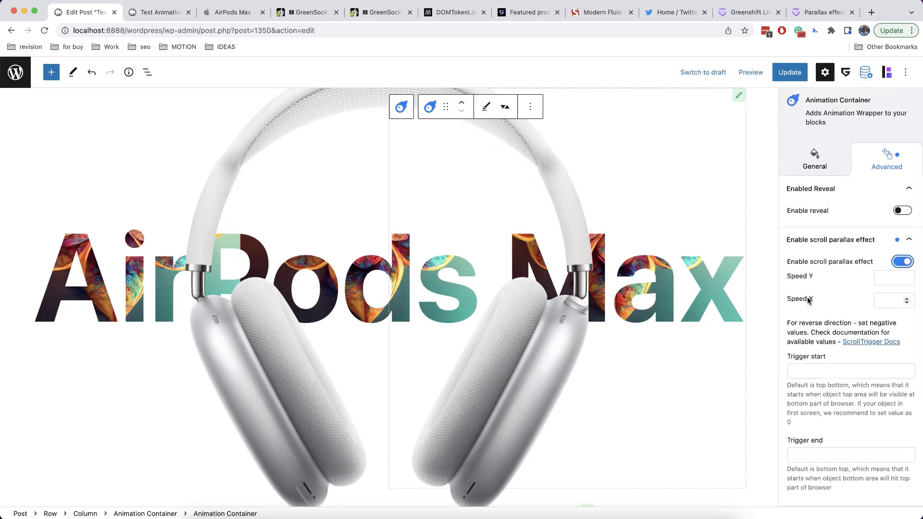
{"action": "scroll", "coordinate": [833, 326], "scroll_direction": "down", "scroll_amount": 3}
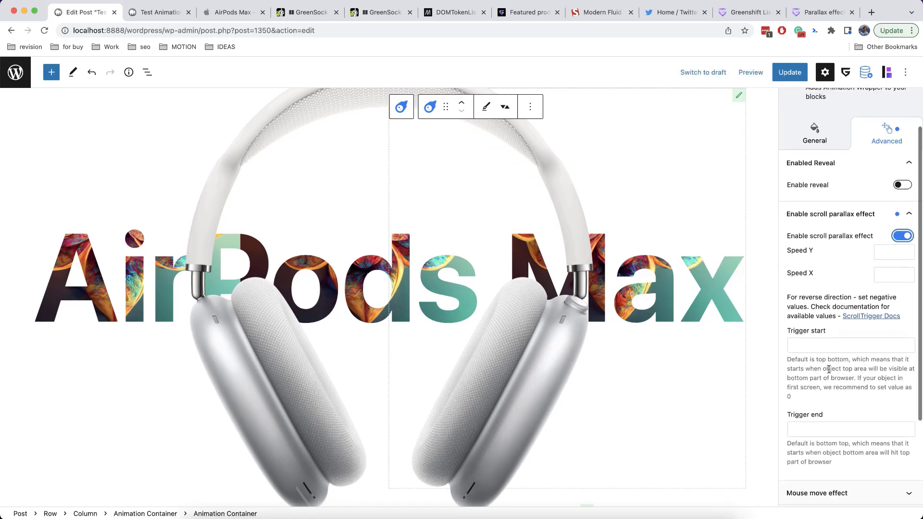
{"action": "scroll", "coordinate": [829, 369], "scroll_direction": "up", "scroll_amount": 4}
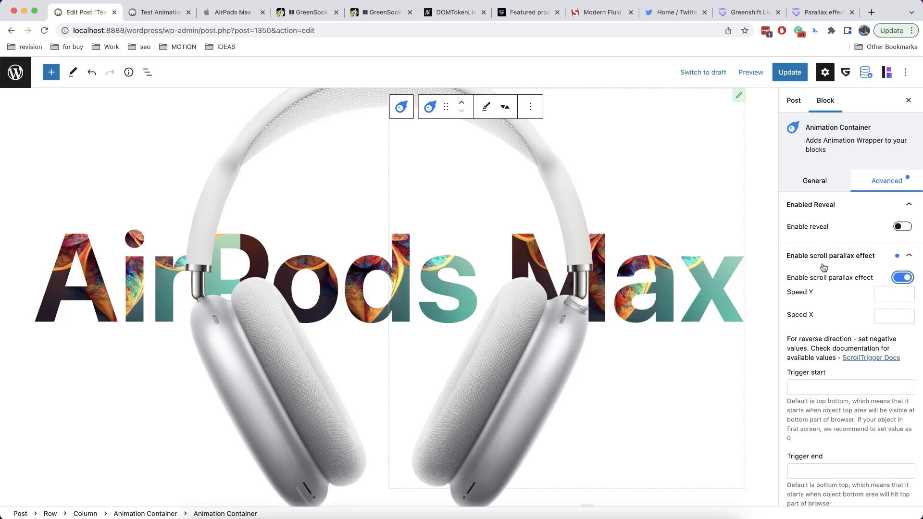
{"action": "left_click", "coordinate": [823, 182]}
{"action": "scroll", "coordinate": [860, 442], "scroll_direction": "down", "scroll_amount": 4}
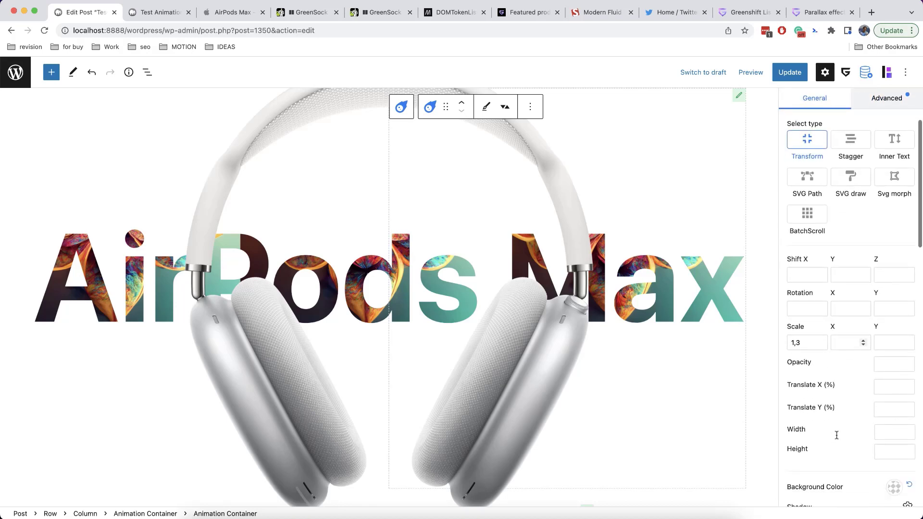
{"action": "scroll", "coordinate": [836, 435], "scroll_direction": "up", "scroll_amount": 4}
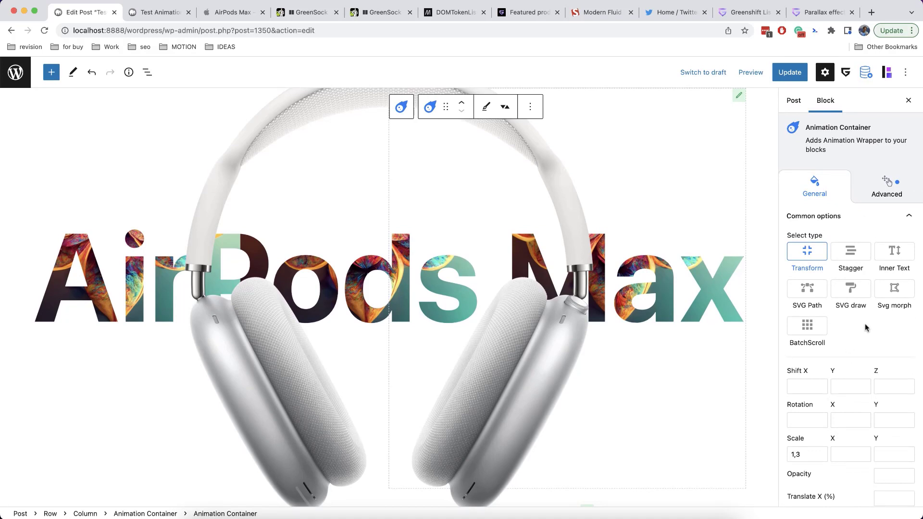
{"action": "scroll", "coordinate": [865, 327], "scroll_direction": "down", "scroll_amount": 2}
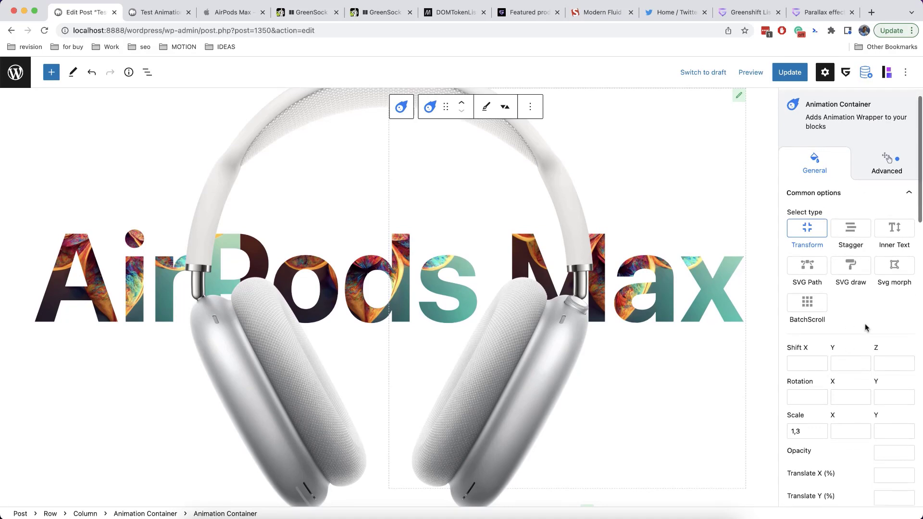
{"action": "scroll", "coordinate": [816, 346], "scroll_direction": "down", "scroll_amount": 3}
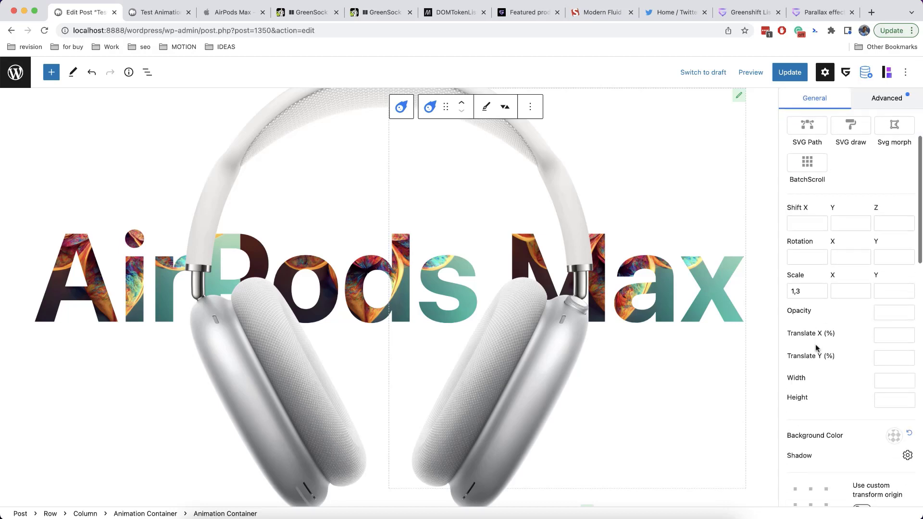
{"action": "scroll", "coordinate": [842, 354], "scroll_direction": "up", "scroll_amount": 5}
{"action": "left_click", "coordinate": [872, 197]}
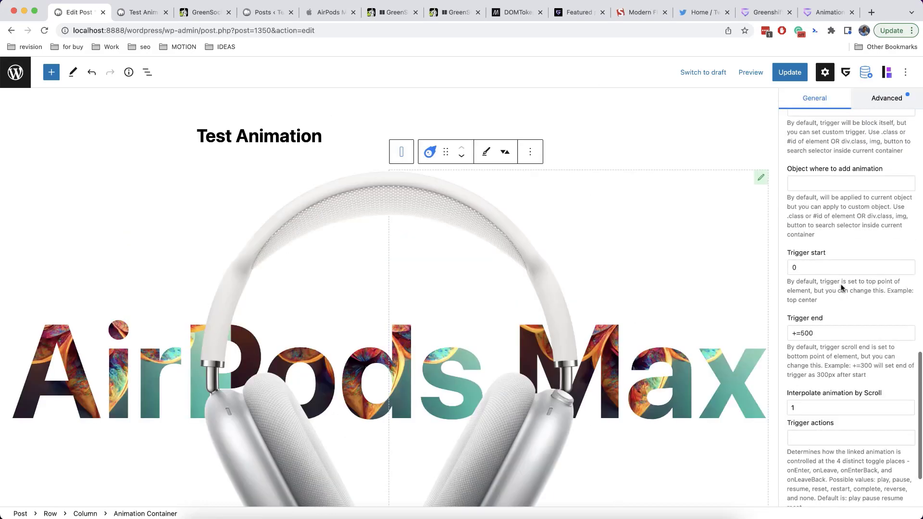
{"action": "scroll", "coordinate": [783, 289], "scroll_direction": "up", "scroll_amount": 10}
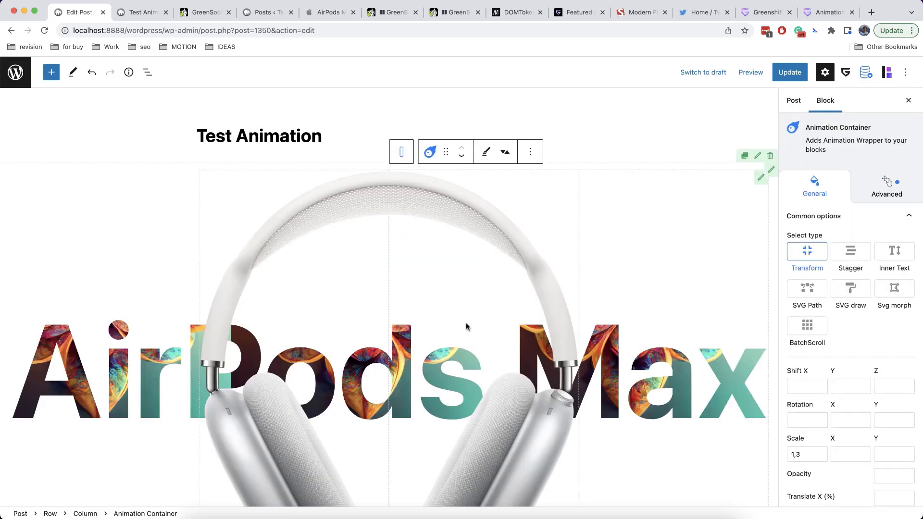
Scroll past the trigger and Scroll snap settings and expand the Multiple Animation panel
{"action": "scroll", "coordinate": [468, 325], "scroll_direction": "down", "scroll_amount": 5}
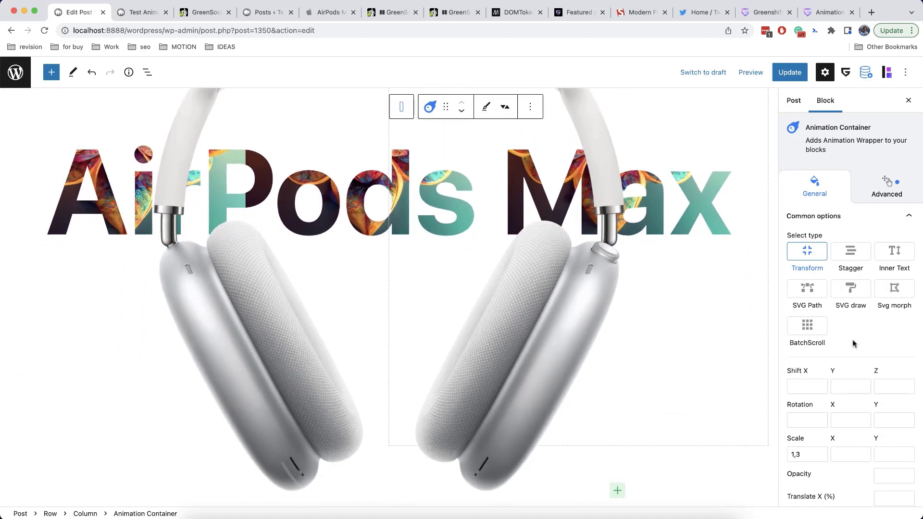
{"action": "scroll", "coordinate": [853, 343], "scroll_direction": "down", "scroll_amount": 5}
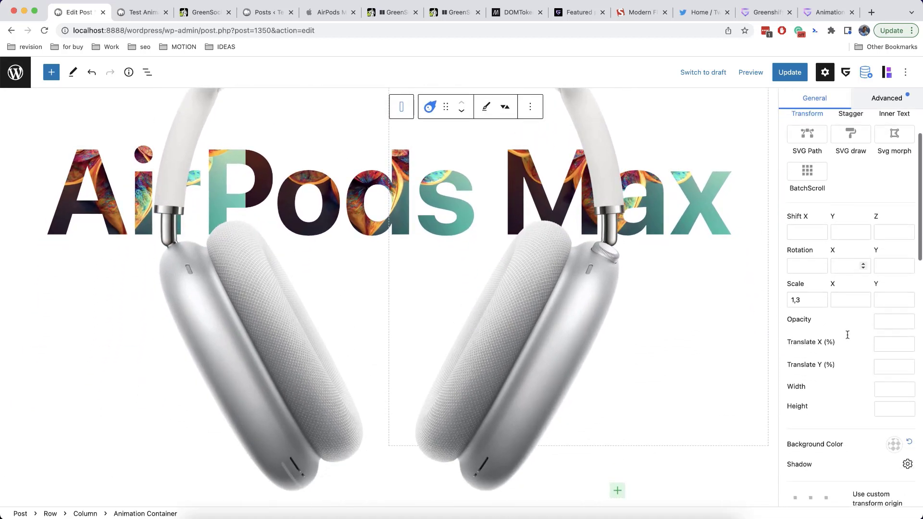
{"action": "scroll", "coordinate": [847, 335], "scroll_direction": "down", "scroll_amount": 10}
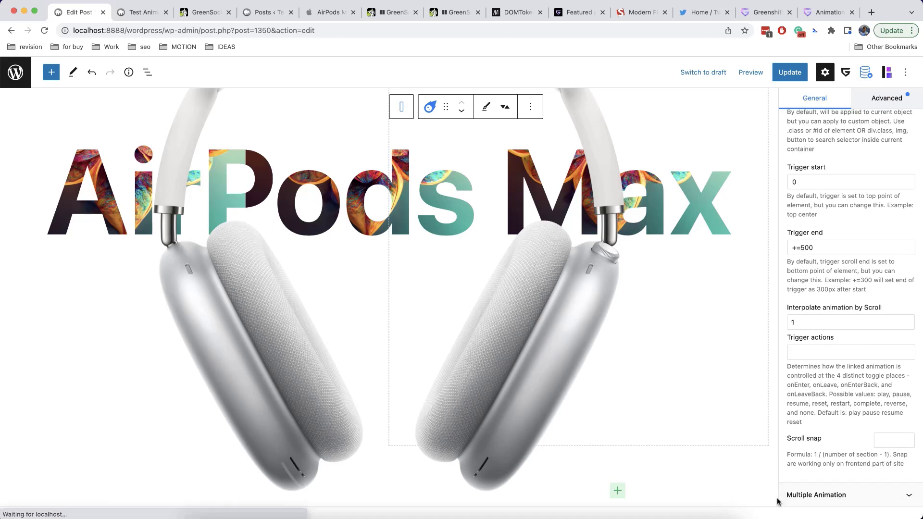
{"action": "left_click", "coordinate": [800, 495]}
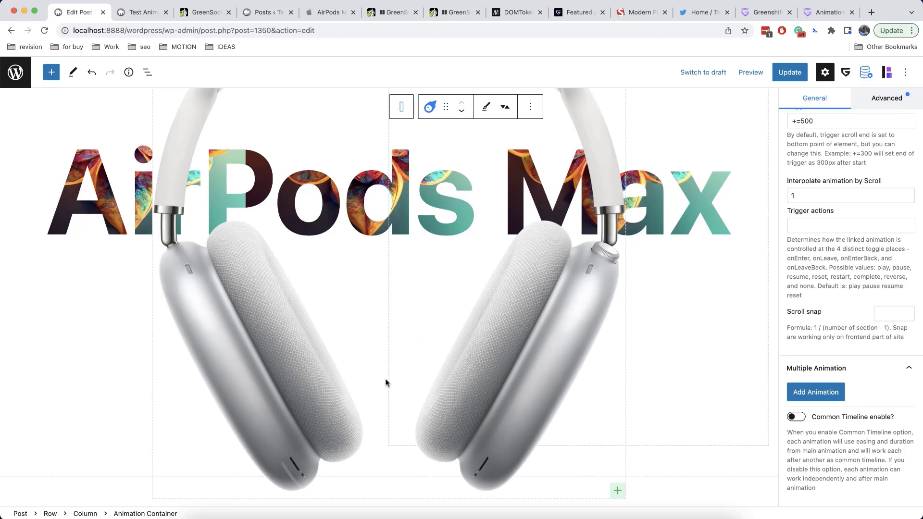
After checking the GreenShift docs, add an Animation - 1 entry and expand it
{"action": "left_click", "coordinate": [824, 12]}
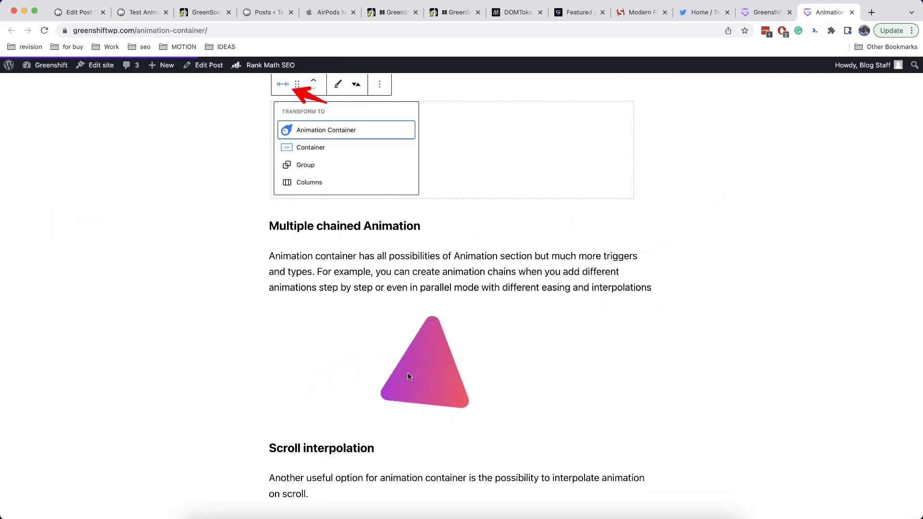
{"action": "left_click", "coordinate": [80, 14]}
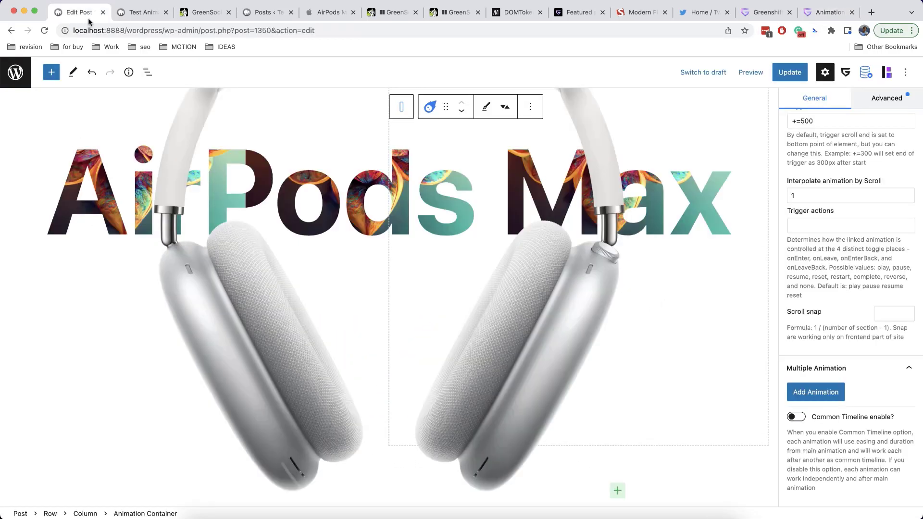
{"action": "left_click", "coordinate": [826, 397]}
{"action": "left_click", "coordinate": [835, 399]}
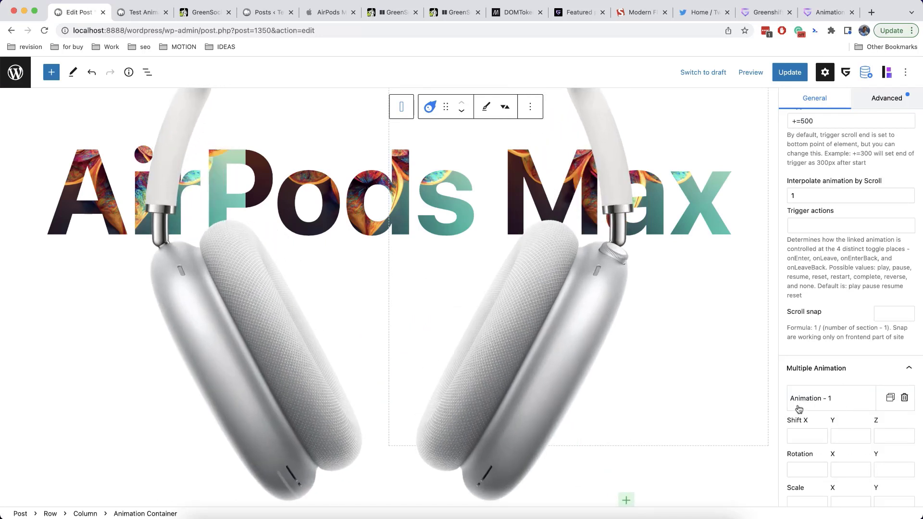
Set Animation - 1's Scale X to 2, with Duration 1
{"action": "scroll", "coordinate": [807, 397], "scroll_direction": "down", "scroll_amount": 5}
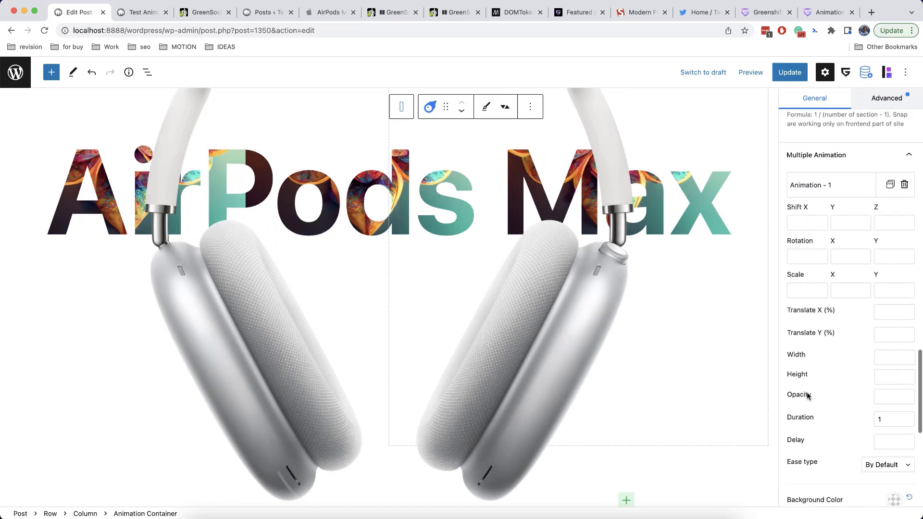
{"action": "scroll", "coordinate": [808, 397], "scroll_direction": "down", "scroll_amount": 1}
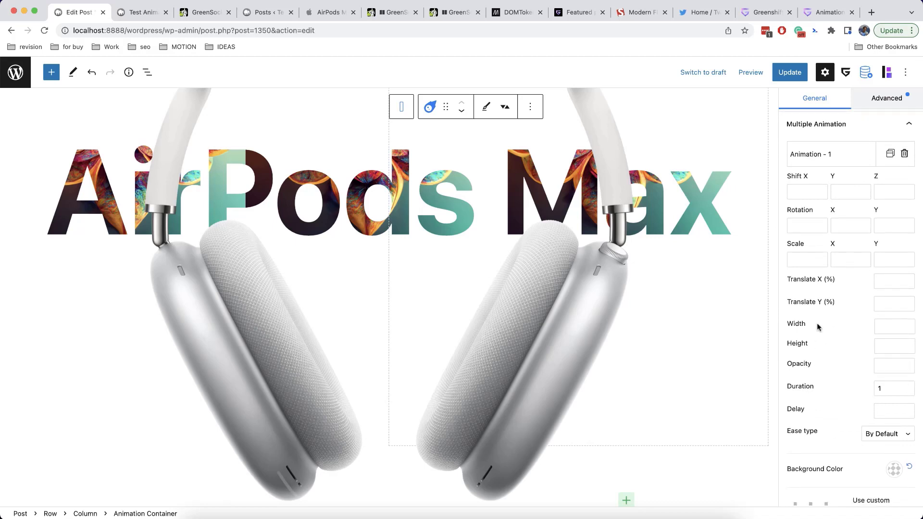
{"action": "type", "text": "2"}
{"action": "scroll", "coordinate": [834, 313], "scroll_direction": "down", "scroll_amount": 3}
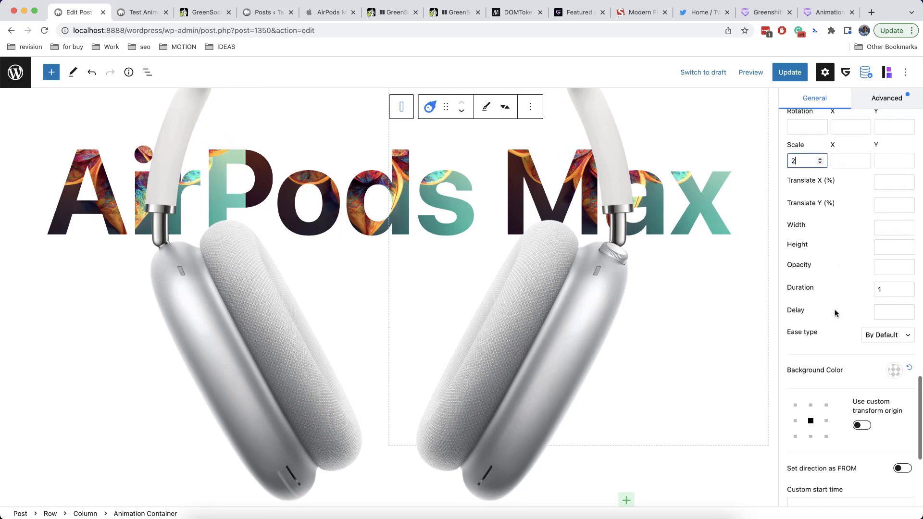
{"action": "scroll", "coordinate": [835, 313], "scroll_direction": "down", "scroll_amount": 3}
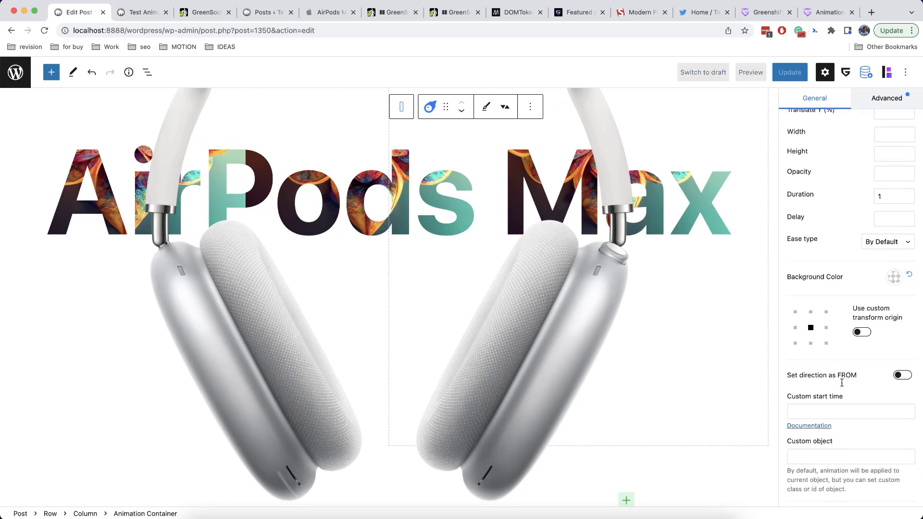
{"action": "scroll", "coordinate": [841, 382], "scroll_direction": "down", "scroll_amount": 4}
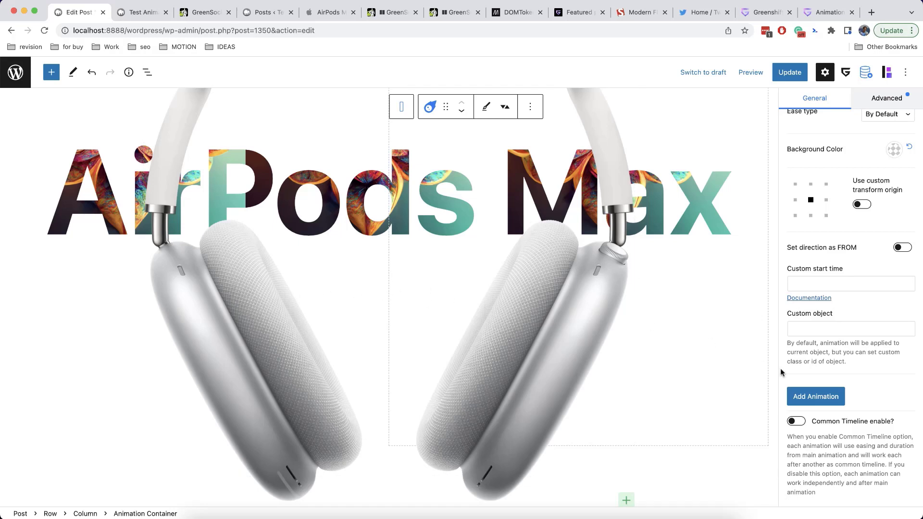
{"action": "scroll", "coordinate": [844, 360], "scroll_direction": "up", "scroll_amount": 10}
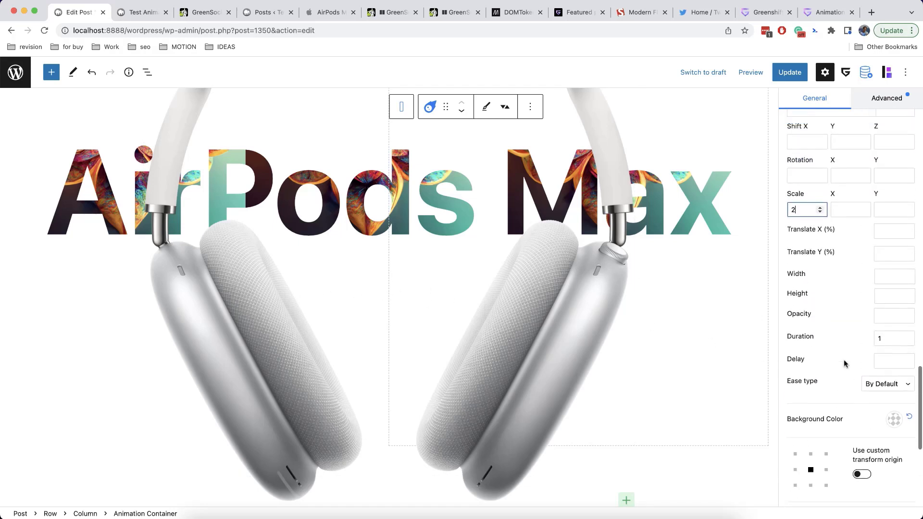
{"action": "scroll", "coordinate": [843, 343], "scroll_direction": "up", "scroll_amount": 2}
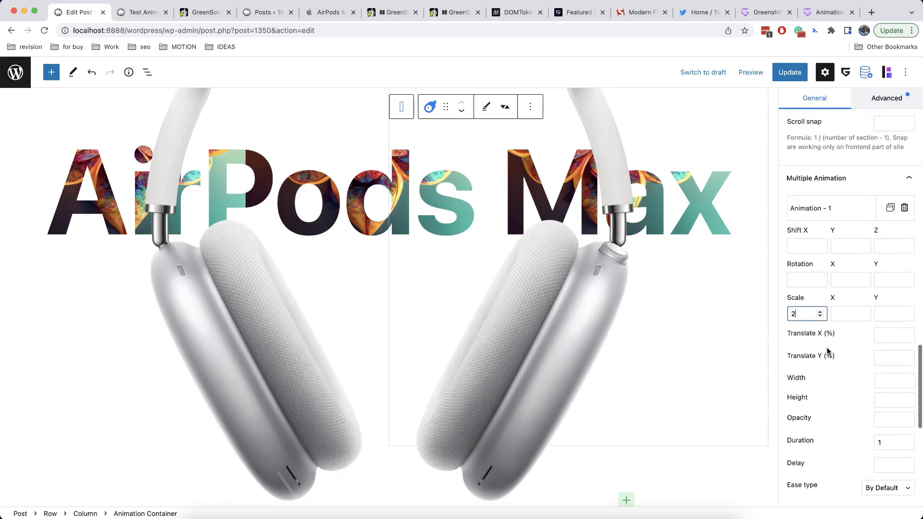
{"action": "scroll", "coordinate": [842, 346], "scroll_direction": "down", "scroll_amount": 1}
{"action": "scroll", "coordinate": [840, 356], "scroll_direction": "down", "scroll_amount": 5}
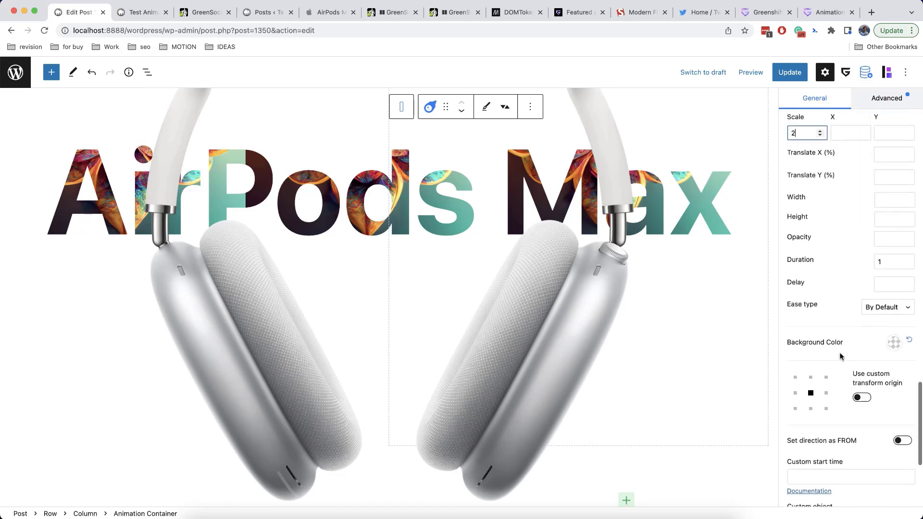
{"action": "scroll", "coordinate": [841, 355], "scroll_direction": "up", "scroll_amount": 6}
{"action": "scroll", "coordinate": [837, 336], "scroll_direction": "down", "scroll_amount": 1}
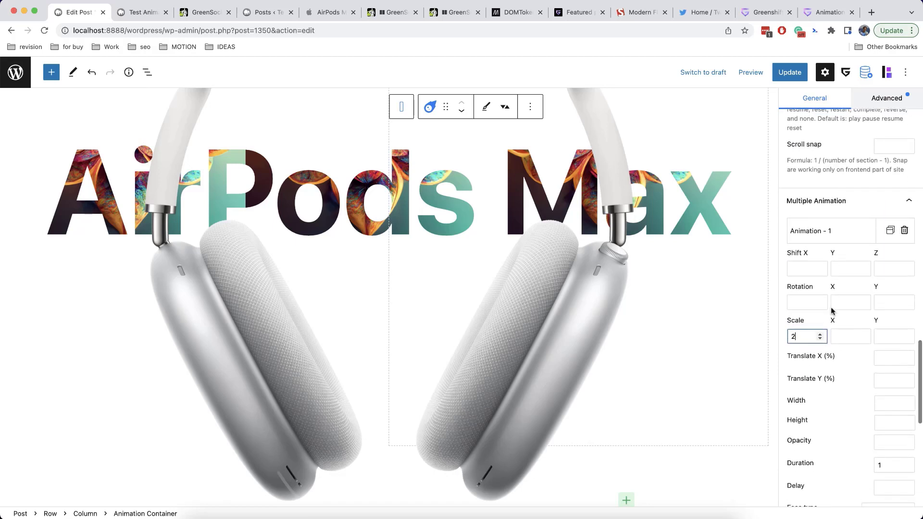
{"action": "scroll", "coordinate": [832, 310], "scroll_direction": "up", "scroll_amount": 5}
{"action": "scroll", "coordinate": [825, 303], "scroll_direction": "down", "scroll_amount": 15}
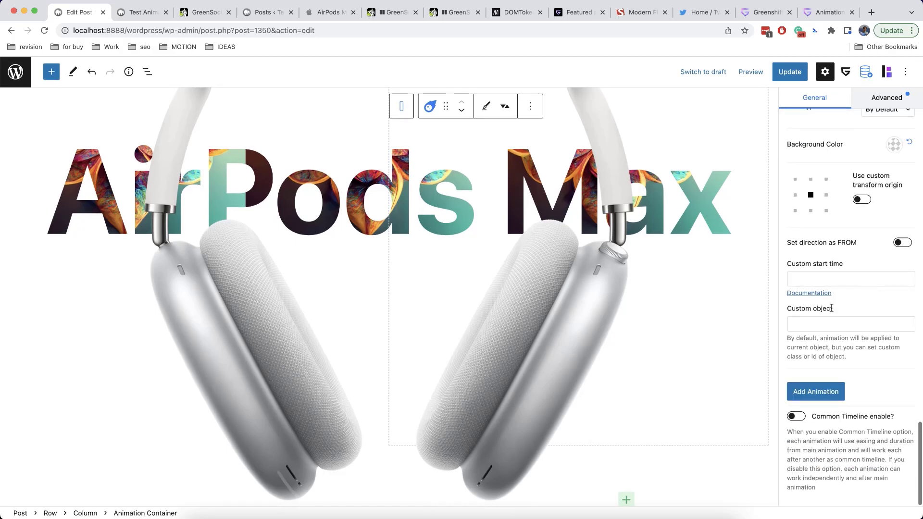
Open the GreenSock Timeline docs in a new tab and highlight the '+=50%' position example
{"action": "right_click", "coordinate": [810, 295]}
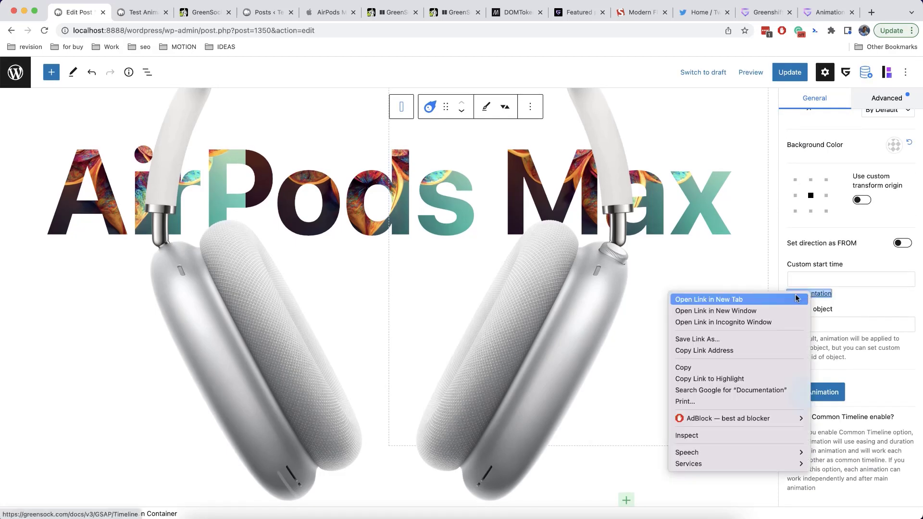
{"action": "left_click", "coordinate": [795, 299]}
{"action": "left_click", "coordinate": [136, 13]}
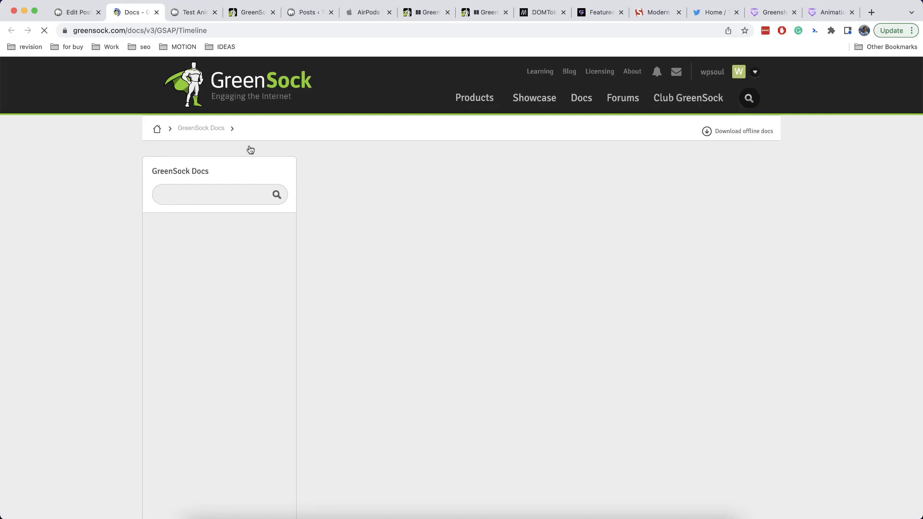
{"action": "scroll", "coordinate": [402, 345], "scroll_direction": "down", "scroll_amount": 15}
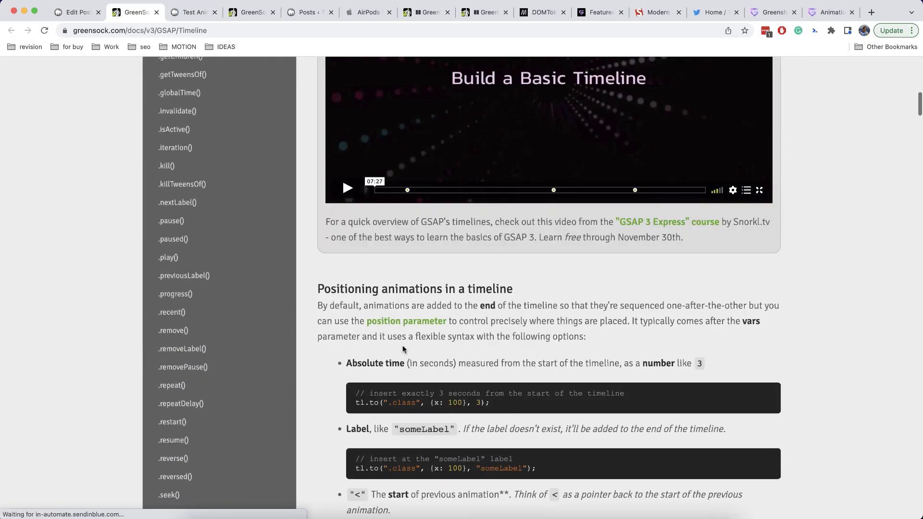
{"action": "scroll", "coordinate": [402, 346], "scroll_direction": "down", "scroll_amount": 10}
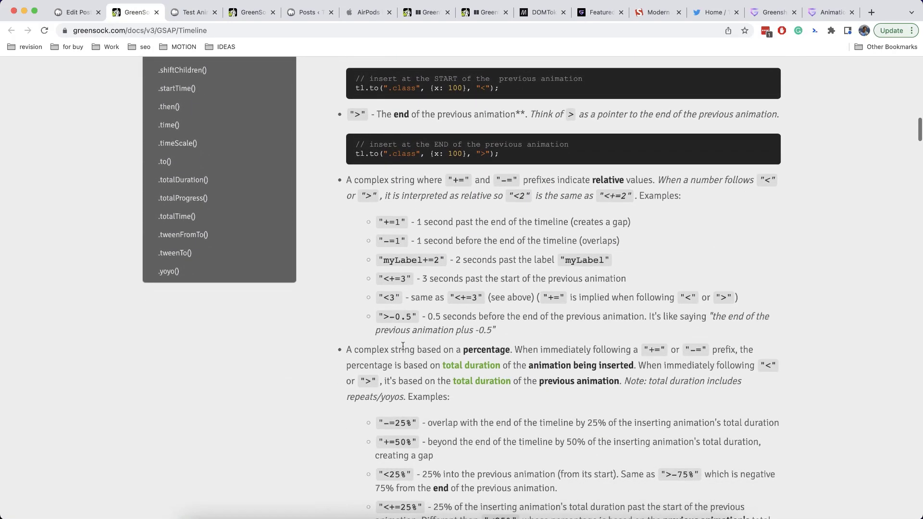
{"action": "scroll", "coordinate": [397, 278], "scroll_direction": "down", "scroll_amount": 4}
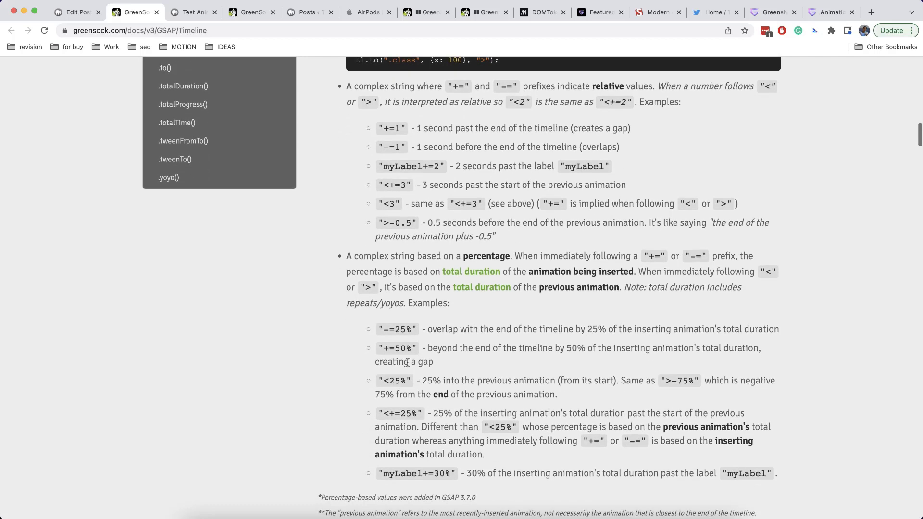
{"action": "scroll", "coordinate": [403, 350], "scroll_direction": "down", "scroll_amount": 3}
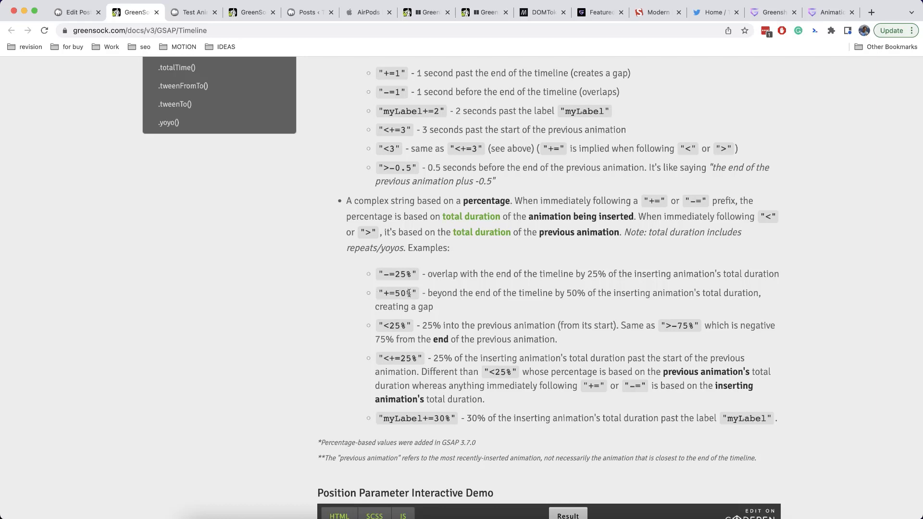
{"action": "left_click_drag", "start_coordinate": [409, 293], "coordinate": [393, 291]}
{"action": "left_click", "coordinate": [85, 17]}
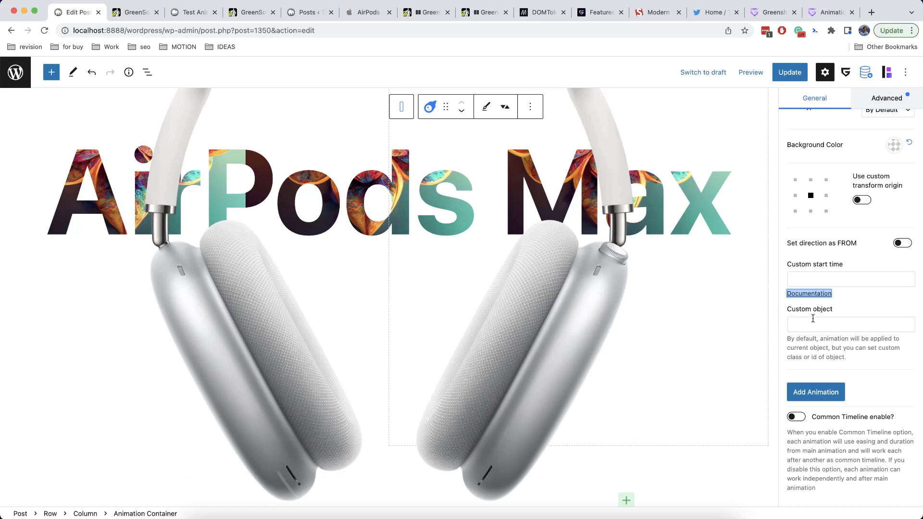
Enter +=50% as Animation - 1's custom start time
{"action": "left_click", "coordinate": [849, 280]}
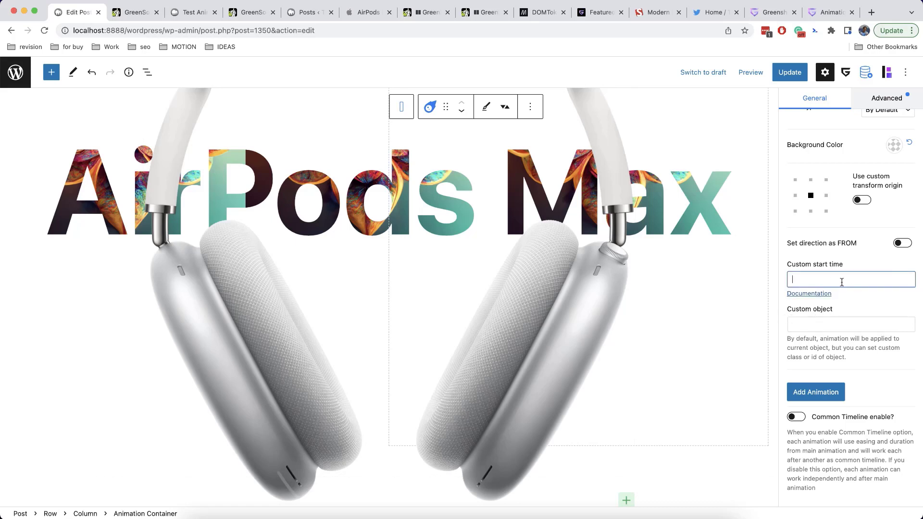
{"action": "type", "text": "+=50%"}
{"action": "left_click", "coordinate": [860, 304]}
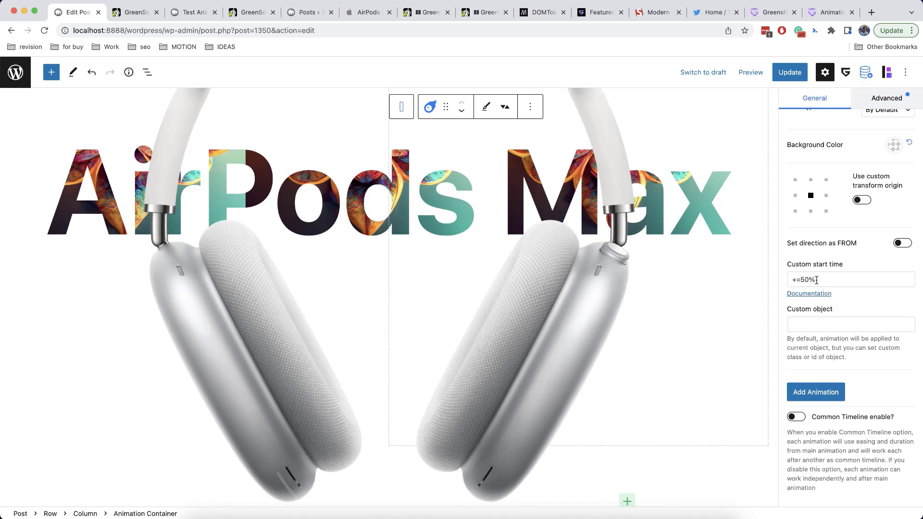
{"action": "scroll", "coordinate": [827, 274], "scroll_direction": "up", "scroll_amount": 5}
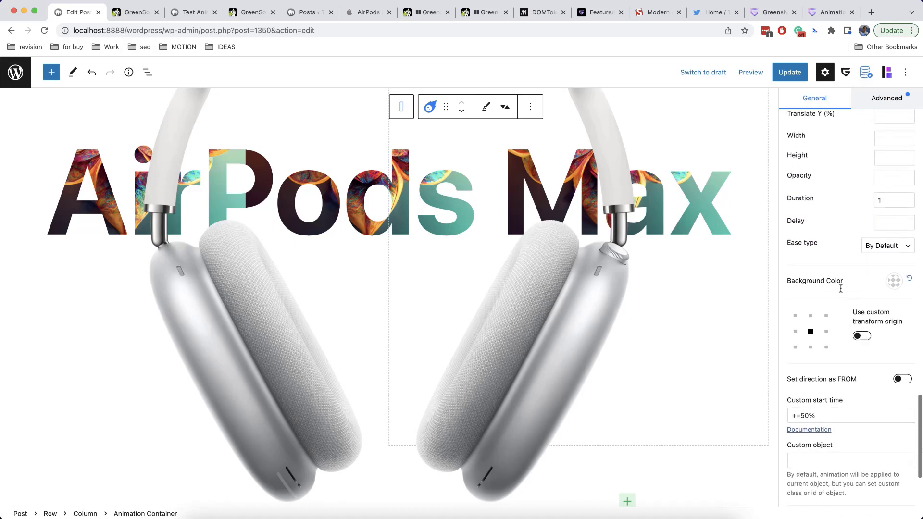
{"action": "scroll", "coordinate": [846, 243], "scroll_direction": "down", "scroll_amount": 5}
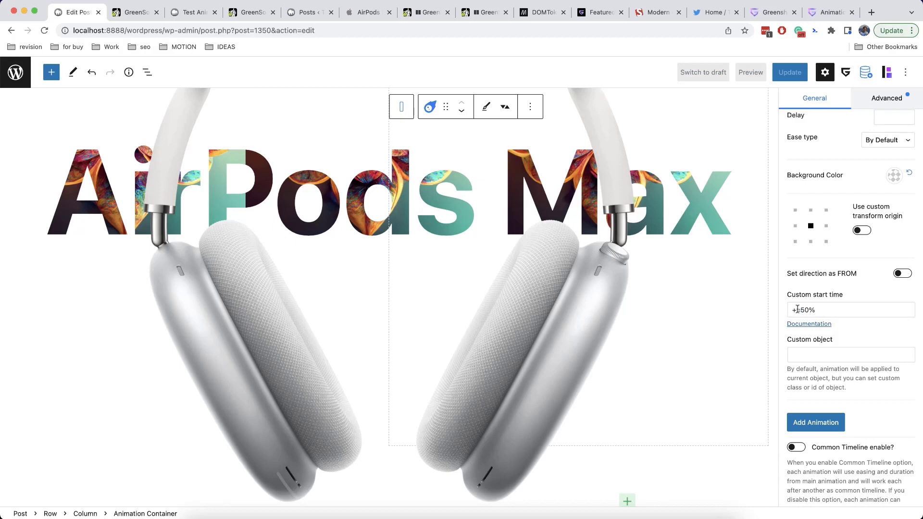
{"action": "scroll", "coordinate": [835, 309], "scroll_direction": "up", "scroll_amount": 15}
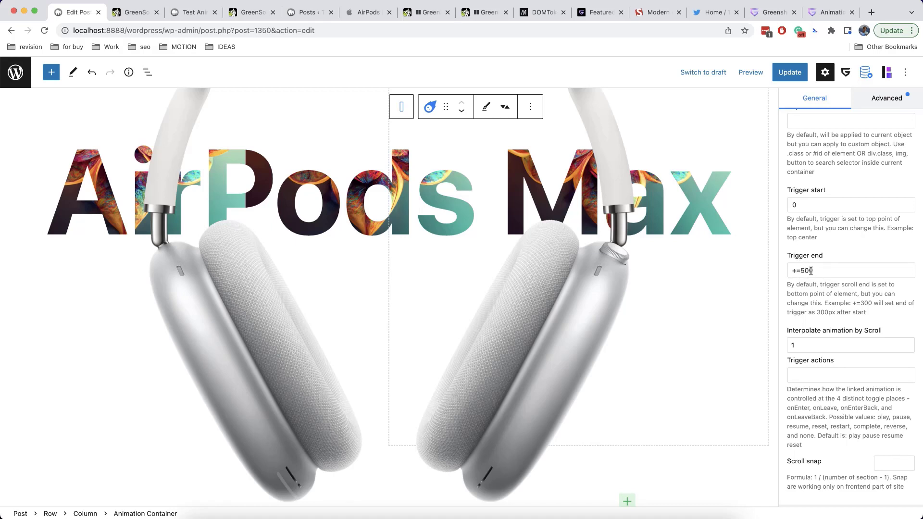
{"action": "scroll", "coordinate": [818, 272], "scroll_direction": "down", "scroll_amount": 10}
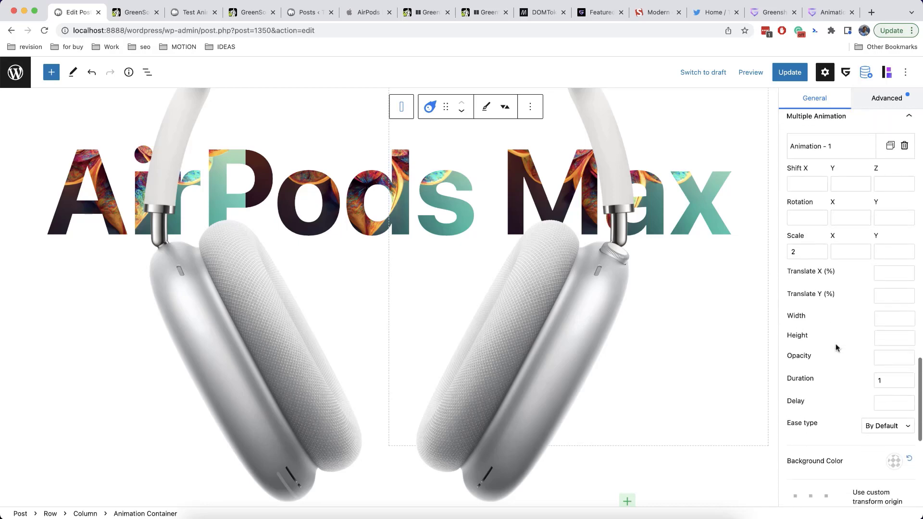
{"action": "scroll", "coordinate": [831, 258], "scroll_direction": "up", "scroll_amount": 10}
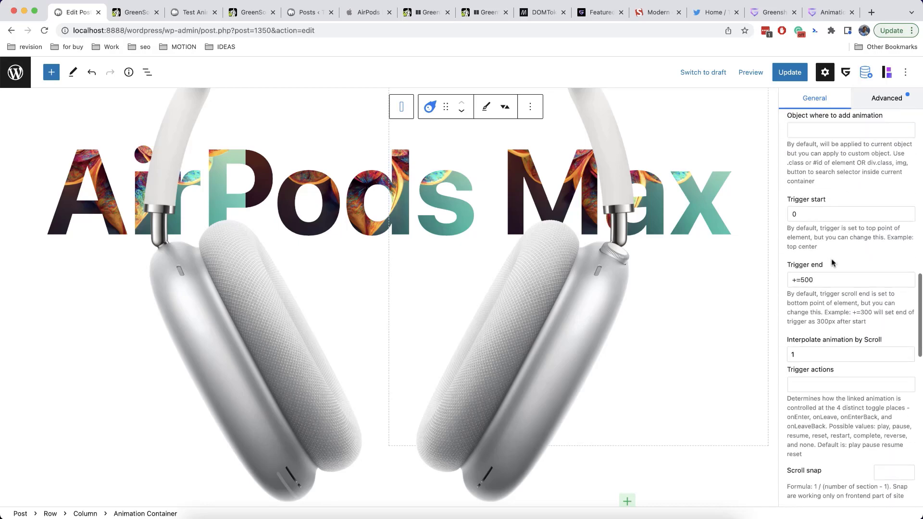
{"action": "scroll", "coordinate": [831, 260], "scroll_direction": "up", "scroll_amount": 10}
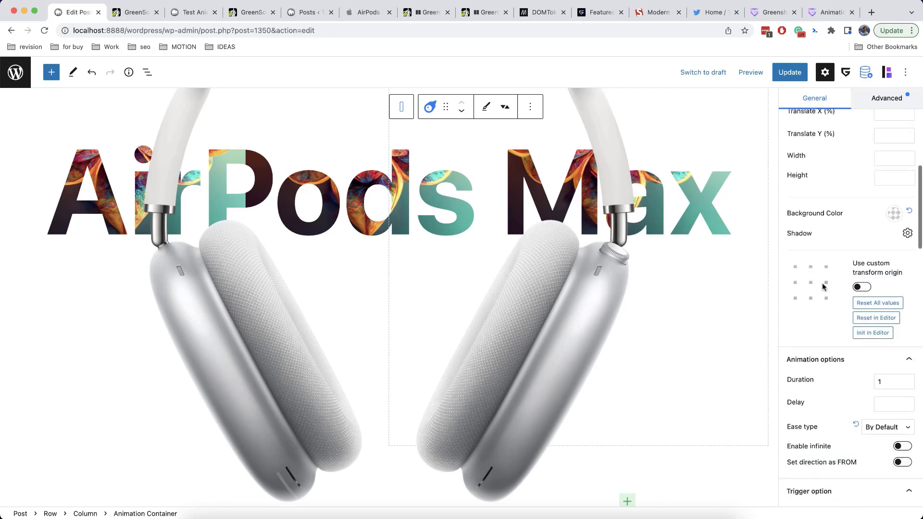
{"action": "scroll", "coordinate": [821, 220], "scroll_direction": "down", "scroll_amount": 12}
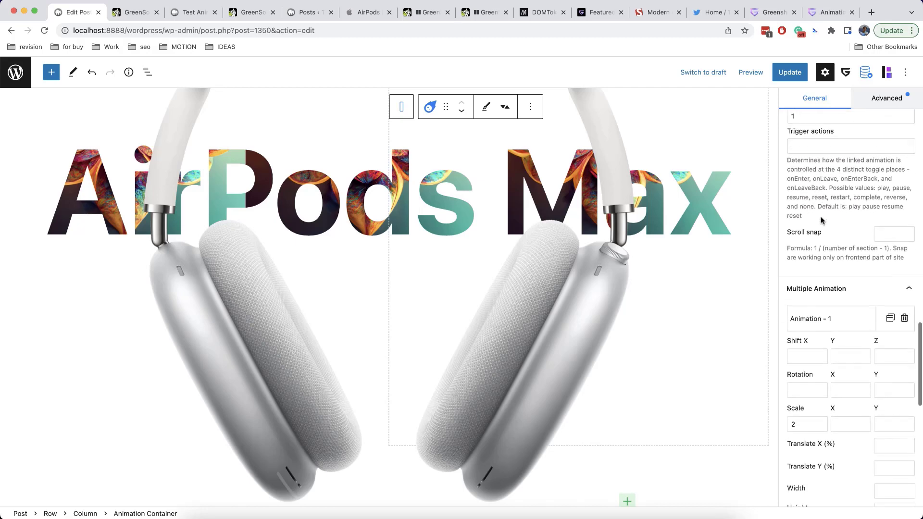
{"action": "scroll", "coordinate": [824, 239], "scroll_direction": "up", "scroll_amount": 3}
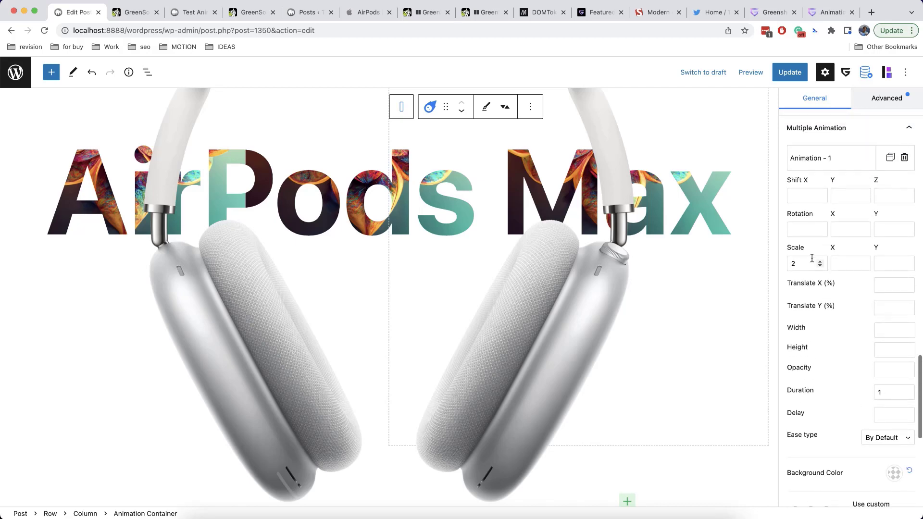
{"action": "scroll", "coordinate": [675, 255], "scroll_direction": "up", "scroll_amount": 5}
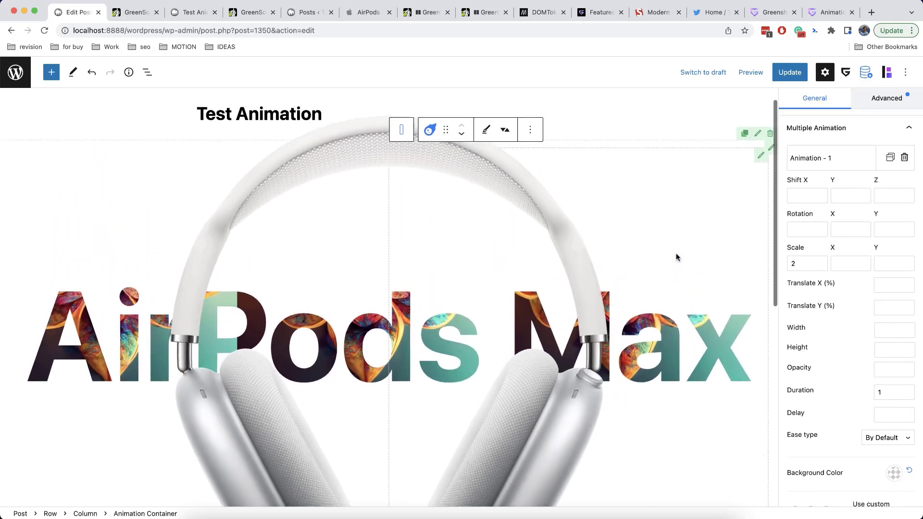
{"action": "scroll", "coordinate": [676, 258], "scroll_direction": "down", "scroll_amount": 5}
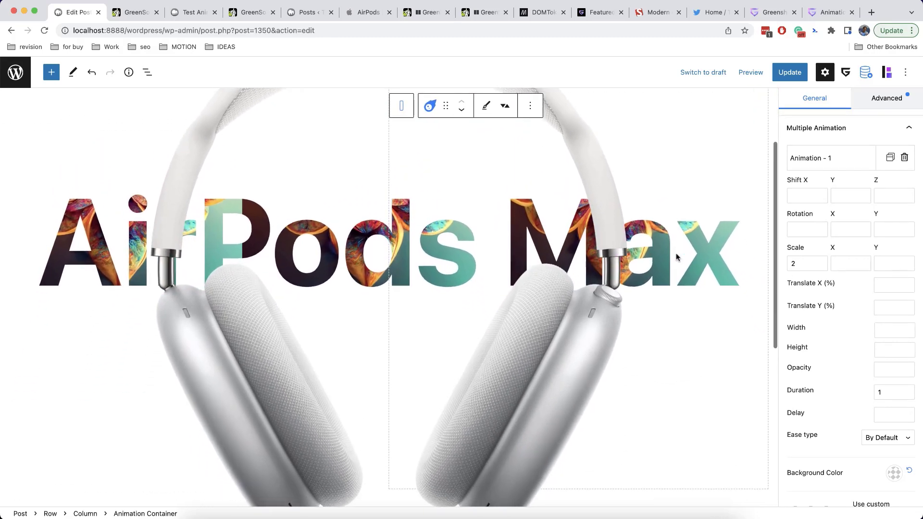
{"action": "scroll", "coordinate": [676, 257], "scroll_direction": "down", "scroll_amount": 5}
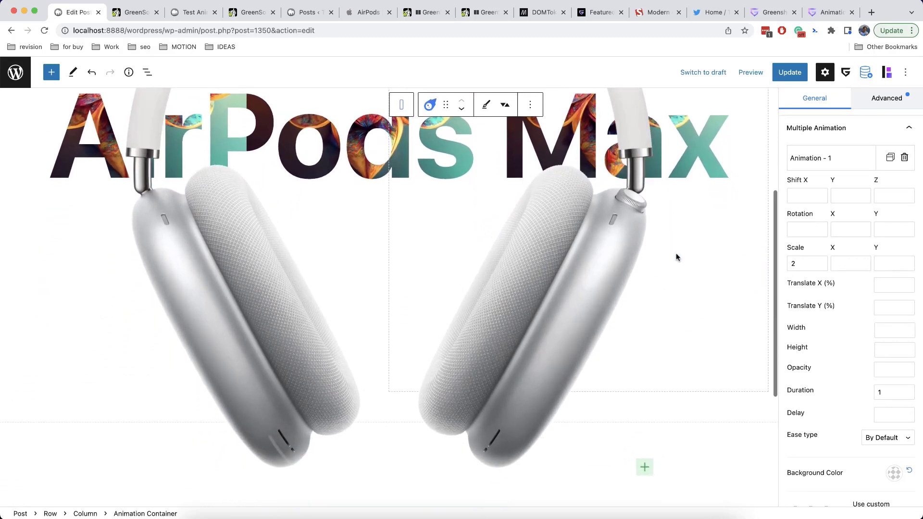
{"action": "scroll", "coordinate": [676, 253], "scroll_direction": "down", "scroll_amount": 5}
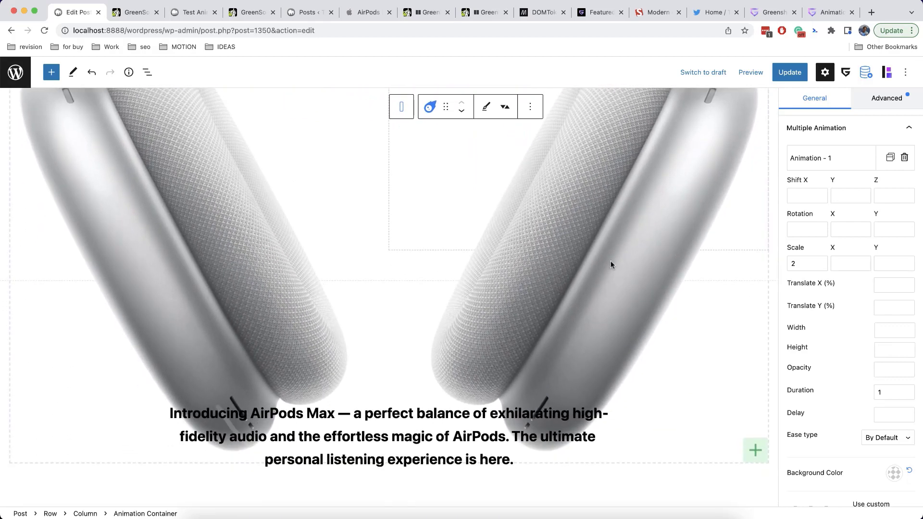
{"action": "scroll", "coordinate": [602, 265], "scroll_direction": "up", "scroll_amount": 5}
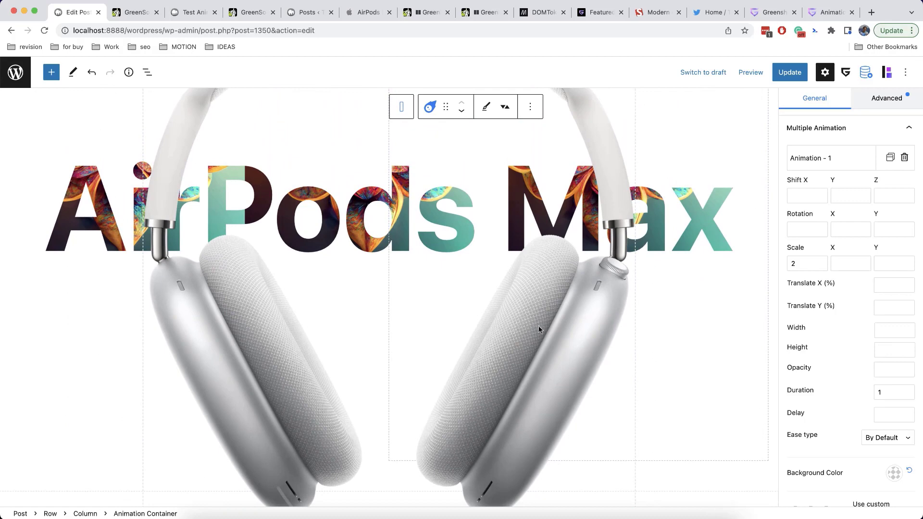
{"action": "scroll", "coordinate": [525, 302], "scroll_direction": "down", "scroll_amount": 5}
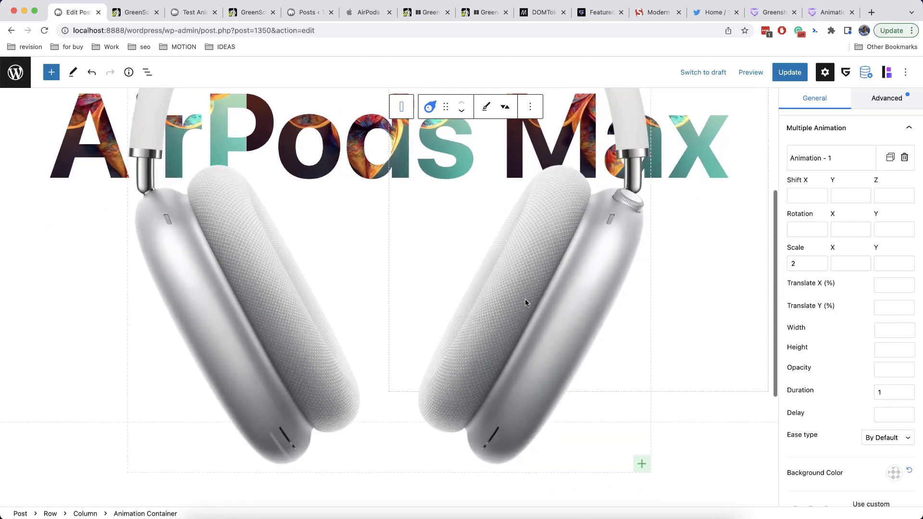
{"action": "scroll", "coordinate": [525, 302], "scroll_direction": "up", "scroll_amount": 5}
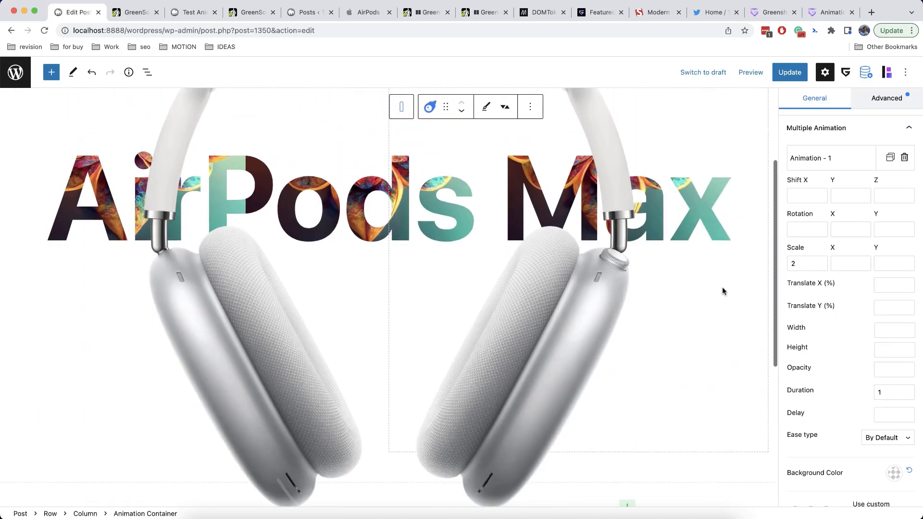
{"action": "scroll", "coordinate": [842, 288], "scroll_direction": "up", "scroll_amount": 1}
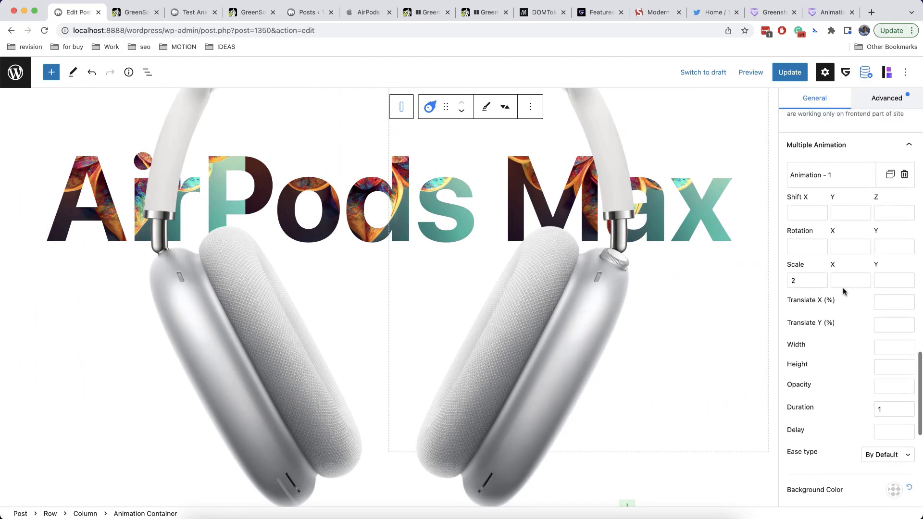
{"action": "scroll", "coordinate": [843, 291], "scroll_direction": "down", "scroll_amount": 2}
Set Animation - 1's opacity to 1
{"action": "left_click", "coordinate": [889, 355]}
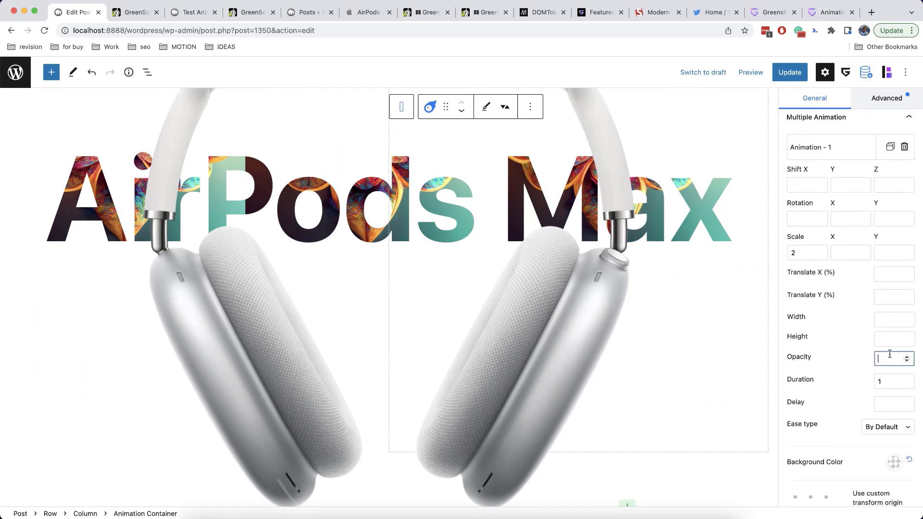
{"action": "type", "text": "1"}
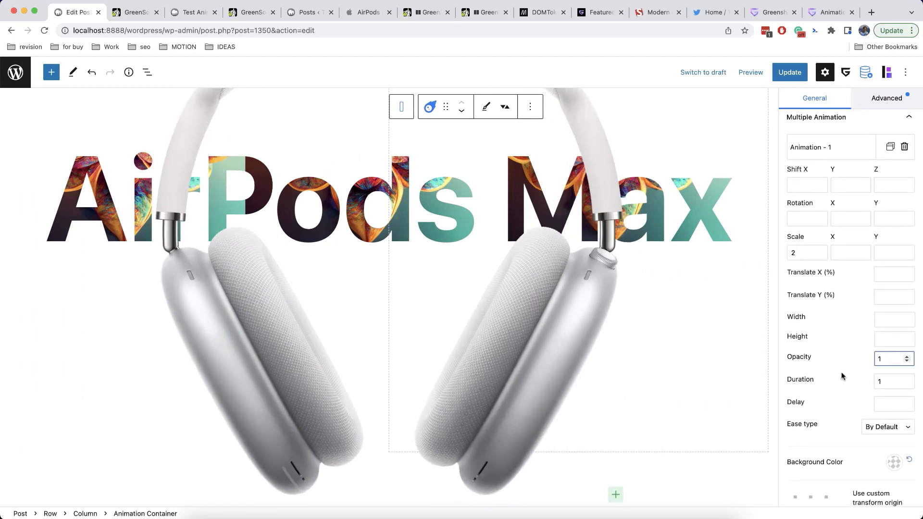
{"action": "left_click", "coordinate": [838, 377]}
{"action": "scroll", "coordinate": [570, 300], "scroll_direction": "down", "scroll_amount": 3}
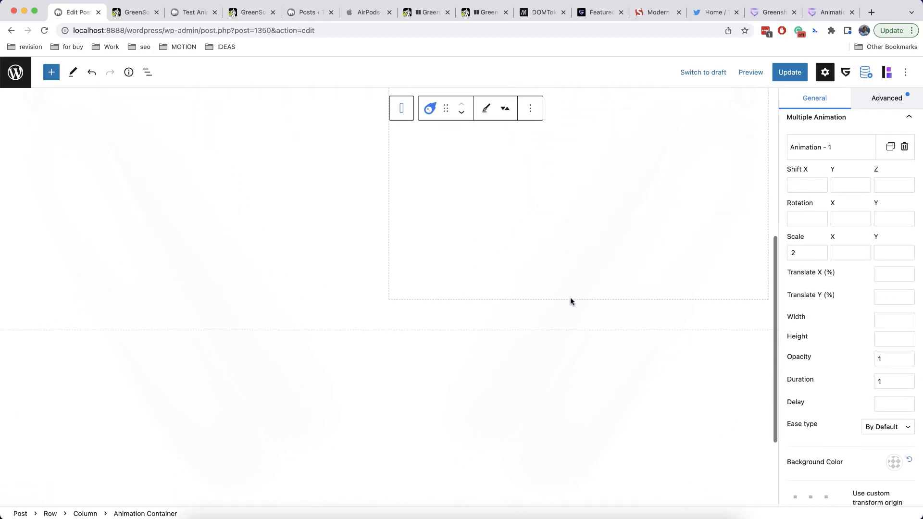
{"action": "scroll", "coordinate": [570, 301], "scroll_direction": "up", "scroll_amount": 3}
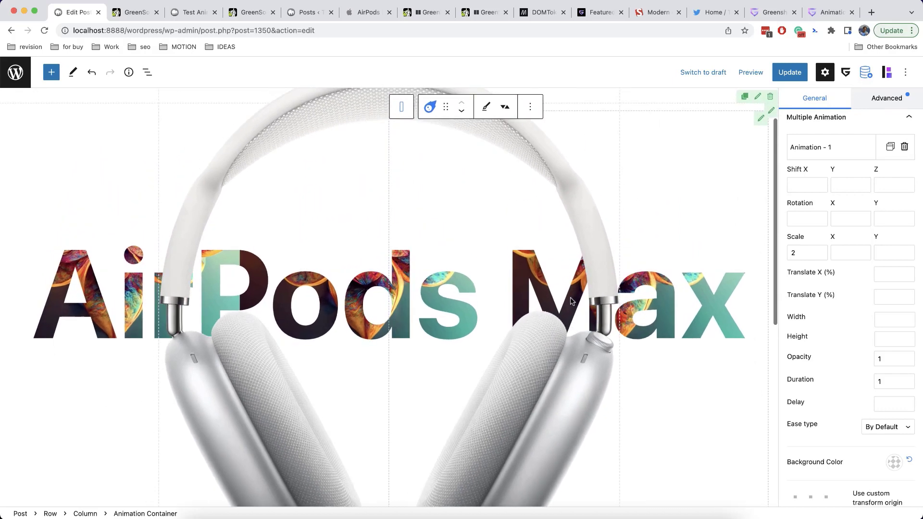
{"action": "scroll", "coordinate": [570, 301], "scroll_direction": "up", "scroll_amount": 2}
{"action": "scroll", "coordinate": [570, 301], "scroll_direction": "down", "scroll_amount": 6}
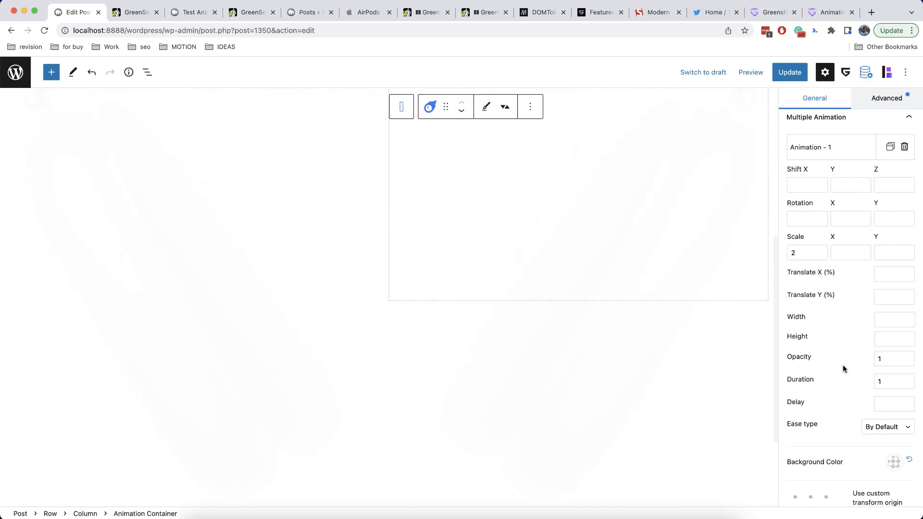
{"action": "scroll", "coordinate": [843, 367], "scroll_direction": "down", "scroll_amount": 7}
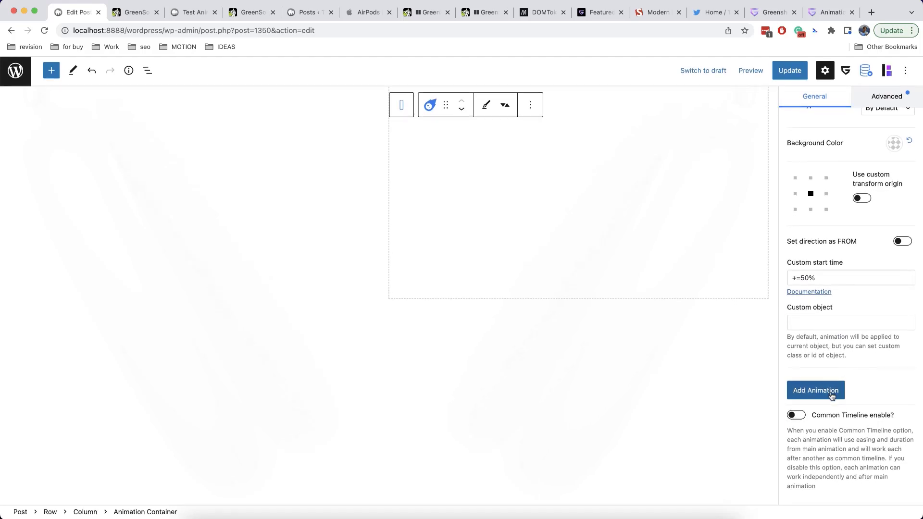
Enable Common Timeline for the headphones animations, then move to the play-icon draft post
{"action": "left_click", "coordinate": [798, 416]}
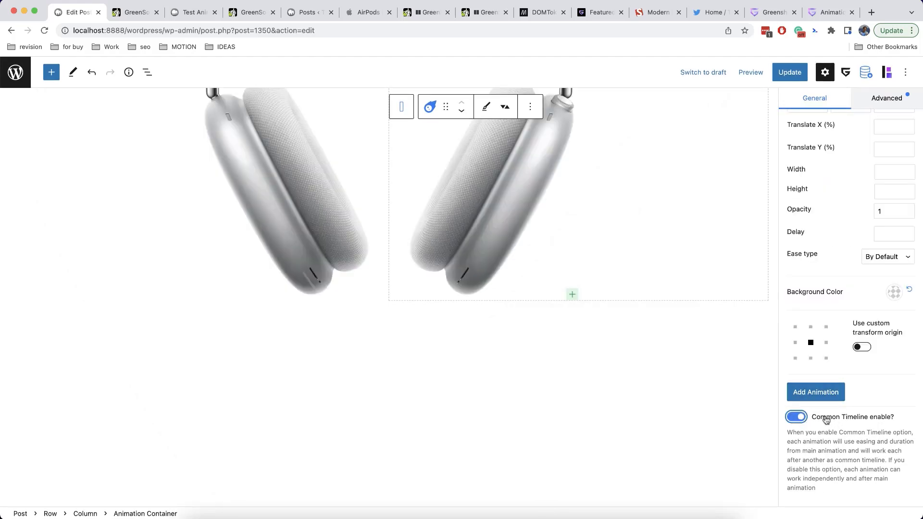
{"action": "scroll", "coordinate": [646, 306], "scroll_direction": "up", "scroll_amount": 1}
{"action": "scroll", "coordinate": [645, 305], "scroll_direction": "up", "scroll_amount": 4}
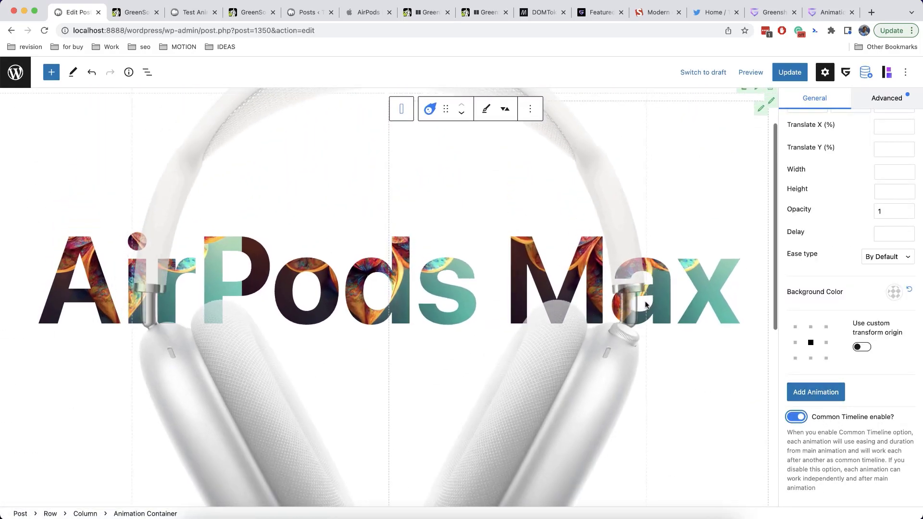
{"action": "scroll", "coordinate": [849, 287], "scroll_direction": "up", "scroll_amount": 4}
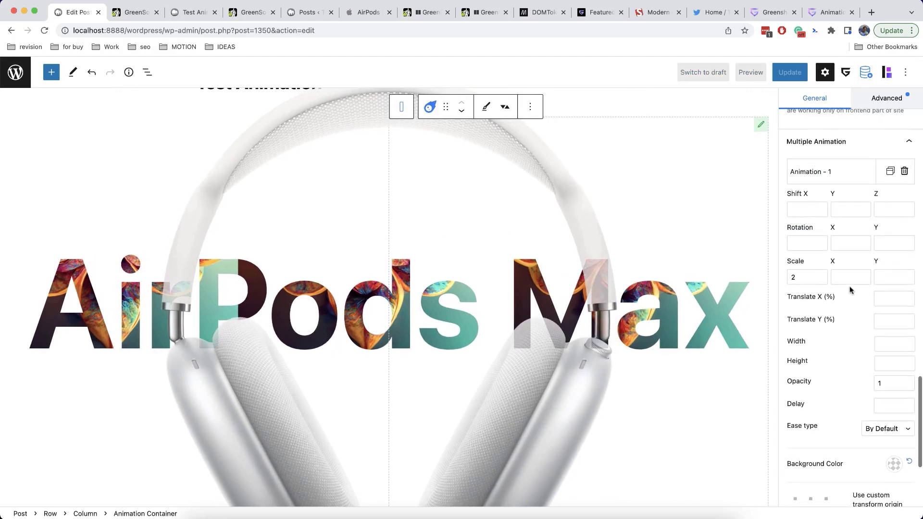
{"action": "scroll", "coordinate": [567, 354], "scroll_direction": "down", "scroll_amount": 1}
{"action": "scroll", "coordinate": [567, 354], "scroll_direction": "down", "scroll_amount": 2}
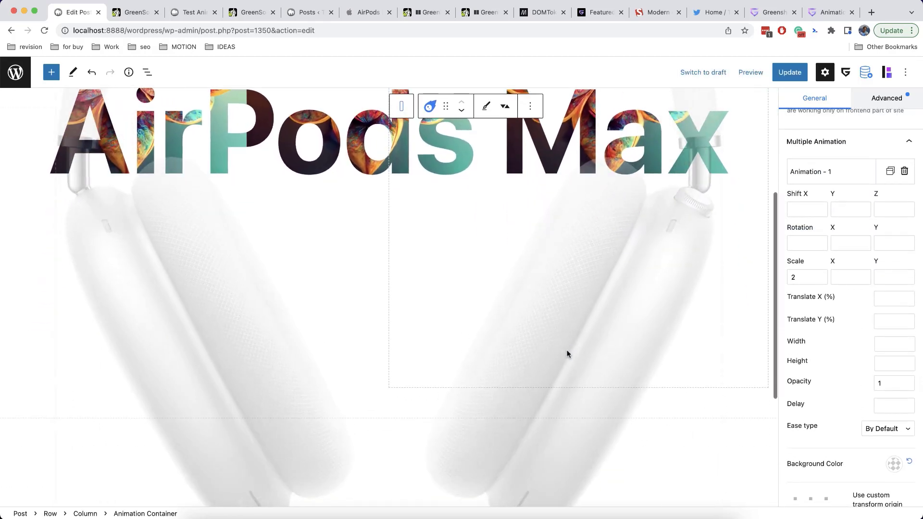
{"action": "scroll", "coordinate": [567, 354], "scroll_direction": "up", "scroll_amount": 3}
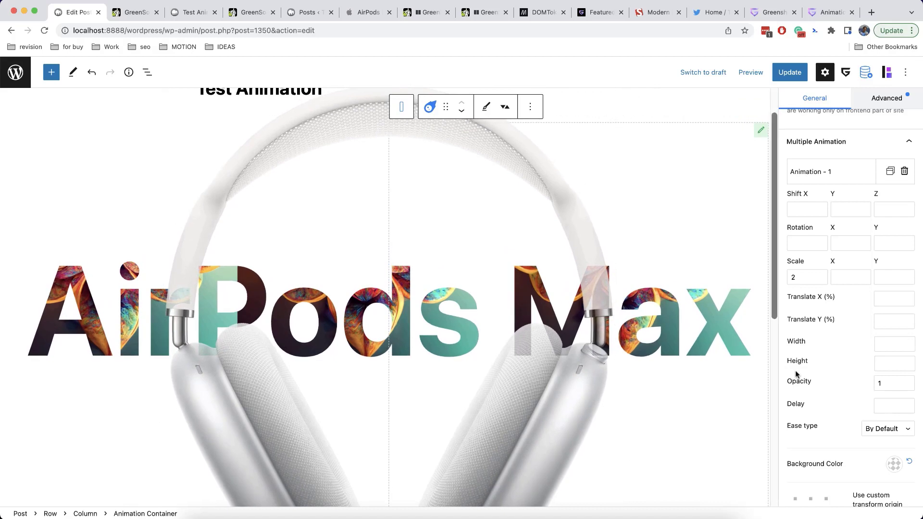
{"action": "scroll", "coordinate": [795, 370], "scroll_direction": "down", "scroll_amount": 4}
{"action": "left_click", "coordinate": [797, 395]}
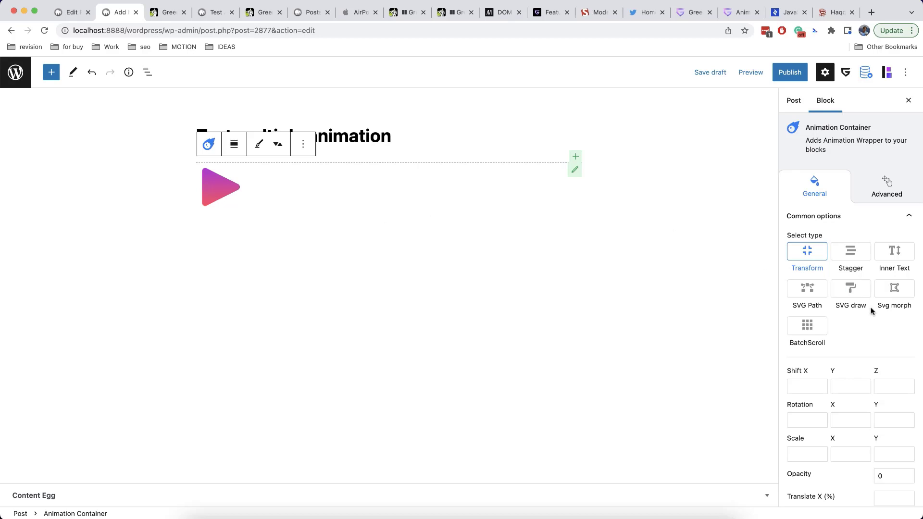
Select the play icon, then its parent Animation Container
{"action": "scroll", "coordinate": [864, 370], "scroll_direction": "down", "scroll_amount": 10}
{"action": "scroll", "coordinate": [864, 370], "scroll_direction": "up", "scroll_amount": 10}
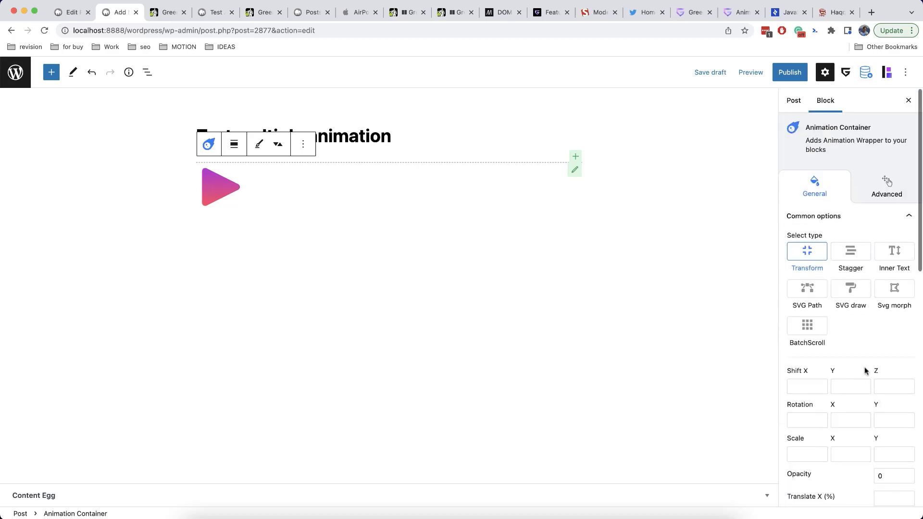
{"action": "left_click", "coordinate": [229, 198]}
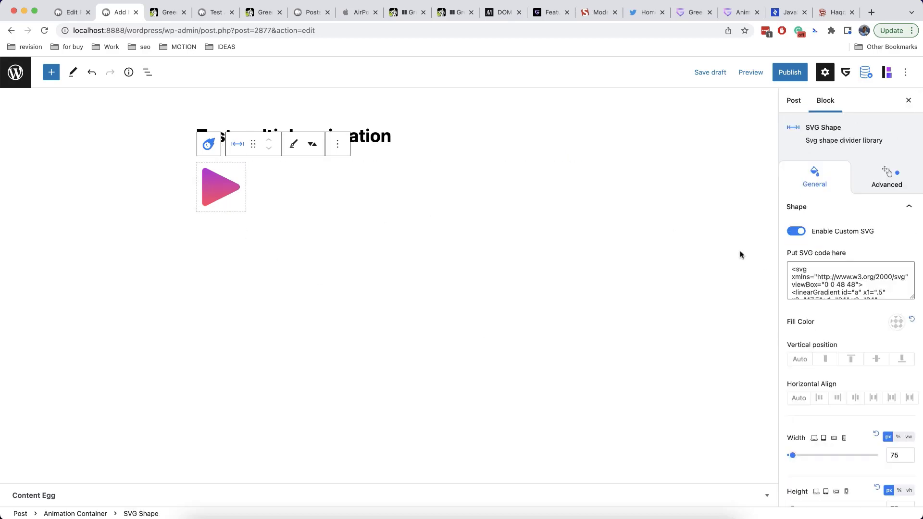
{"action": "scroll", "coordinate": [842, 333], "scroll_direction": "down", "scroll_amount": 3}
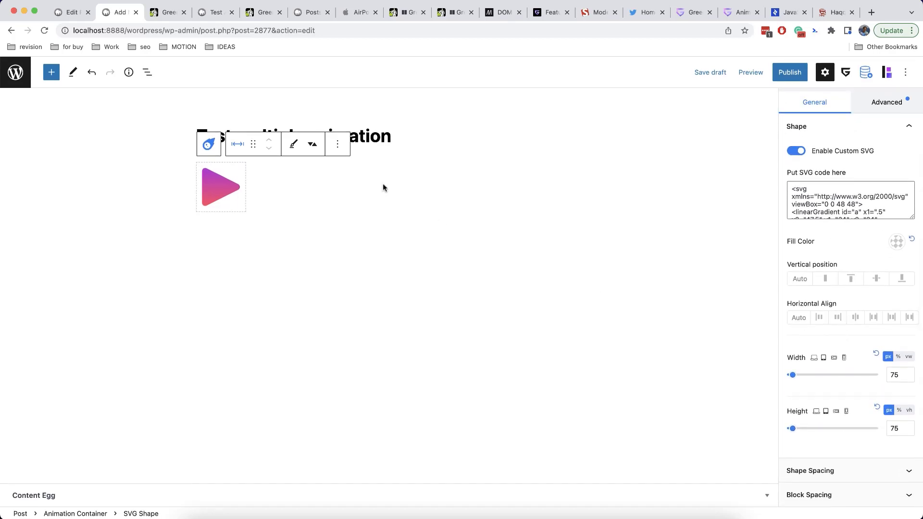
{"action": "left_click", "coordinate": [229, 144]}
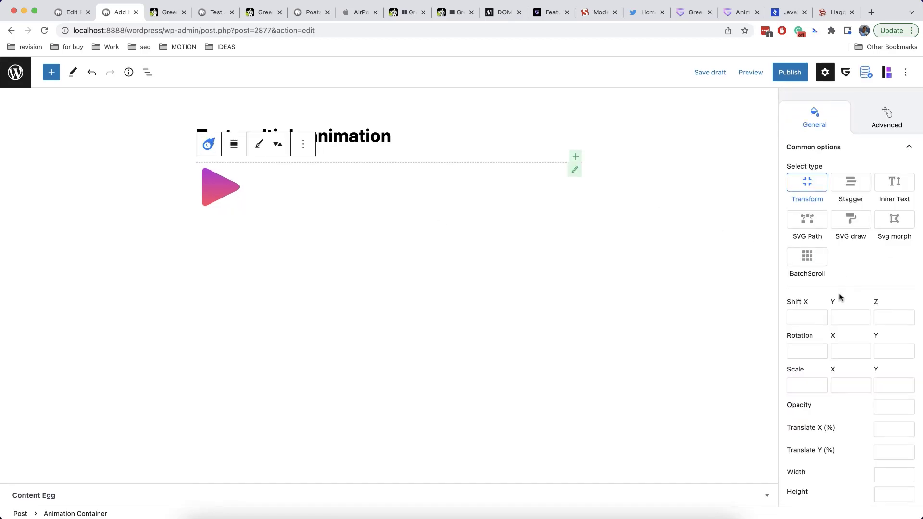
Set the container's Shift X to 500 and its Opacity to 0
{"action": "left_click", "coordinate": [799, 323]}
{"action": "type", "text": "500"}
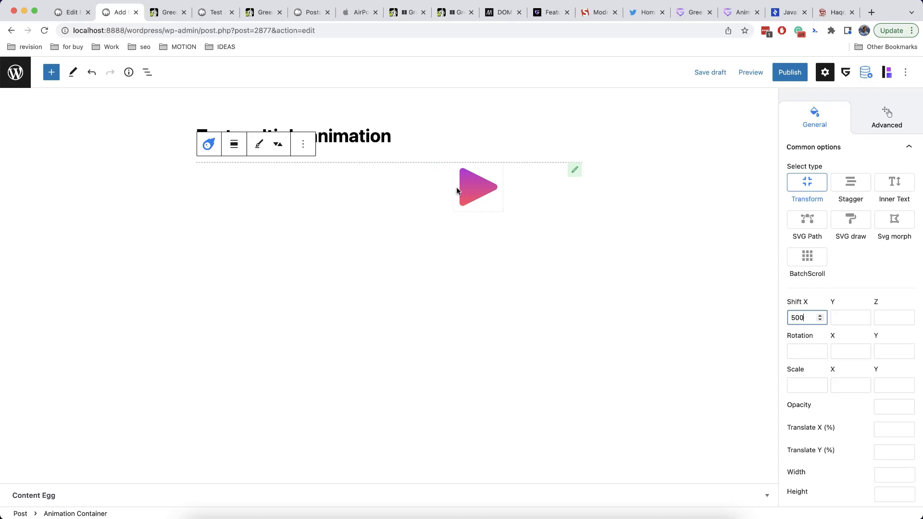
{"action": "scroll", "coordinate": [871, 342], "scroll_direction": "down", "scroll_amount": 3}
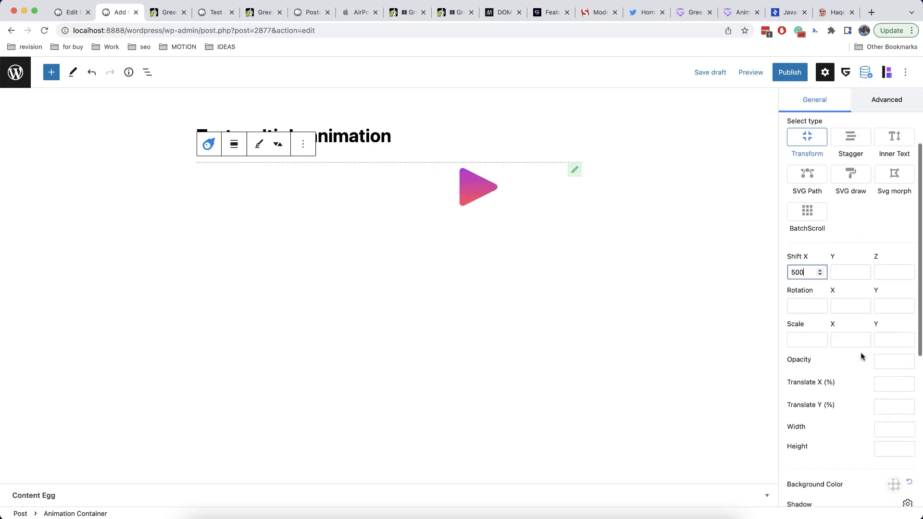
{"action": "left_click", "coordinate": [887, 331]}
{"action": "type", "text": "0"}
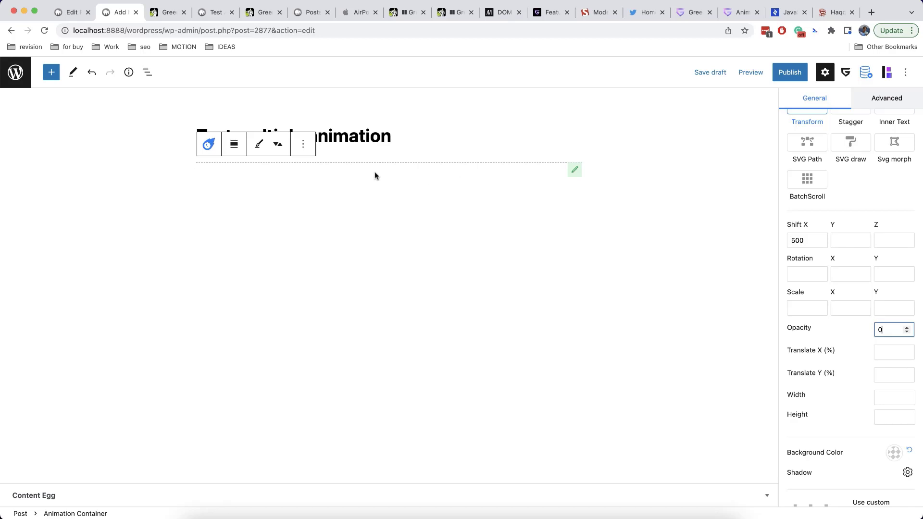
{"action": "left_click", "coordinate": [846, 335]}
{"action": "scroll", "coordinate": [846, 335], "scroll_direction": "down", "scroll_amount": 10}
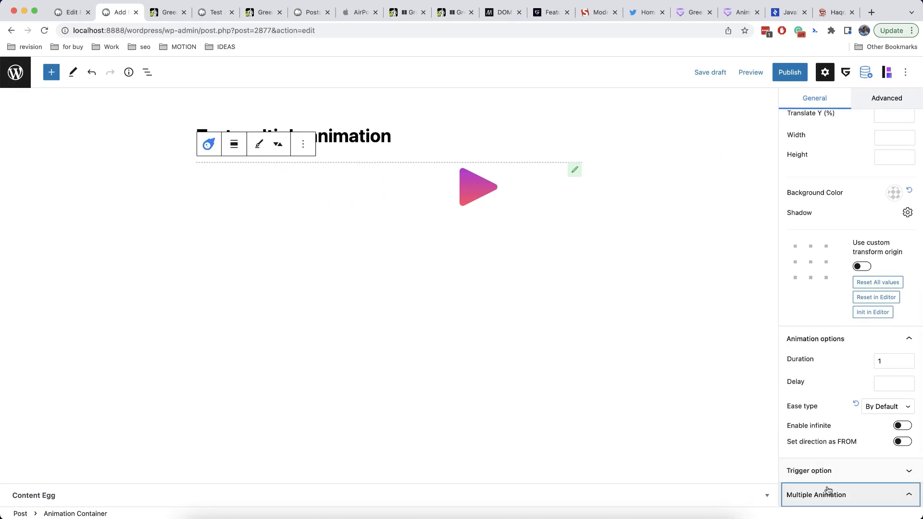
Expand Multiple Animation, add Animation - 1, and set its opacity to 0
{"action": "left_click", "coordinate": [825, 495]}
{"action": "left_click", "coordinate": [816, 392]}
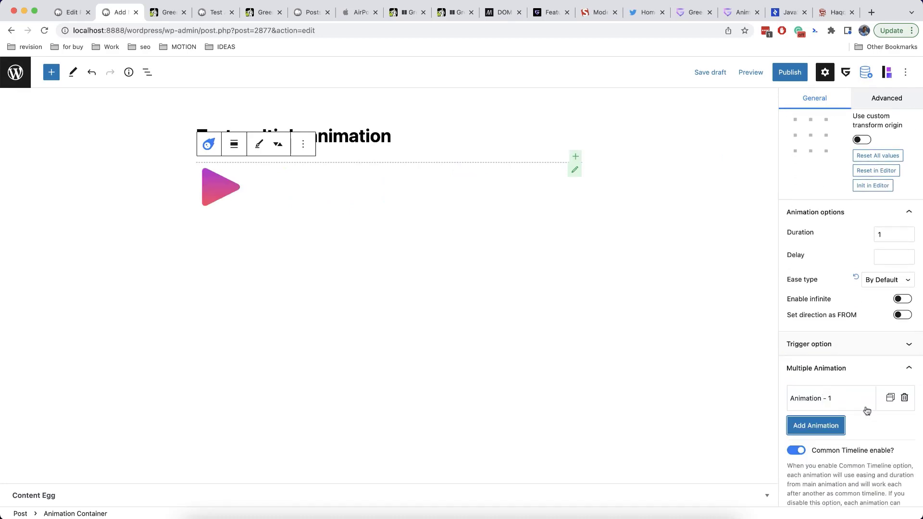
{"action": "left_click", "coordinate": [854, 375]}
{"action": "scroll", "coordinate": [850, 368], "scroll_direction": "down", "scroll_amount": 4}
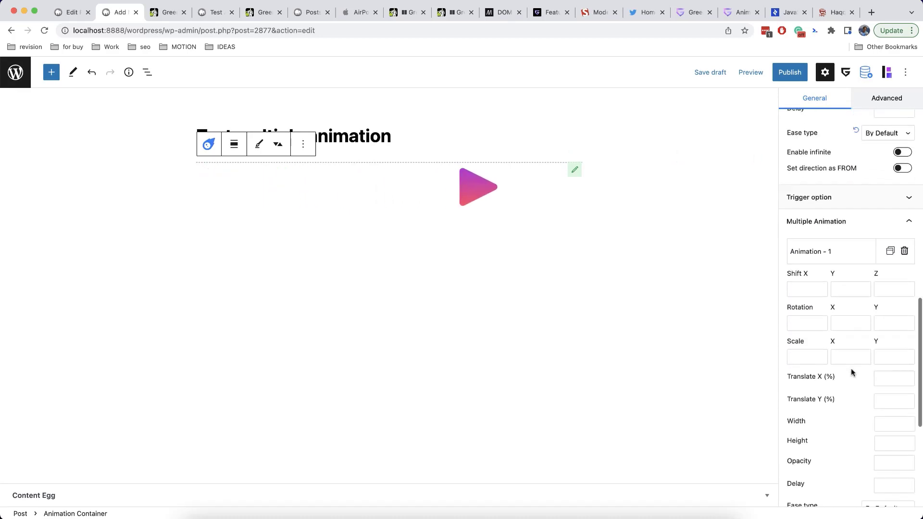
{"action": "left_click", "coordinate": [885, 421]}
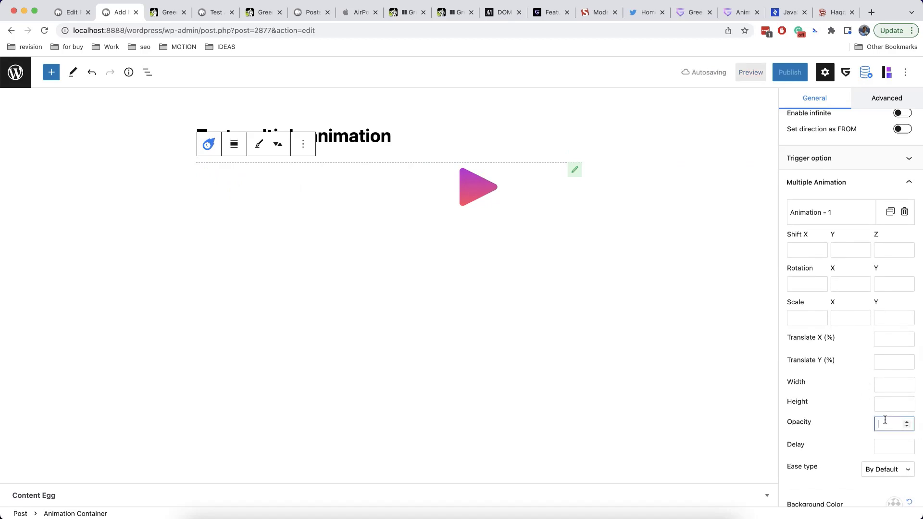
{"action": "type", "text": "0"}
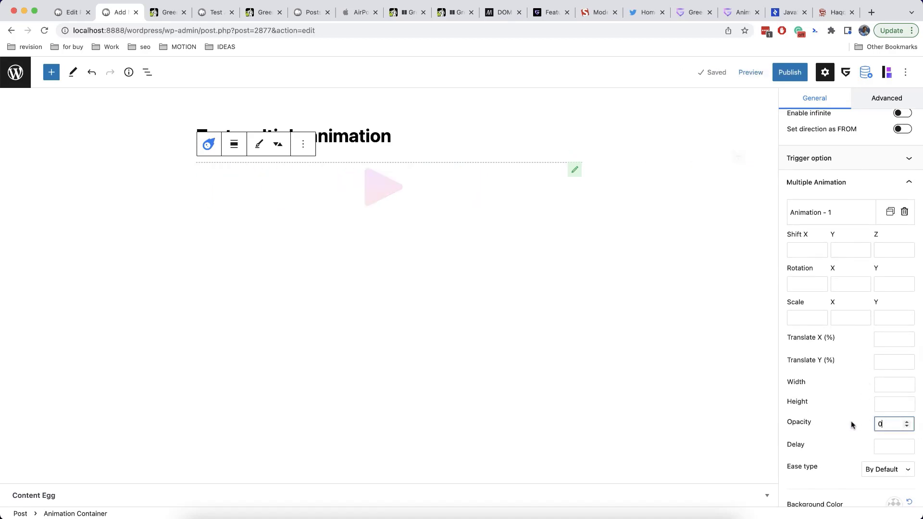
{"action": "scroll", "coordinate": [852, 425], "scroll_direction": "down", "scroll_amount": 5}
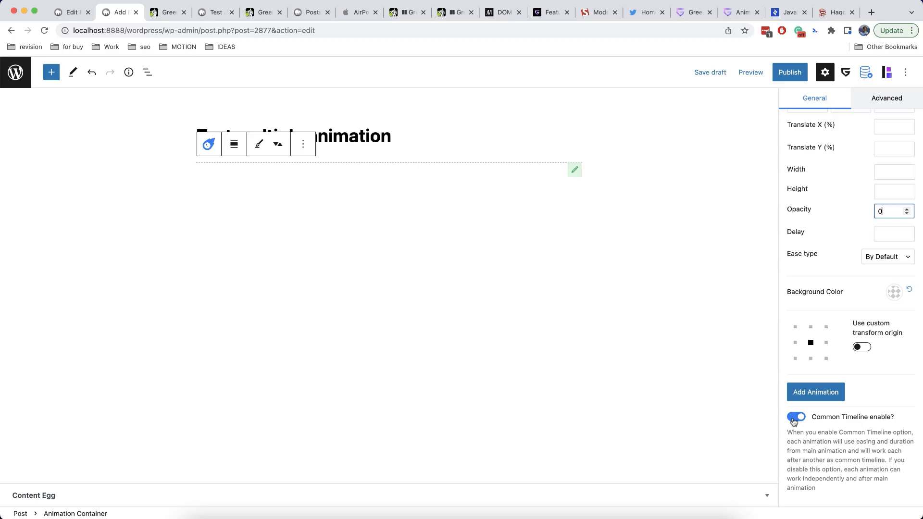
Toggle the common timeline off and back on, keeping Animation - 1's opacity at 0
{"action": "left_click", "coordinate": [795, 417]}
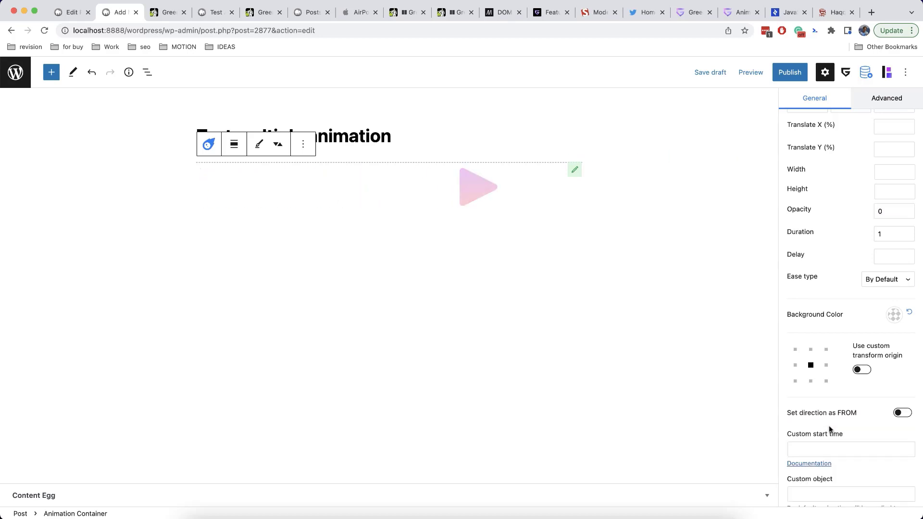
{"action": "scroll", "coordinate": [847, 408], "scroll_direction": "down", "scroll_amount": 5}
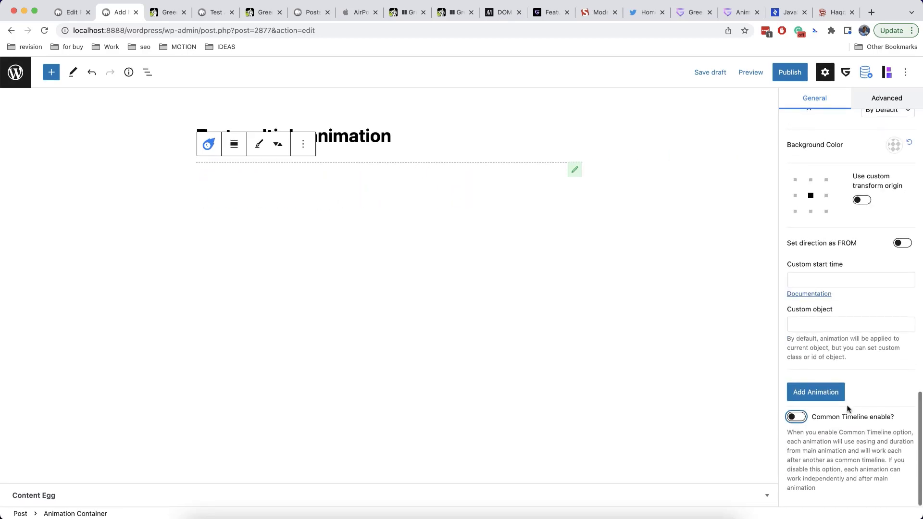
{"action": "scroll", "coordinate": [869, 365], "scroll_direction": "up", "scroll_amount": 1}
{"action": "scroll", "coordinate": [869, 366], "scroll_direction": "up", "scroll_amount": 7}
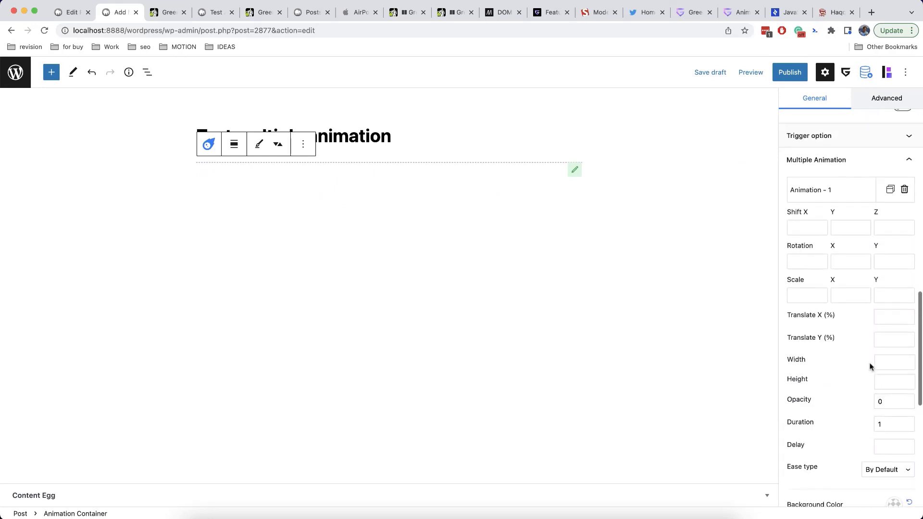
{"action": "scroll", "coordinate": [833, 356], "scroll_direction": "down", "scroll_amount": 10}
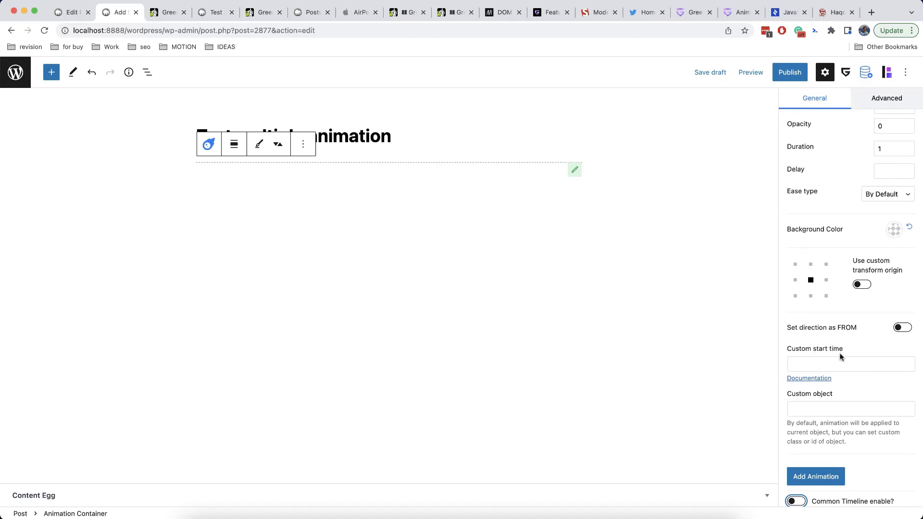
{"action": "scroll", "coordinate": [840, 356], "scroll_direction": "up", "scroll_amount": 6}
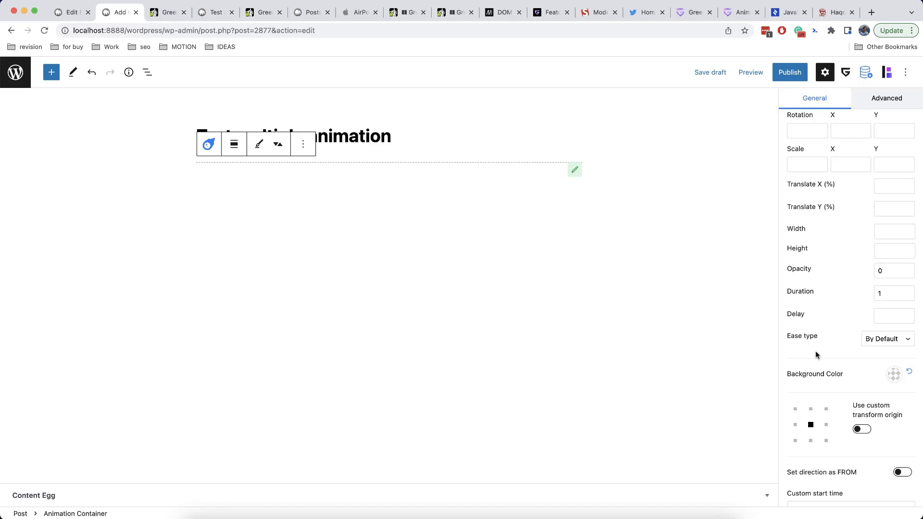
{"action": "scroll", "coordinate": [842, 312], "scroll_direction": "up", "scroll_amount": 5}
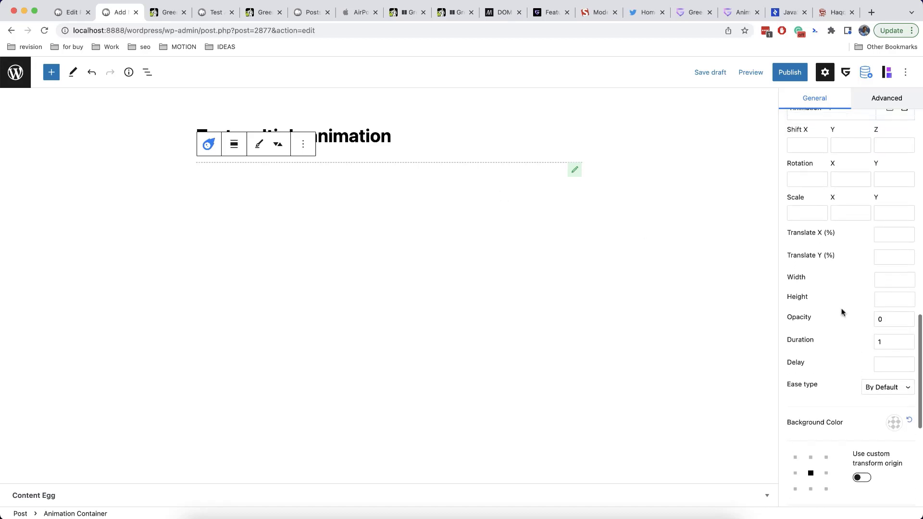
{"action": "left_click", "coordinate": [906, 392]}
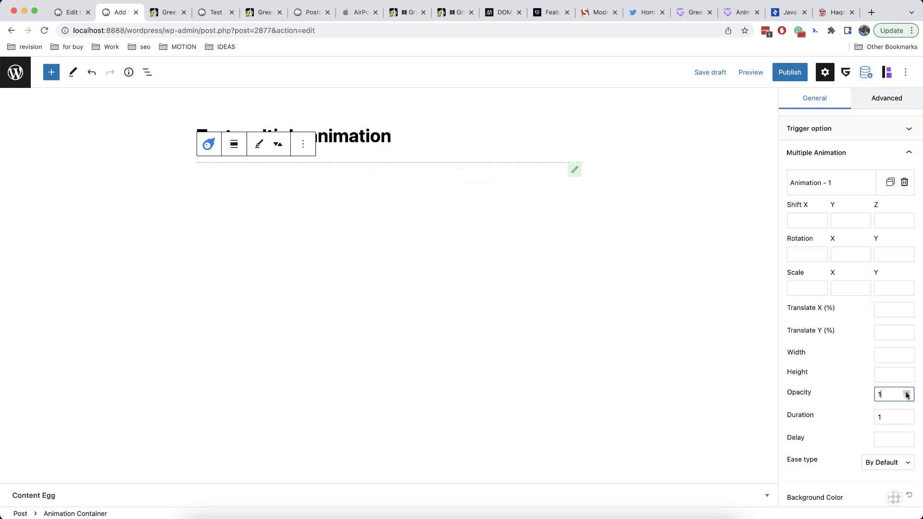
{"action": "scroll", "coordinate": [906, 394], "scroll_direction": "down", "scroll_amount": 2}
{"action": "scroll", "coordinate": [907, 395], "scroll_direction": "down", "scroll_amount": 2}
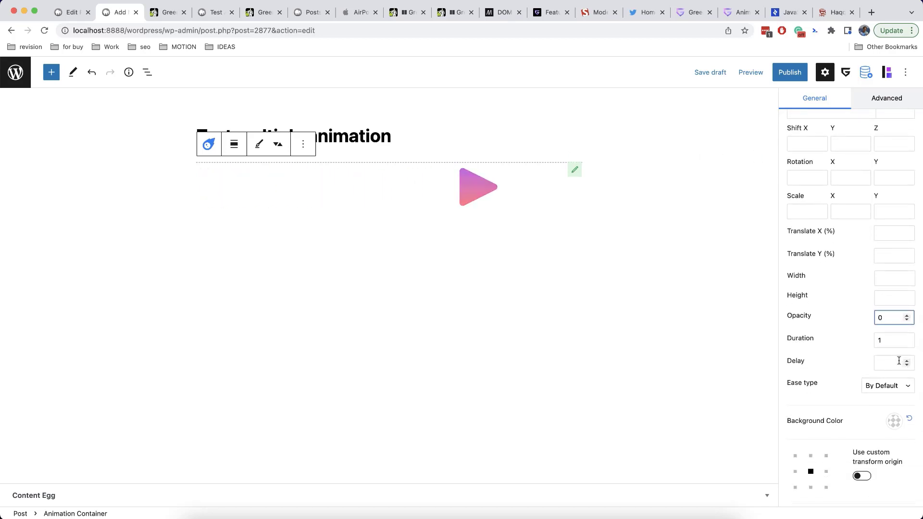
{"action": "left_click", "coordinate": [844, 343]}
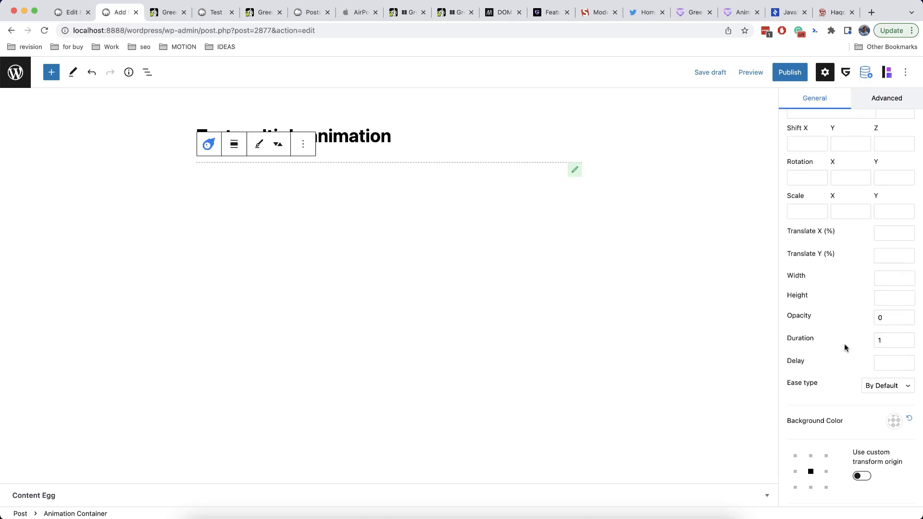
{"action": "scroll", "coordinate": [844, 343], "scroll_direction": "down", "scroll_amount": 10}
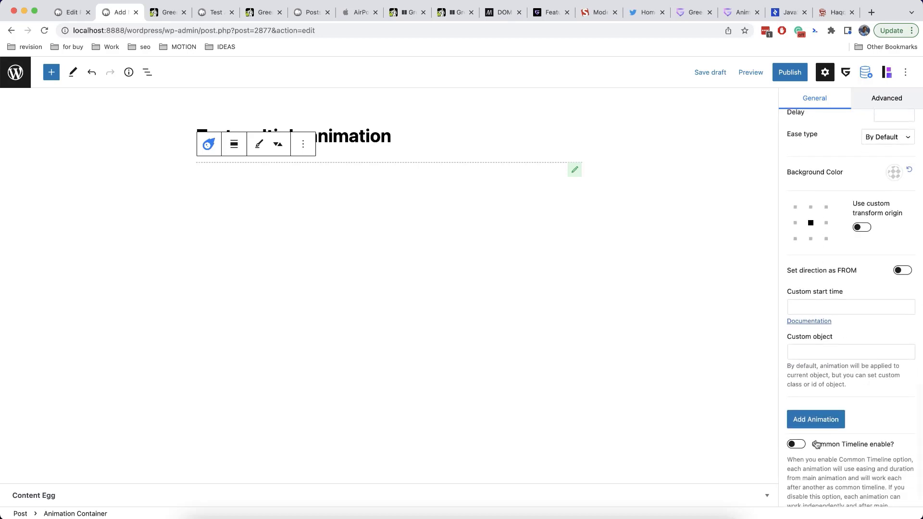
{"action": "left_click", "coordinate": [801, 445]}
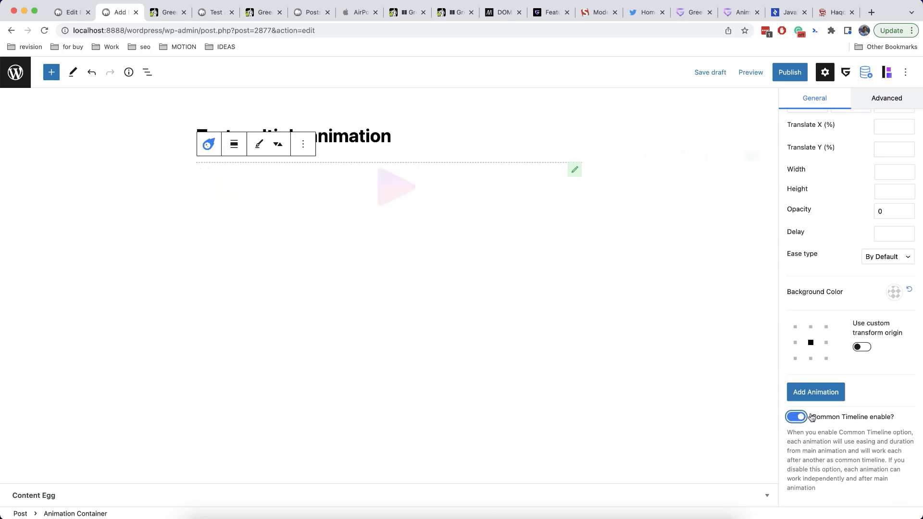
Add another animation with a delay of 2, leaving opacity at 0
{"action": "left_click", "coordinate": [816, 389]}
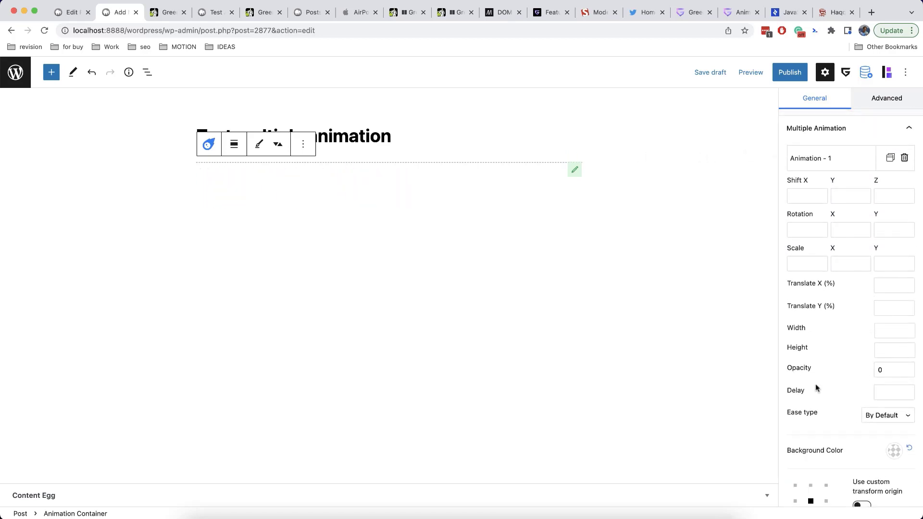
{"action": "left_click", "coordinate": [879, 393]}
{"action": "type", "text": "2"}
{"action": "left_click", "coordinate": [854, 383]}
{"action": "left_click", "coordinate": [907, 371]}
{"action": "left_click", "coordinate": [906, 369]}
{"action": "left_click", "coordinate": [906, 372]}
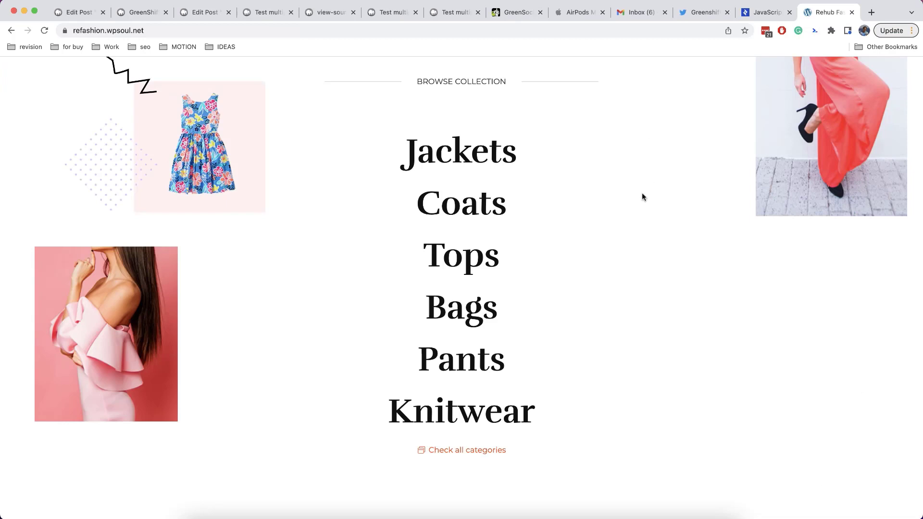
{"action": "scroll", "coordinate": [642, 193], "scroll_direction": "up", "scroll_amount": 1}
{"action": "scroll", "coordinate": [642, 193], "scroll_direction": "down", "scroll_amount": 1}
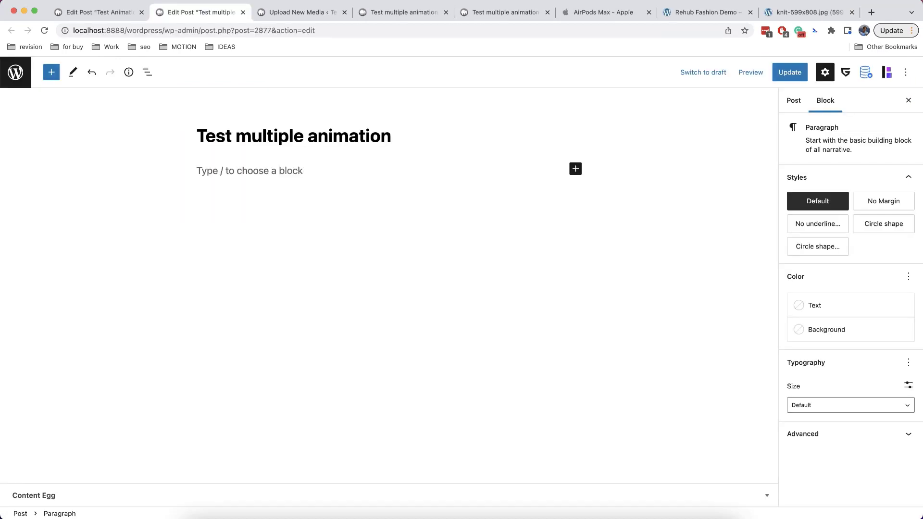
Add an Advanced Heading reading 'See my products' with centred text
{"action": "key", "text": "Return"}
{"action": "key", "text": "Return"}
{"action": "type", "text": "/"}
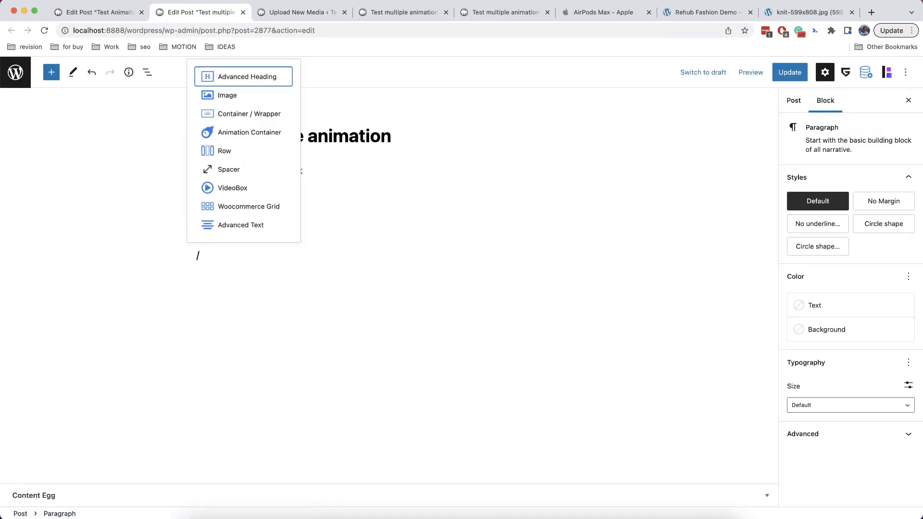
{"action": "key", "text": "Return"}
{"action": "triple_click", "coordinate": [451, 252]}
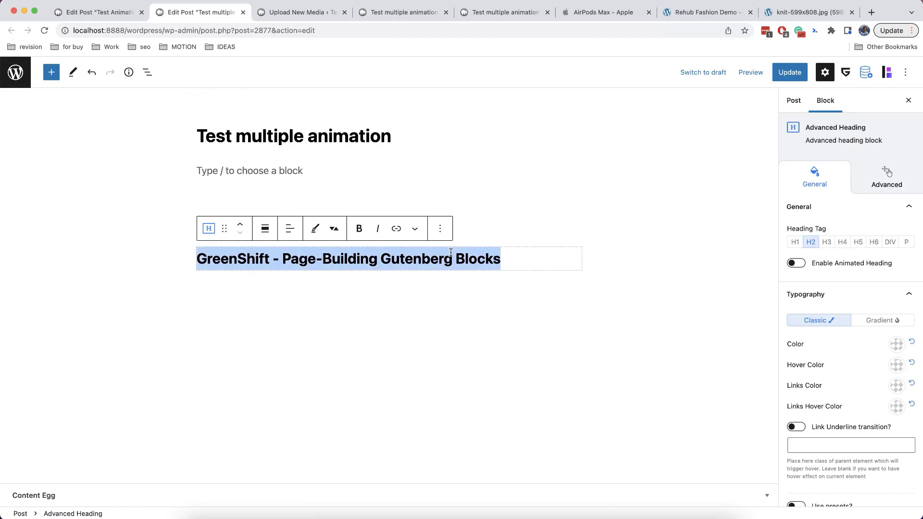
{"action": "type", "text": "S"}
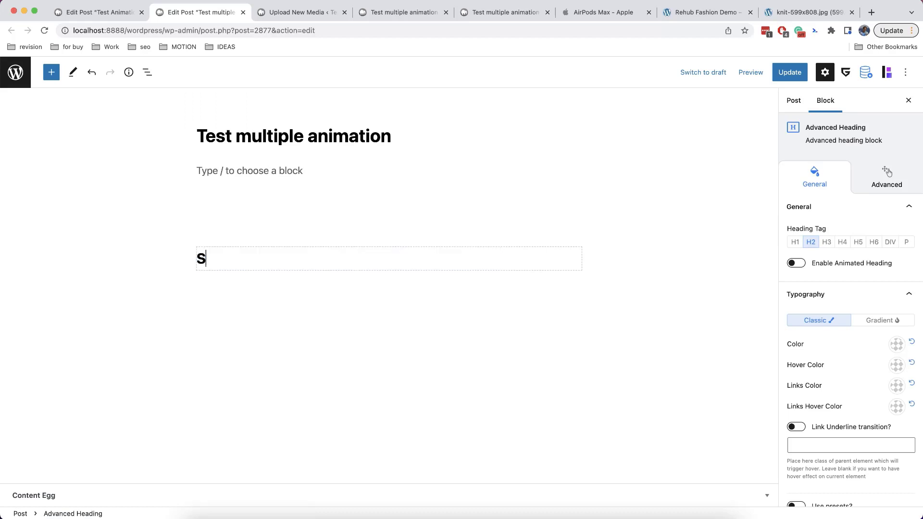
{"action": "type", "text": "ee my products"}
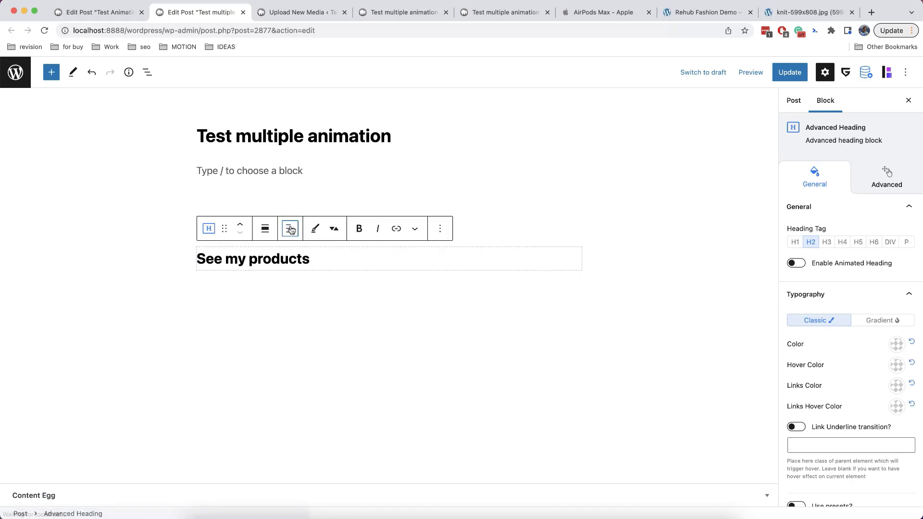
{"action": "left_click", "coordinate": [289, 229]}
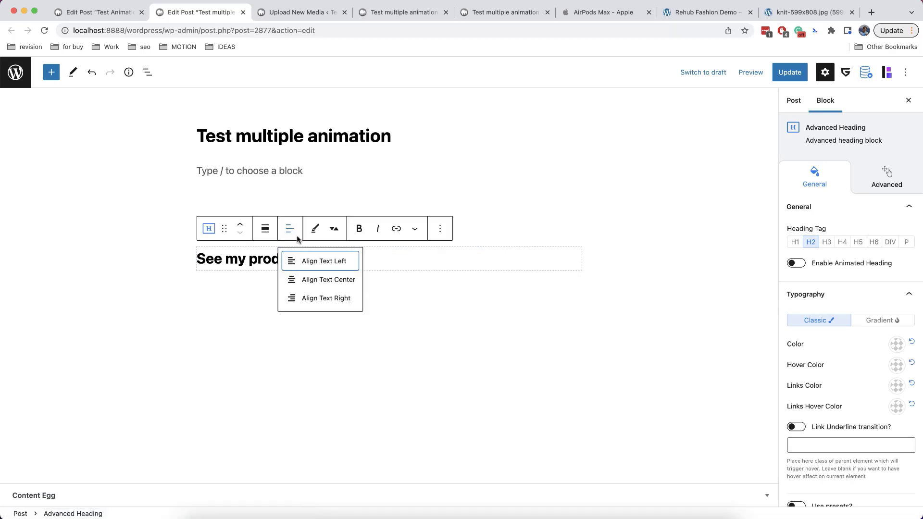
{"action": "left_click", "coordinate": [313, 277]}
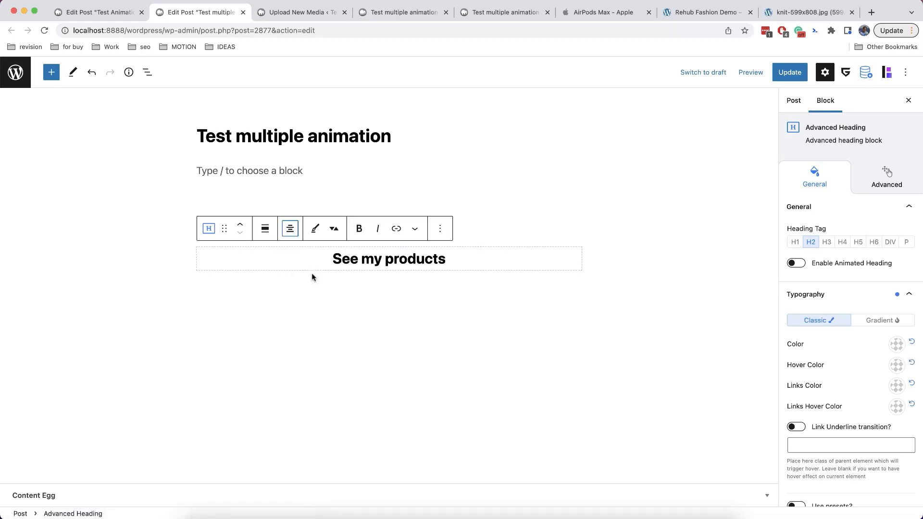
Wrap the heading in an Animation Container
{"action": "left_click", "coordinate": [208, 229]}
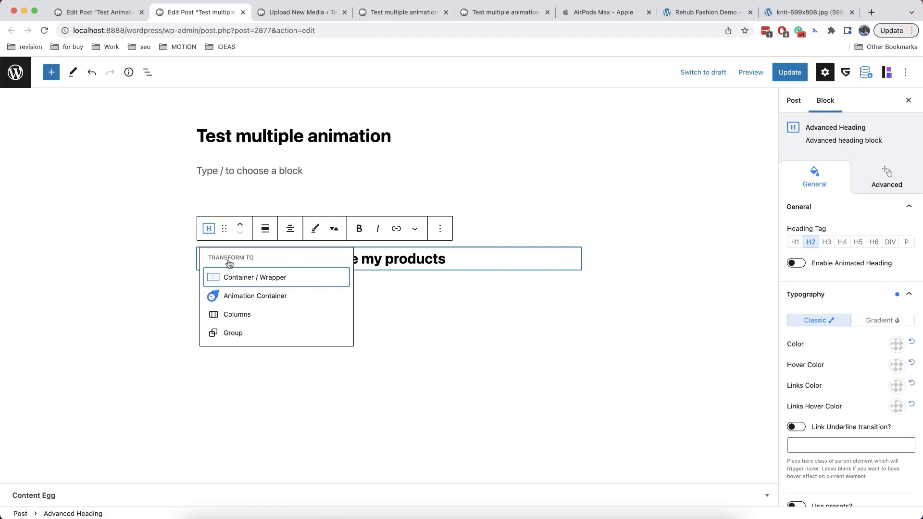
{"action": "left_click", "coordinate": [252, 295]}
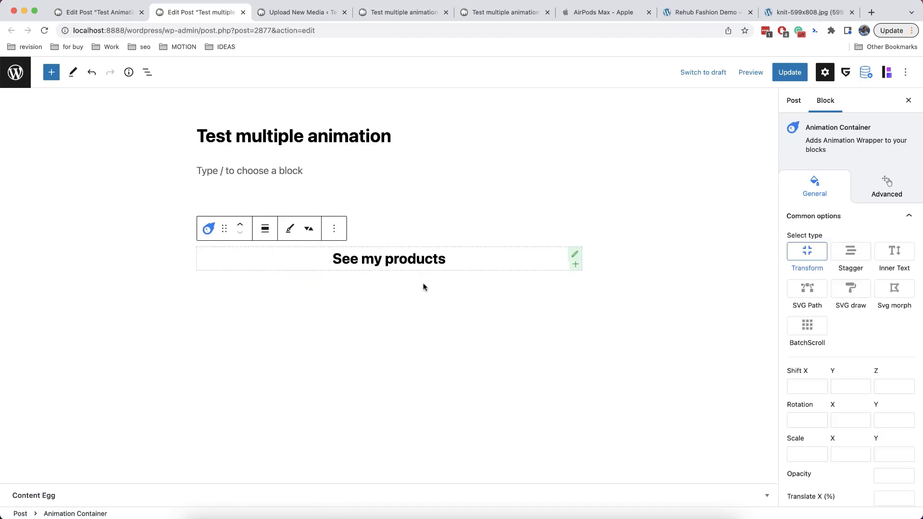
{"action": "left_click", "coordinate": [424, 173]}
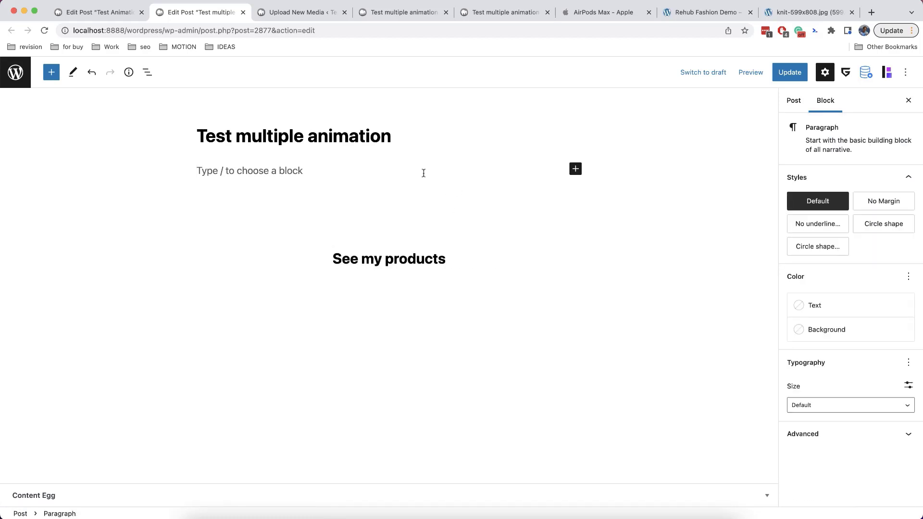
Insert a small Image block with the pink-dress photo from the media library
{"action": "type", "text": "/image"}
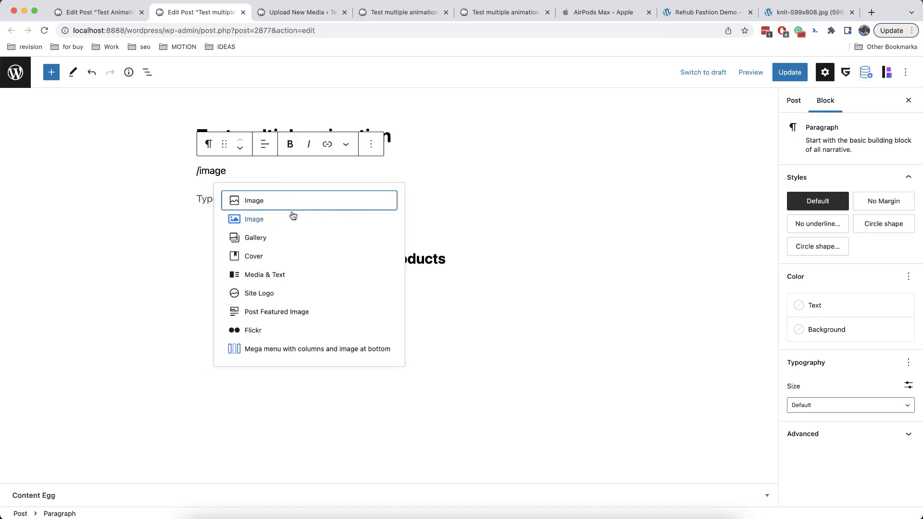
{"action": "left_click", "coordinate": [293, 217]}
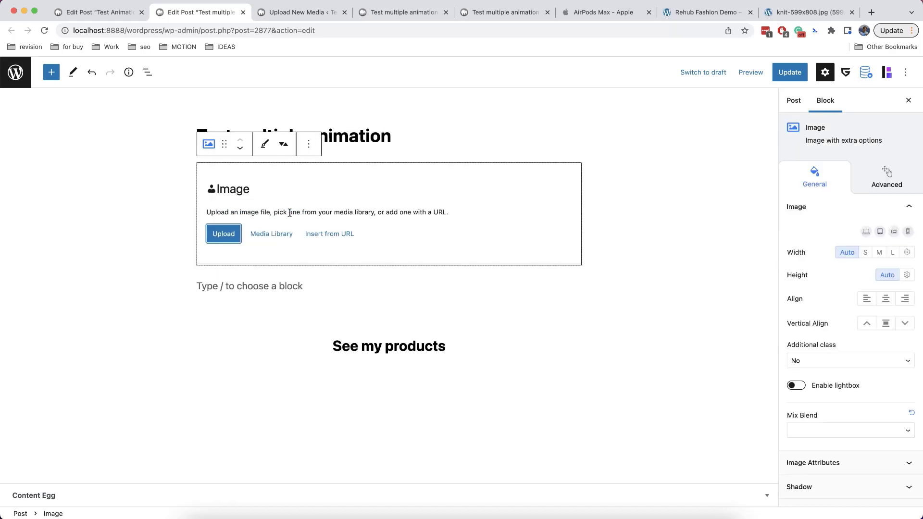
{"action": "left_click", "coordinate": [275, 232]}
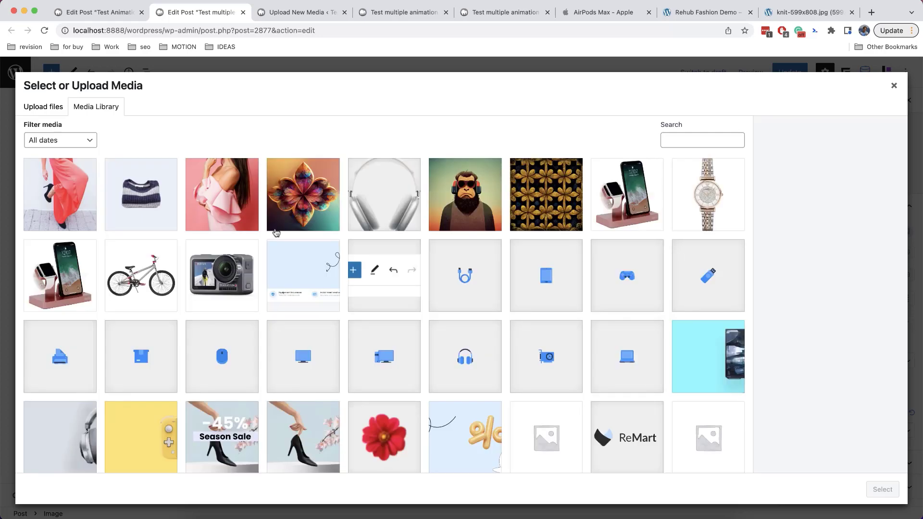
{"action": "left_click", "coordinate": [242, 215]}
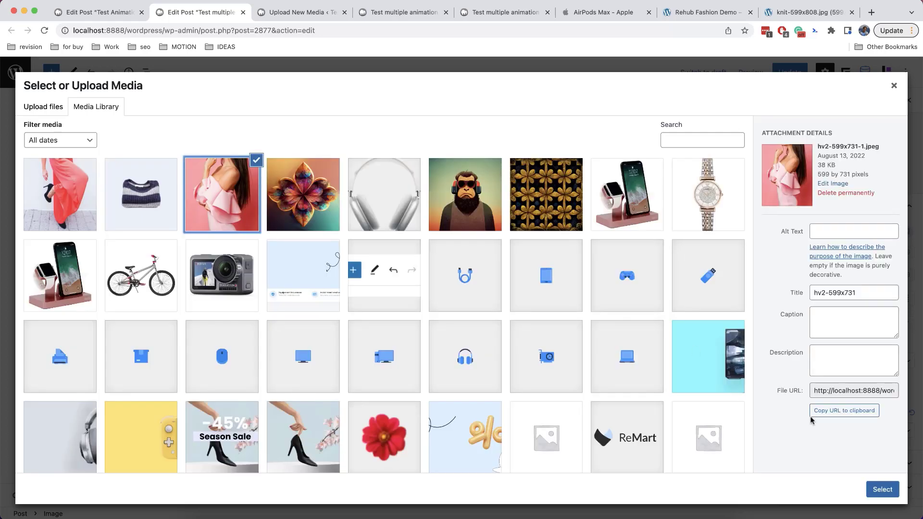
{"action": "left_click", "coordinate": [881, 489]}
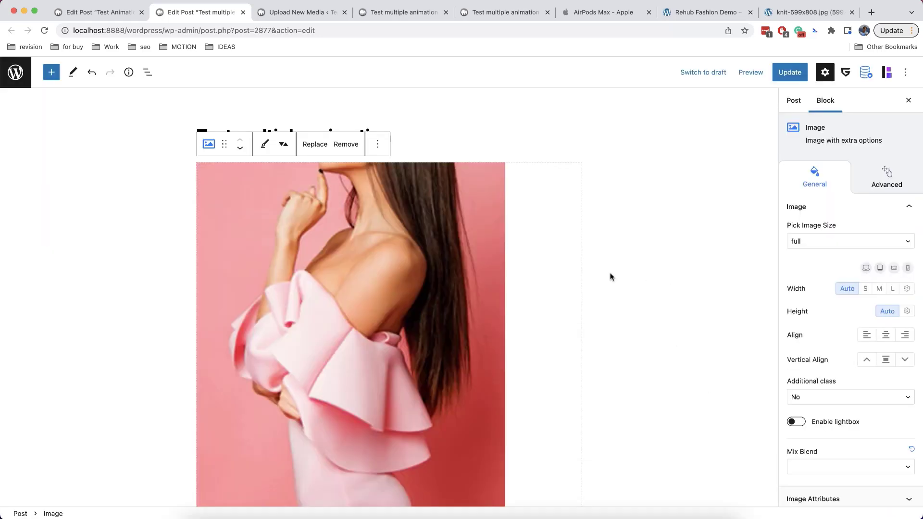
{"action": "left_click", "coordinate": [865, 289]}
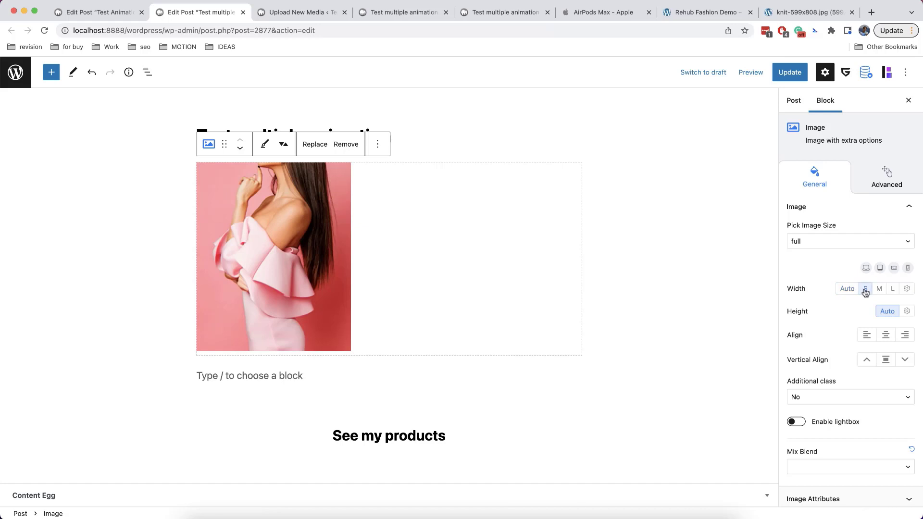
Make the pink image absolutely positioned with a left offset of 30
{"action": "left_click", "coordinate": [874, 190]}
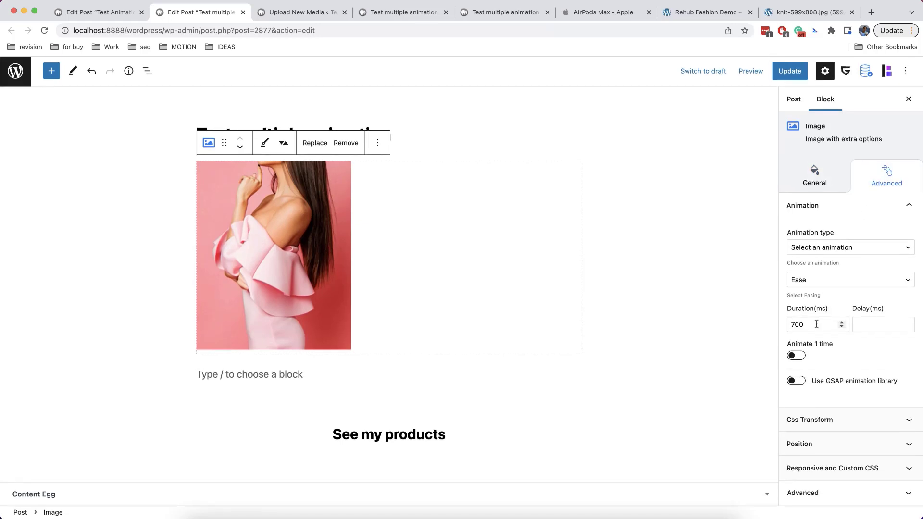
{"action": "left_click", "coordinate": [825, 443]}
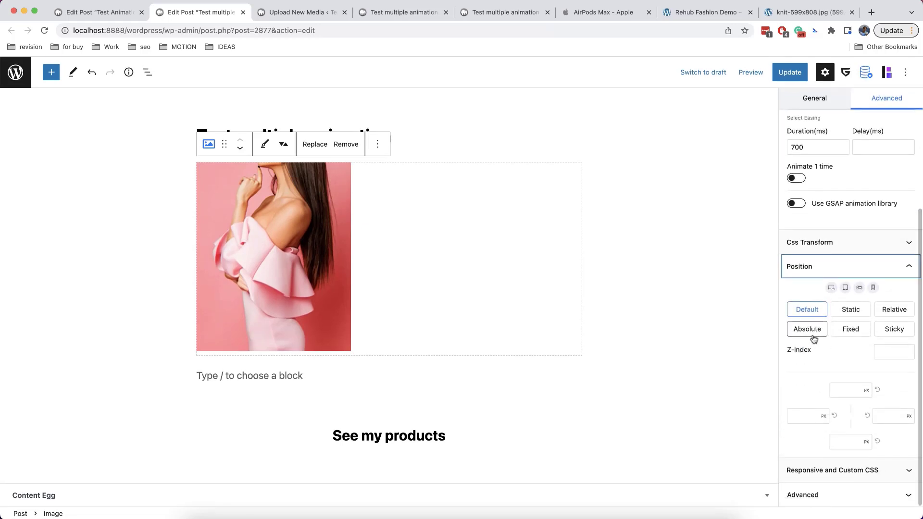
{"action": "left_click", "coordinate": [807, 329]}
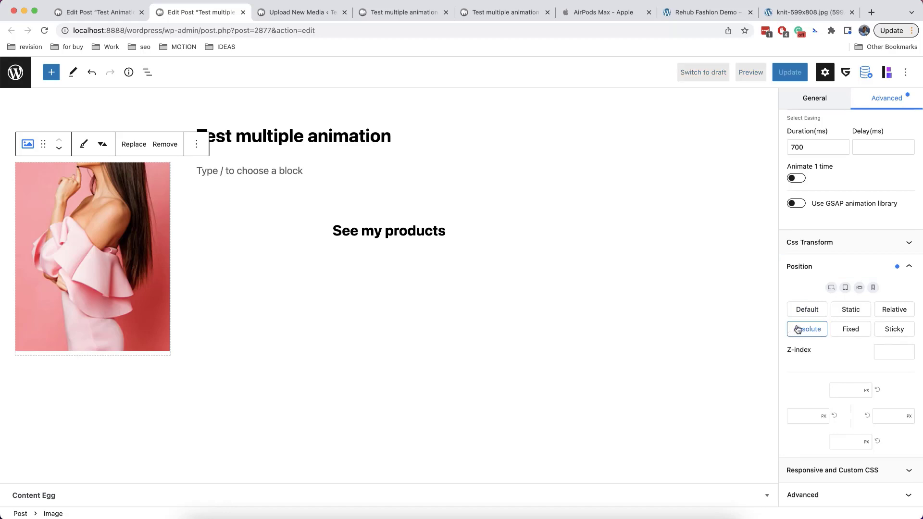
{"action": "left_click", "coordinate": [841, 388]}
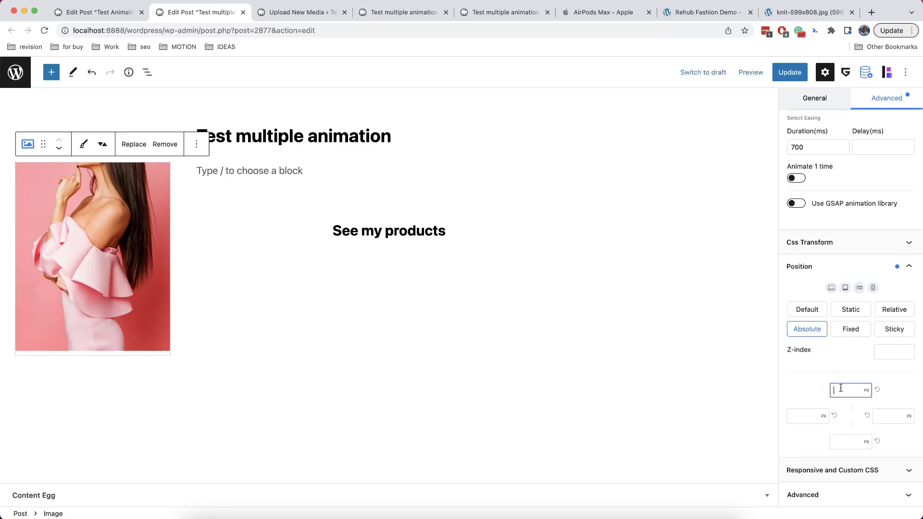
{"action": "left_click", "coordinate": [810, 412]}
{"action": "type", "text": "30"}
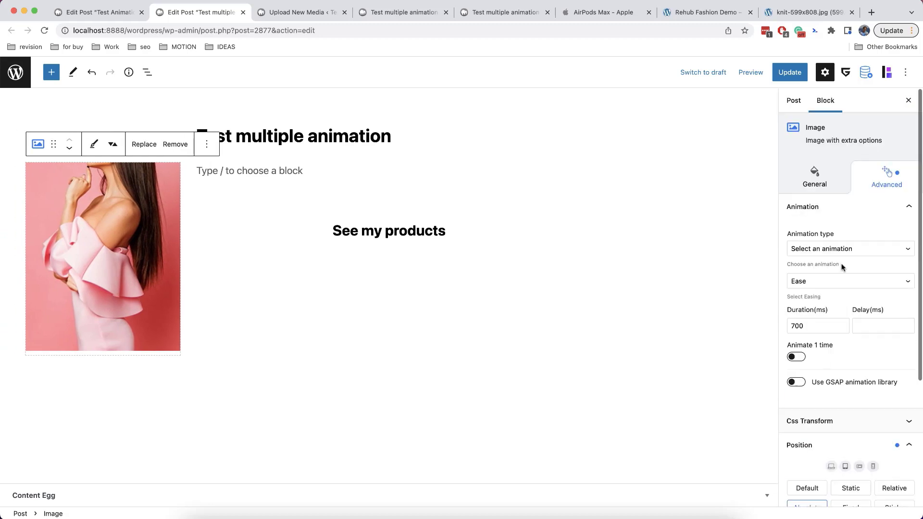
{"action": "scroll", "coordinate": [839, 267], "scroll_direction": "up", "scroll_amount": 5}
Set the pink image to a custom width of 200 px
{"action": "left_click", "coordinate": [800, 171]}
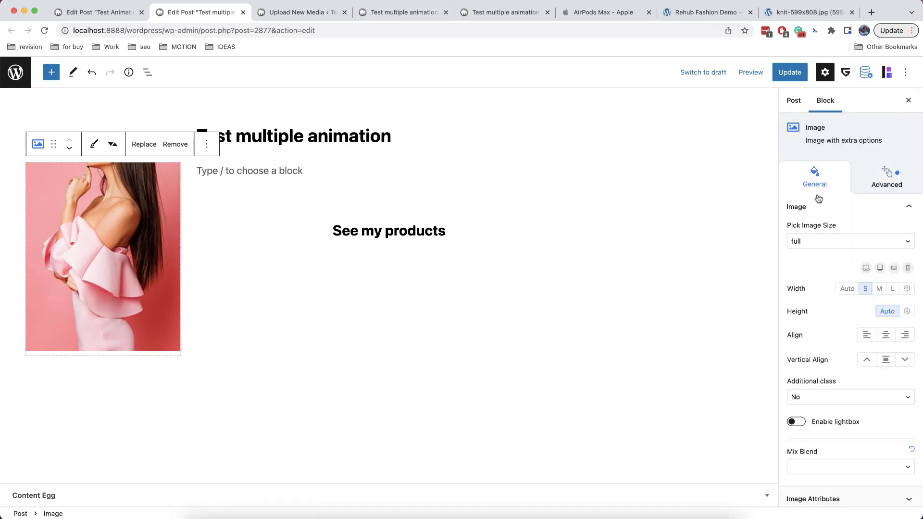
{"action": "left_click", "coordinate": [907, 289]}
{"action": "left_click", "coordinate": [894, 337]}
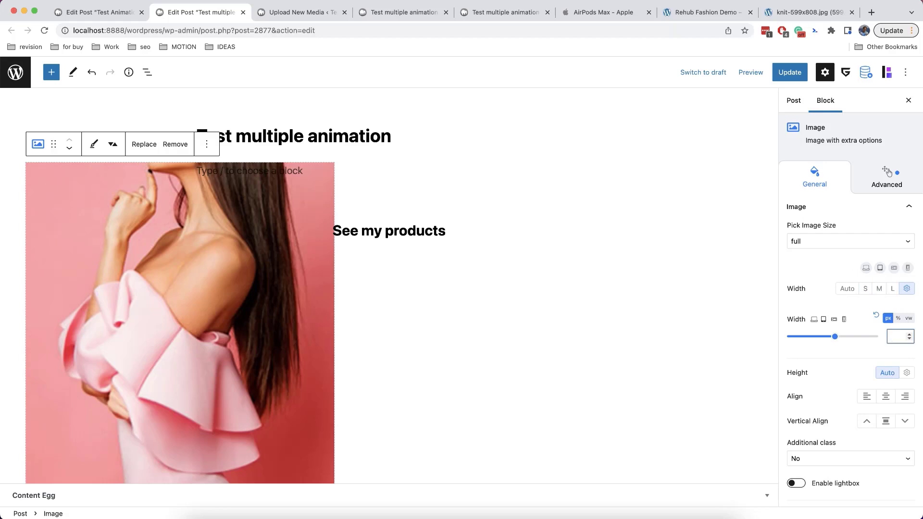
{"action": "type", "text": "100"}
{"action": "key", "text": "BackSpace"}
{"action": "type", "text": "200"}
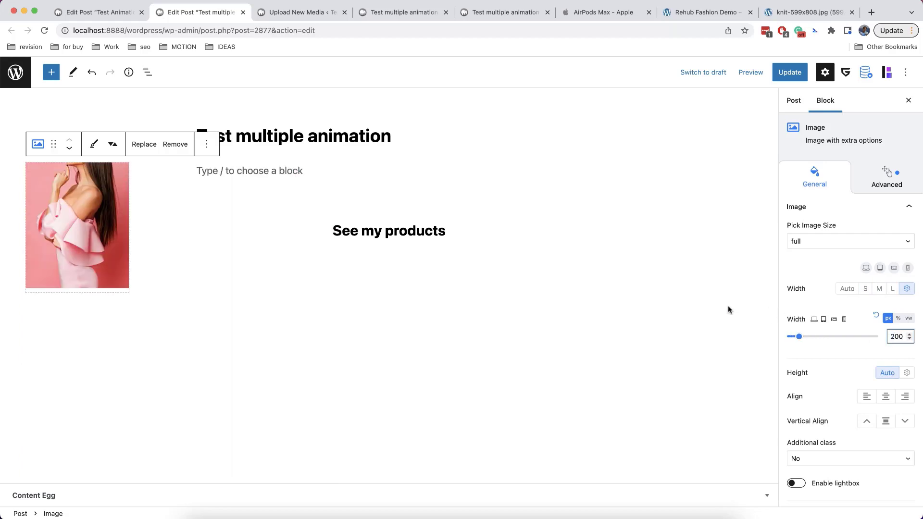
Duplicate the pink image block and start uploading a replacement picture for the copy
{"action": "left_click", "coordinate": [206, 144]}
{"action": "left_click", "coordinate": [224, 200]}
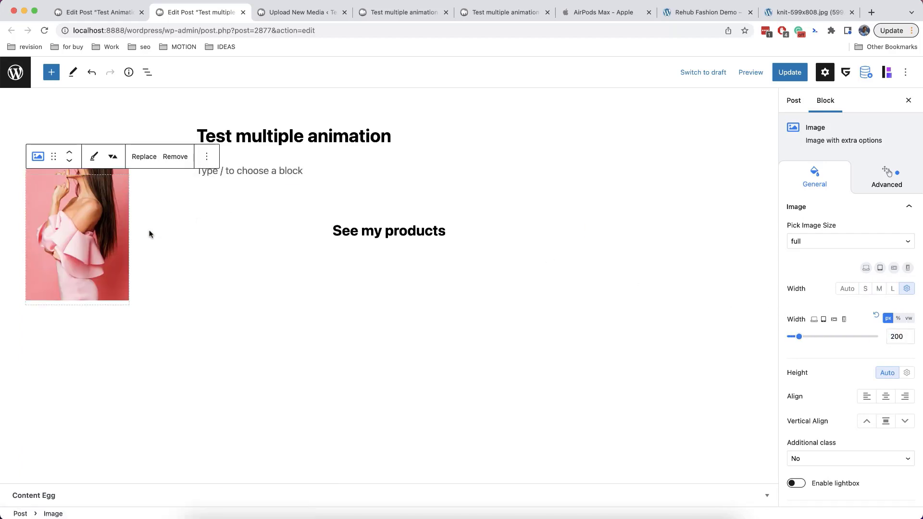
{"action": "left_click", "coordinate": [144, 156]}
{"action": "left_click", "coordinate": [150, 207]}
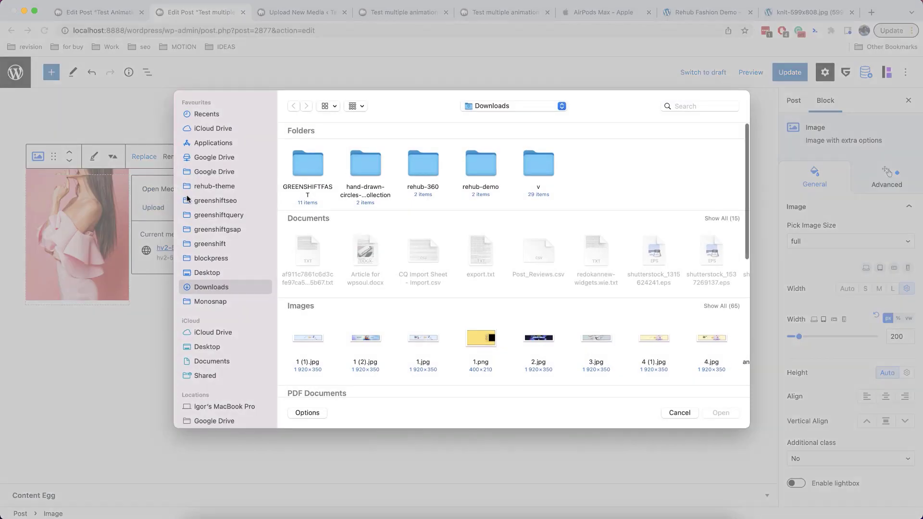
Replace the copy's picture with the knit sweater image from the media library
{"action": "left_click", "coordinate": [666, 414]}
{"action": "left_click", "coordinate": [166, 189]}
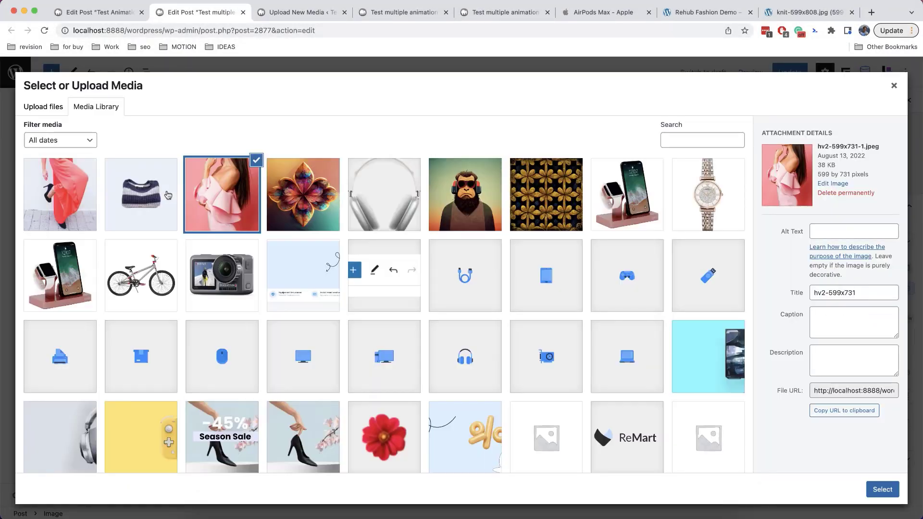
{"action": "left_click", "coordinate": [140, 199]}
{"action": "left_click", "coordinate": [882, 489]}
Position the sweater image absolutely at top 40 and right 50
{"action": "left_click", "coordinate": [885, 177]}
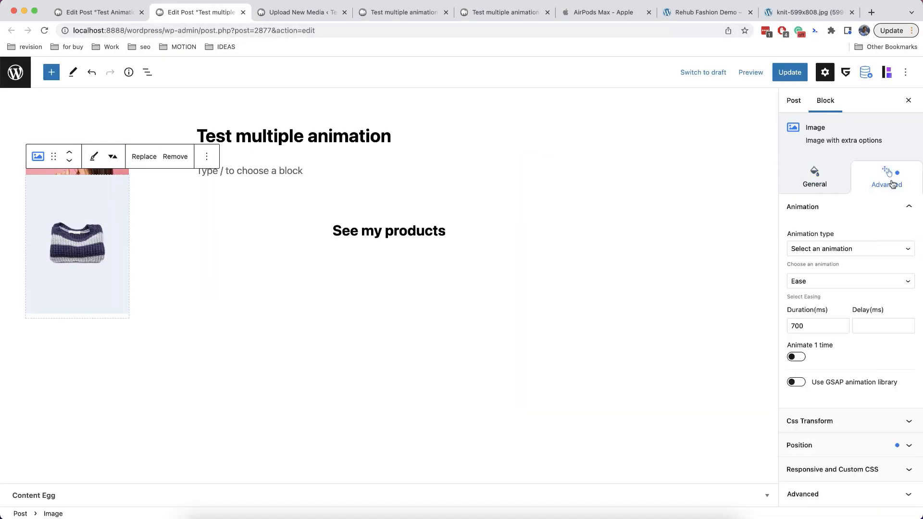
{"action": "left_click", "coordinate": [817, 445]}
{"action": "left_click", "coordinate": [834, 433]}
{"action": "left_click", "coordinate": [886, 433]}
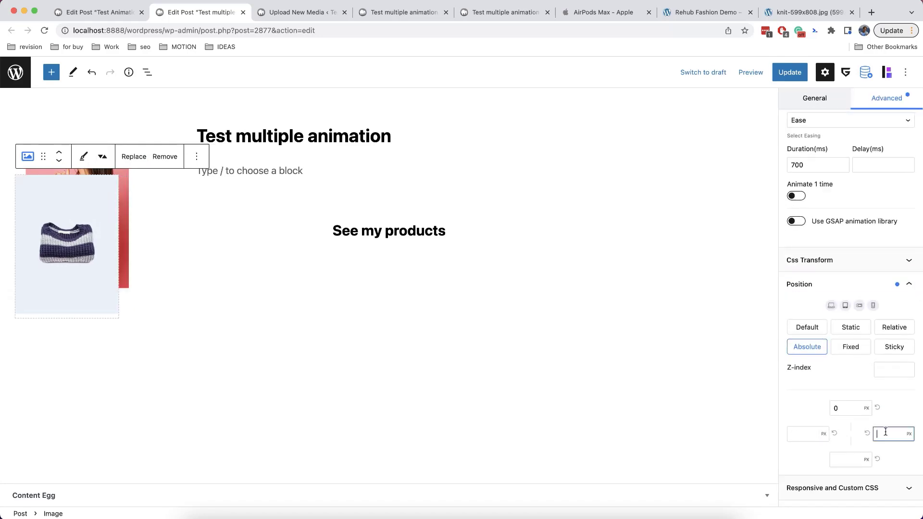
{"action": "type", "text": "50"}
{"action": "left_click", "coordinate": [835, 409]}
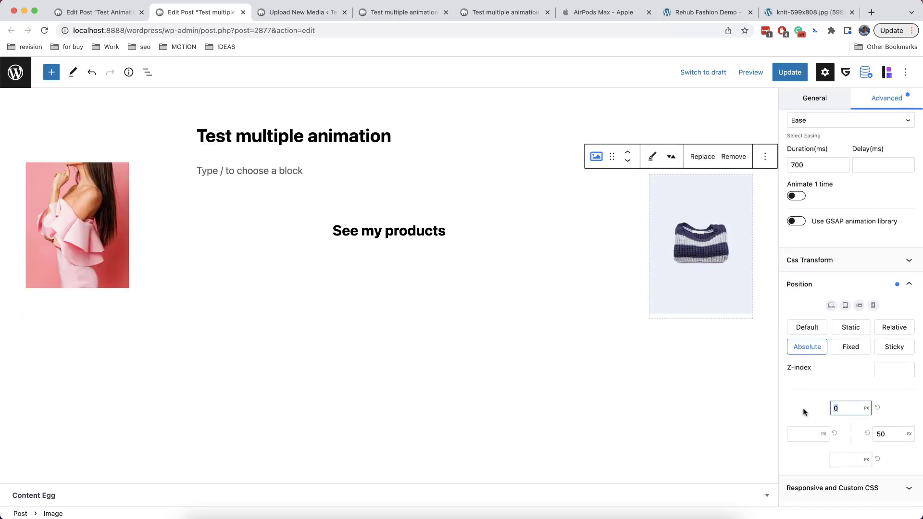
{"action": "type", "text": "40"}
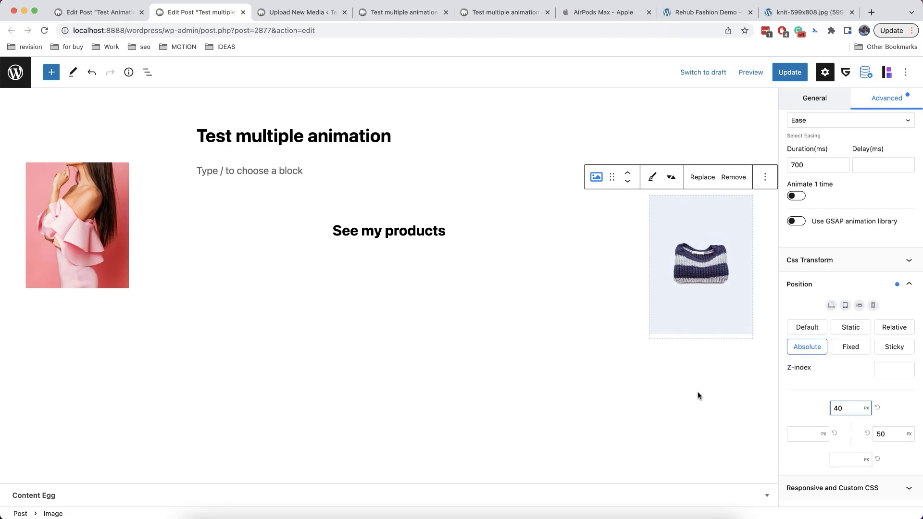
Duplicate the sweater block and replace the copy with the red dress image
{"action": "left_click", "coordinate": [765, 177]}
{"action": "left_click", "coordinate": [782, 247]}
{"action": "left_click", "coordinate": [706, 178]}
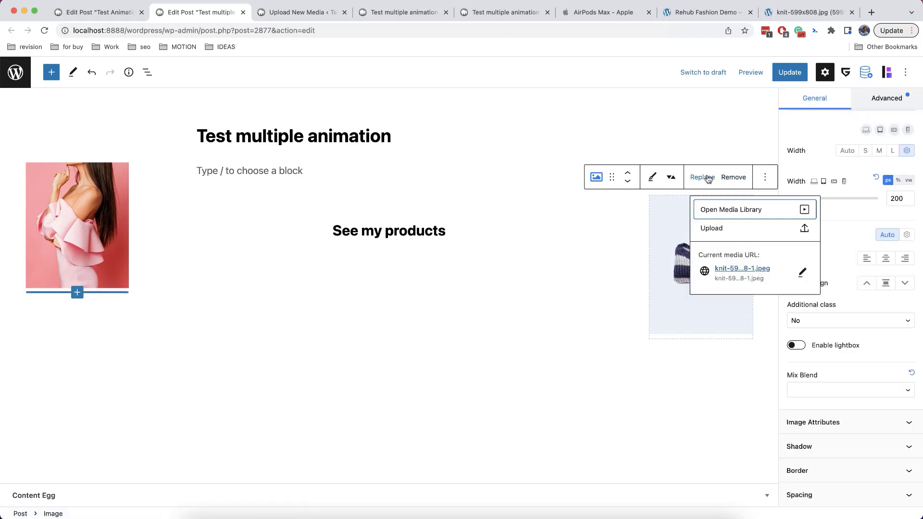
{"action": "left_click", "coordinate": [712, 209]}
{"action": "left_click", "coordinate": [77, 198]}
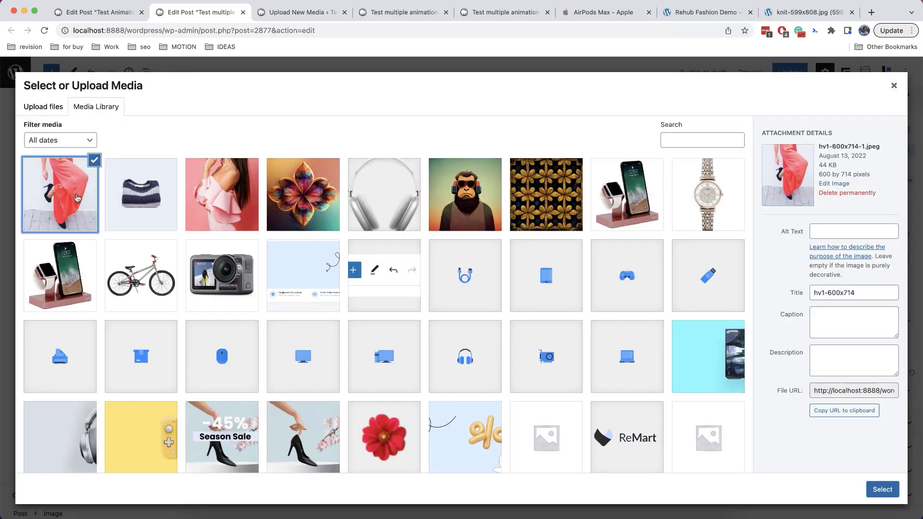
{"action": "left_click", "coordinate": [882, 489]}
Position the red dress image at top 280 and left 400
{"action": "left_click", "coordinate": [846, 439]}
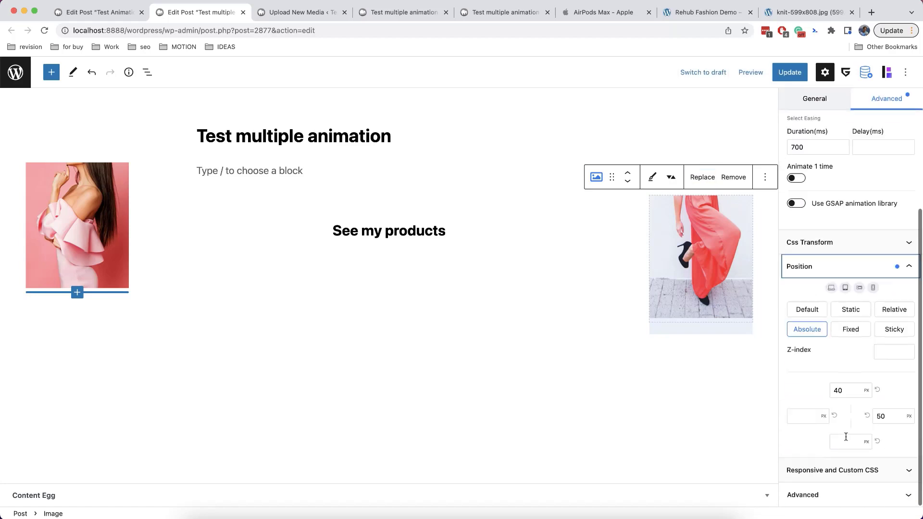
{"action": "left_click_drag", "start_coordinate": [842, 392], "coordinate": [823, 391]}
{"action": "type", "text": "70"}
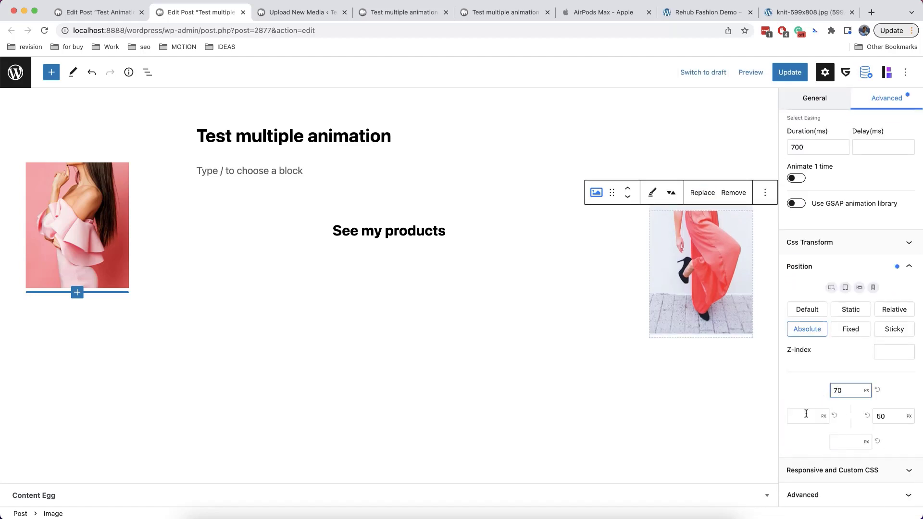
{"action": "left_click", "coordinate": [804, 416]}
{"action": "type", "text": "400"}
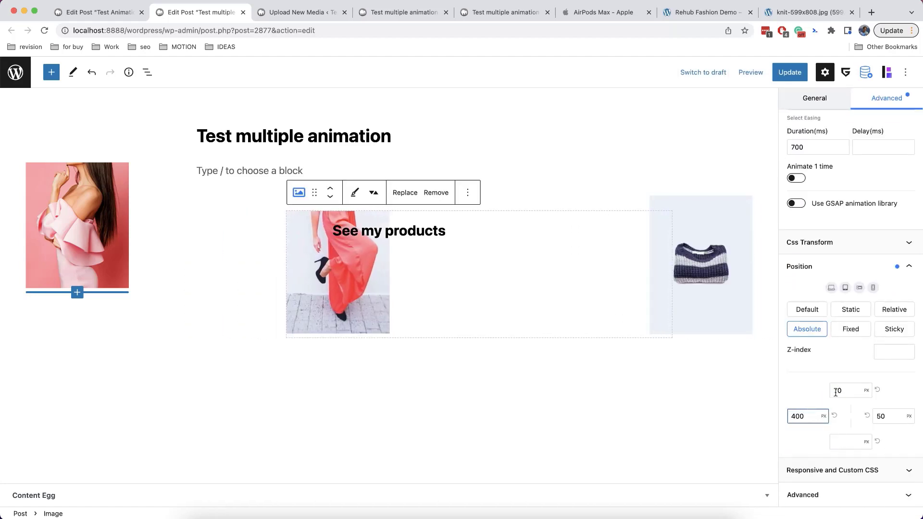
{"action": "left_click_drag", "start_coordinate": [837, 391], "coordinate": [826, 393]}
{"action": "type", "text": "28"}
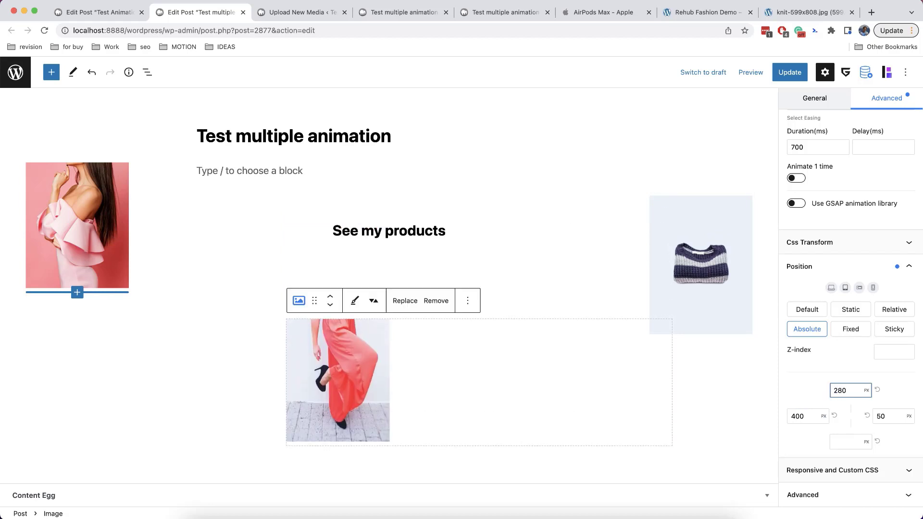
{"action": "key", "text": "Tab"}
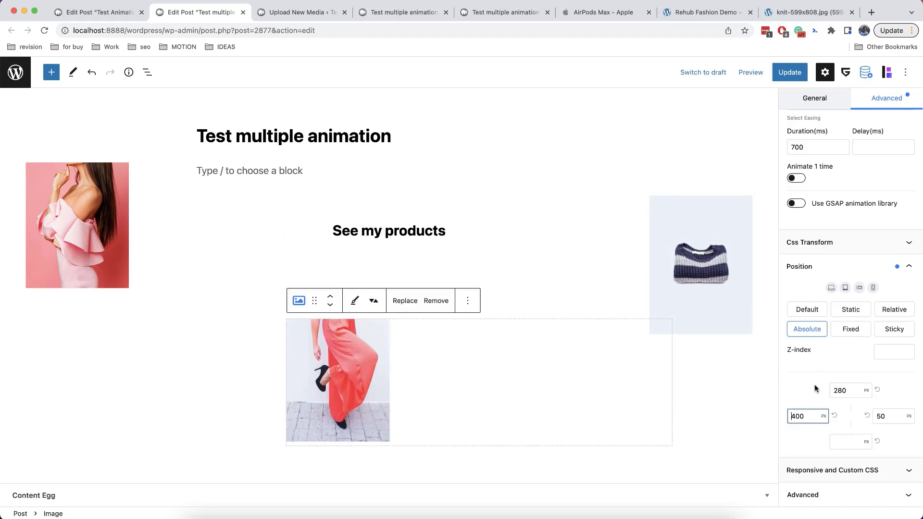
{"action": "left_click", "coordinate": [107, 210]}
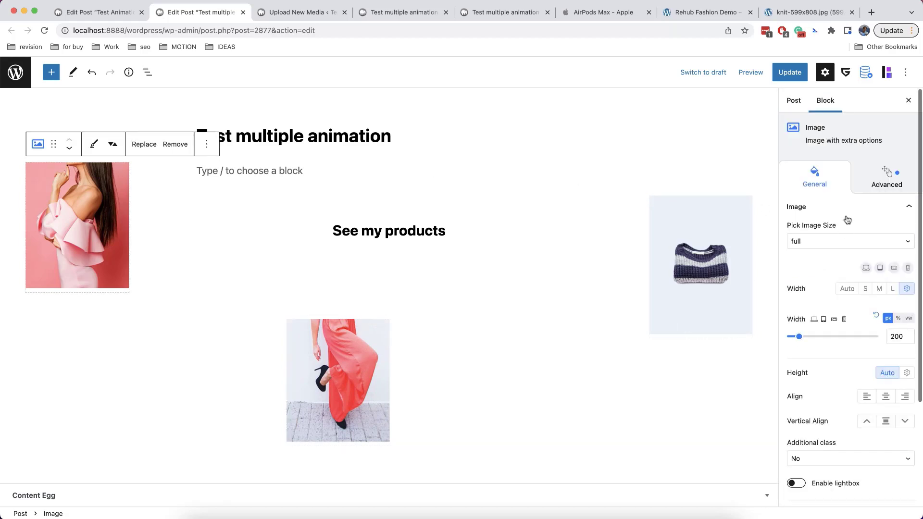
Give the pink image the CSS class 'first' and the sweater image 'second'
{"action": "left_click", "coordinate": [870, 185]}
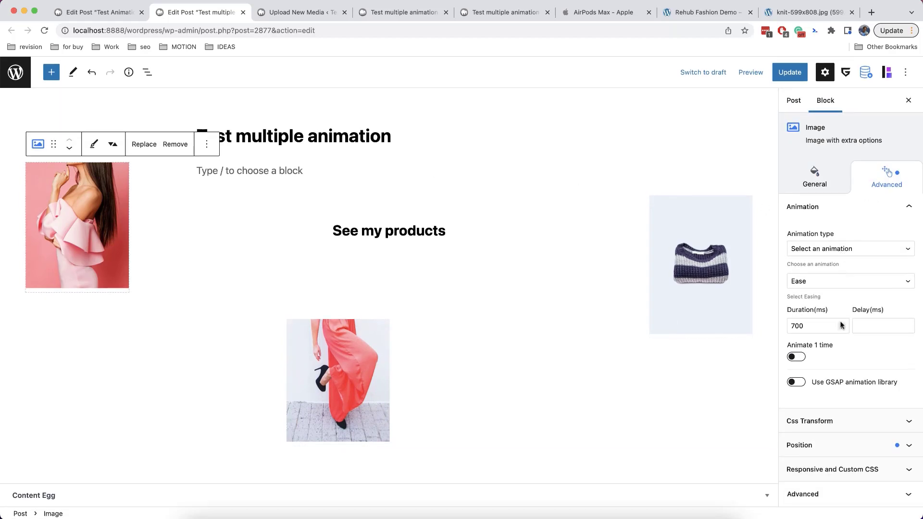
{"action": "left_click", "coordinate": [820, 493]}
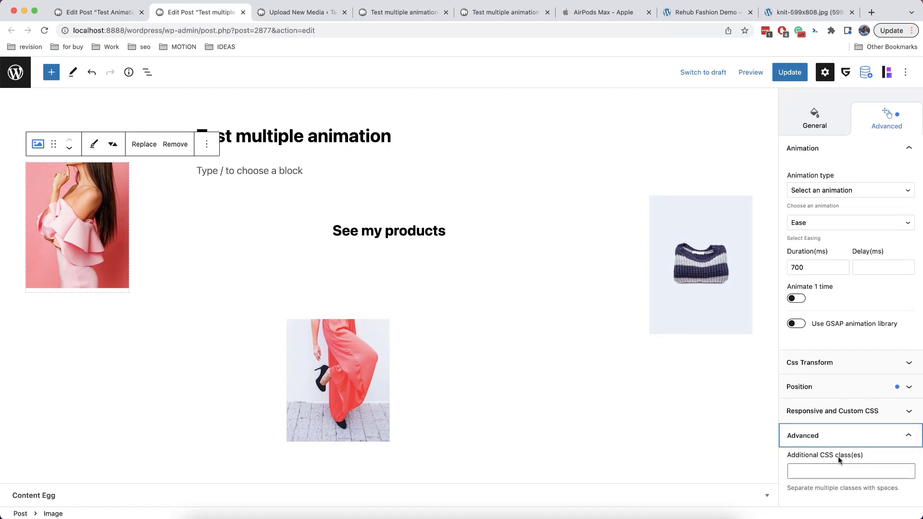
{"action": "left_click", "coordinate": [814, 472]}
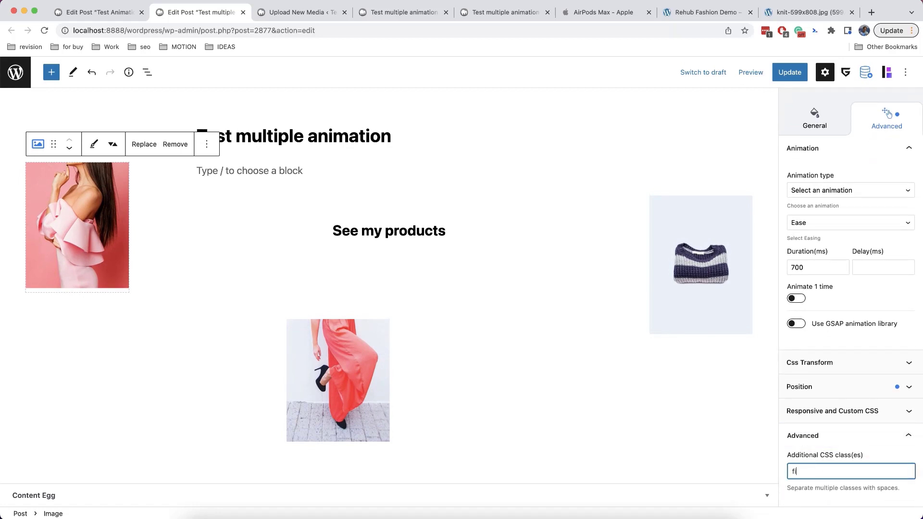
{"action": "left_click", "coordinate": [711, 273]}
{"action": "left_click", "coordinate": [864, 132]}
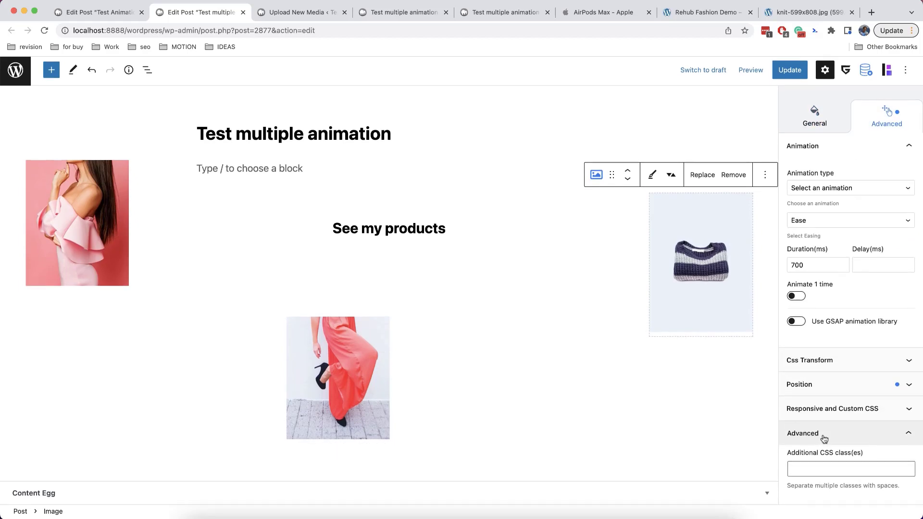
{"action": "left_click", "coordinate": [820, 472]}
{"action": "type", "text": "second"}
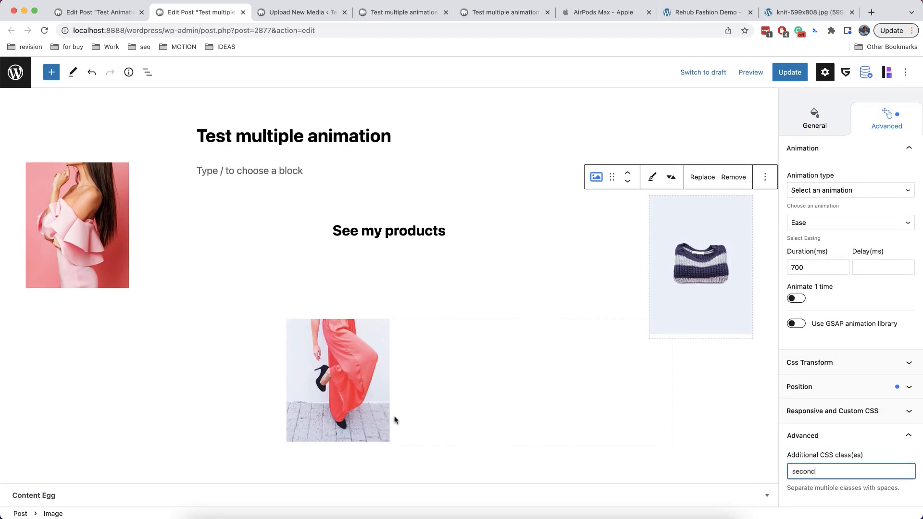
Give the red dress image the CSS class 'third'
{"action": "left_click", "coordinate": [374, 392]}
{"action": "left_click", "coordinate": [872, 130]}
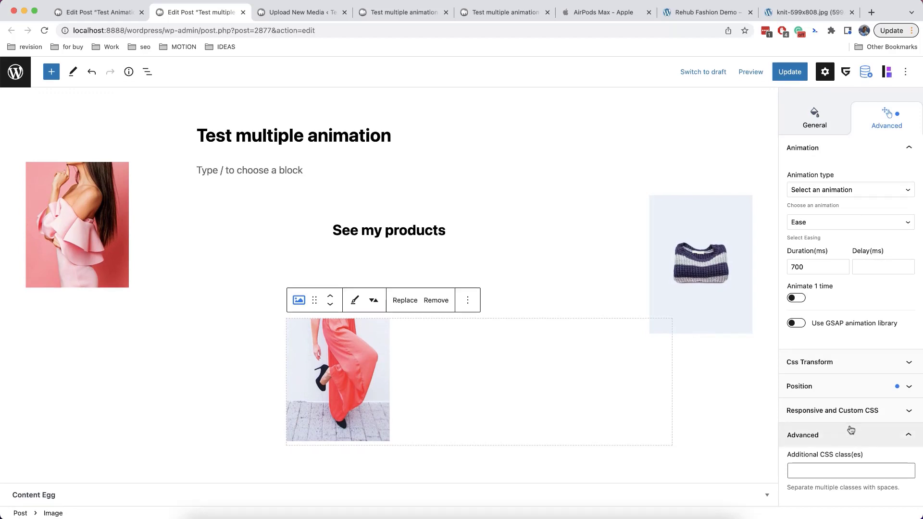
{"action": "left_click", "coordinate": [837, 465]}
{"action": "type", "text": "third"}
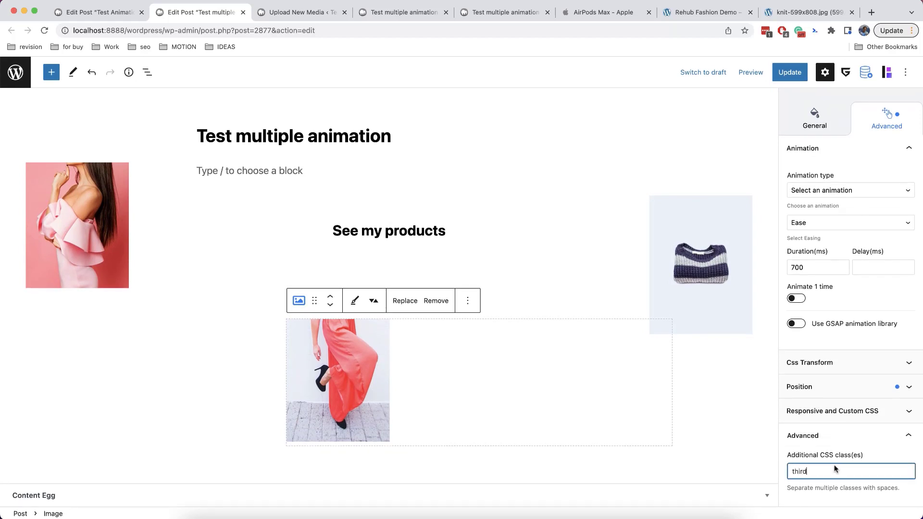
{"action": "left_click", "coordinate": [431, 229]}
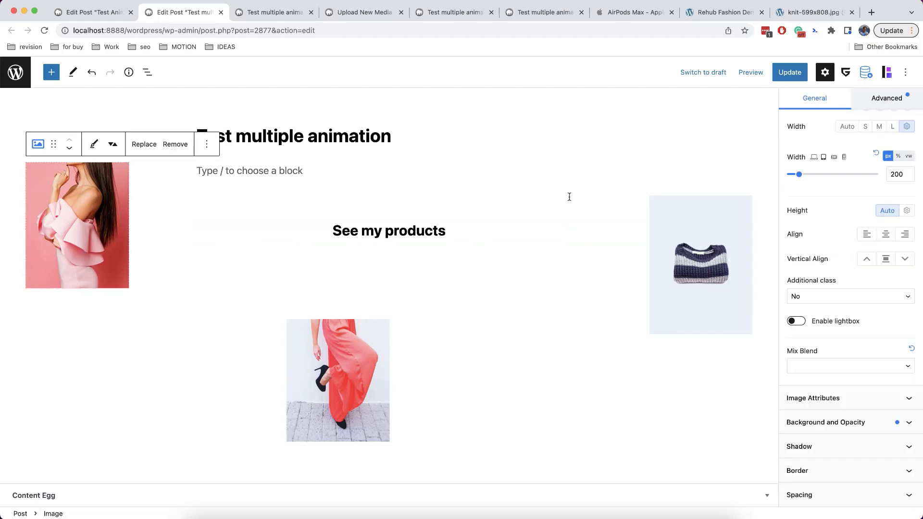
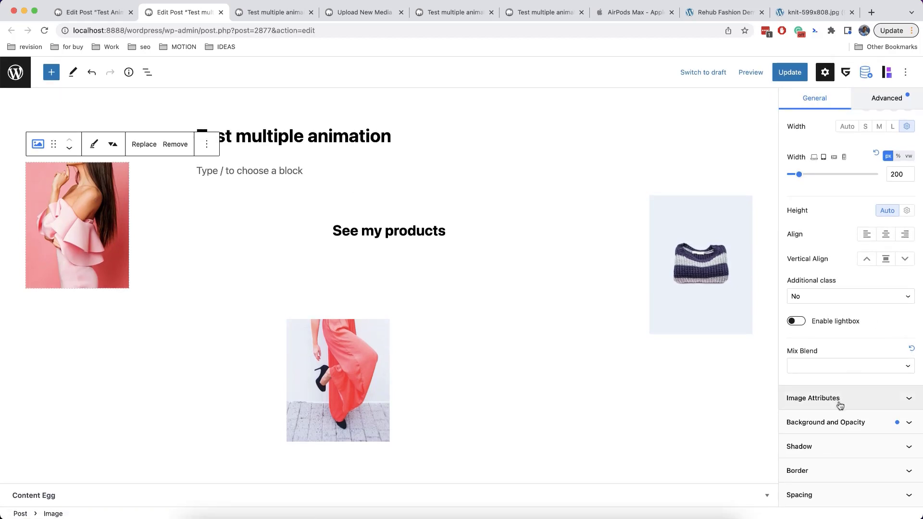
Set the pink dress and red dress images' block opacity to 0%
{"action": "left_click", "coordinate": [806, 422]}
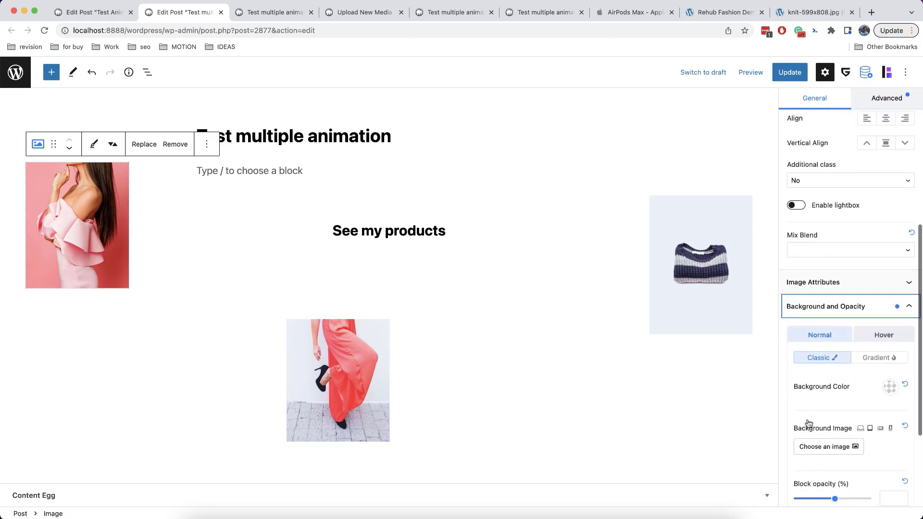
{"action": "scroll", "coordinate": [834, 280], "scroll_direction": "down", "scroll_amount": 5}
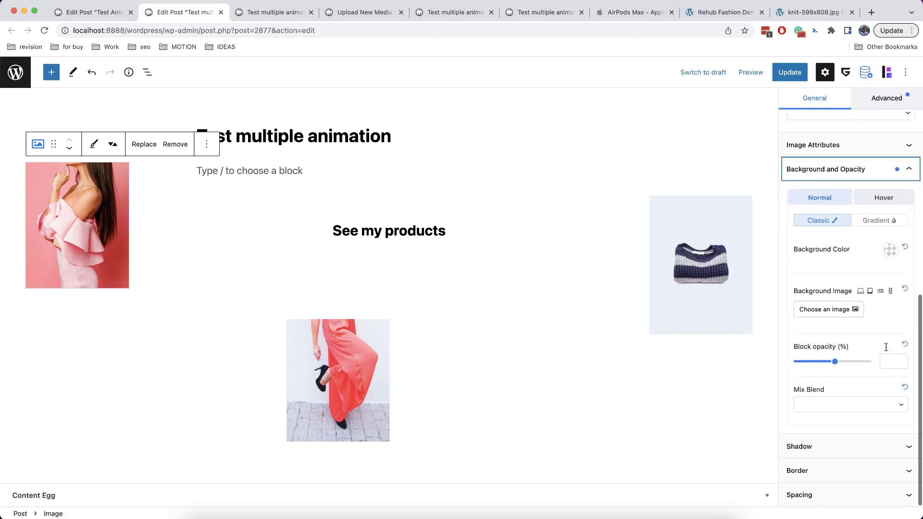
{"action": "left_click", "coordinate": [890, 361]}
{"action": "type", "text": "0"}
{"action": "left_click", "coordinate": [358, 373]}
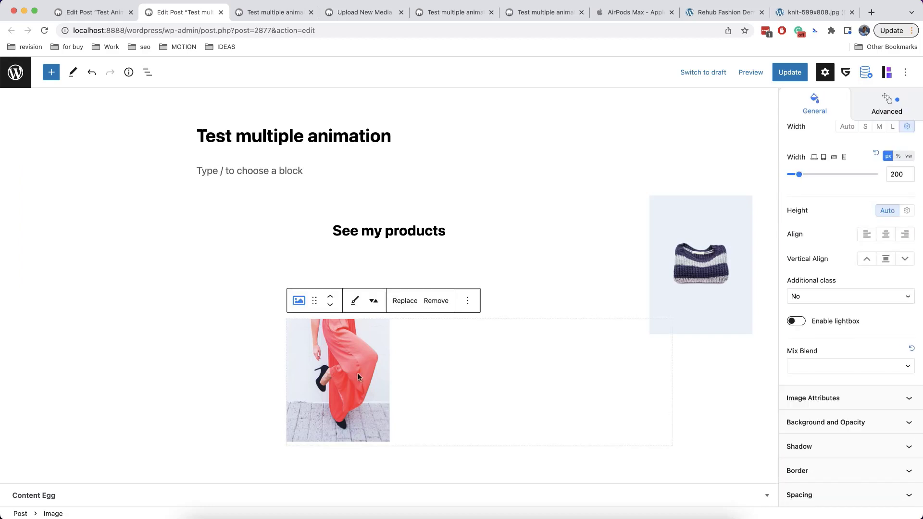
{"action": "left_click", "coordinate": [826, 422]}
{"action": "scroll", "coordinate": [827, 414], "scroll_direction": "down", "scroll_amount": 5}
{"action": "left_click", "coordinate": [891, 358]}
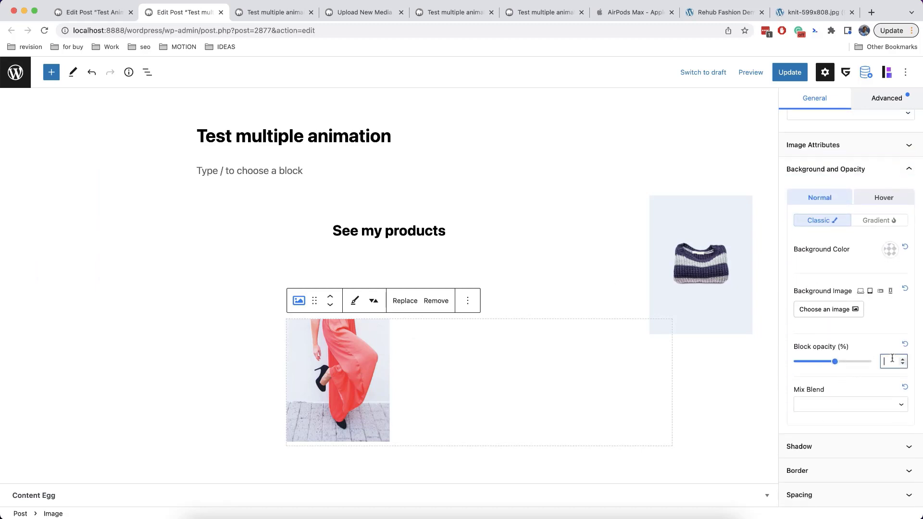
{"action": "type", "text": "0"}
Set the sweater image's block opacity to 0% and select the See my products heading
{"action": "left_click", "coordinate": [720, 253]}
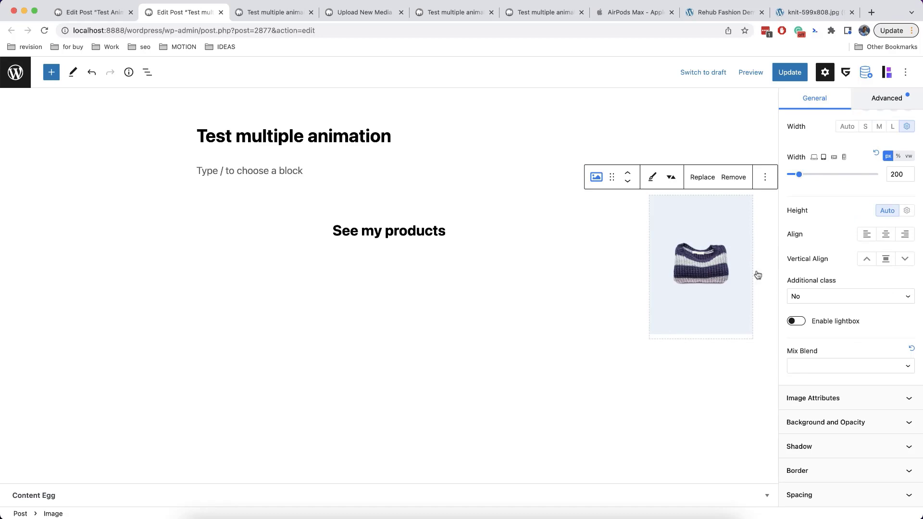
{"action": "left_click", "coordinate": [840, 419]}
{"action": "scroll", "coordinate": [840, 417], "scroll_direction": "down", "scroll_amount": 5}
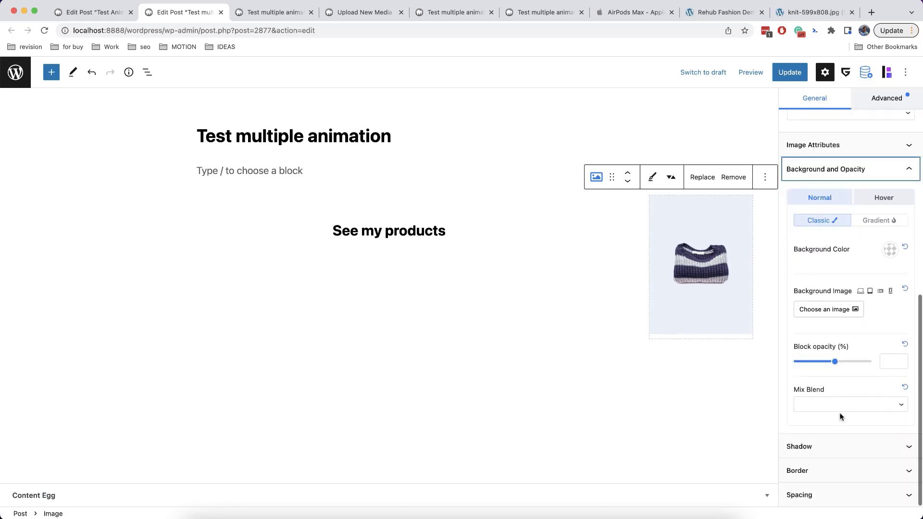
{"action": "type", "text": "0"}
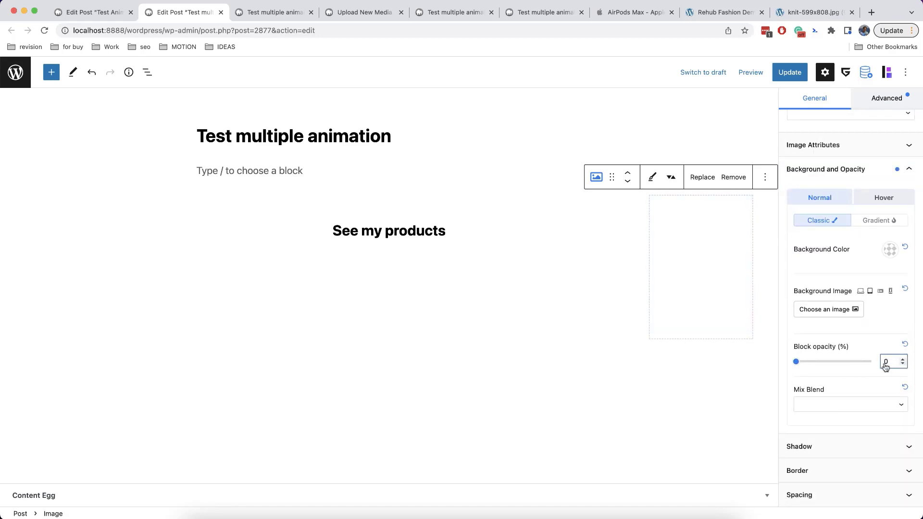
{"action": "left_click", "coordinate": [425, 231]}
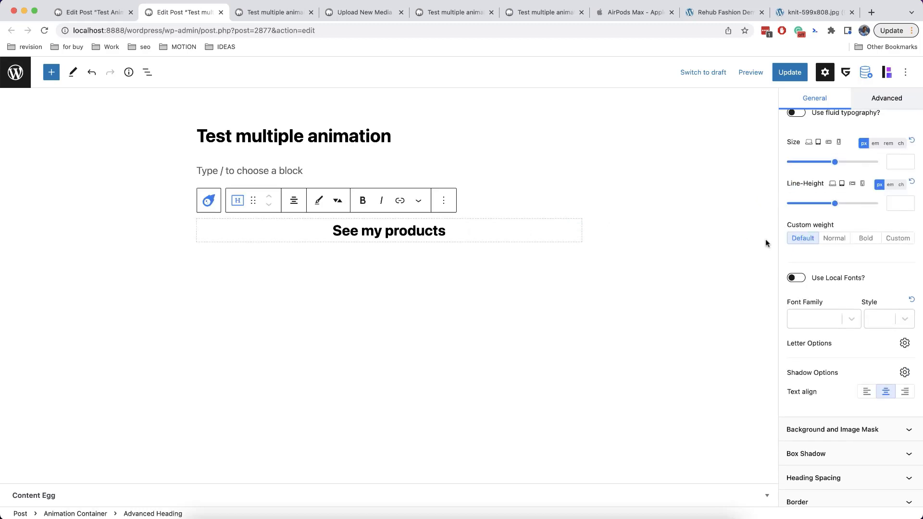
Select the heading's Animation Container and set its transform origin to middle-right
{"action": "left_click", "coordinate": [208, 201]}
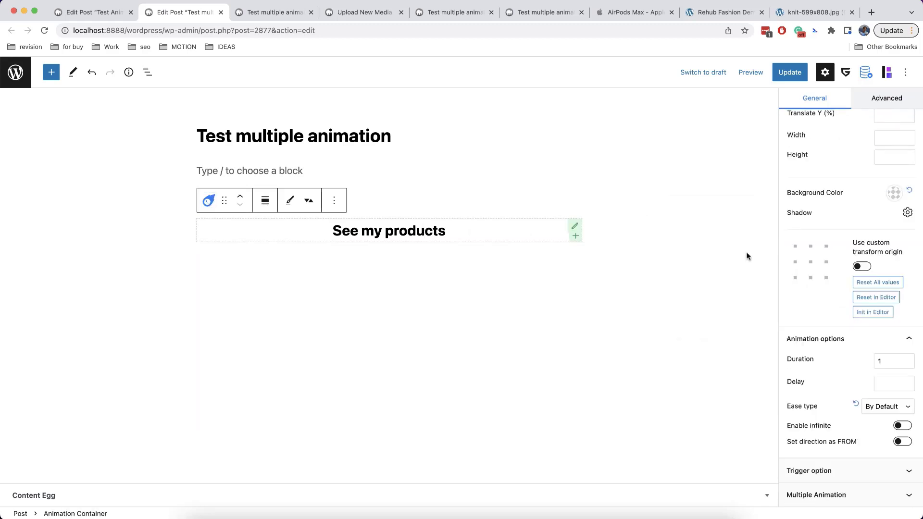
{"action": "scroll", "coordinate": [849, 233], "scroll_direction": "down", "scroll_amount": 5}
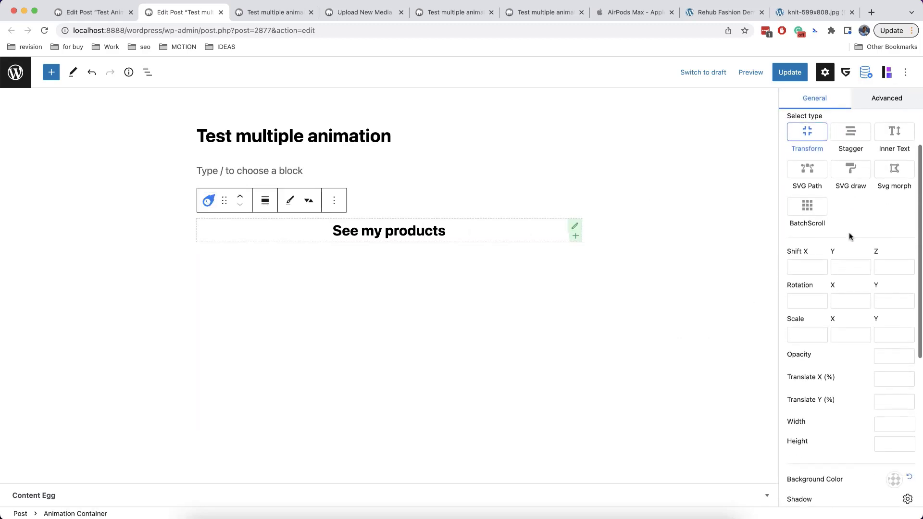
{"action": "scroll", "coordinate": [849, 235], "scroll_direction": "down", "scroll_amount": 4}
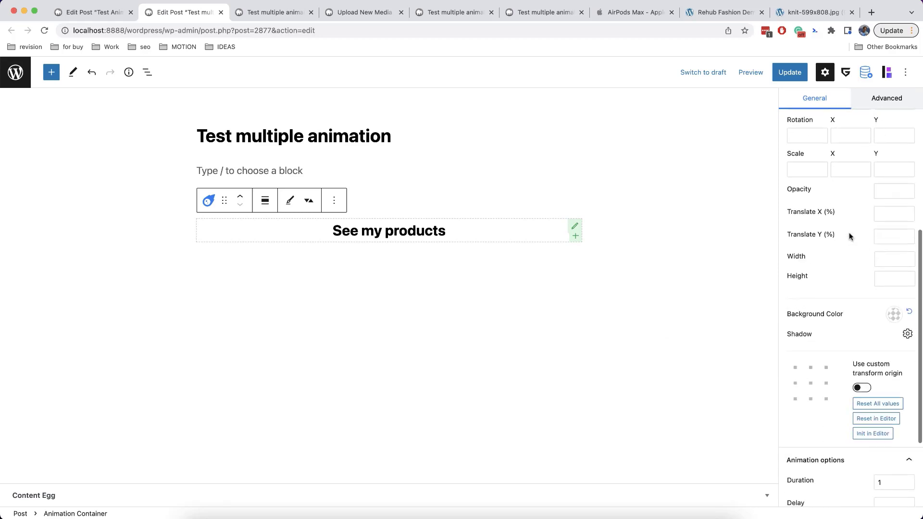
{"action": "scroll", "coordinate": [849, 235], "scroll_direction": "down", "scroll_amount": 4}
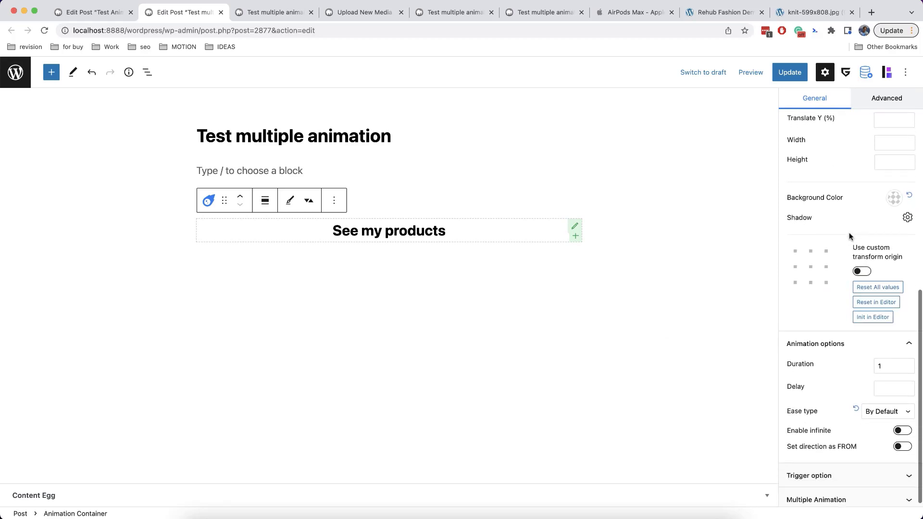
{"action": "left_click", "coordinate": [820, 275]}
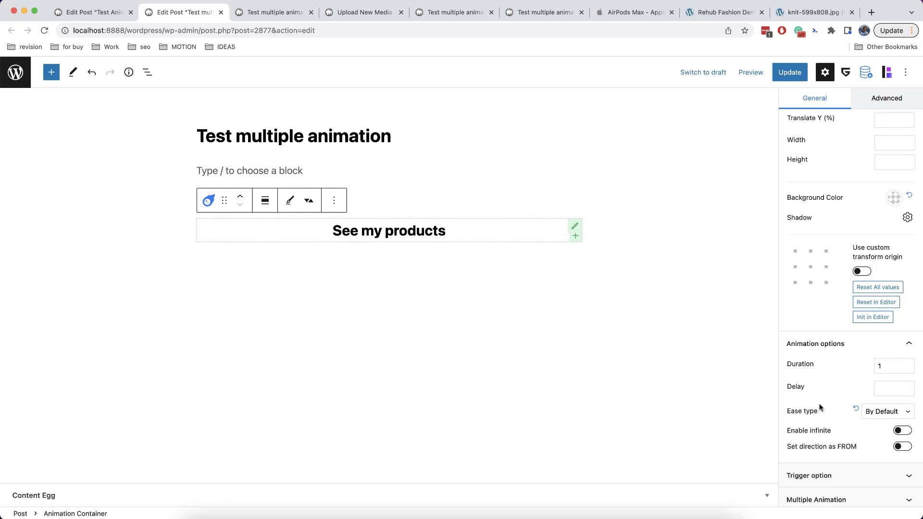
{"action": "scroll", "coordinate": [822, 414], "scroll_direction": "down", "scroll_amount": 1}
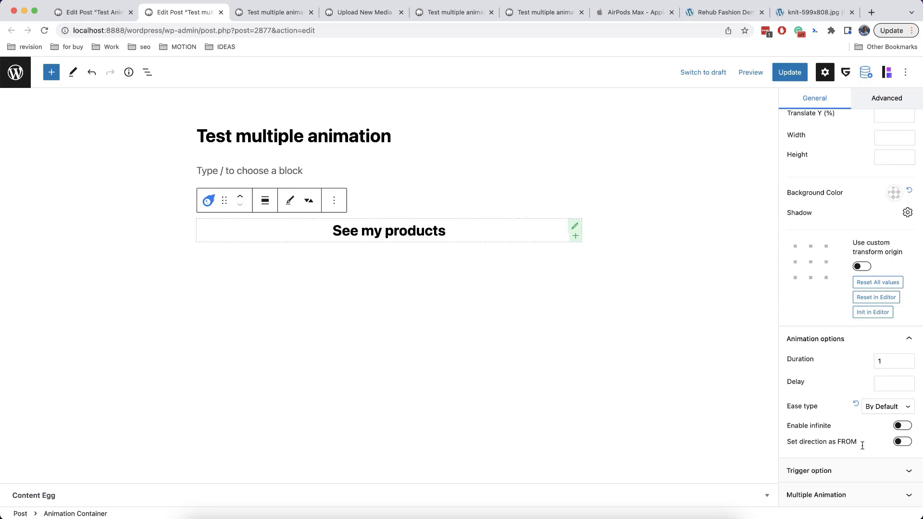
{"action": "scroll", "coordinate": [830, 367], "scroll_direction": "up", "scroll_amount": 5}
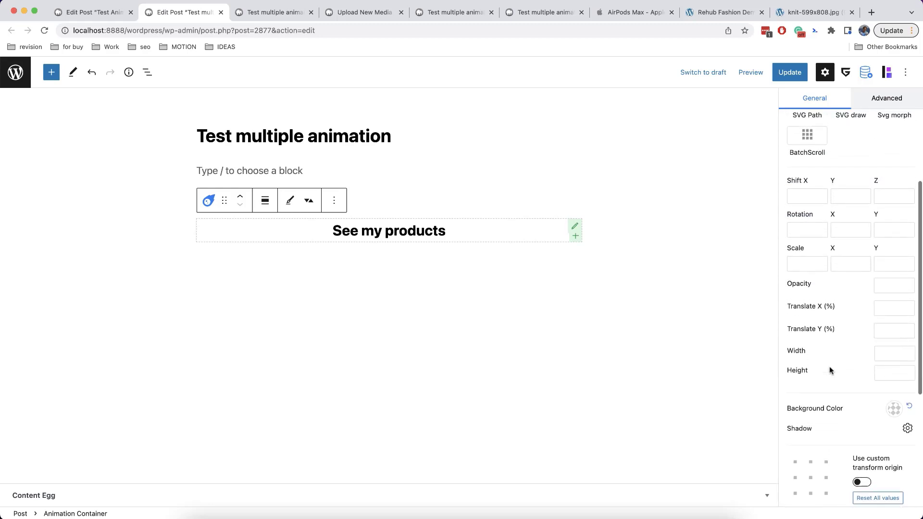
Set the container animation's opacity to 100 and Shift Y to 10px
{"action": "left_click", "coordinate": [884, 286]}
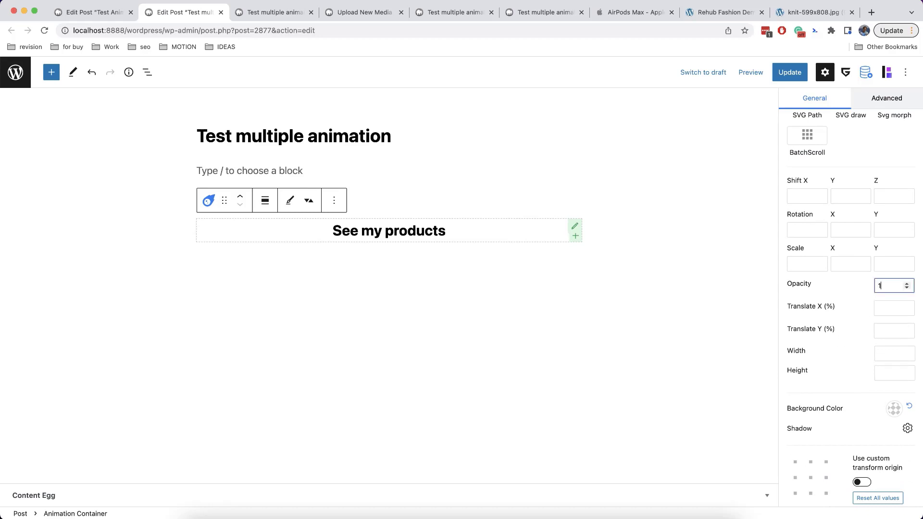
{"action": "left_click", "coordinate": [844, 197]}
{"action": "left_click", "coordinate": [840, 287]}
{"action": "scroll", "coordinate": [844, 303], "scroll_direction": "down", "scroll_amount": 1}
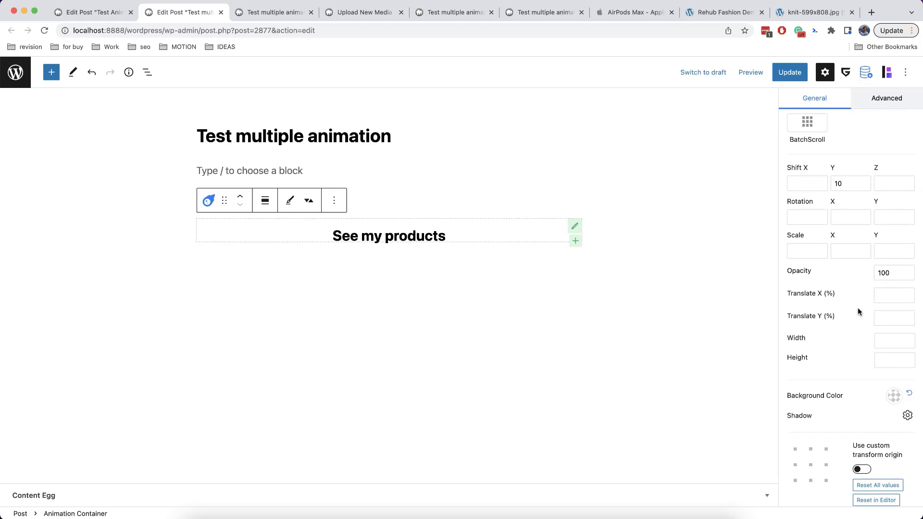
{"action": "scroll", "coordinate": [858, 312], "scroll_direction": "down", "scroll_amount": 5}
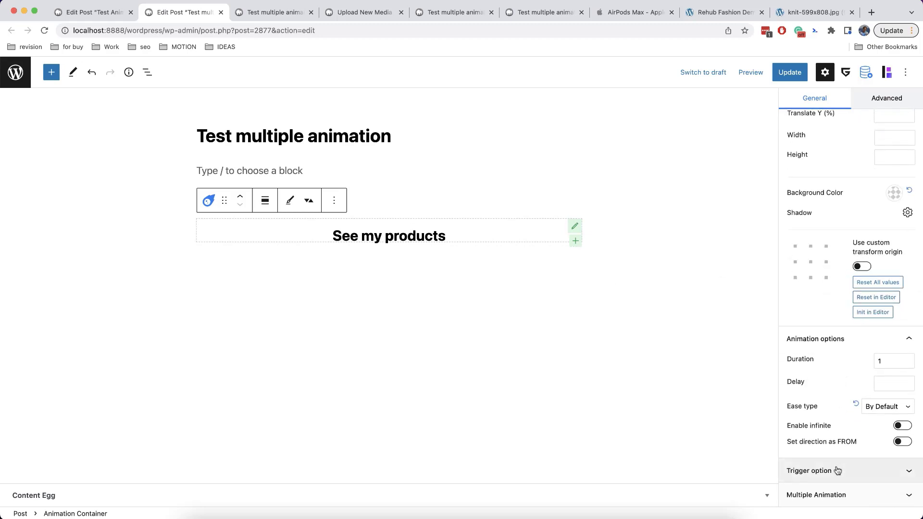
{"action": "left_click", "coordinate": [836, 470]}
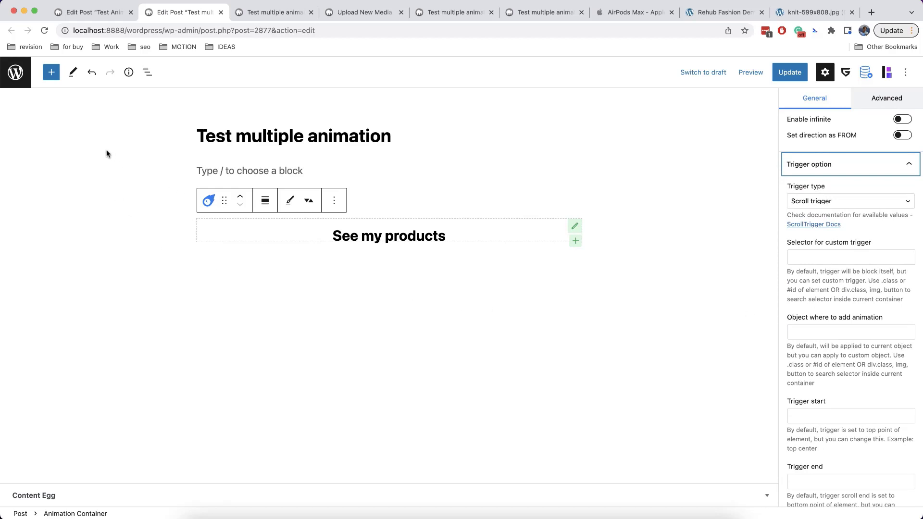
Set the trigger type to On Hover and apply the animation to the .first object
{"action": "left_click", "coordinate": [838, 201]}
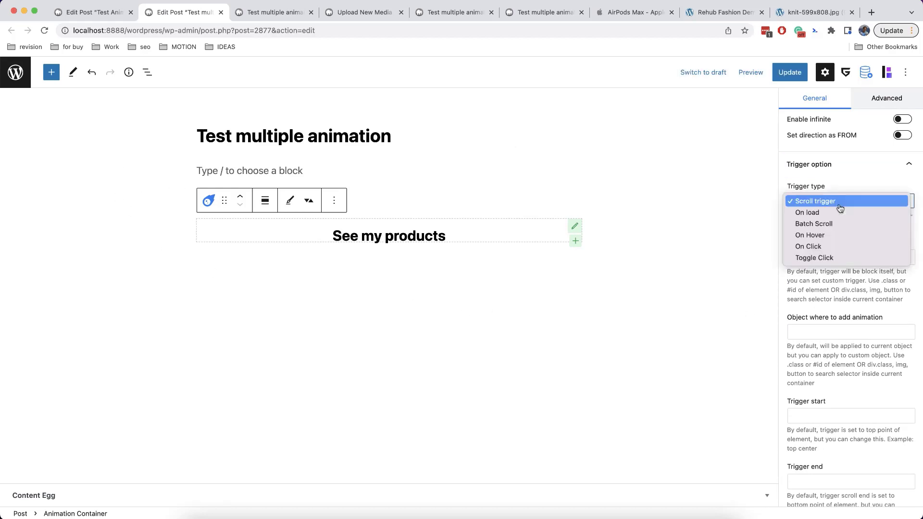
{"action": "left_click", "coordinate": [836, 237]}
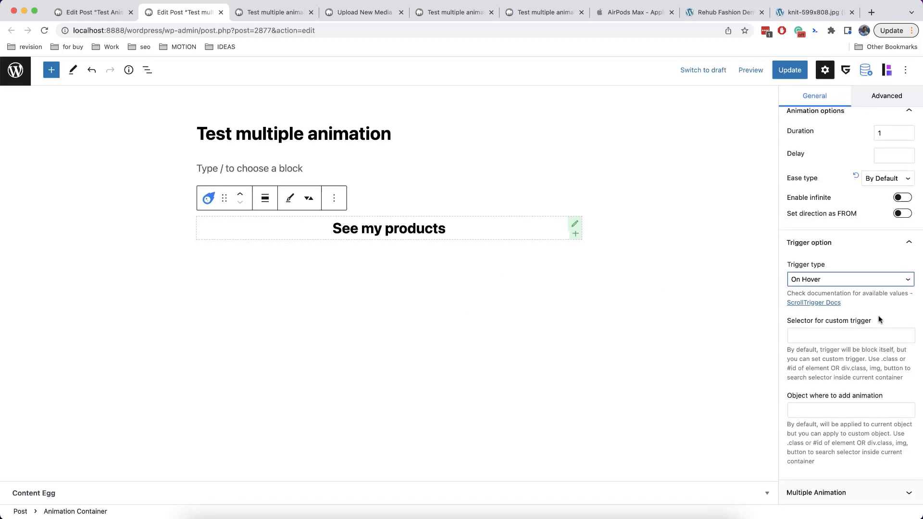
{"action": "left_click", "coordinate": [798, 412]}
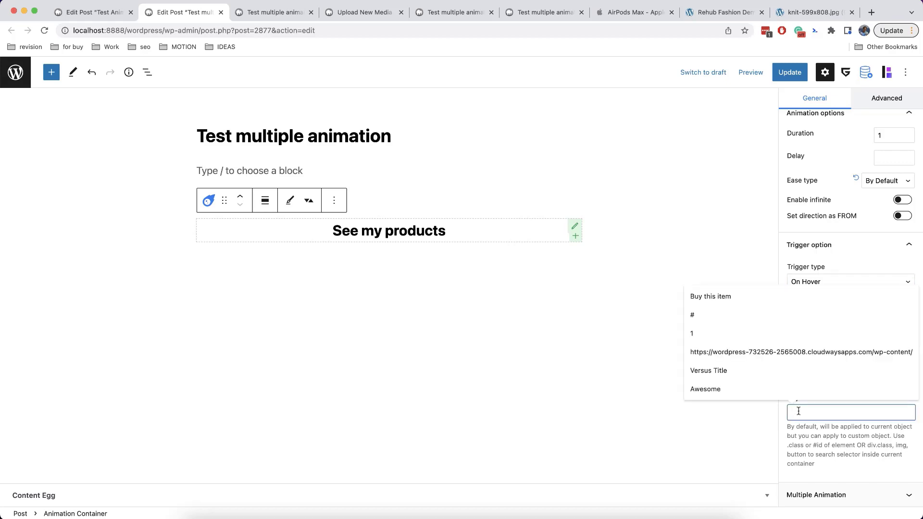
{"action": "type", "text": ".first"}
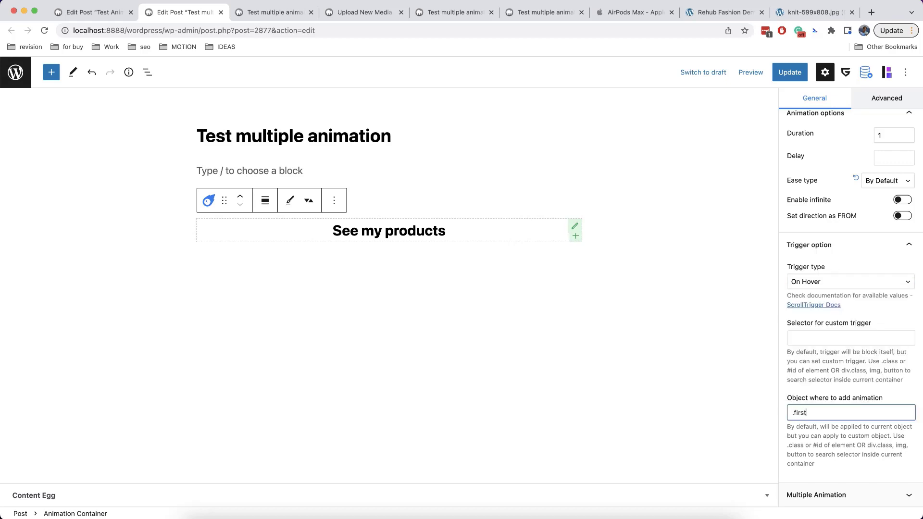
{"action": "mouse_move", "coordinate": [419, 228]}
{"action": "left_click", "coordinate": [861, 494]}
{"action": "left_click", "coordinate": [874, 400]}
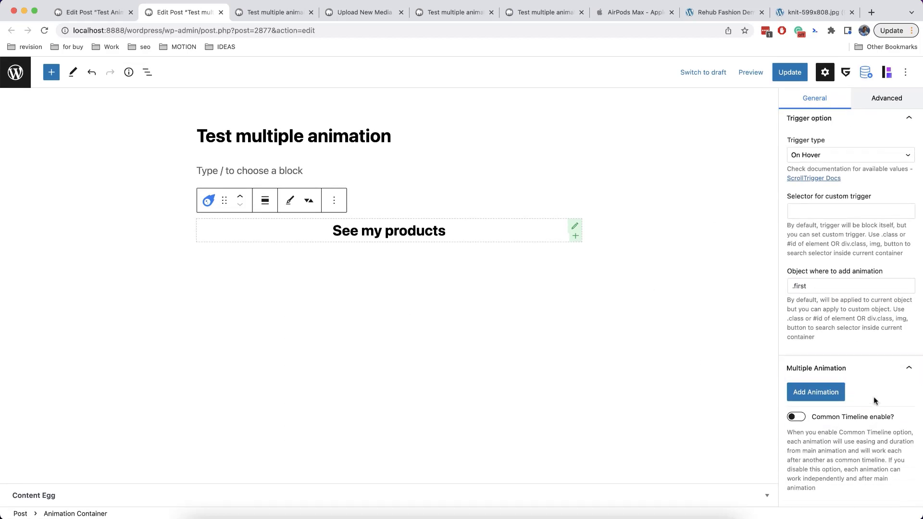
Add Animation - 1 to the container and set its opacity and vertical shift
{"action": "left_click", "coordinate": [811, 393]}
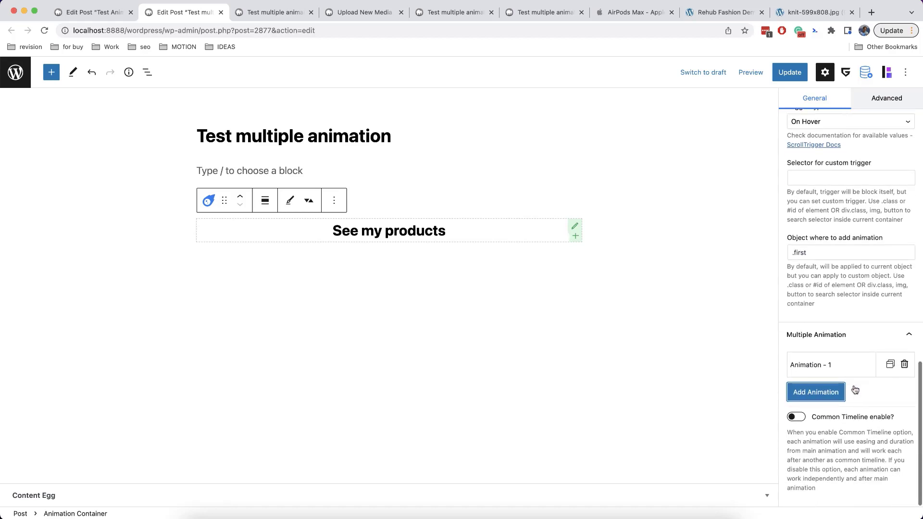
{"action": "left_click", "coordinate": [846, 361]}
{"action": "scroll", "coordinate": [845, 361], "scroll_direction": "down", "scroll_amount": 5}
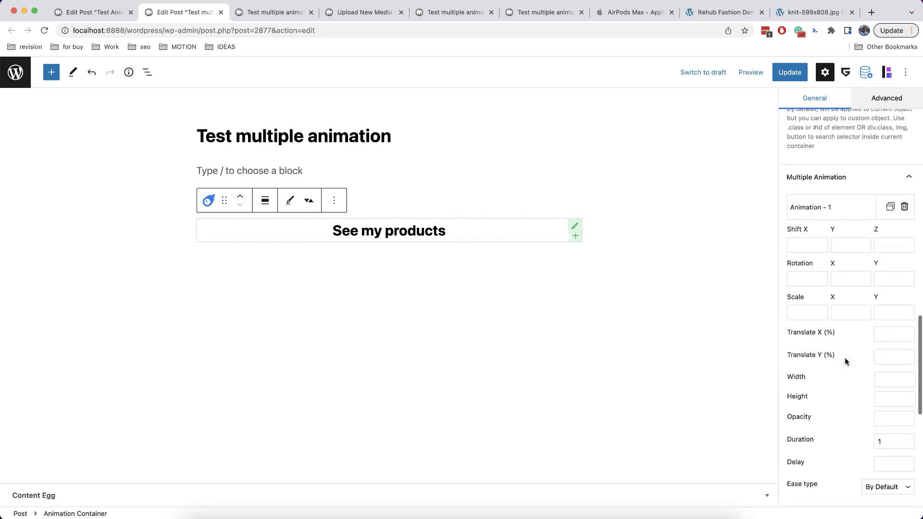
{"action": "scroll", "coordinate": [846, 362], "scroll_direction": "down", "scroll_amount": 2}
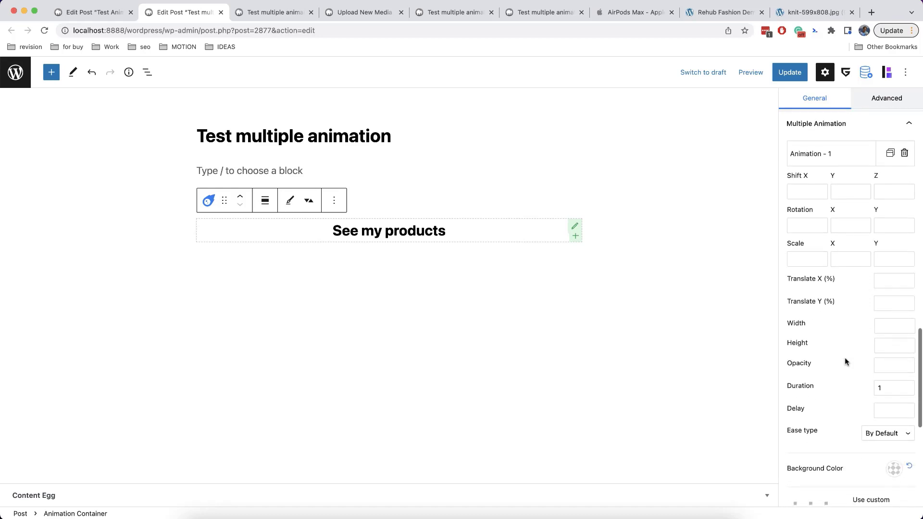
{"action": "left_click", "coordinate": [886, 364]}
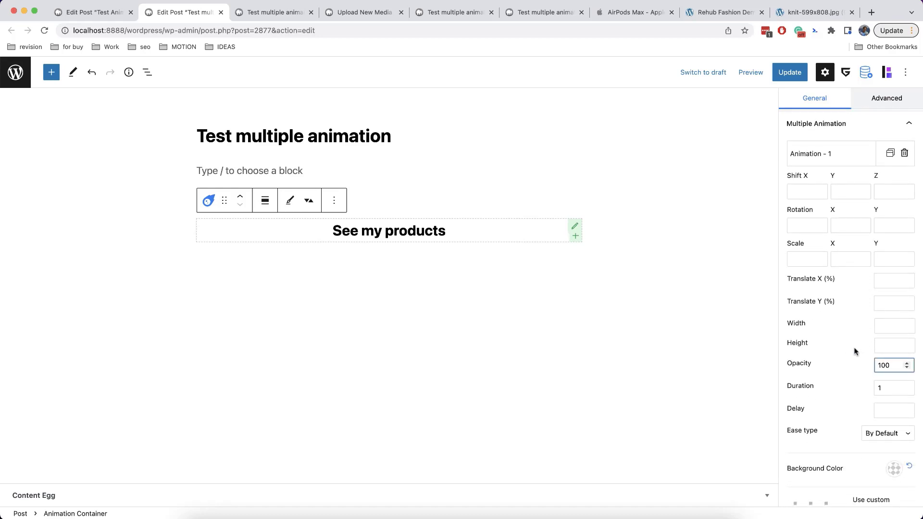
{"action": "scroll", "coordinate": [852, 351], "scroll_direction": "up", "scroll_amount": 2}
{"action": "left_click", "coordinate": [848, 235]}
{"action": "type", "text": "10"}
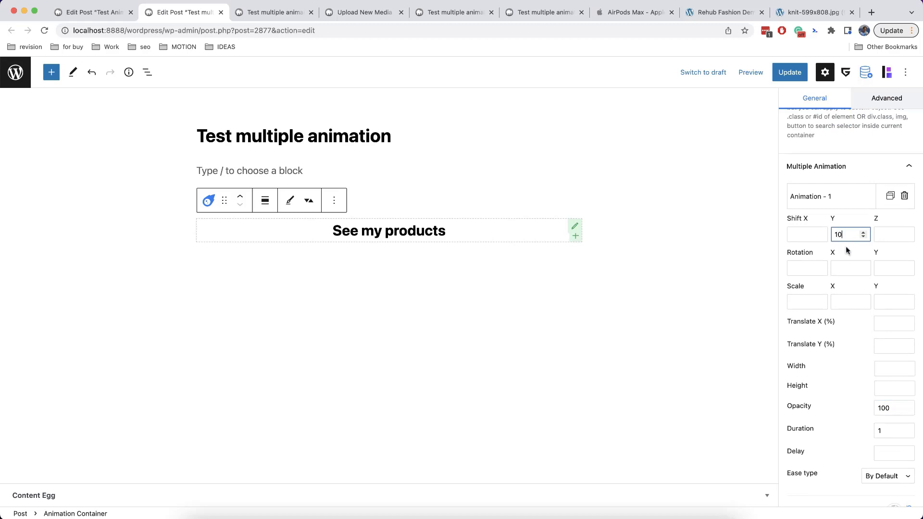
Enter .second as Animation - 1's custom object
{"action": "scroll", "coordinate": [832, 334], "scroll_direction": "down", "scroll_amount": 8}
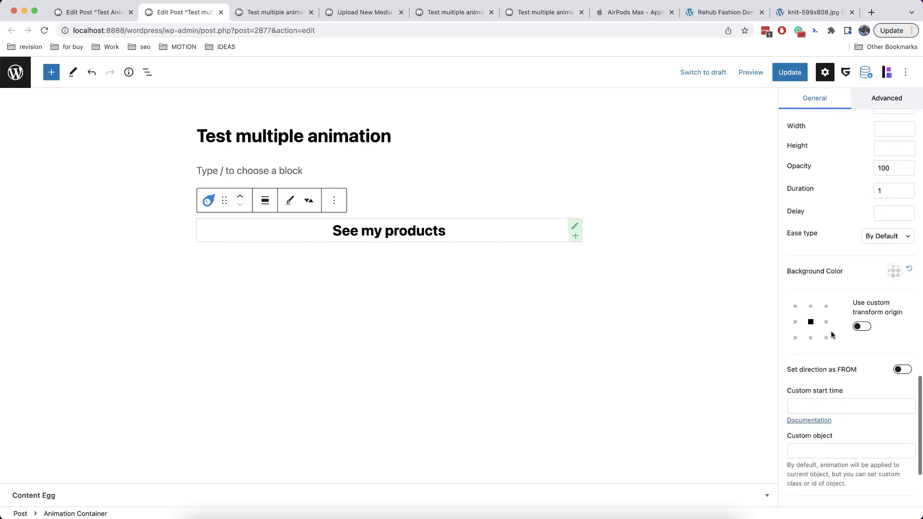
{"action": "scroll", "coordinate": [832, 335], "scroll_direction": "down", "scroll_amount": 4}
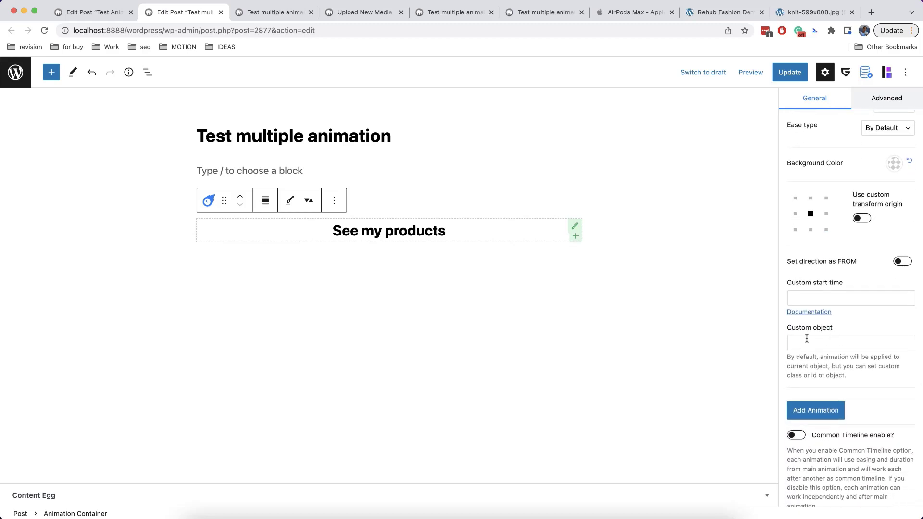
{"action": "left_click", "coordinate": [805, 337]}
{"action": "type", "text": ".second"}
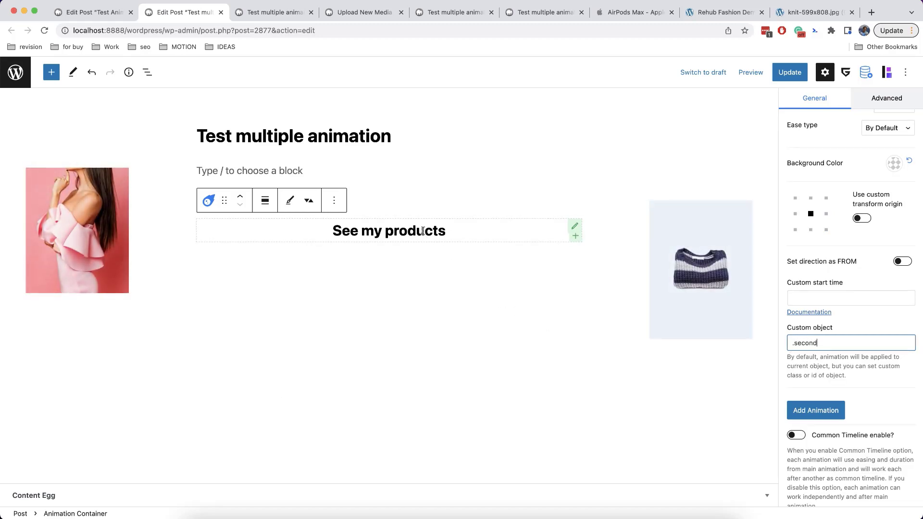
{"action": "scroll", "coordinate": [881, 407], "scroll_direction": "down", "scroll_amount": 1}
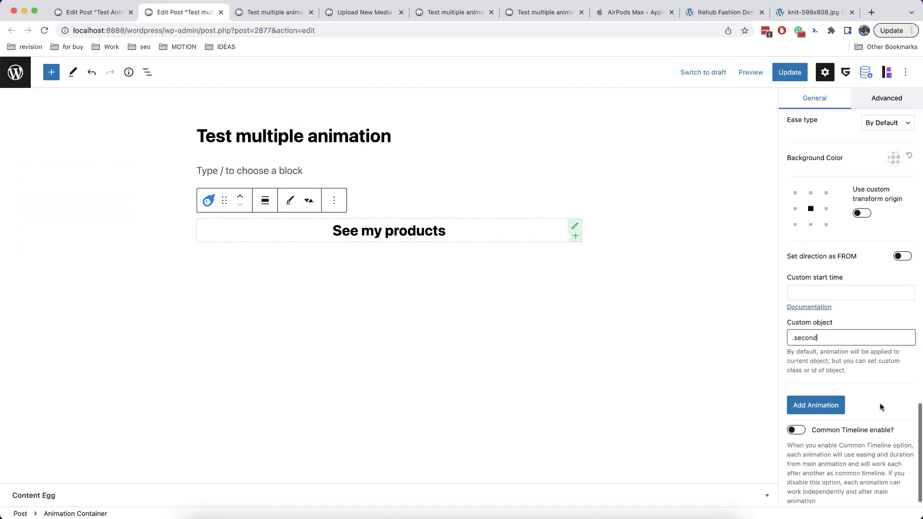
{"action": "scroll", "coordinate": [880, 406], "scroll_direction": "down", "scroll_amount": 2}
{"action": "scroll", "coordinate": [872, 377], "scroll_direction": "up", "scroll_amount": 4}
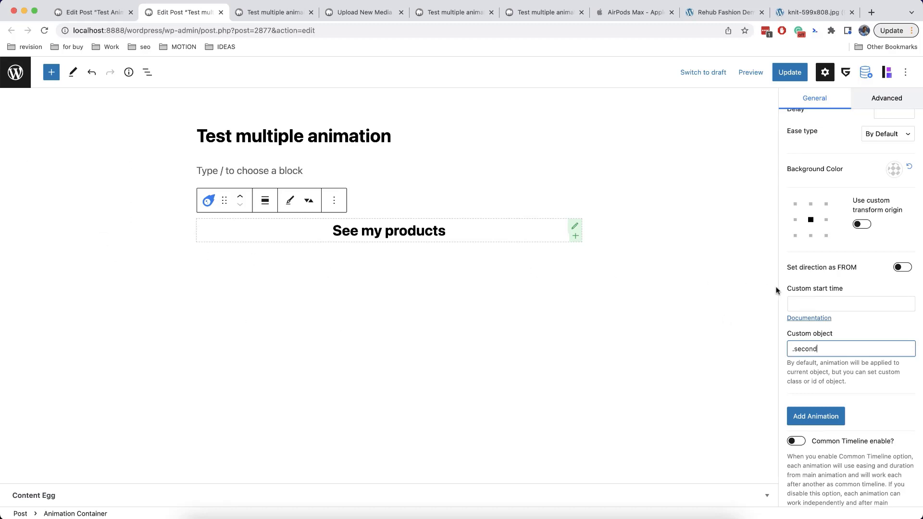
Open the GSAP Timeline docs in a new tab, find the '>-0.5' position example, and return
{"action": "right_click", "coordinate": [813, 321]}
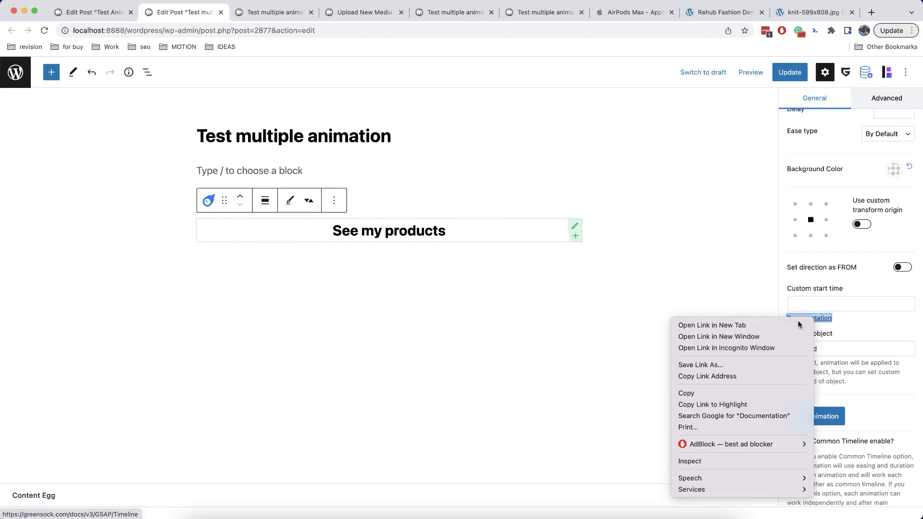
{"action": "left_click", "coordinate": [701, 325]}
{"action": "left_click", "coordinate": [245, 15]}
{"action": "scroll", "coordinate": [379, 128], "scroll_direction": "down", "scroll_amount": 20}
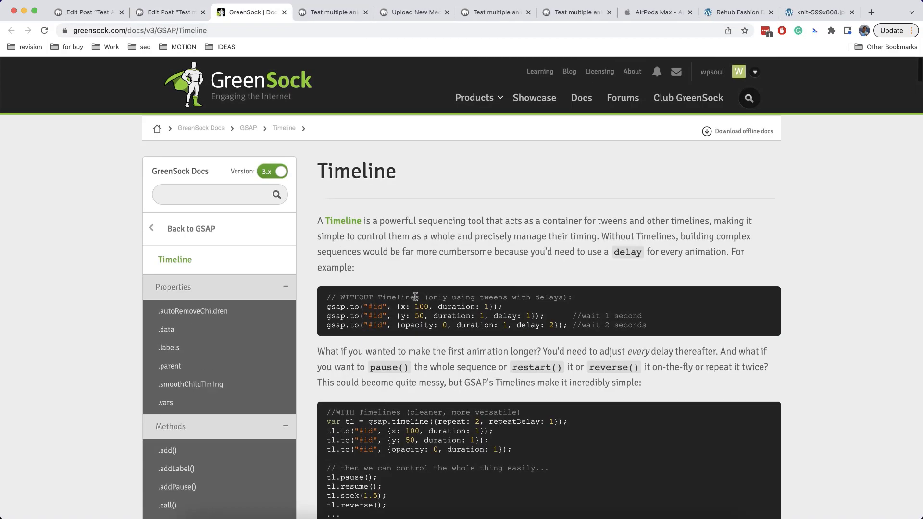
{"action": "scroll", "coordinate": [415, 298], "scroll_direction": "down", "scroll_amount": 10}
{"action": "scroll", "coordinate": [416, 296], "scroll_direction": "down", "scroll_amount": 6}
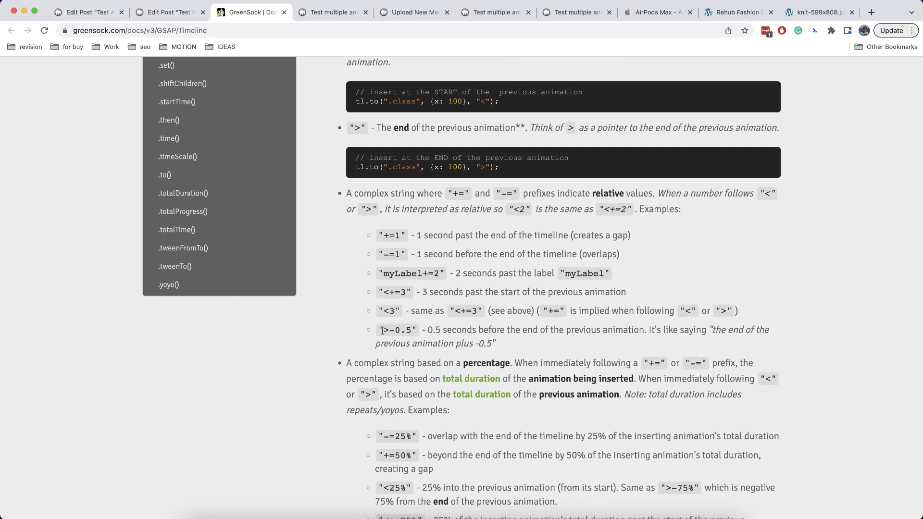
{"action": "left_click_drag", "start_coordinate": [411, 329], "coordinate": [388, 329]}
{"action": "left_click", "coordinate": [519, 344]}
{"action": "left_click", "coordinate": [92, 15]}
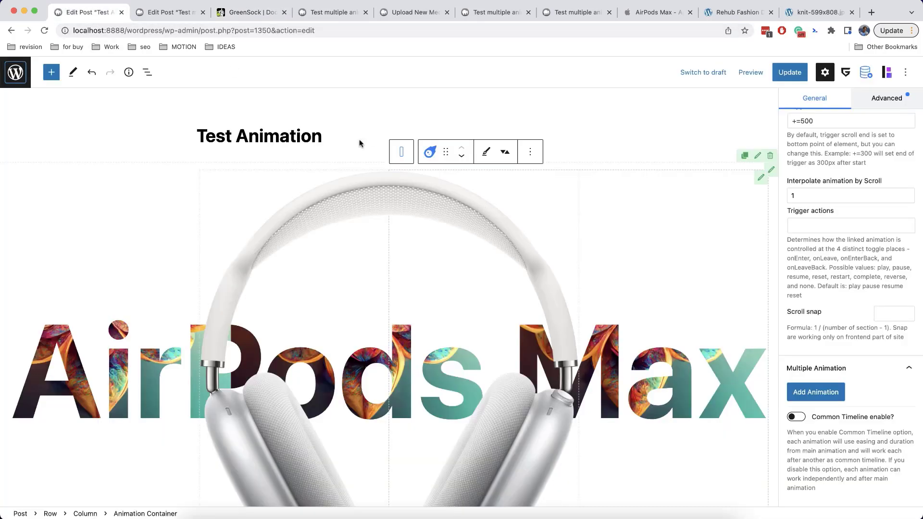
Set the .second animation's custom start time to '>-0.5'
{"action": "left_click", "coordinate": [154, 13]}
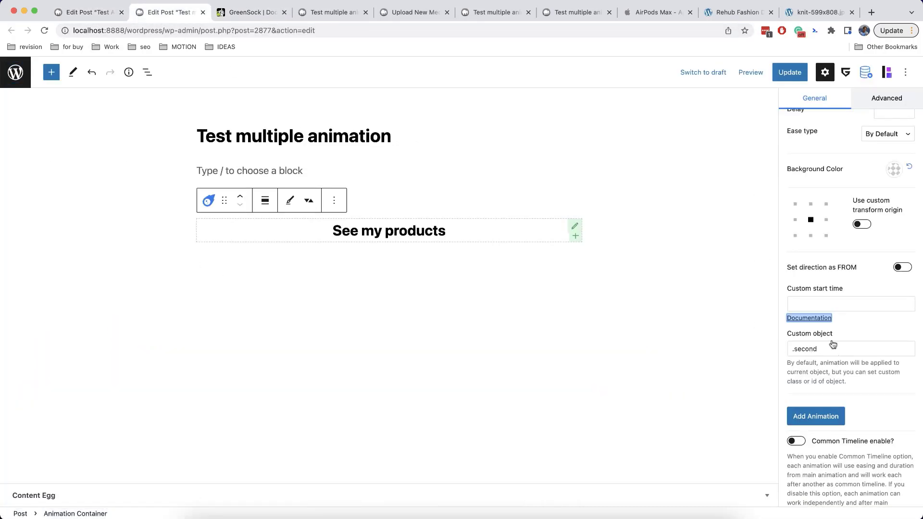
{"action": "left_click", "coordinate": [812, 304]}
{"action": "type", "text": ">-0.5"}
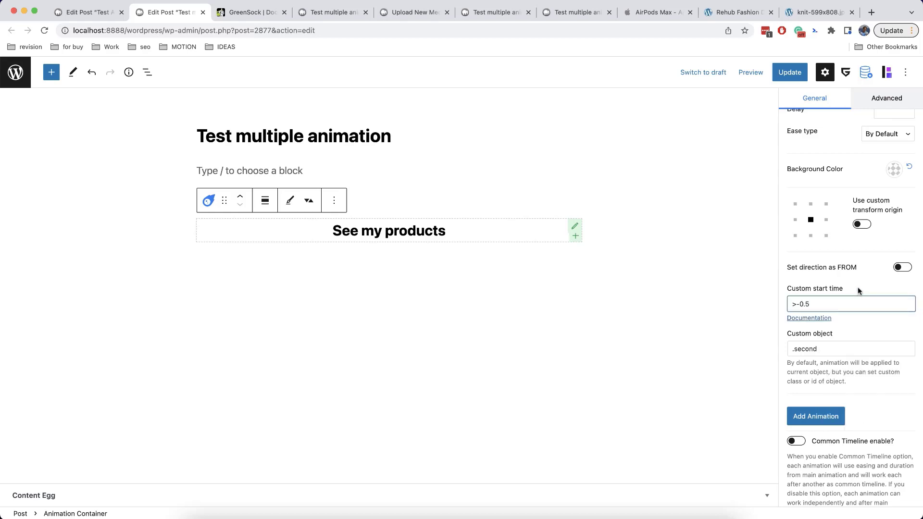
{"action": "left_click", "coordinate": [858, 287]}
{"action": "mouse_move", "coordinate": [409, 231]}
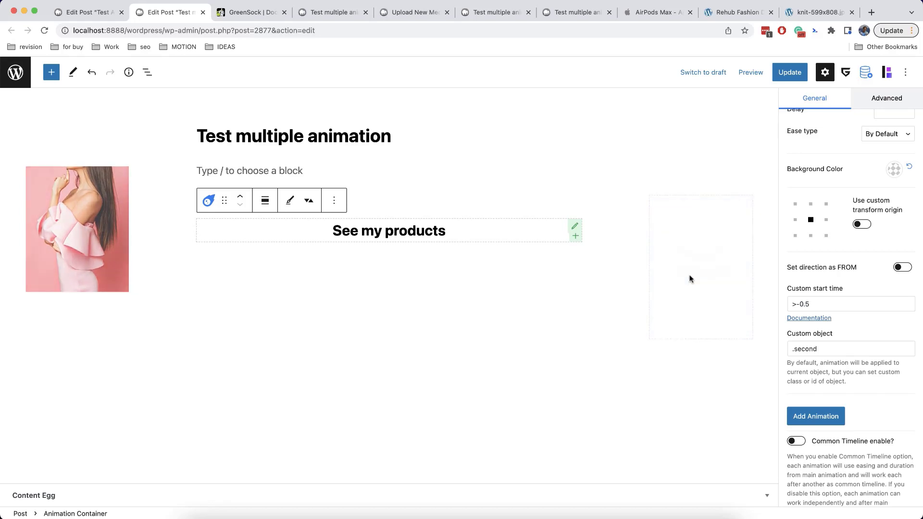
{"action": "left_click", "coordinate": [851, 306]}
{"action": "left_click", "coordinate": [858, 322]}
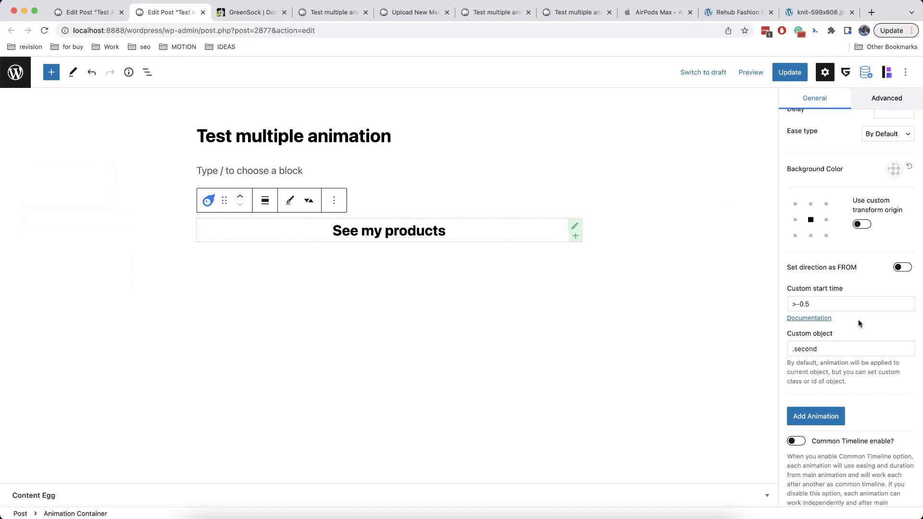
Add Animation - 2 with Shift Y 10 and opacity 100
{"action": "scroll", "coordinate": [858, 319], "scroll_direction": "down", "scroll_amount": 1}
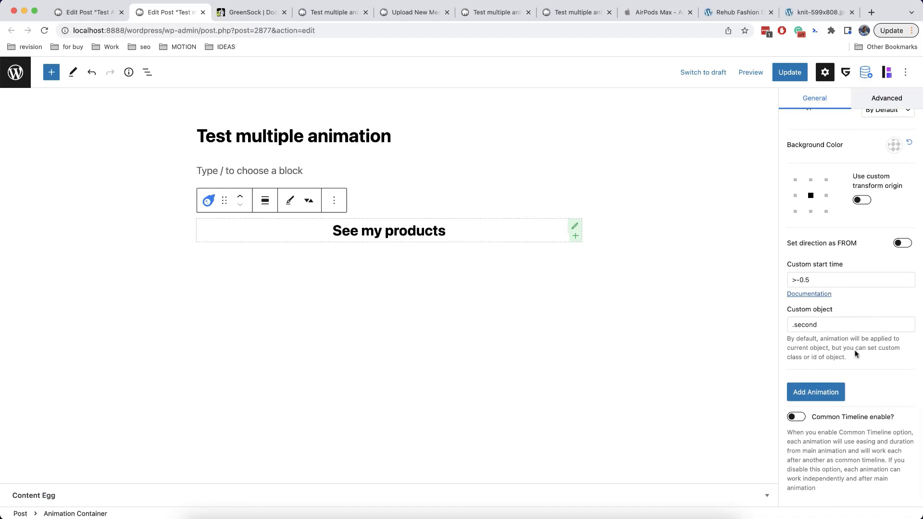
{"action": "left_click", "coordinate": [837, 391]}
{"action": "scroll", "coordinate": [840, 342], "scroll_direction": "down", "scroll_amount": 1}
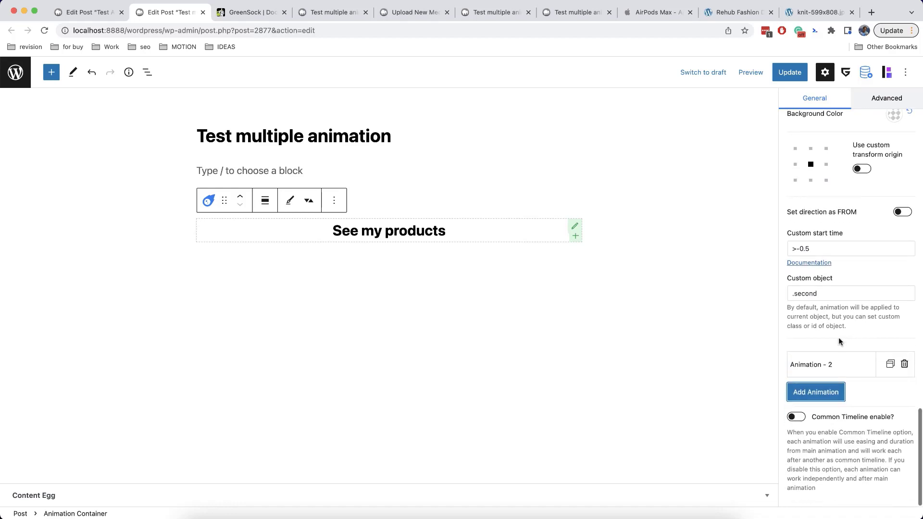
{"action": "left_click", "coordinate": [835, 363]}
{"action": "left_click", "coordinate": [842, 228]}
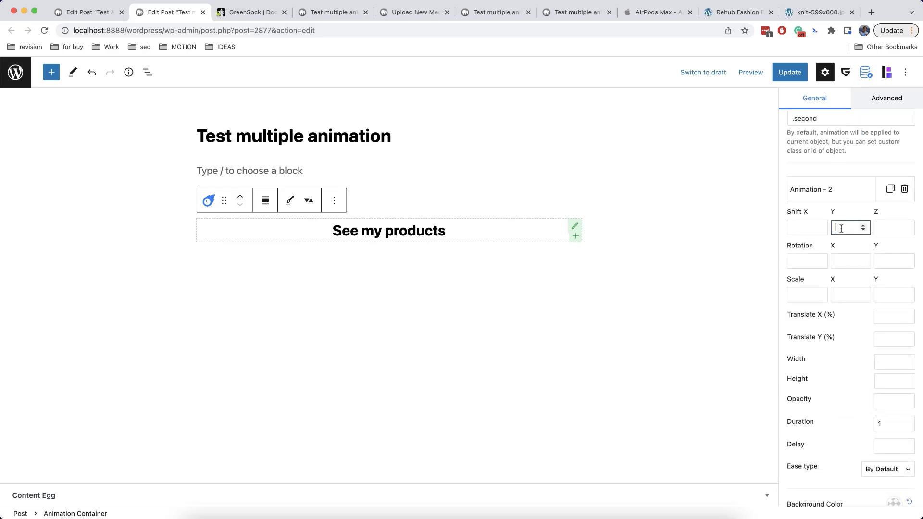
{"action": "type", "text": "10"}
{"action": "scroll", "coordinate": [844, 290], "scroll_direction": "down", "scroll_amount": 1}
{"action": "left_click", "coordinate": [887, 369]}
{"action": "type", "text": "100"}
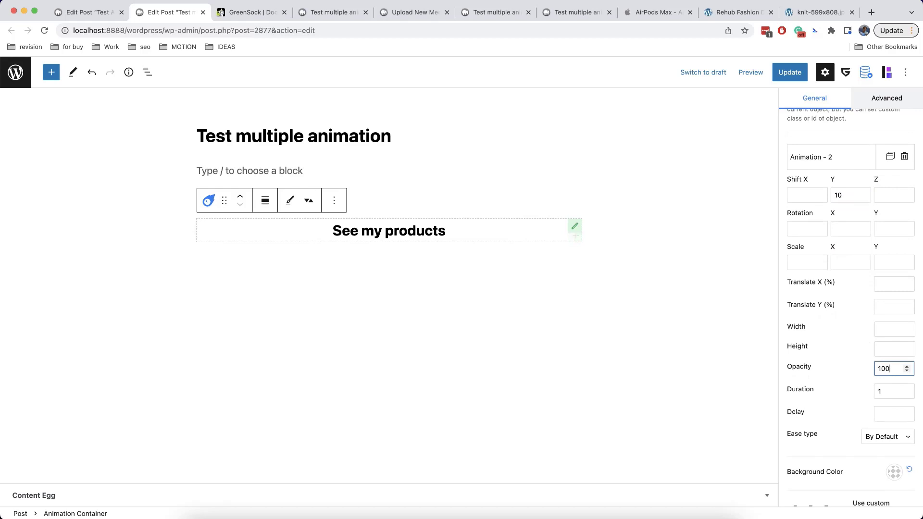
Give Animation - 2 the custom object .third and a '>-0.2' start time
{"action": "scroll", "coordinate": [840, 385], "scroll_direction": "down", "scroll_amount": 5}
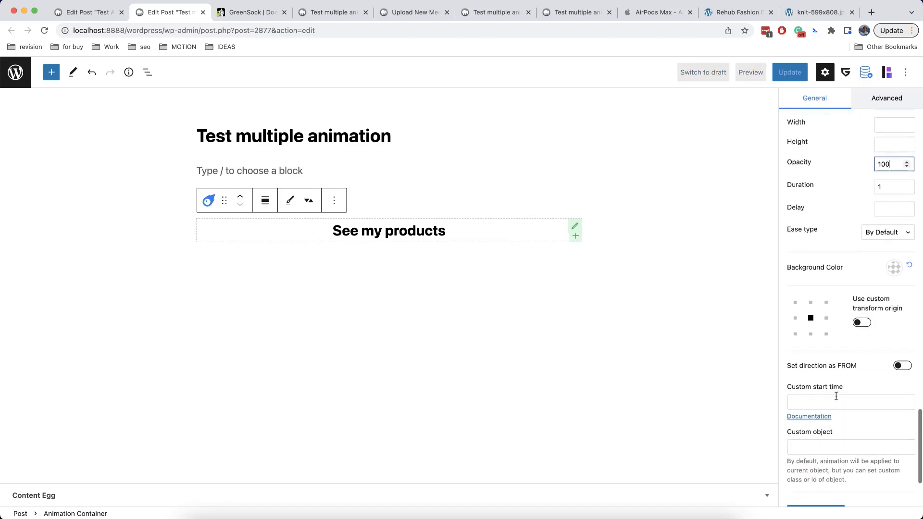
{"action": "left_click", "coordinate": [837, 447]}
{"action": "type", "text": ".third"}
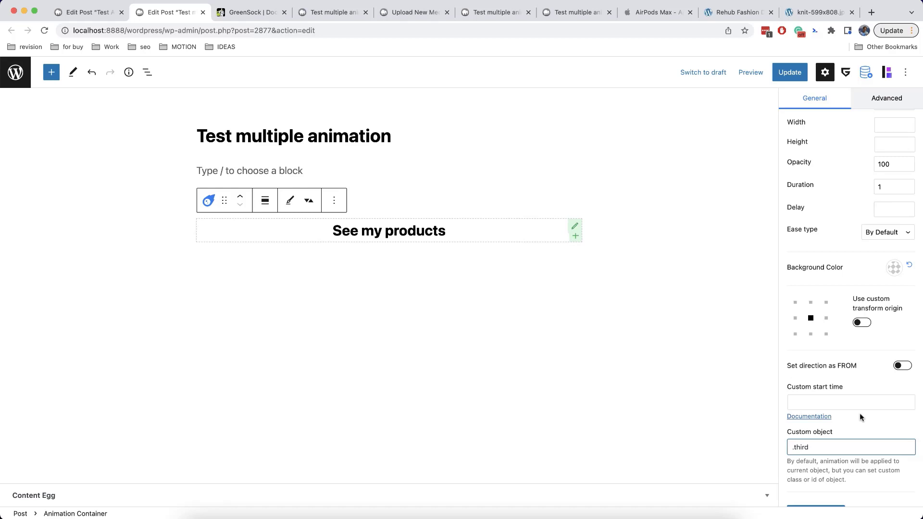
{"action": "left_click", "coordinate": [842, 403]}
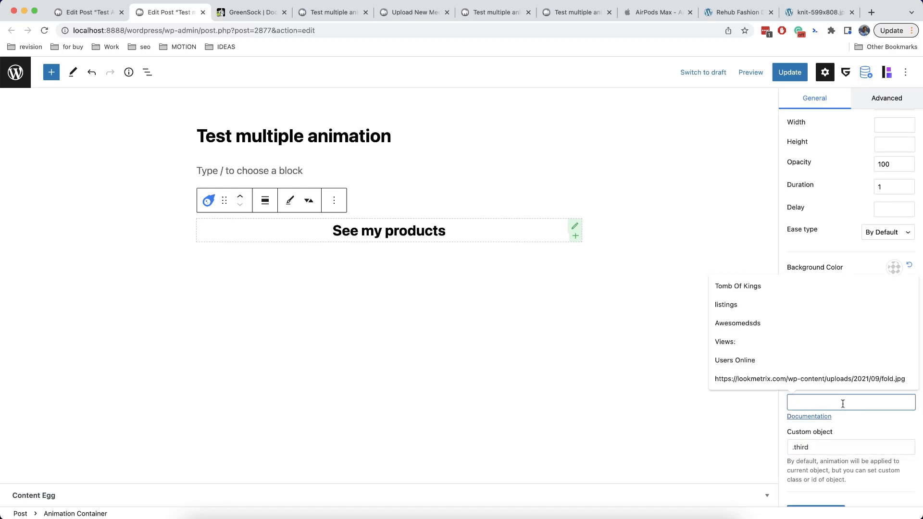
{"action": "type", "text": ">-0.5"}
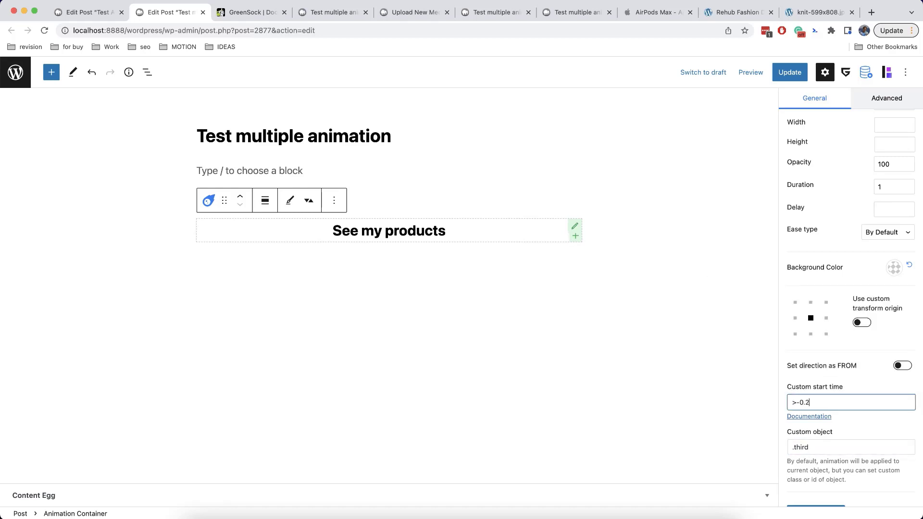
{"action": "left_click", "coordinate": [875, 423]}
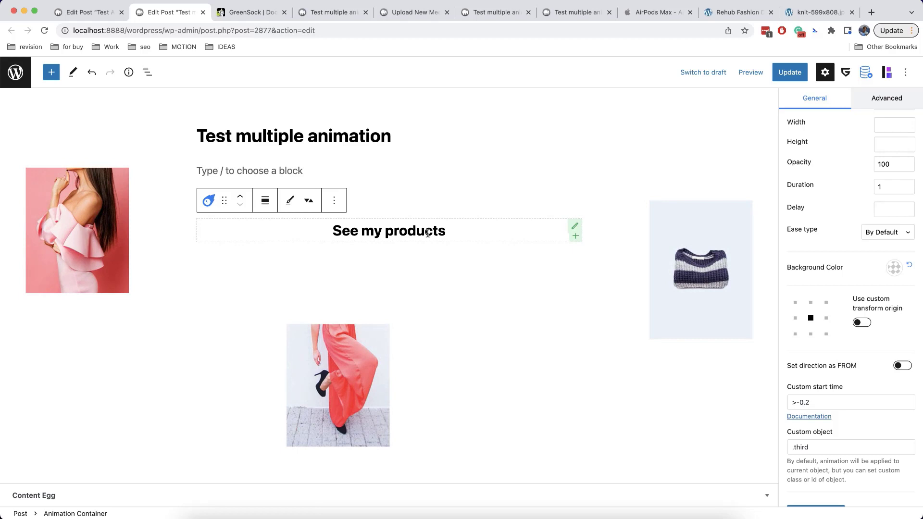
{"action": "scroll", "coordinate": [877, 315], "scroll_direction": "up", "scroll_amount": 10}
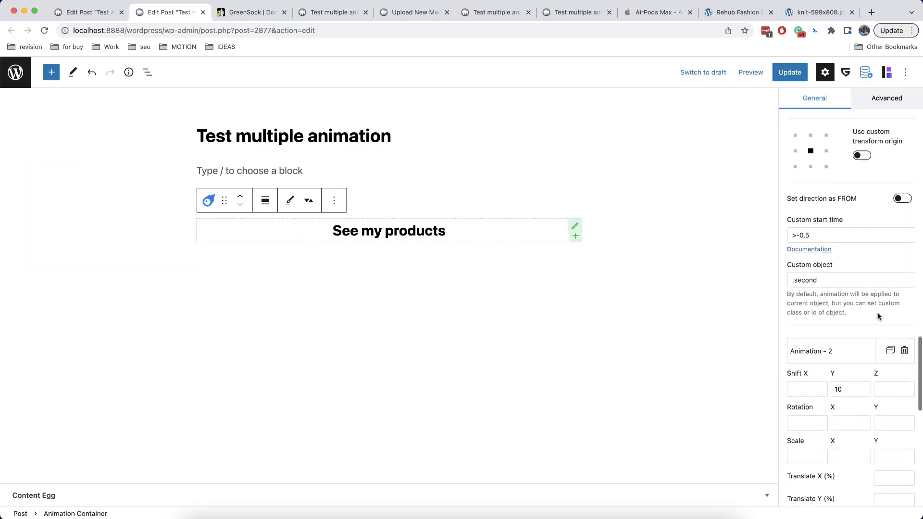
{"action": "scroll", "coordinate": [878, 315], "scroll_direction": "up", "scroll_amount": 15}
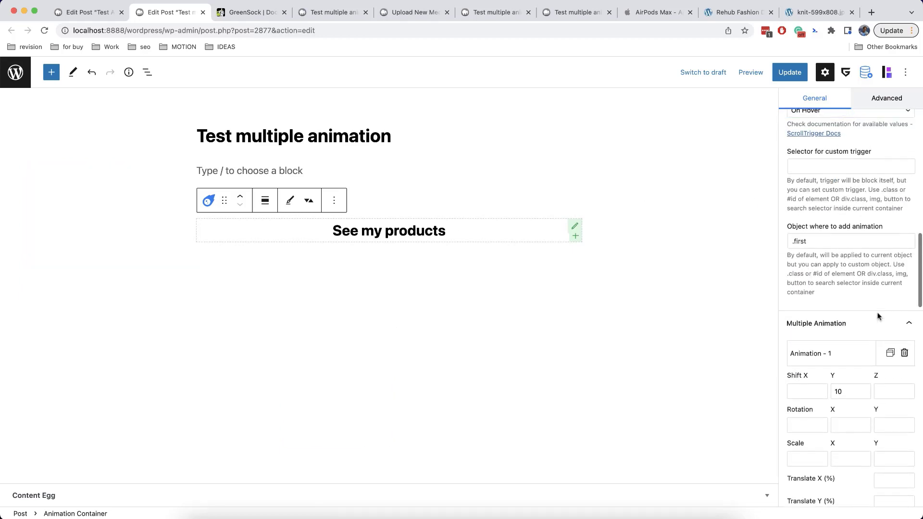
{"action": "scroll", "coordinate": [878, 316], "scroll_direction": "up", "scroll_amount": 8}
Switch the trigger type to On Click, update the post, and test it on the heading
{"action": "left_click", "coordinate": [831, 306]}
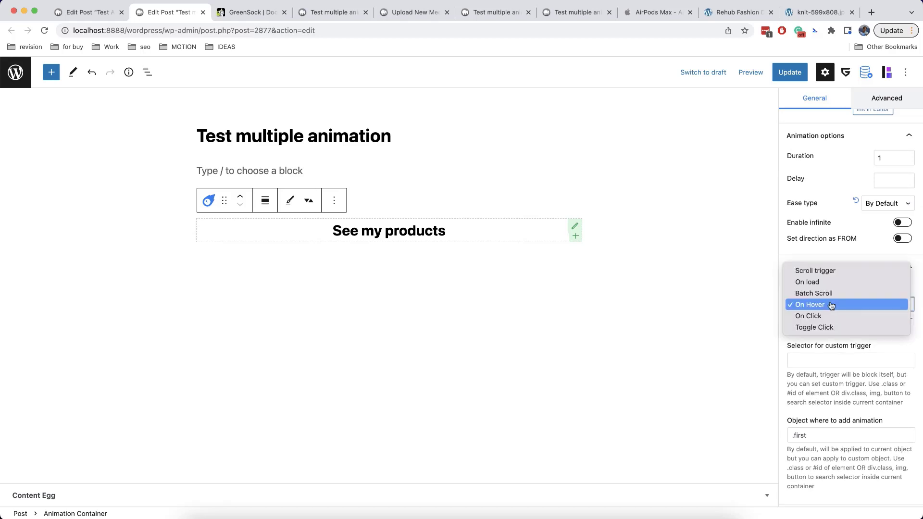
{"action": "left_click", "coordinate": [832, 317]}
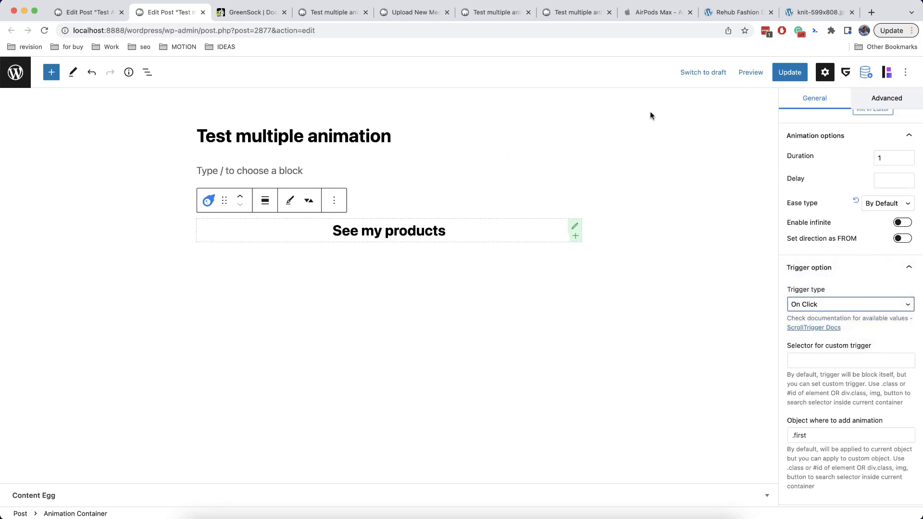
{"action": "left_click", "coordinate": [789, 72]}
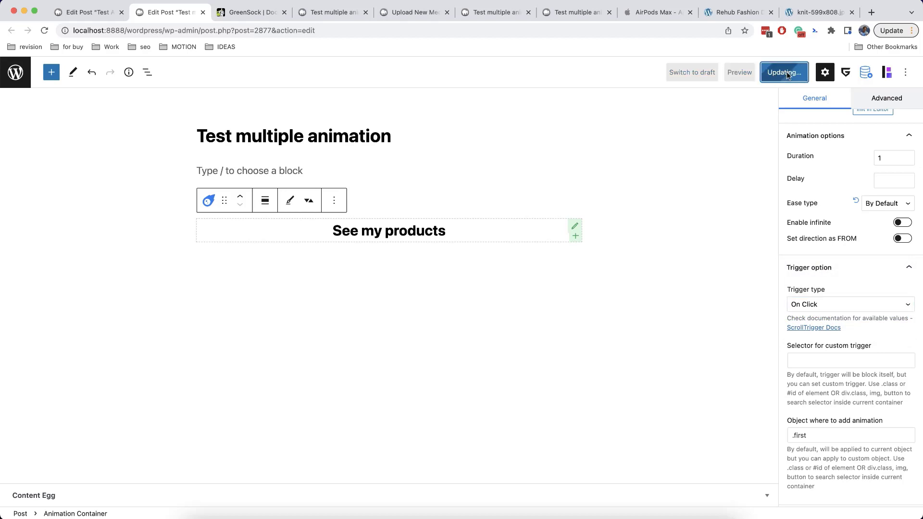
{"action": "left_click", "coordinate": [421, 234]}
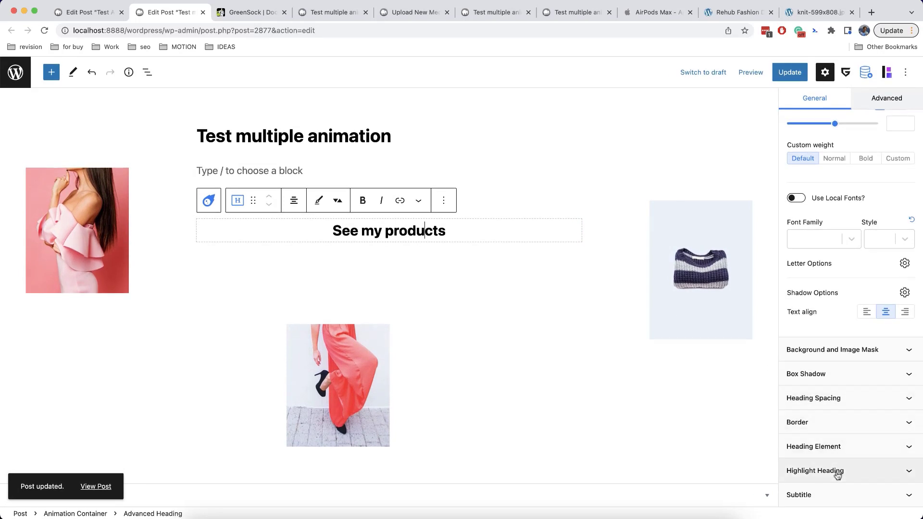
Change the container's trigger type to Toggle Click, test it, and update the post
{"action": "left_click", "coordinate": [210, 201]}
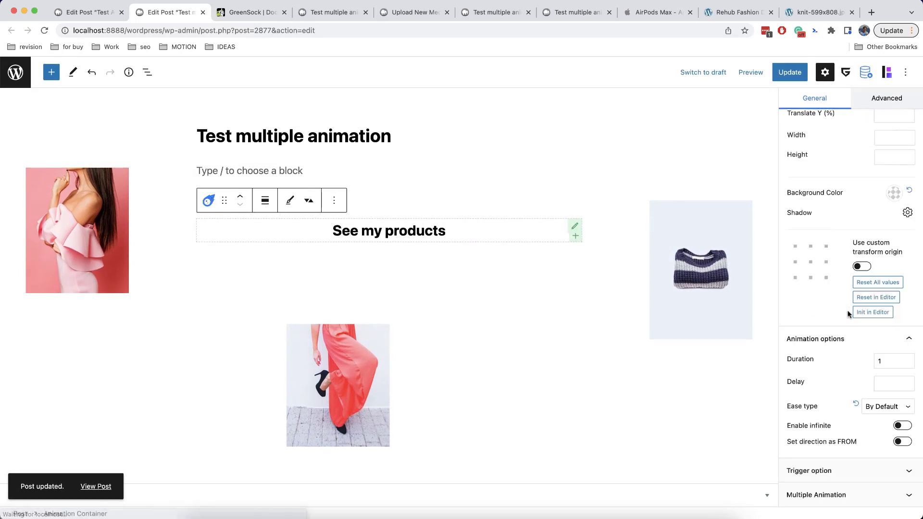
{"action": "left_click", "coordinate": [824, 476]}
{"action": "scroll", "coordinate": [824, 476], "scroll_direction": "down", "scroll_amount": 1}
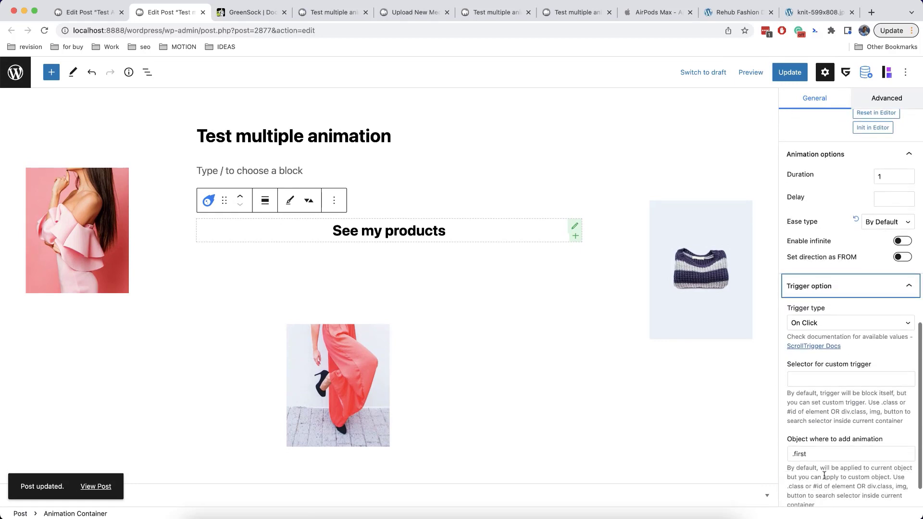
{"action": "left_click", "coordinate": [837, 325]}
{"action": "left_click", "coordinate": [835, 334]}
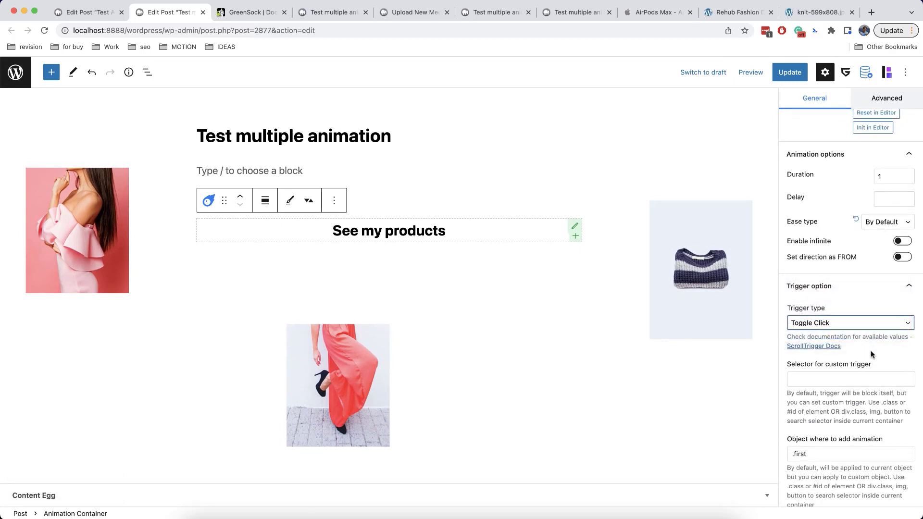
{"action": "left_click", "coordinate": [872, 354]}
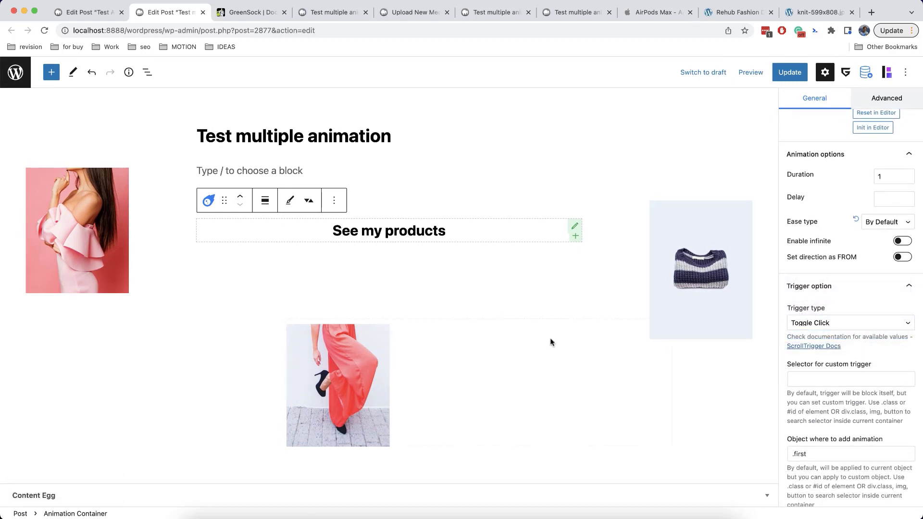
{"action": "left_click", "coordinate": [408, 232]}
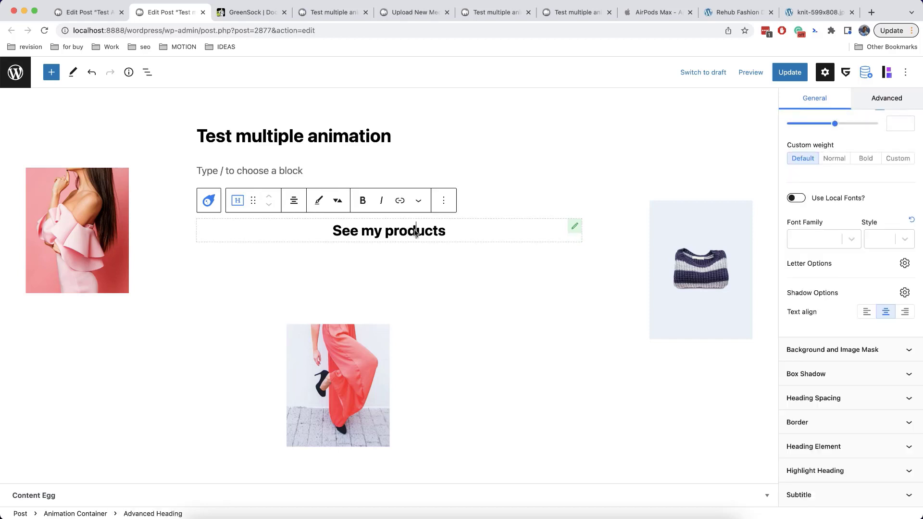
{"action": "left_click", "coordinate": [777, 76]}
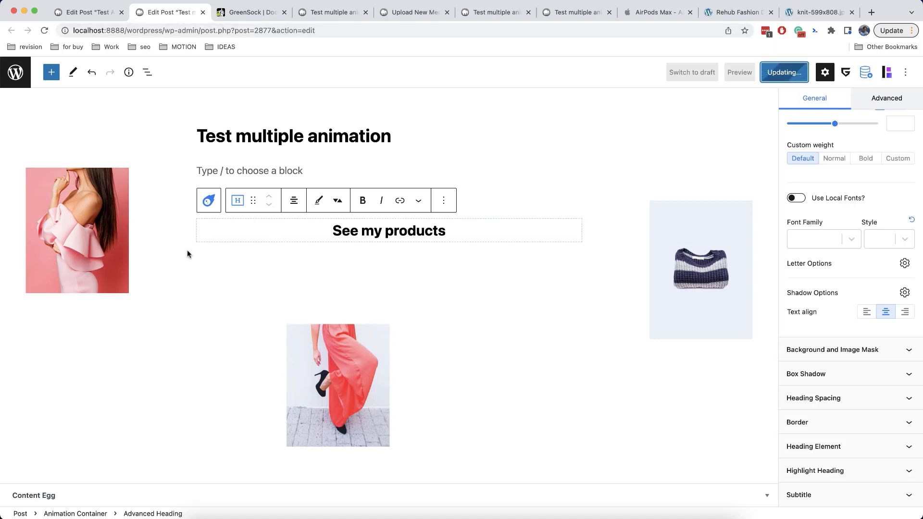
Open View Post in a new tab, check the images animating, then return to Edit Post
{"action": "right_click", "coordinate": [113, 486]}
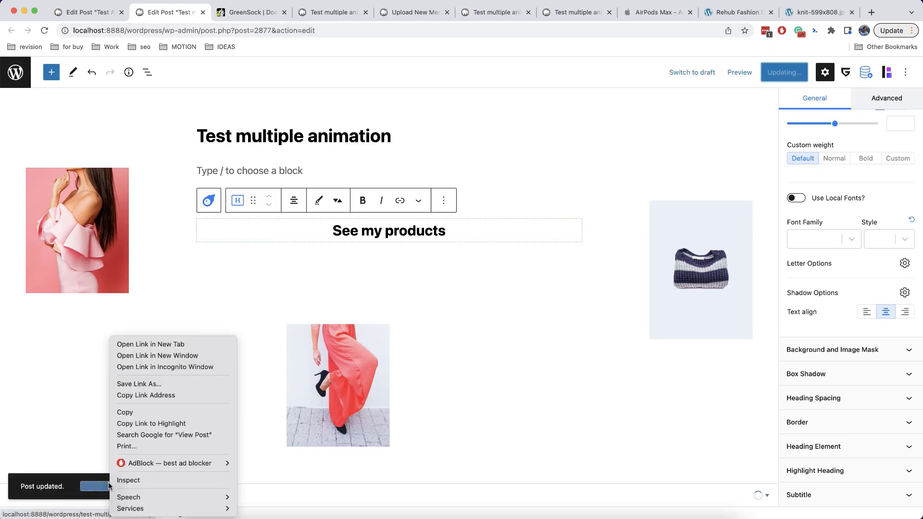
{"action": "left_click", "coordinate": [132, 344]}
{"action": "left_click", "coordinate": [226, 13]}
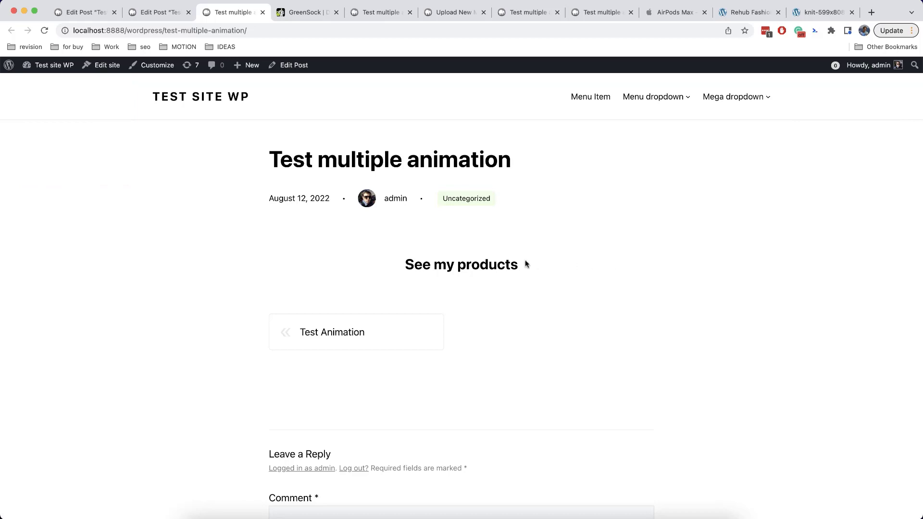
{"action": "mouse_move", "coordinate": [513, 261]}
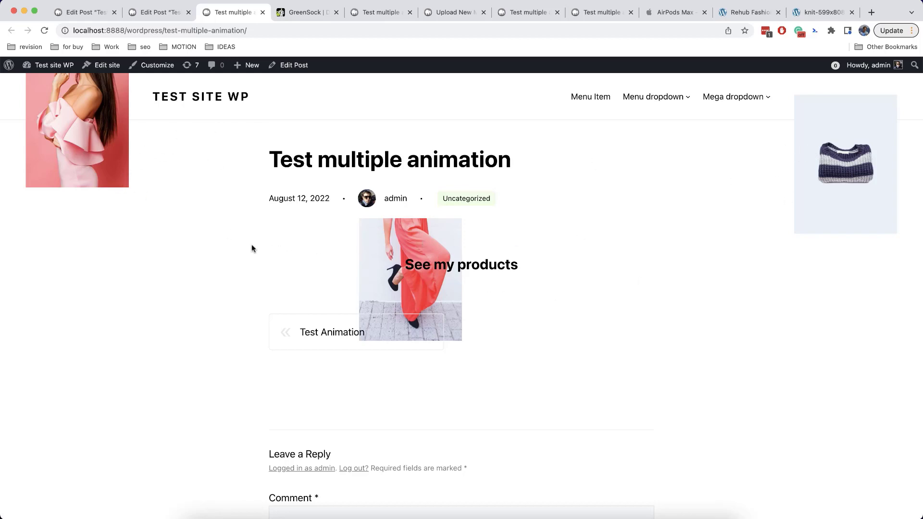
{"action": "left_click", "coordinate": [152, 14]}
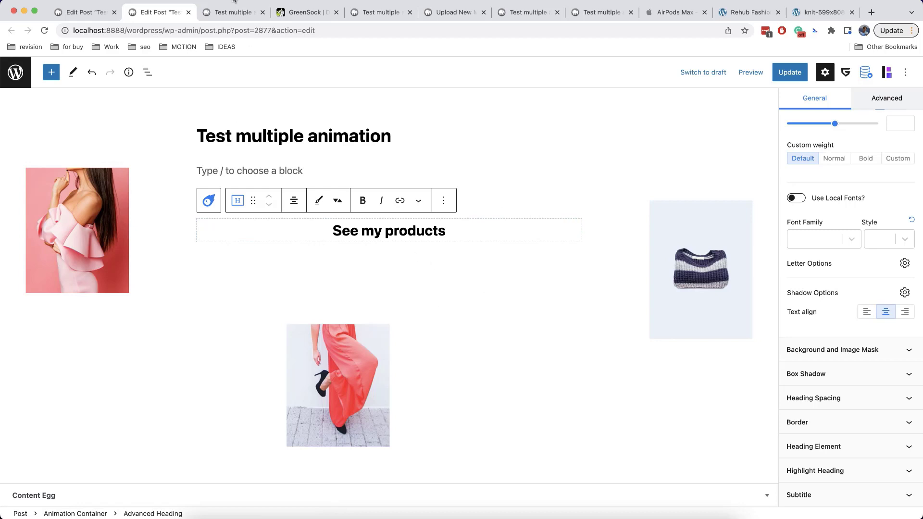
{"action": "left_click", "coordinate": [234, 12]}
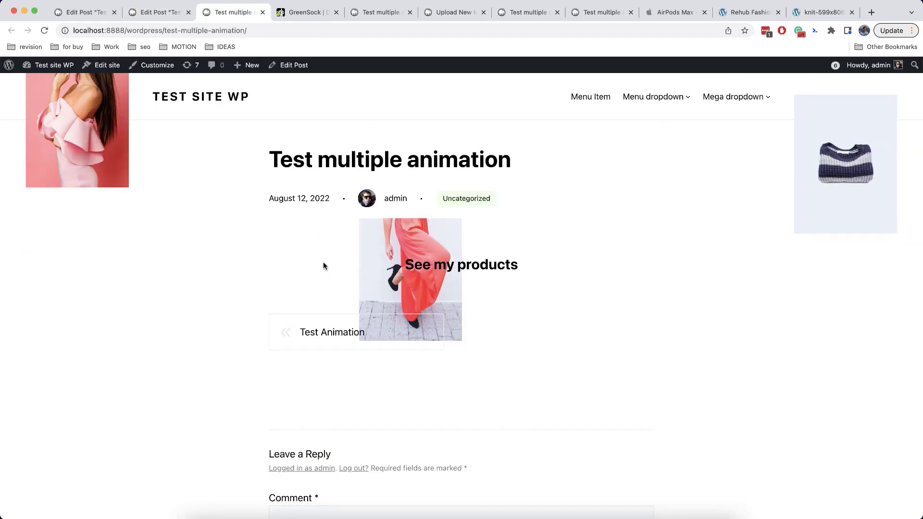
{"action": "left_click", "coordinate": [159, 14]}
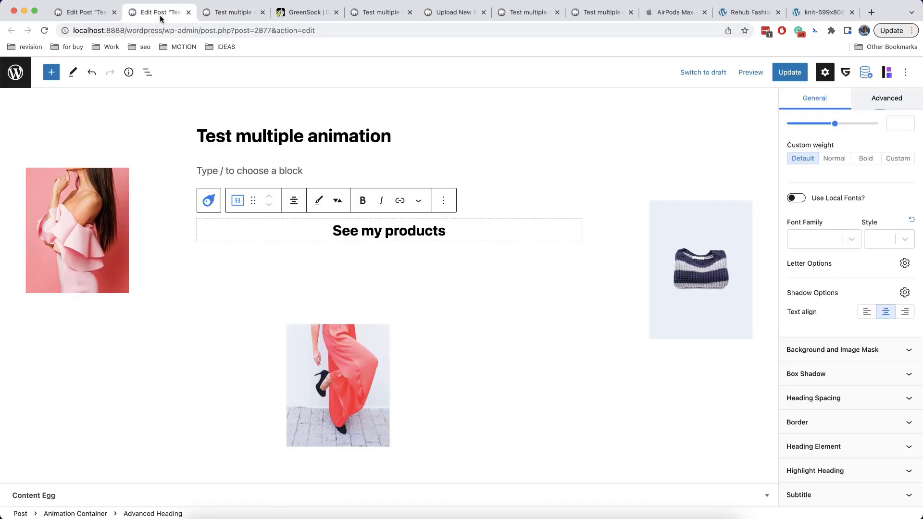
In List View, wrap the first Image through the Animation Container into a Container / Wrapper
{"action": "left_click", "coordinate": [149, 77]}
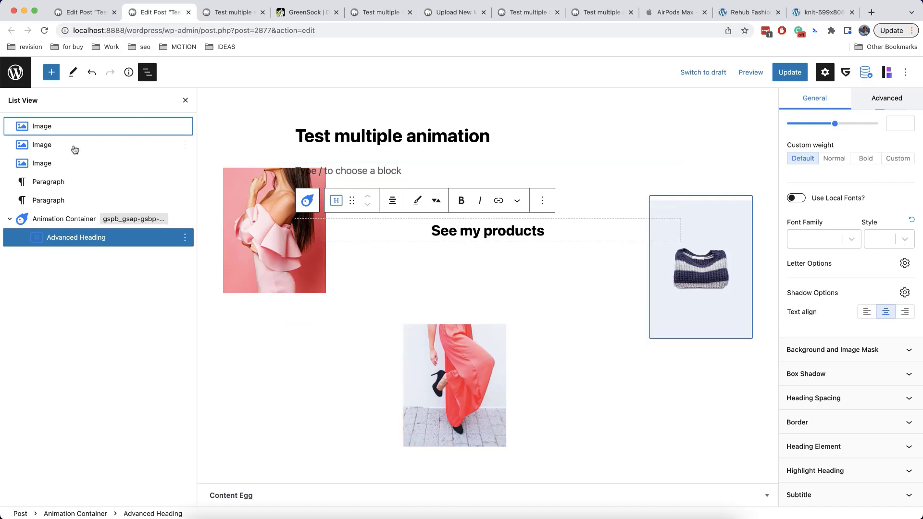
{"action": "left_click", "coordinate": [87, 126], "text": "shift"}
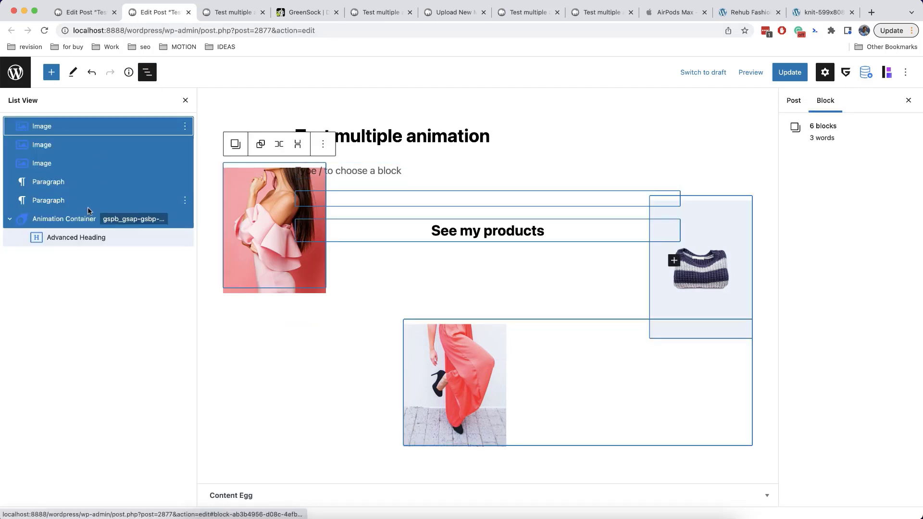
{"action": "left_click", "coordinate": [10, 219]}
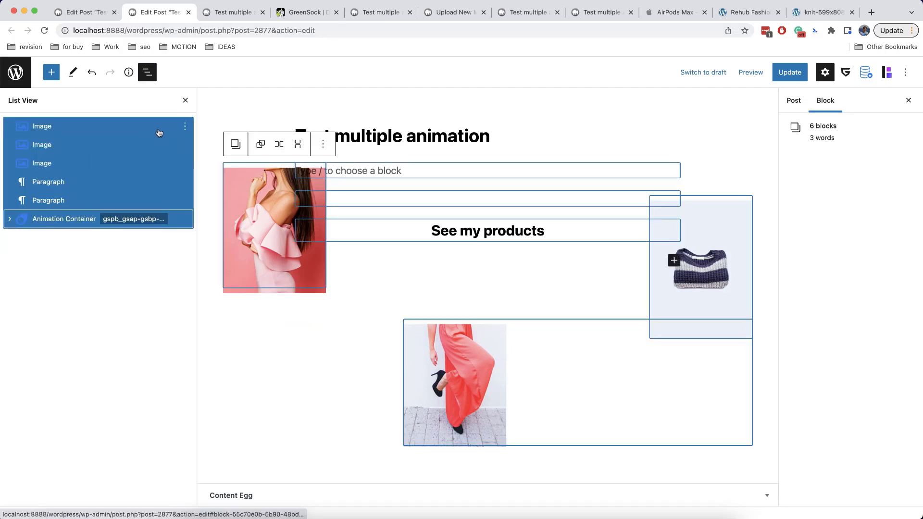
{"action": "left_click", "coordinate": [235, 144]}
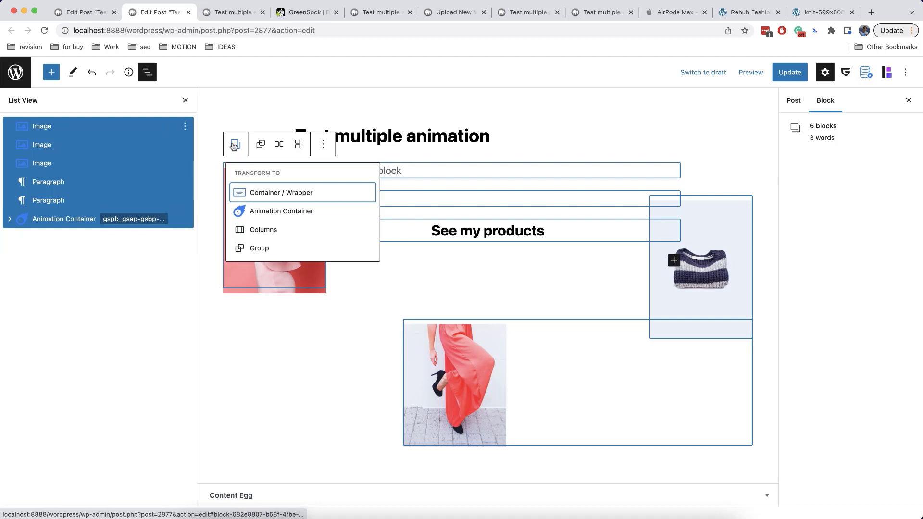
{"action": "left_click", "coordinate": [272, 194]}
{"action": "left_click", "coordinate": [169, 101]}
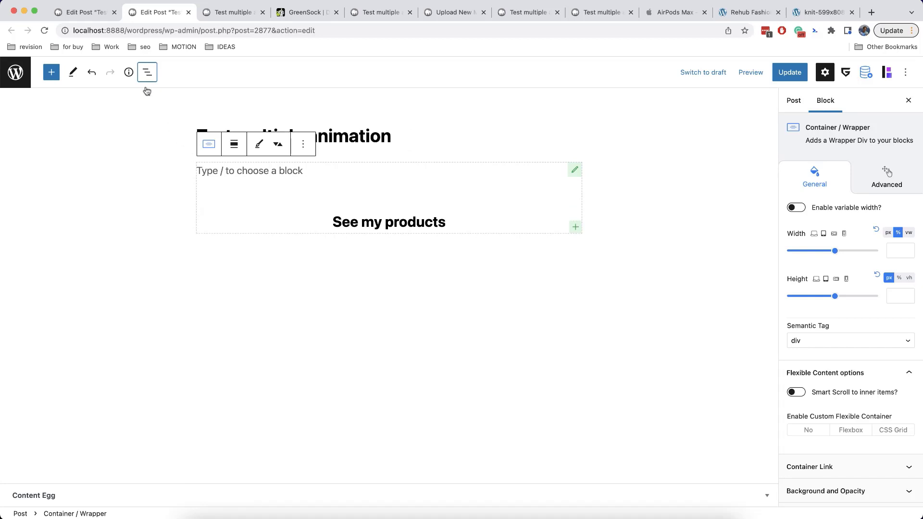
{"action": "left_click", "coordinate": [147, 72]}
{"action": "left_click", "coordinate": [8, 126]}
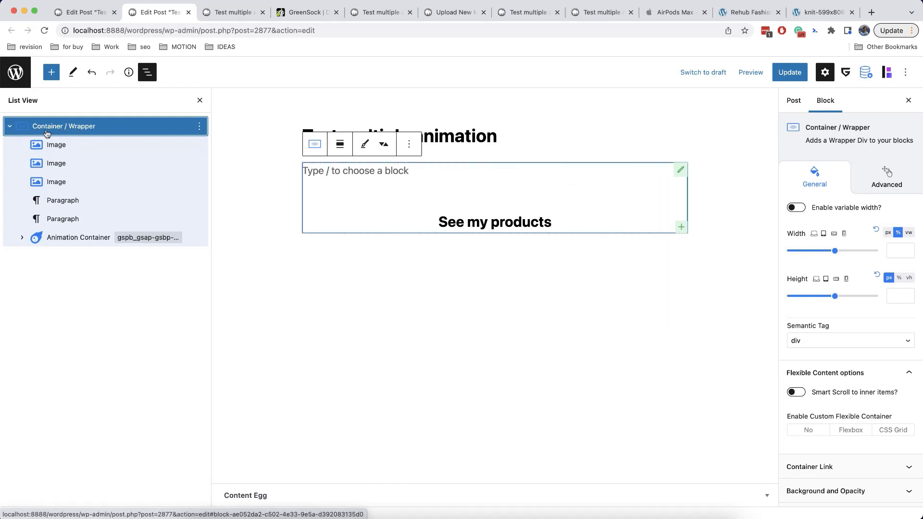
Insert a three-column Row block below the title, then delete it
{"action": "left_click", "coordinate": [521, 140]}
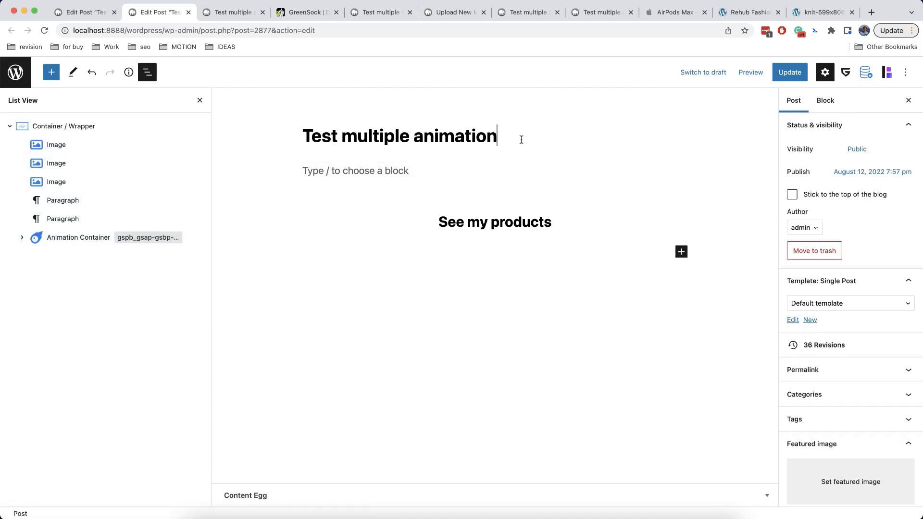
{"action": "key", "text": "Return"}
{"action": "type", "text": "/row"}
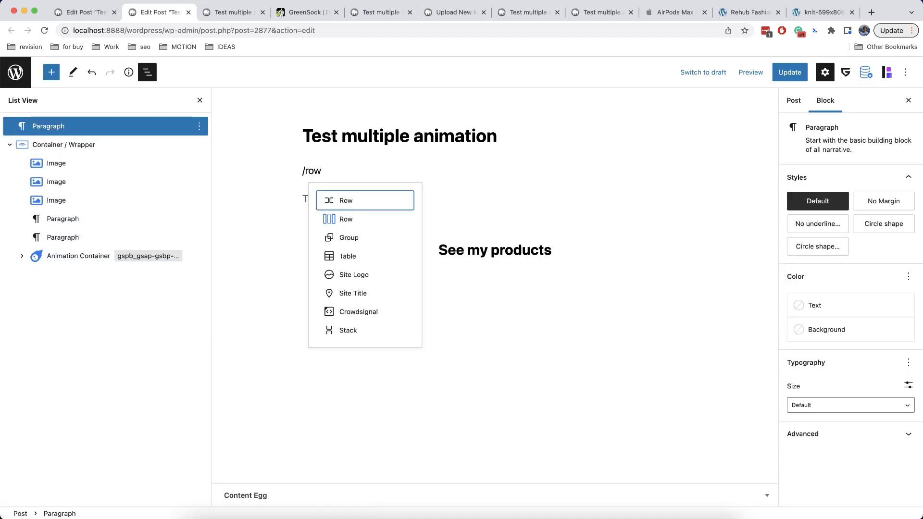
{"action": "left_click", "coordinate": [366, 221]}
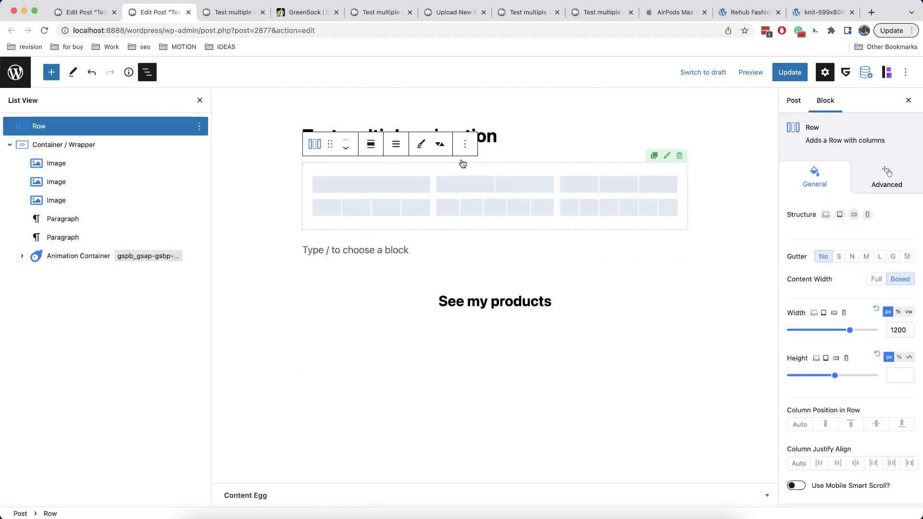
{"action": "left_click", "coordinate": [680, 156]}
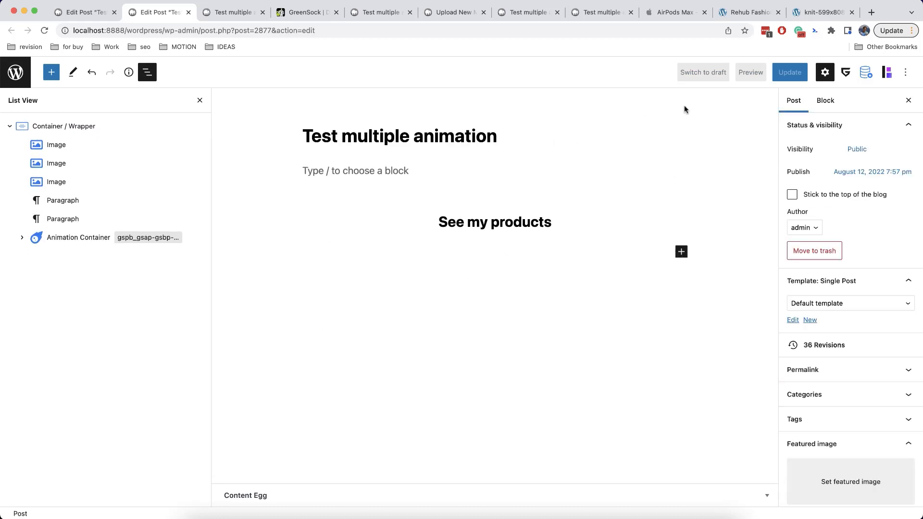
Set the Container / Wrapper alignment to Full width and update the post
{"action": "left_click", "coordinate": [576, 172]}
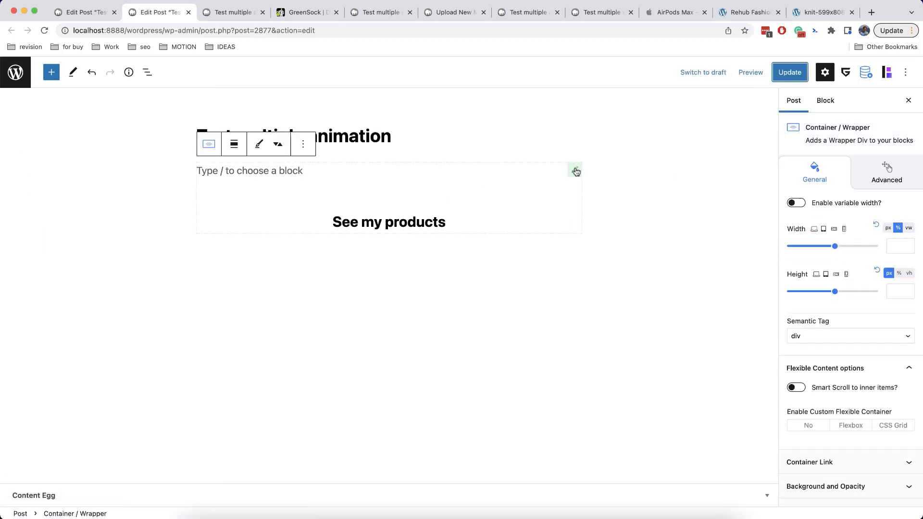
{"action": "left_click", "coordinate": [234, 144]}
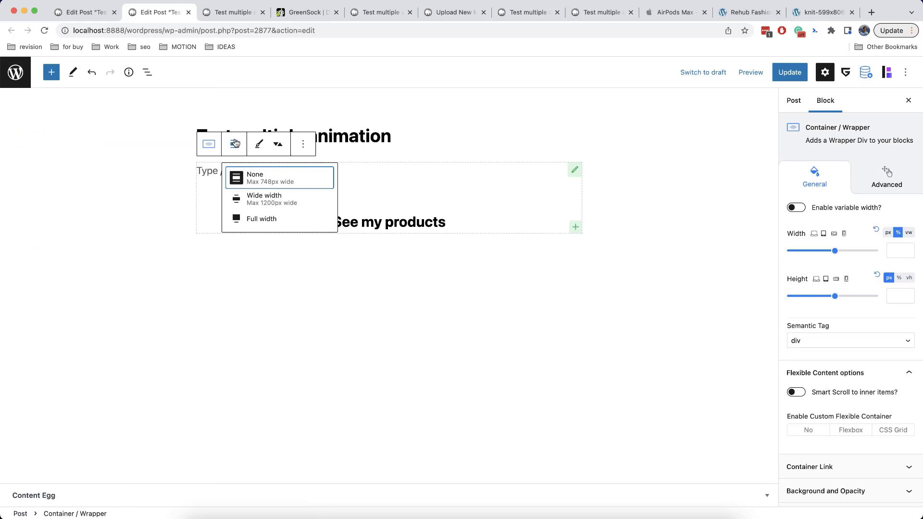
{"action": "left_click", "coordinate": [261, 216]}
{"action": "left_click", "coordinate": [790, 72]}
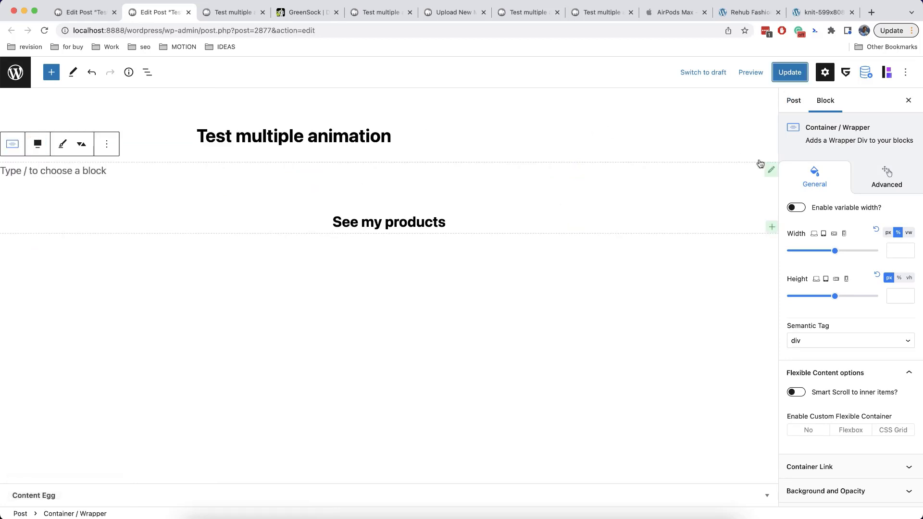
Assign the GreenShift Clean Canvas template, update, and reload the live post
{"action": "left_click", "coordinate": [793, 100]}
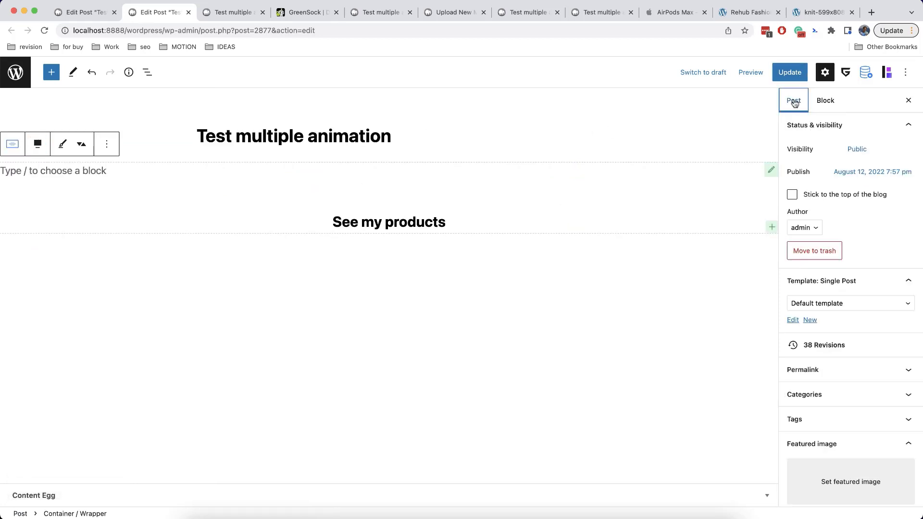
{"action": "left_click", "coordinate": [843, 301]}
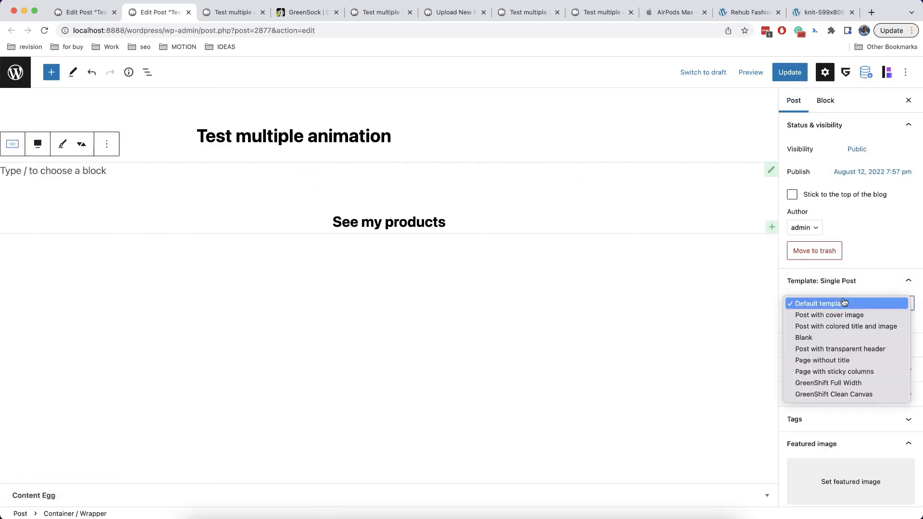
{"action": "left_click", "coordinate": [846, 395]}
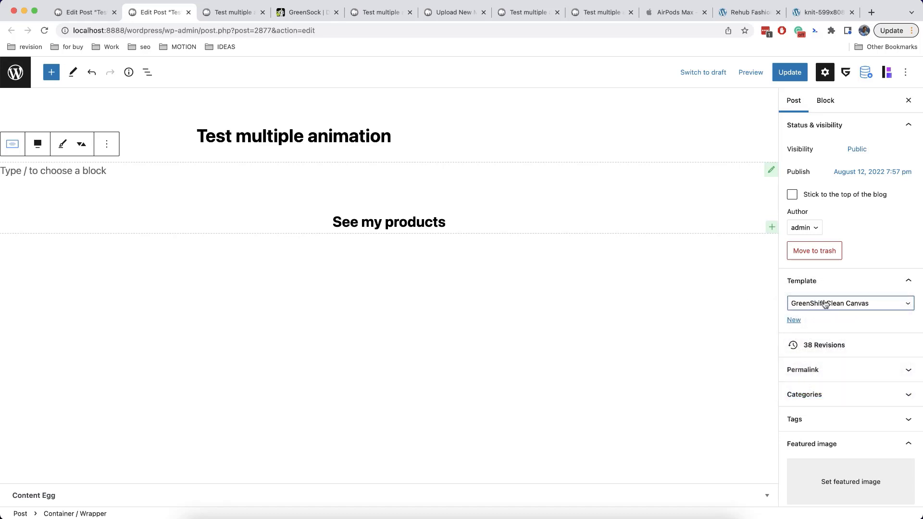
{"action": "left_click", "coordinate": [793, 78]}
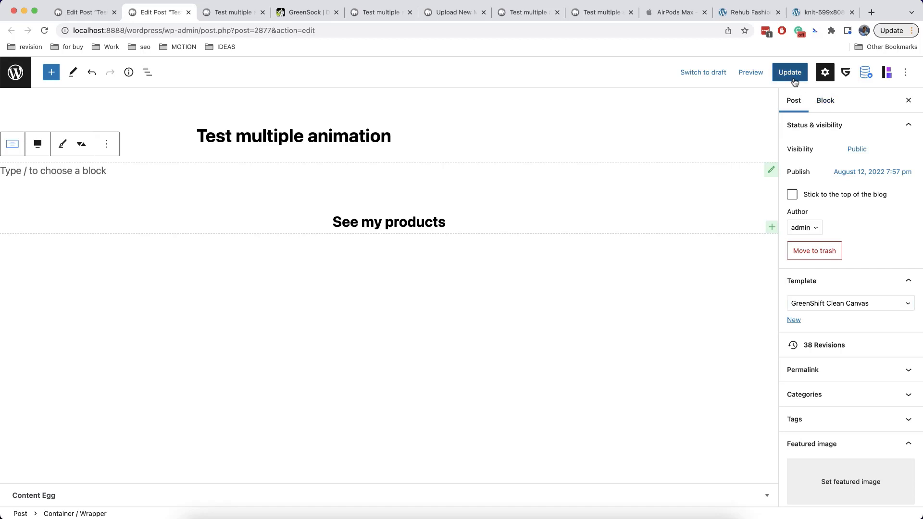
{"action": "left_click", "coordinate": [234, 18]}
{"action": "left_click", "coordinate": [44, 30]}
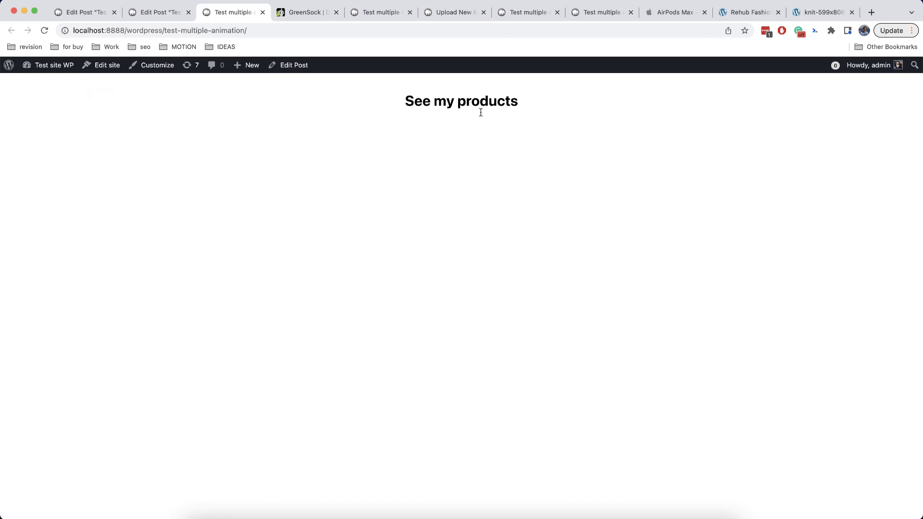
Return to the Test panel post editor and select the See my products heading
{"action": "left_click", "coordinate": [158, 12]}
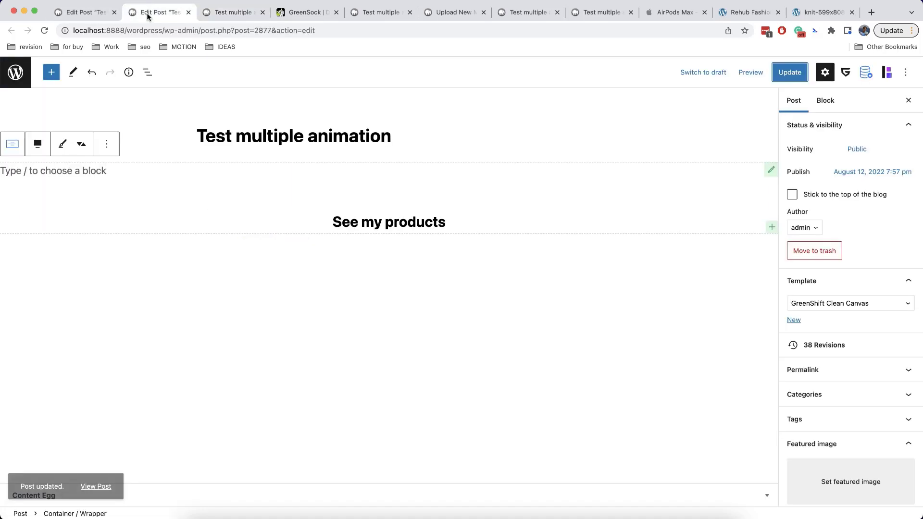
{"action": "left_click", "coordinate": [385, 222]}
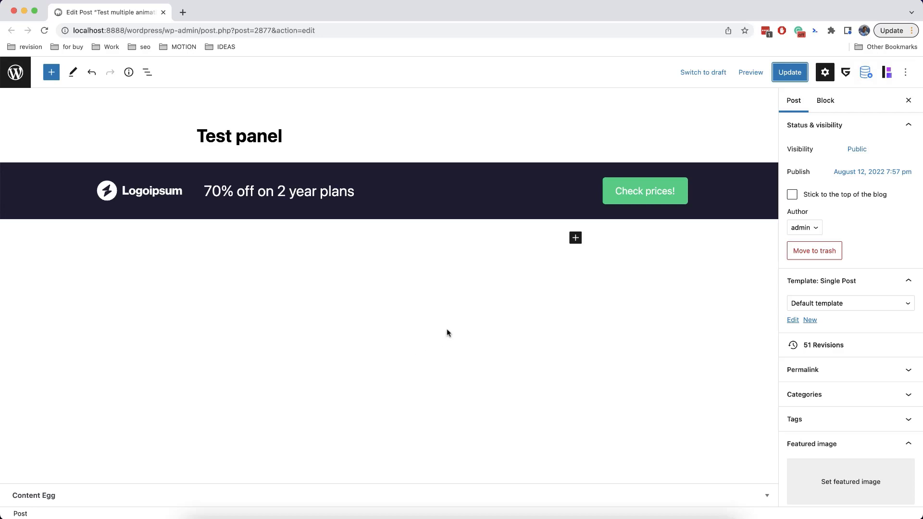
Convert the promo banner row into a full-width Animation Container
{"action": "mouse_move", "coordinate": [727, 205]}
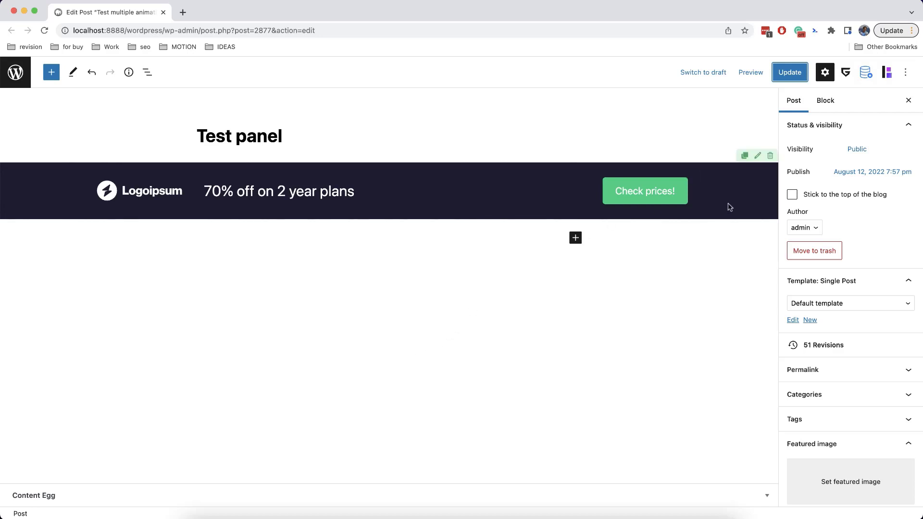
{"action": "left_click", "coordinate": [757, 158]}
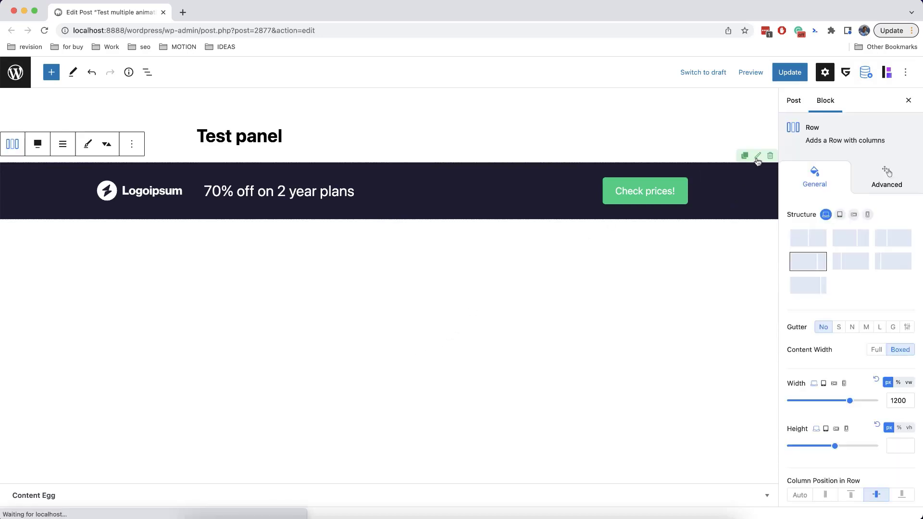
{"action": "left_click", "coordinate": [13, 145]}
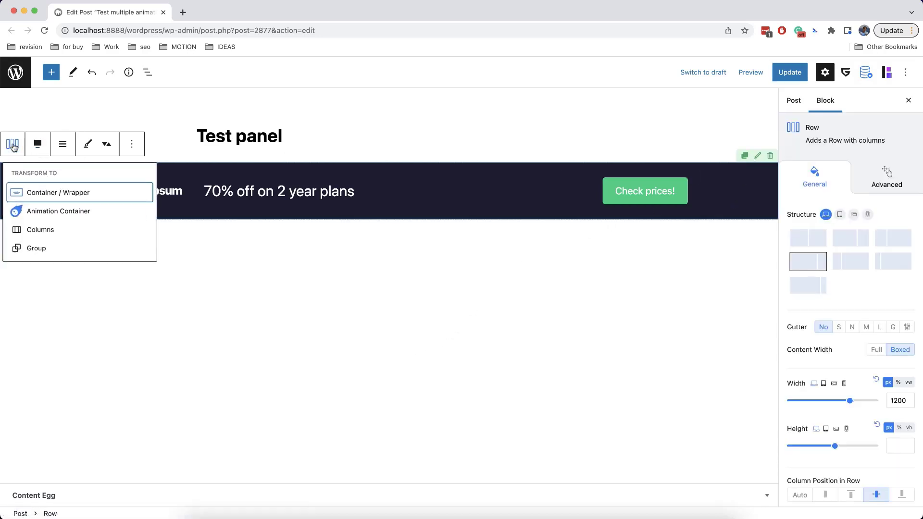
{"action": "left_click", "coordinate": [58, 212]}
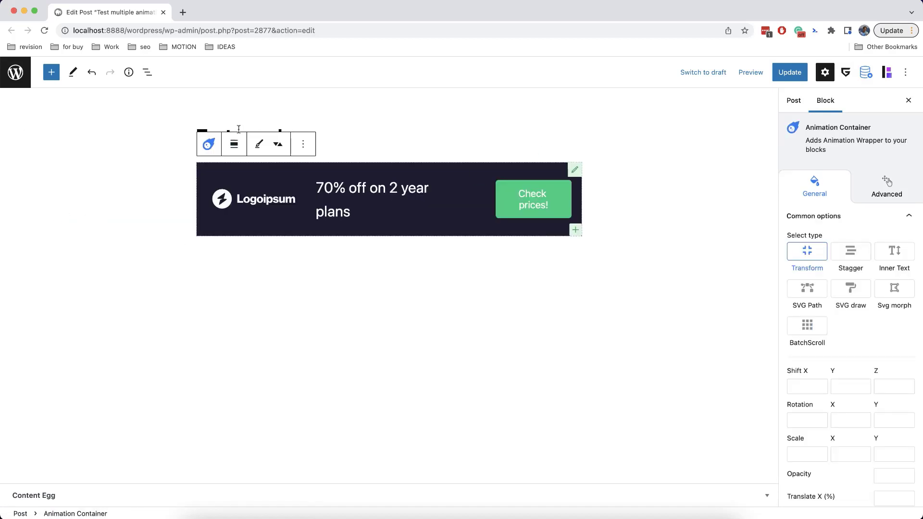
{"action": "left_click", "coordinate": [236, 145]}
{"action": "left_click", "coordinate": [264, 219]}
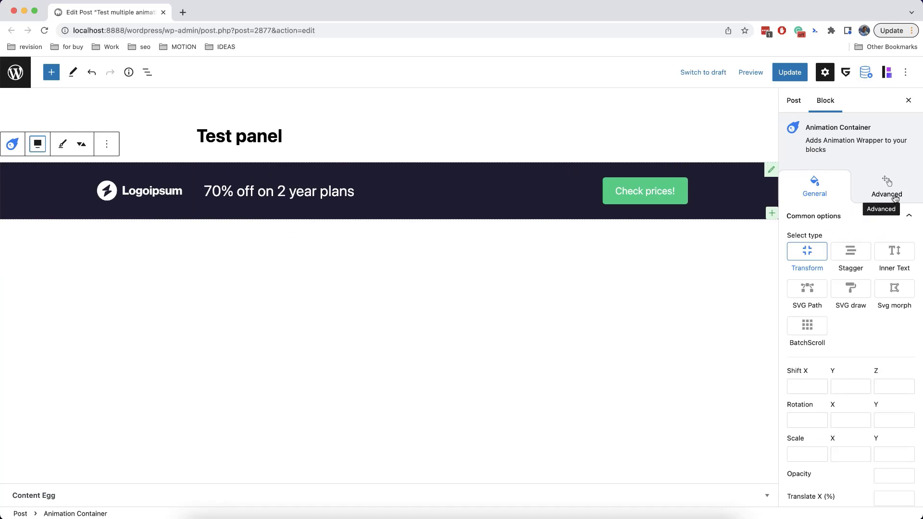
Set the container's position to Fixed with 0 left, right and bottom offsets and z-index 99
{"action": "left_click", "coordinate": [894, 197]}
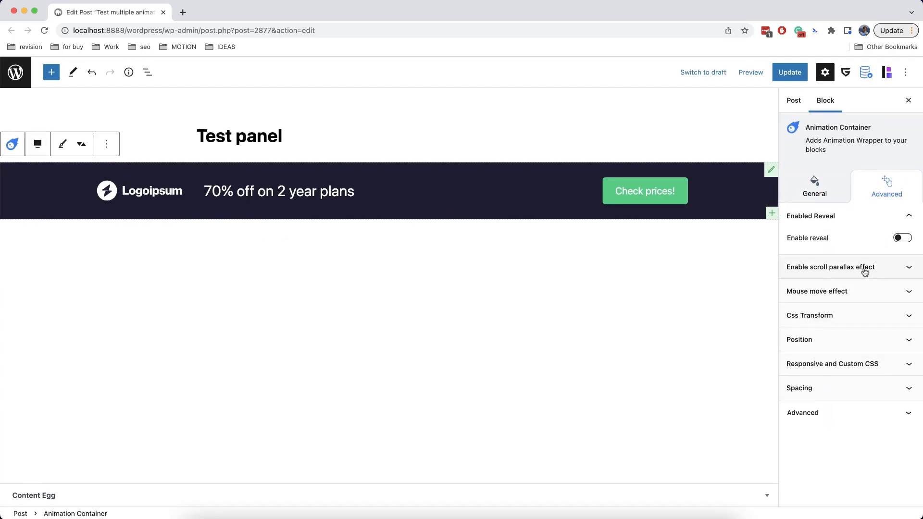
{"action": "left_click", "coordinate": [852, 339]}
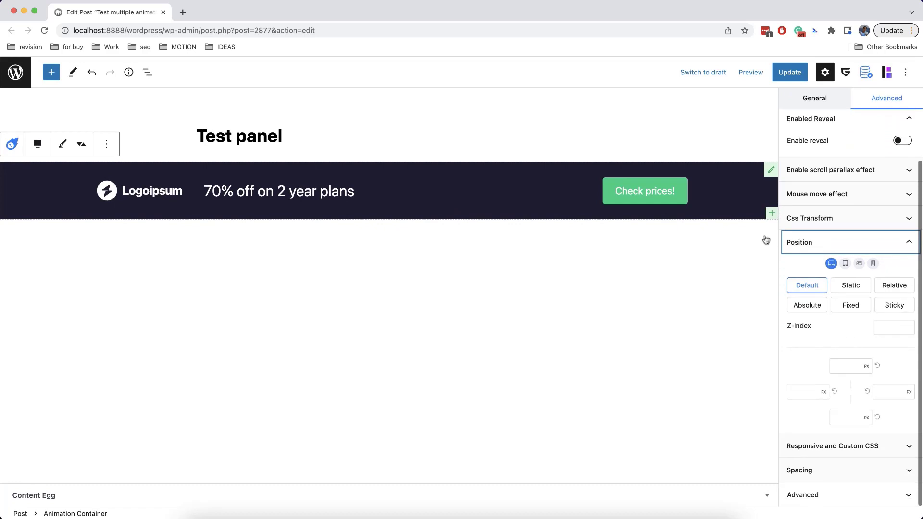
{"action": "left_click", "coordinate": [850, 306]}
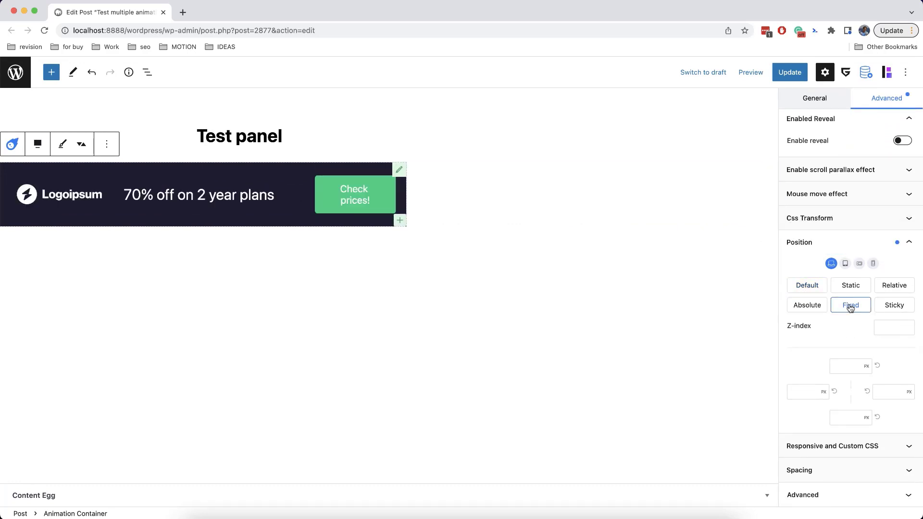
{"action": "left_click", "coordinate": [803, 391]}
{"action": "type", "text": "0"}
{"action": "left_click", "coordinate": [881, 391]}
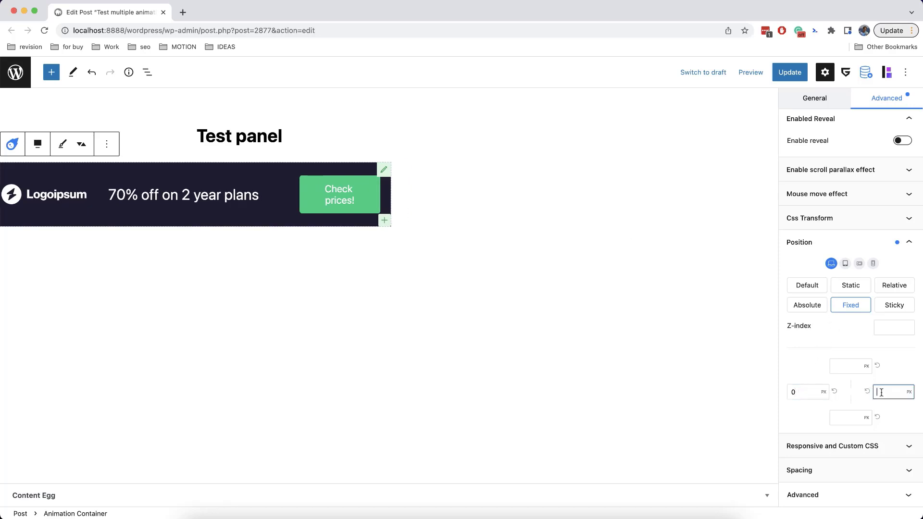
{"action": "type", "text": "0"}
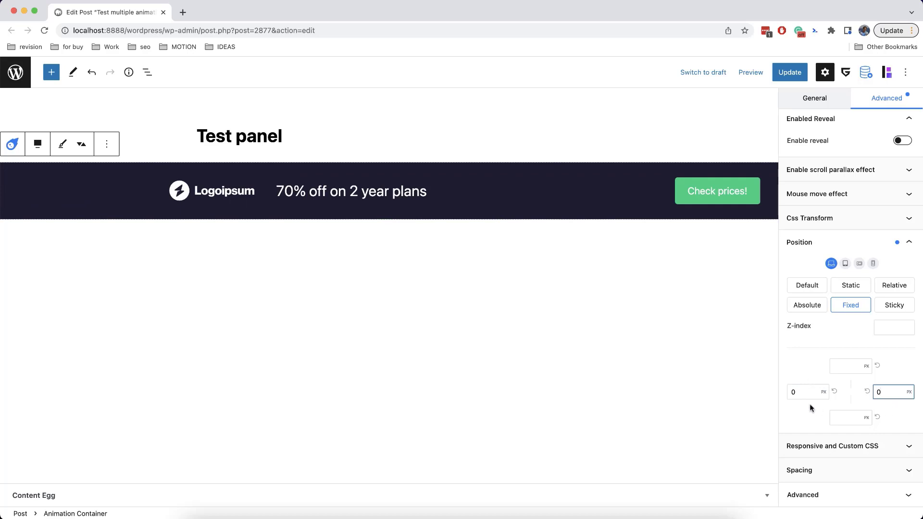
{"action": "left_click", "coordinate": [888, 410]}
{"action": "left_click", "coordinate": [844, 418]}
{"action": "type", "text": "0"}
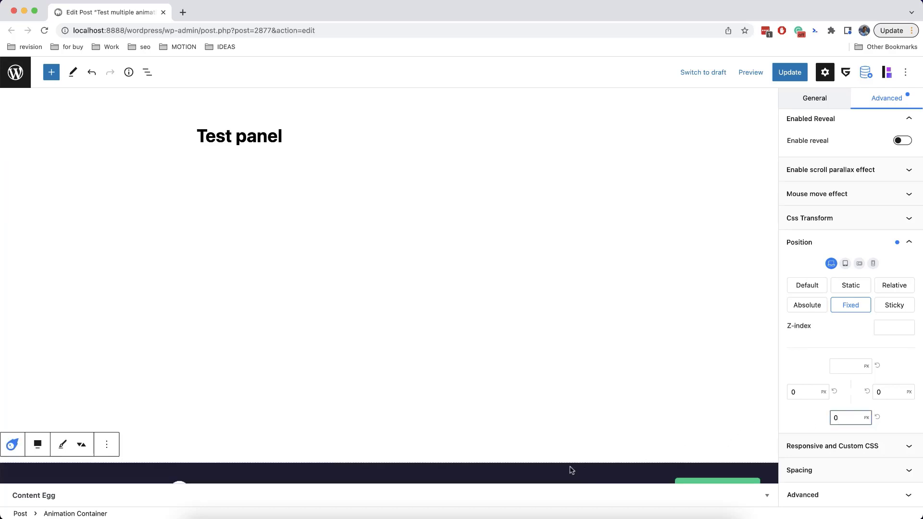
{"action": "left_click", "coordinate": [884, 329]}
{"action": "type", "text": "99"}
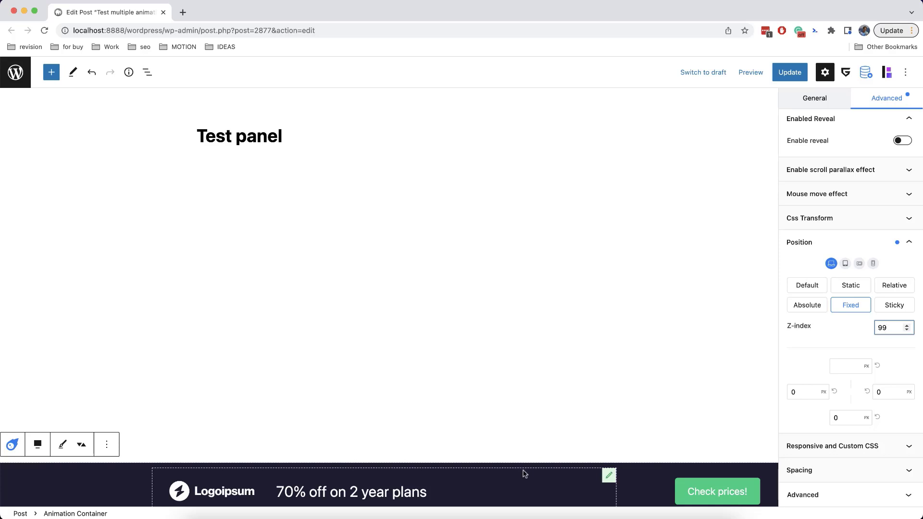
{"action": "scroll", "coordinate": [817, 337], "scroll_direction": "up", "scroll_amount": 5}
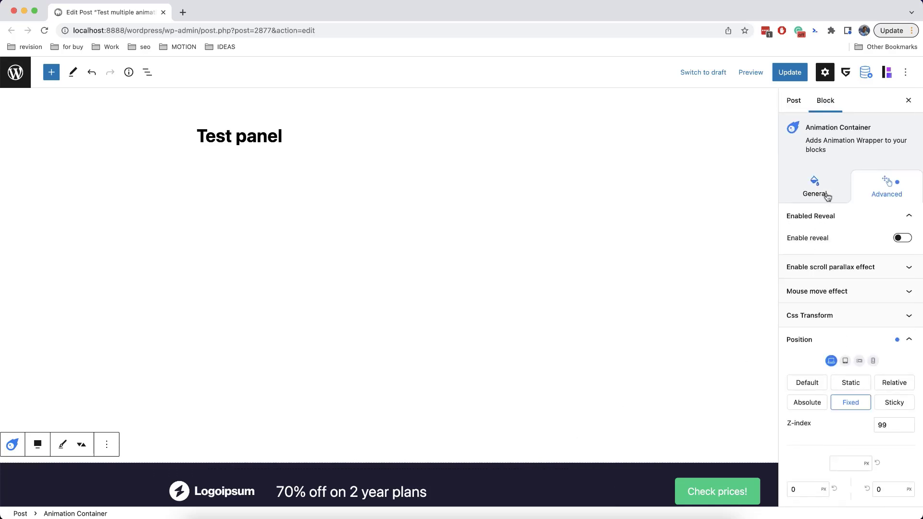
Set the banner animation's Translate Y to 100%
{"action": "left_click", "coordinate": [816, 185]}
{"action": "scroll", "coordinate": [854, 298], "scroll_direction": "down", "scroll_amount": 5}
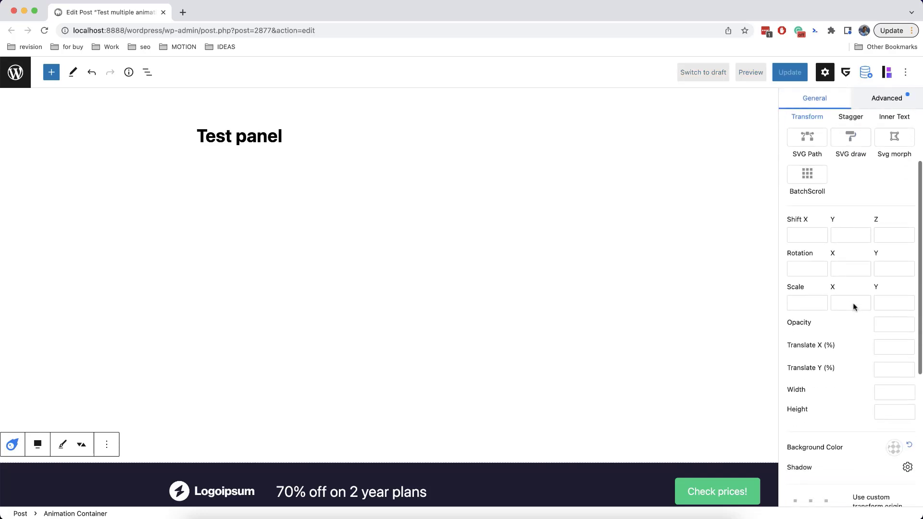
{"action": "scroll", "coordinate": [852, 303], "scroll_direction": "down", "scroll_amount": 4}
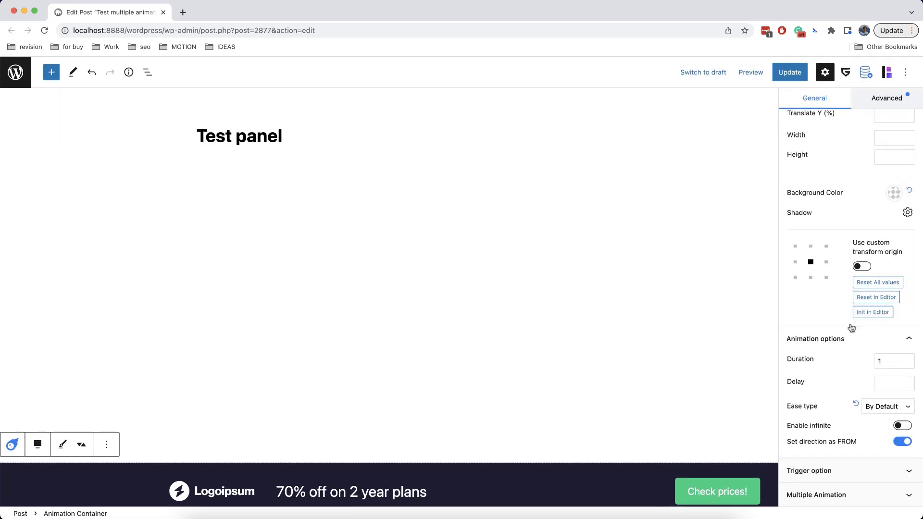
{"action": "scroll", "coordinate": [846, 362], "scroll_direction": "up", "scroll_amount": 5}
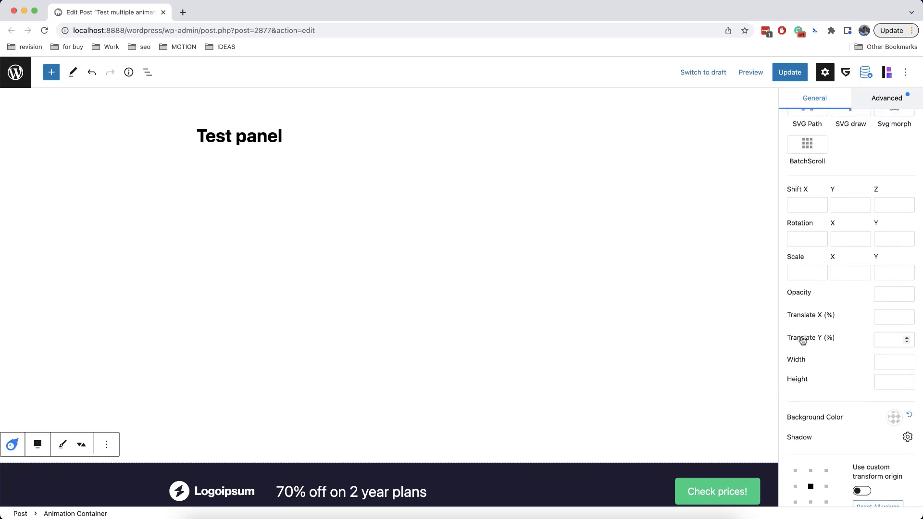
{"action": "left_click", "coordinate": [882, 339]}
{"action": "left_click", "coordinate": [848, 356]}
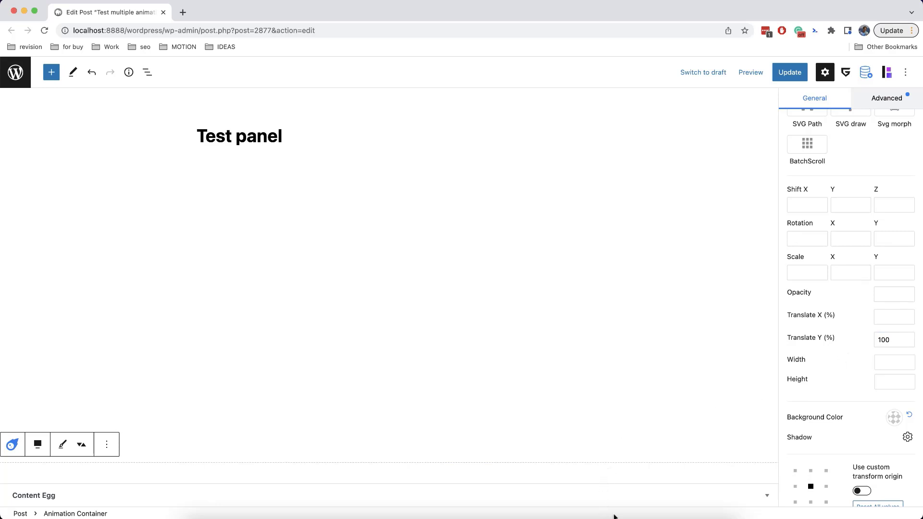
Set the scroll trigger start to 200 and update the post
{"action": "scroll", "coordinate": [826, 381], "scroll_direction": "down", "scroll_amount": 3}
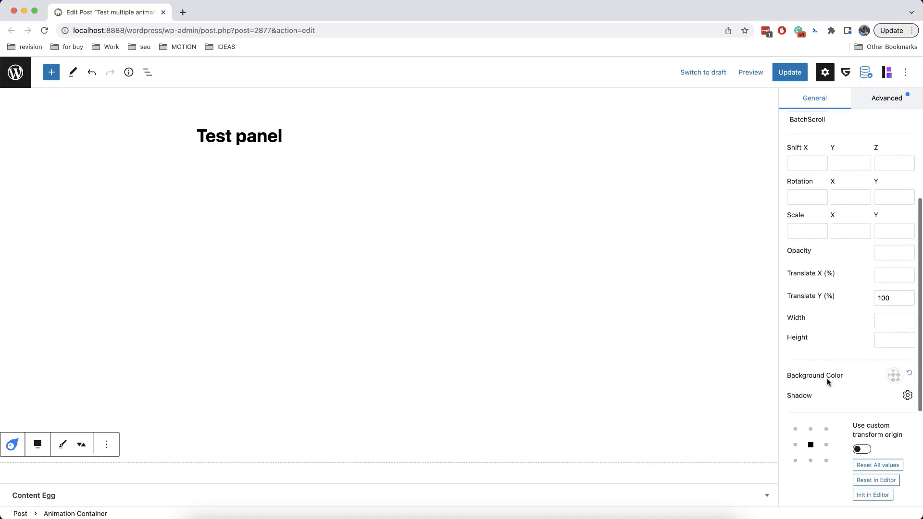
{"action": "scroll", "coordinate": [827, 382], "scroll_direction": "down", "scroll_amount": 5}
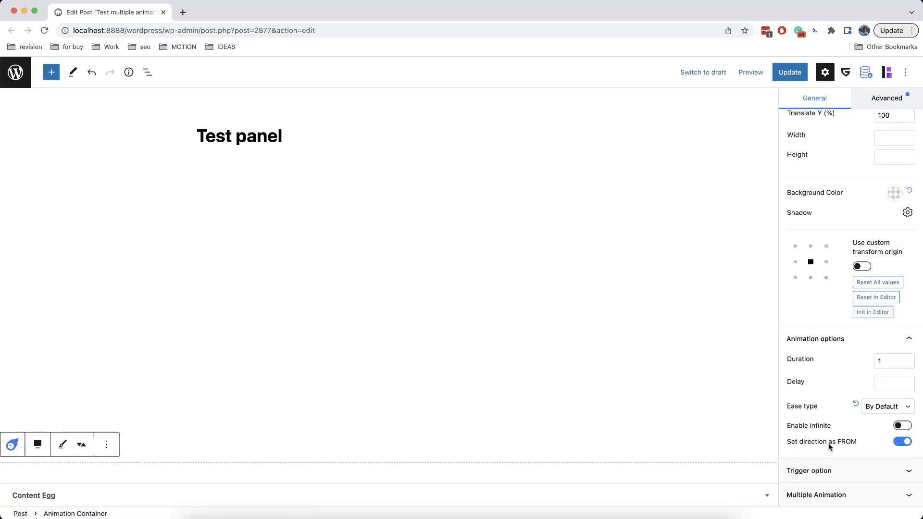
{"action": "left_click", "coordinate": [840, 473]}
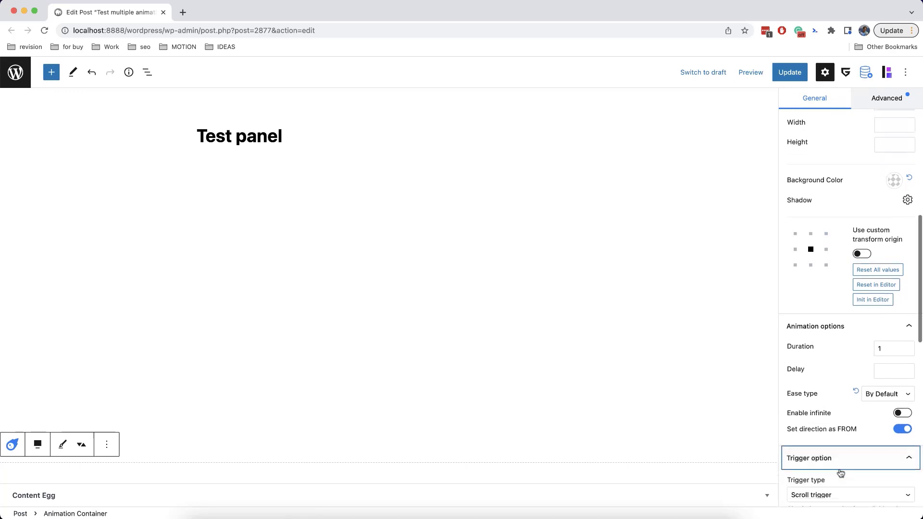
{"action": "scroll", "coordinate": [838, 476], "scroll_direction": "down", "scroll_amount": 12}
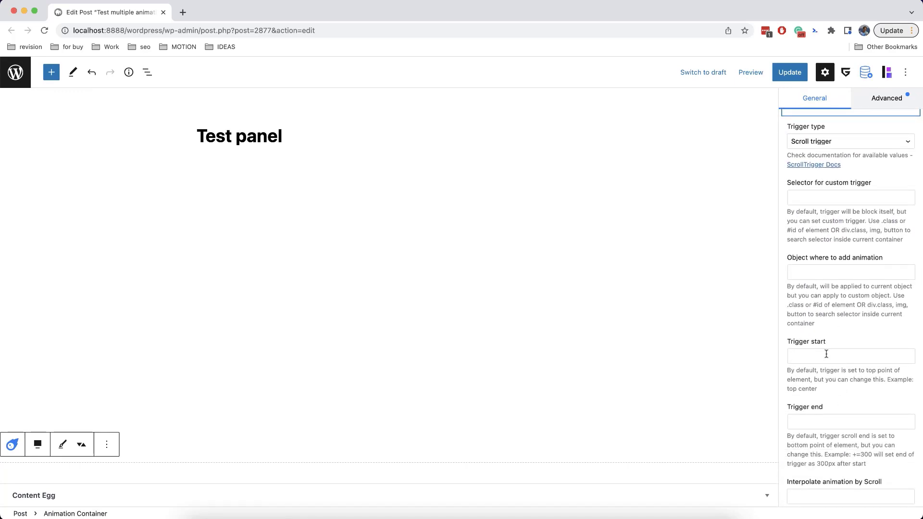
{"action": "left_click", "coordinate": [825, 355]}
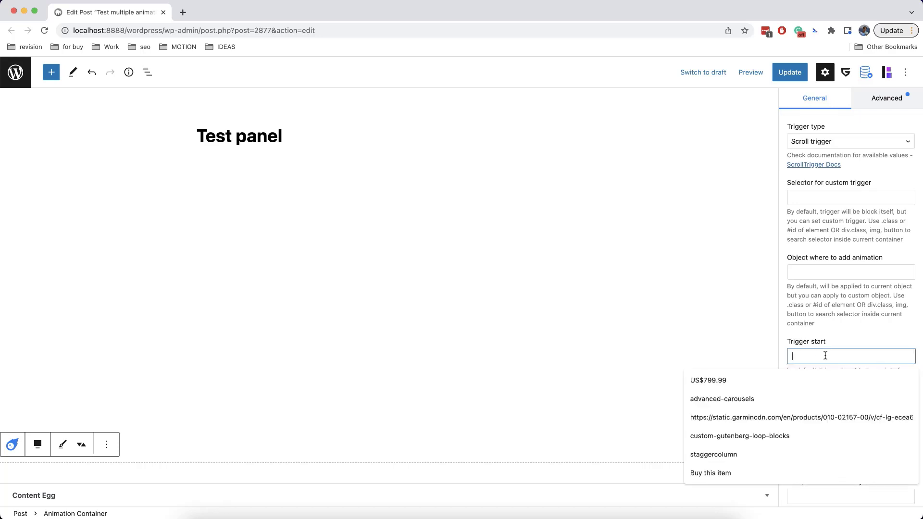
{"action": "type", "text": "200"}
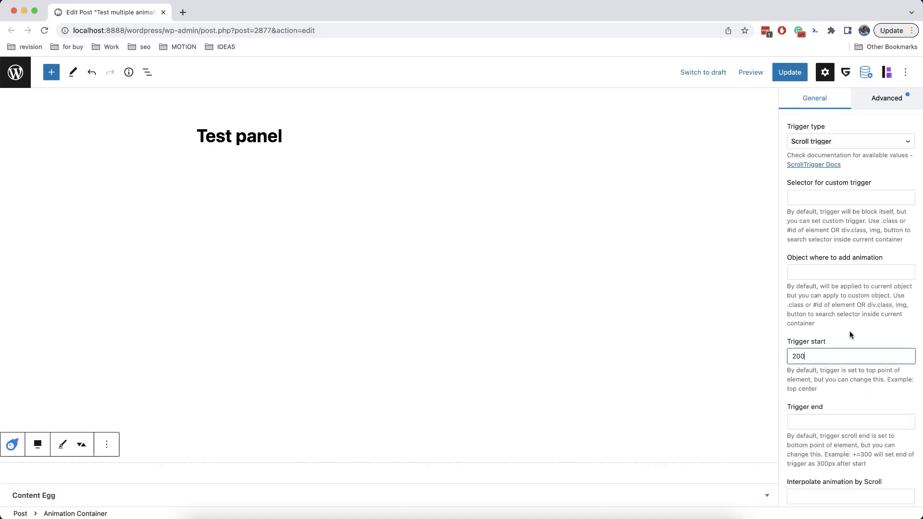
{"action": "left_click", "coordinate": [852, 330]}
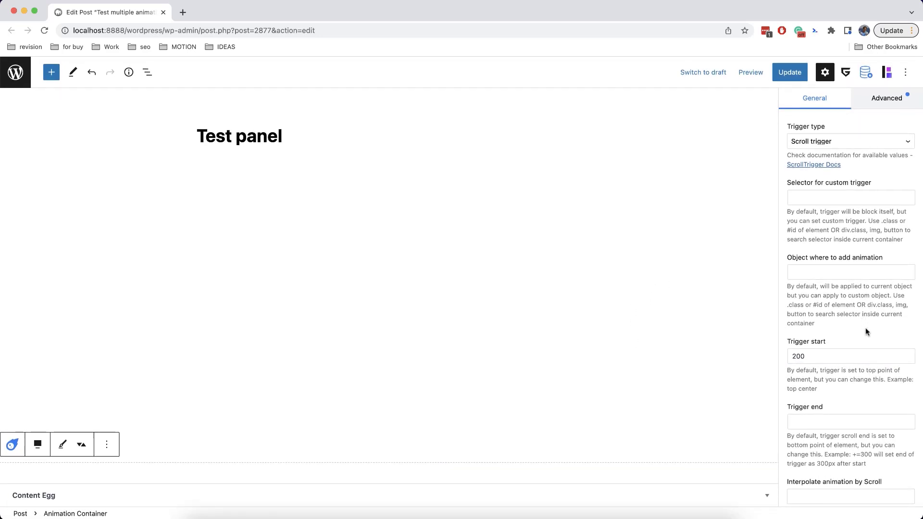
{"action": "left_click", "coordinate": [790, 72]}
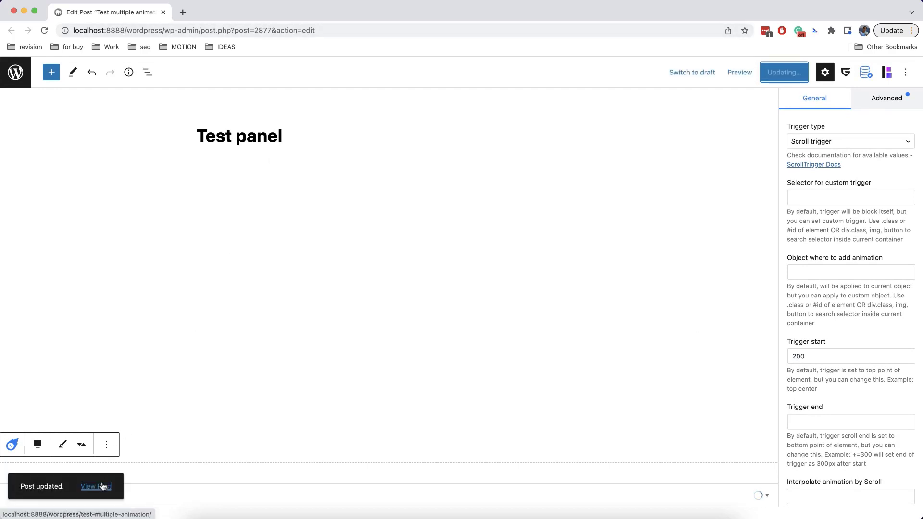
Open the published post in a new tab and scroll it to test the banner
{"action": "right_click", "coordinate": [102, 485]}
{"action": "left_click", "coordinate": [127, 344]}
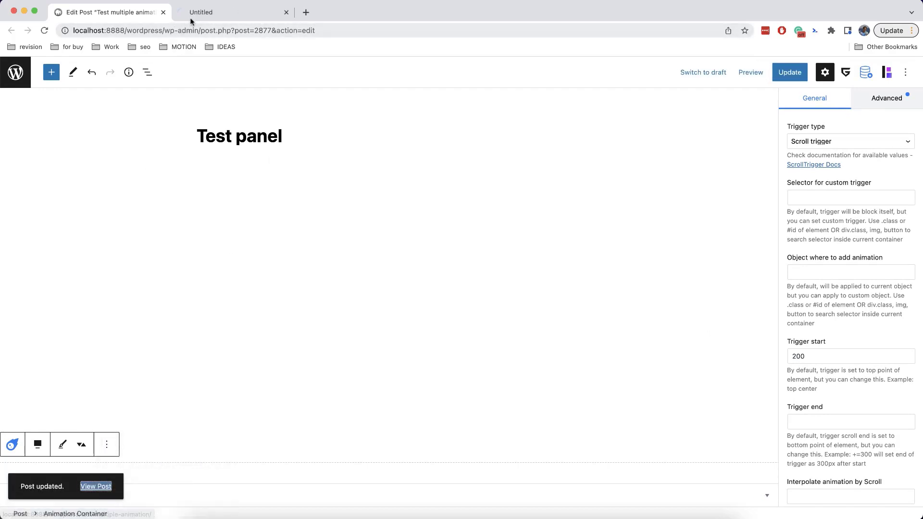
{"action": "left_click", "coordinate": [218, 12]}
{"action": "scroll", "coordinate": [334, 184], "scroll_direction": "down", "scroll_amount": 4}
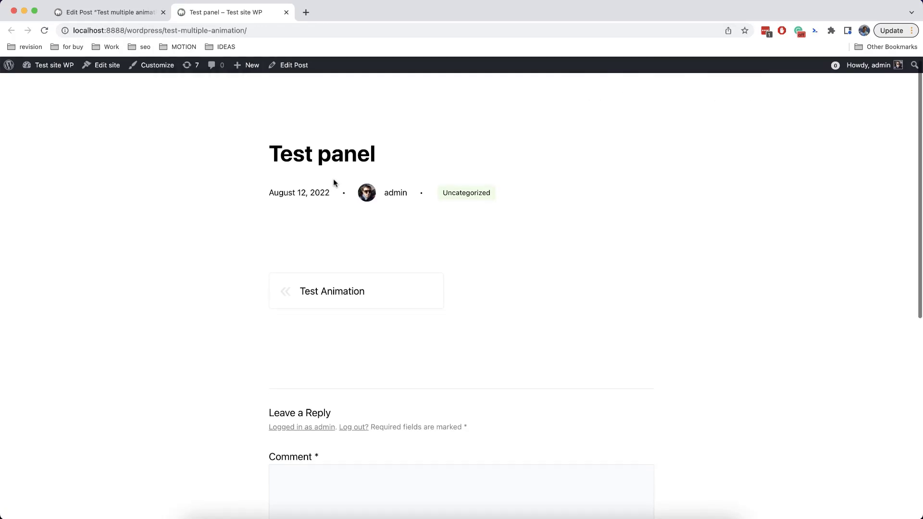
{"action": "scroll", "coordinate": [335, 184], "scroll_direction": "down", "scroll_amount": 4}
{"action": "scroll", "coordinate": [334, 182], "scroll_direction": "up", "scroll_amount": 7}
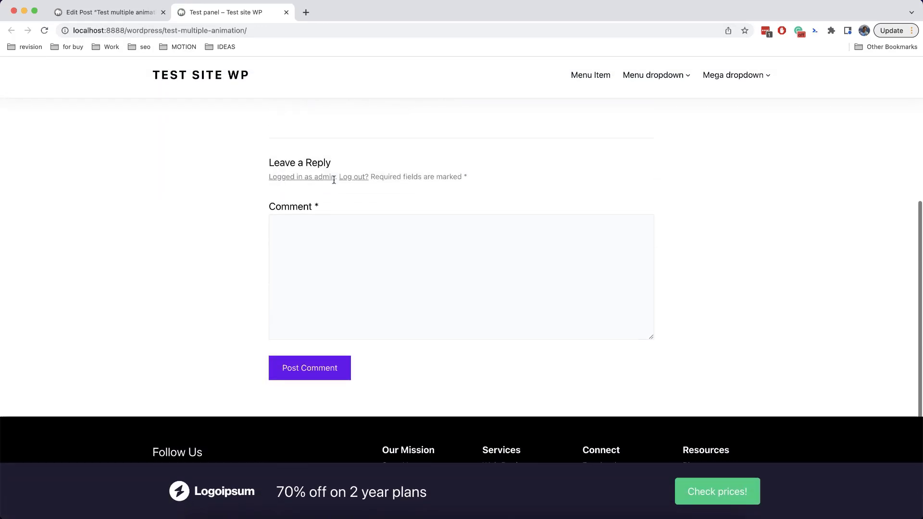
{"action": "scroll", "coordinate": [335, 183], "scroll_direction": "up", "scroll_amount": 1}
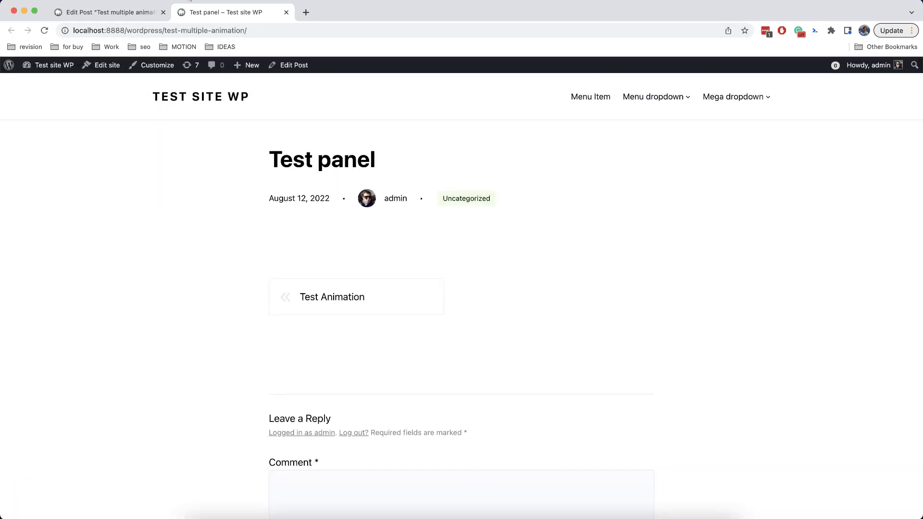
Back in the editor, lower the animation duration to 0,5 and update the post
{"action": "left_click", "coordinate": [140, 11]}
{"action": "scroll", "coordinate": [834, 298], "scroll_direction": "up", "scroll_amount": 4}
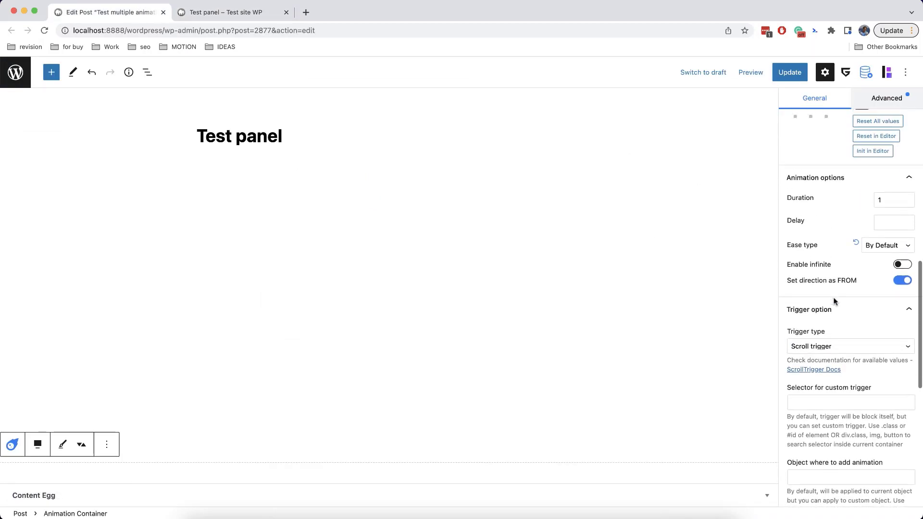
{"action": "scroll", "coordinate": [834, 301], "scroll_direction": "up", "scroll_amount": 3}
{"action": "left_click", "coordinate": [905, 293]}
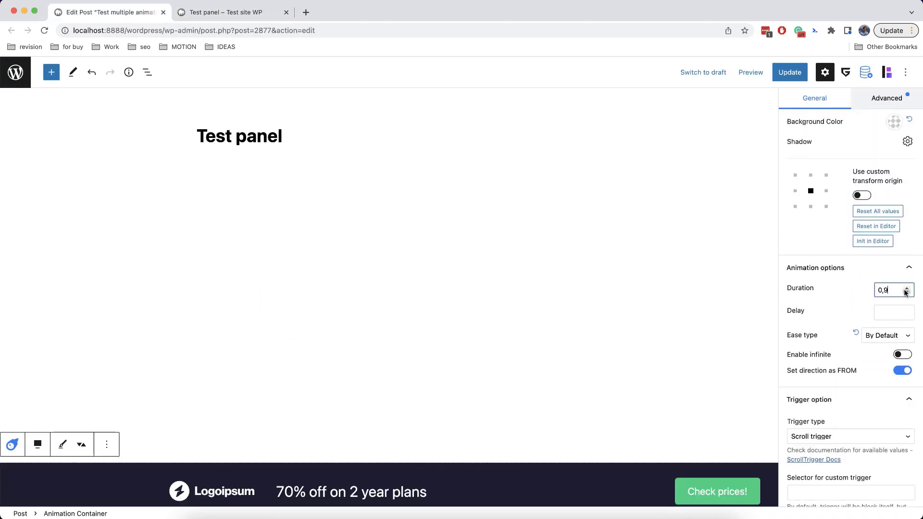
{"action": "left_click", "coordinate": [905, 293]}
{"action": "left_click", "coordinate": [905, 293]}
{"action": "left_click", "coordinate": [906, 293]}
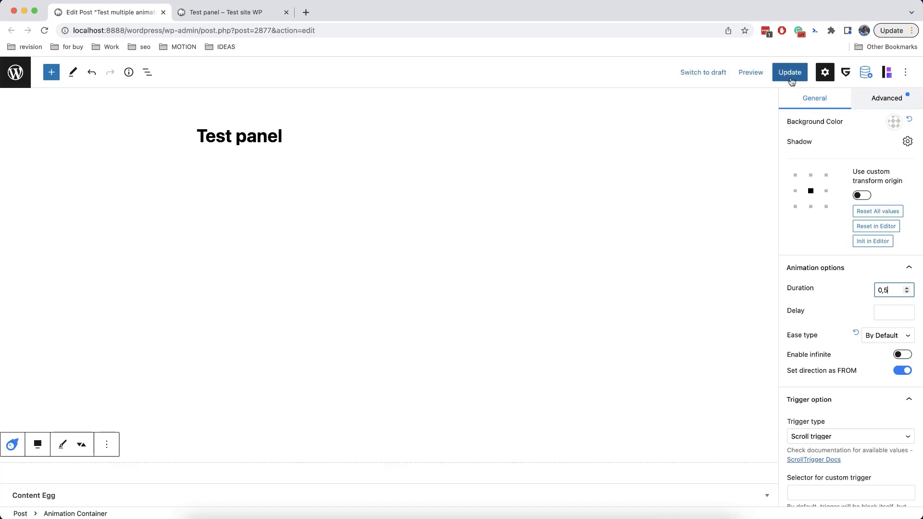
{"action": "left_click", "coordinate": [790, 72]}
Reload the published post twice to check the shorter animation, then return to the editor
{"action": "left_click", "coordinate": [254, 13]}
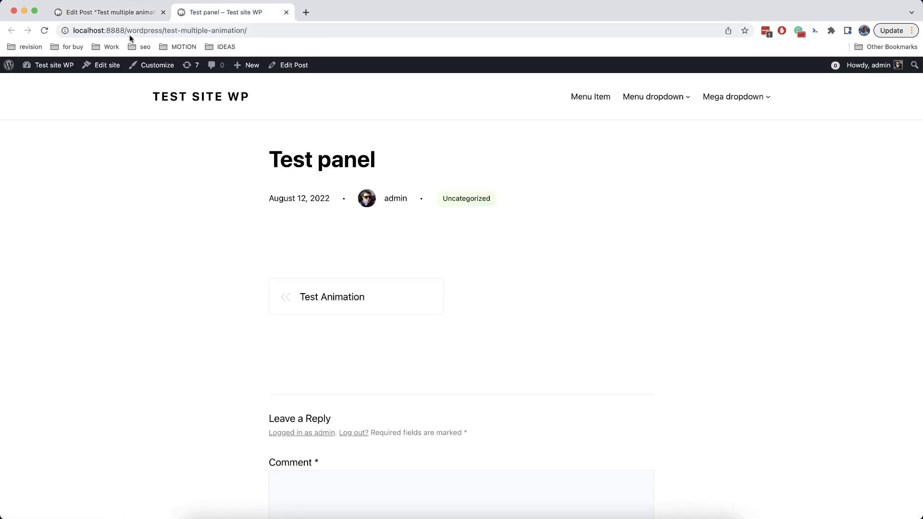
{"action": "left_click", "coordinate": [44, 30]}
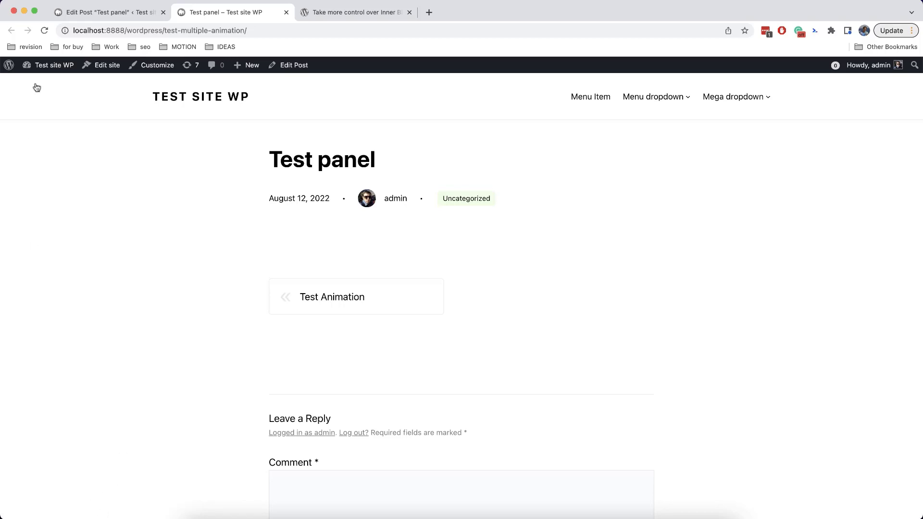
{"action": "left_click", "coordinate": [44, 31]}
{"action": "left_click", "coordinate": [110, 13]}
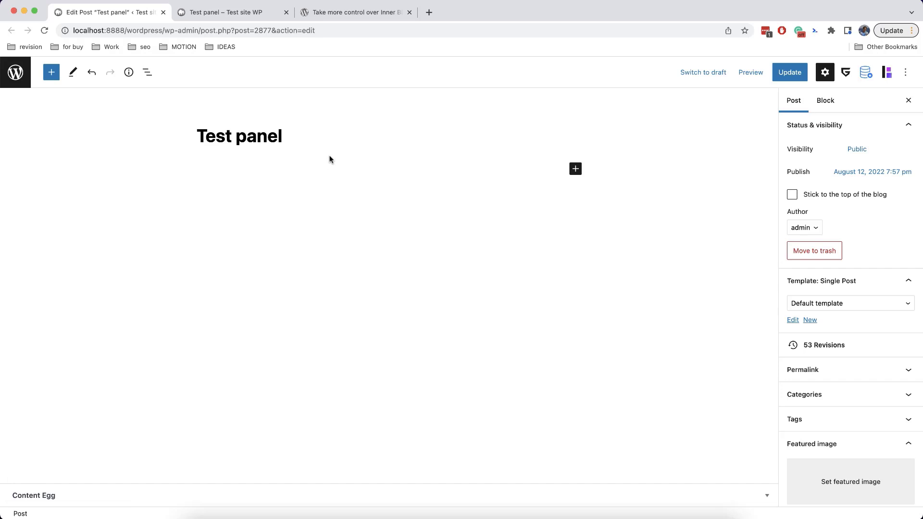
Set the Animation Container's starting opacity to 0 and update the post
{"action": "left_click", "coordinate": [147, 72]}
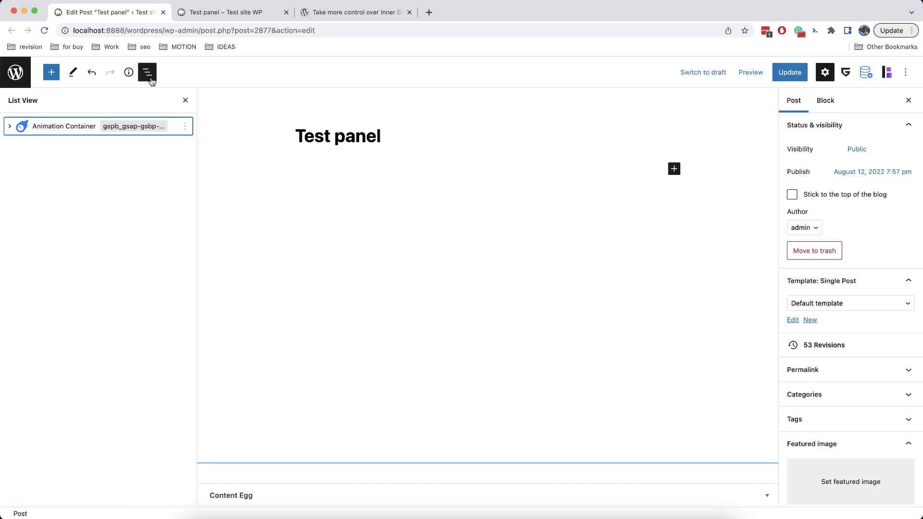
{"action": "left_click", "coordinate": [82, 126]}
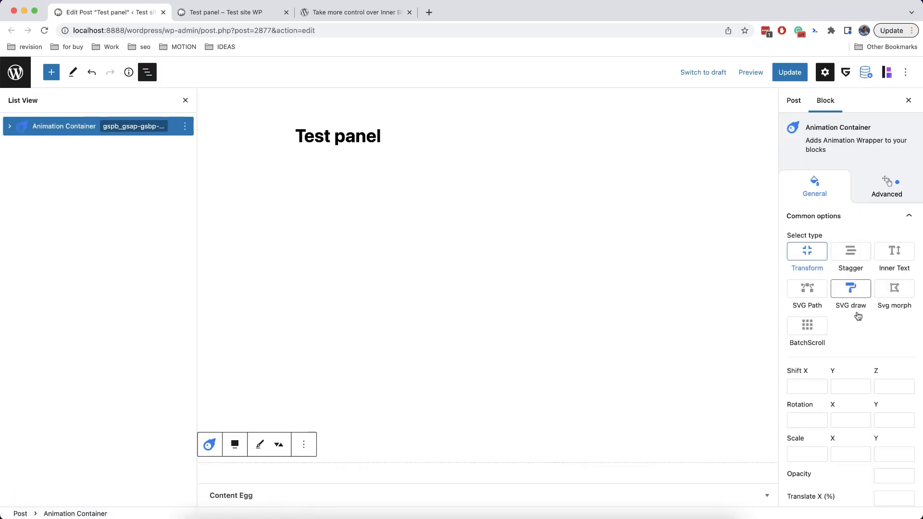
{"action": "scroll", "coordinate": [858, 315], "scroll_direction": "down", "scroll_amount": 5}
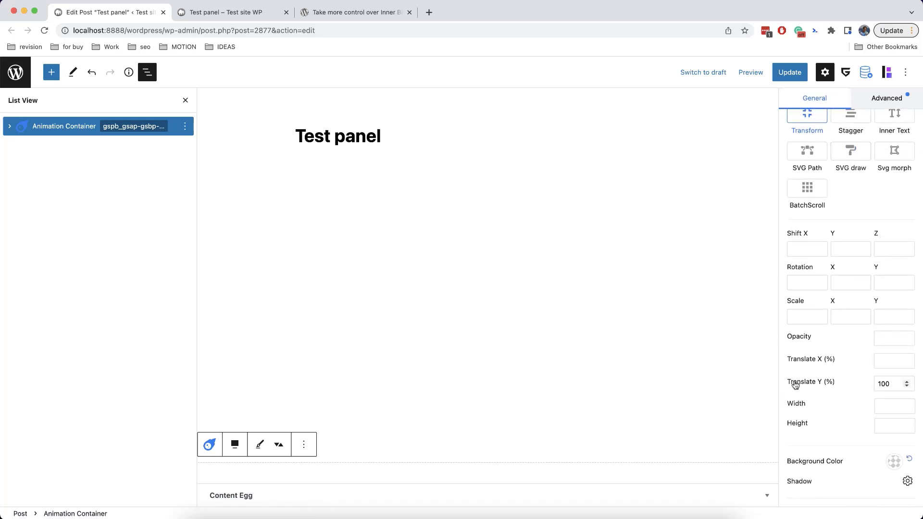
{"action": "left_click", "coordinate": [882, 339]}
{"action": "type", "text": "0"}
{"action": "left_click", "coordinate": [185, 99]}
{"action": "left_click", "coordinate": [790, 73]}
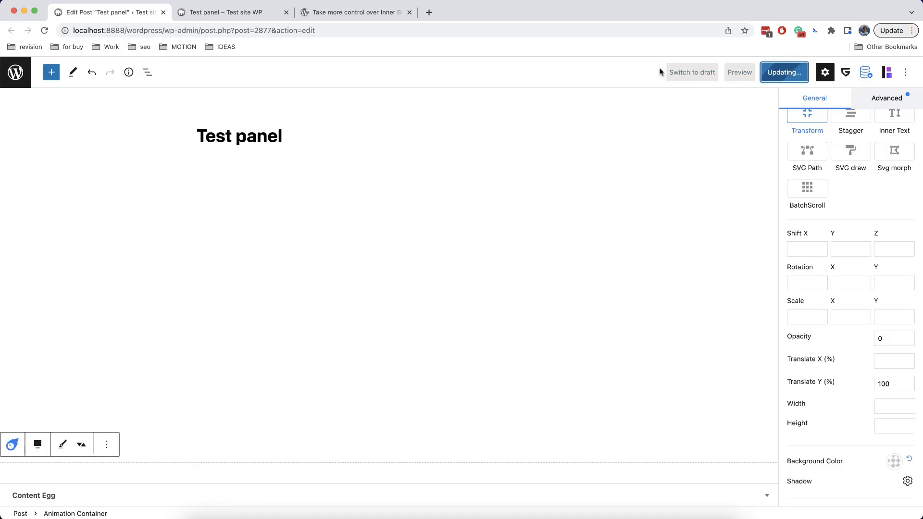
Reload the live post to check the fade-in banner, then return to the editor's block outline
{"action": "left_click", "coordinate": [230, 13]}
{"action": "left_click", "coordinate": [44, 31]}
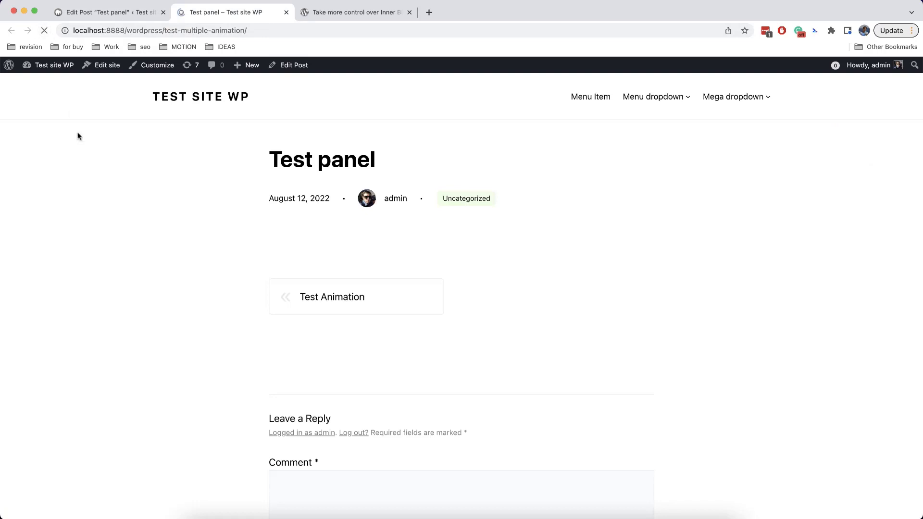
{"action": "scroll", "coordinate": [79, 136], "scroll_direction": "down", "scroll_amount": 4}
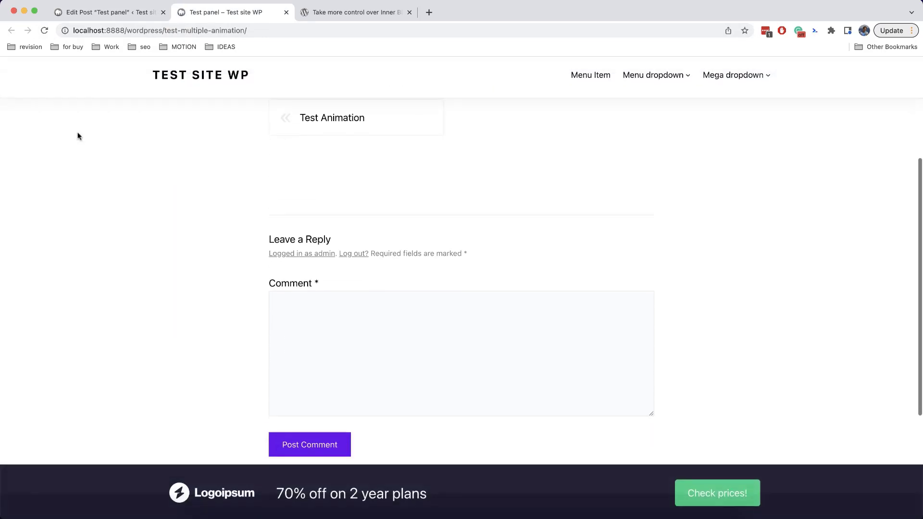
{"action": "scroll", "coordinate": [80, 136], "scroll_direction": "up", "scroll_amount": 4}
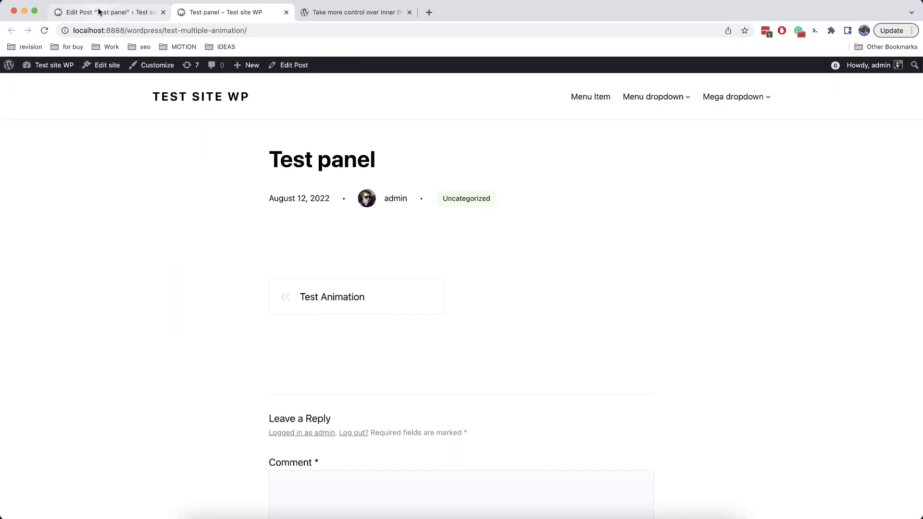
{"action": "left_click", "coordinate": [101, 12]}
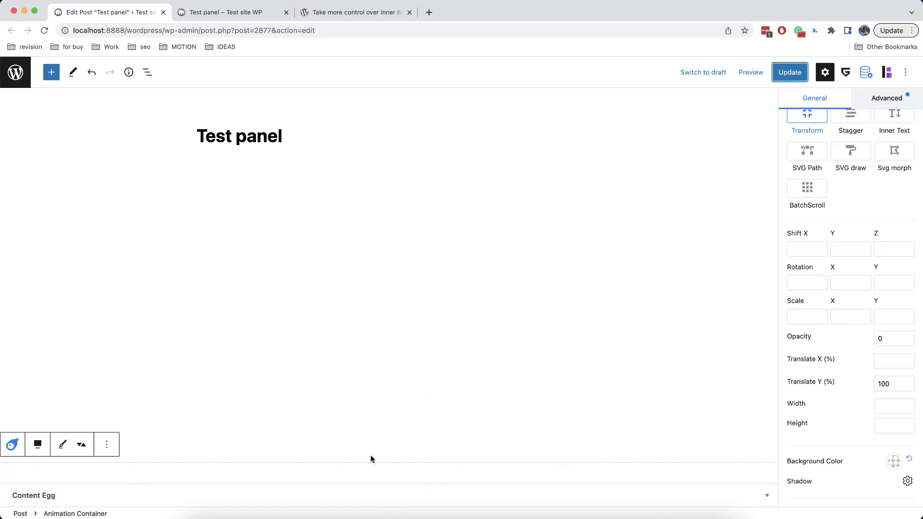
{"action": "left_click", "coordinate": [152, 77]}
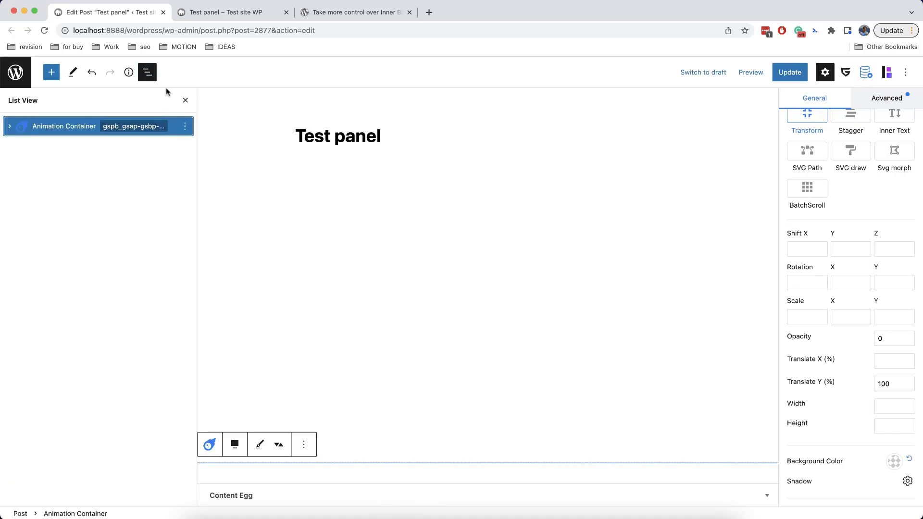
{"action": "left_click", "coordinate": [149, 77]}
Insert a Flip state Animation block via /flip on a new line below the Test panel title
{"action": "left_click", "coordinate": [283, 136]}
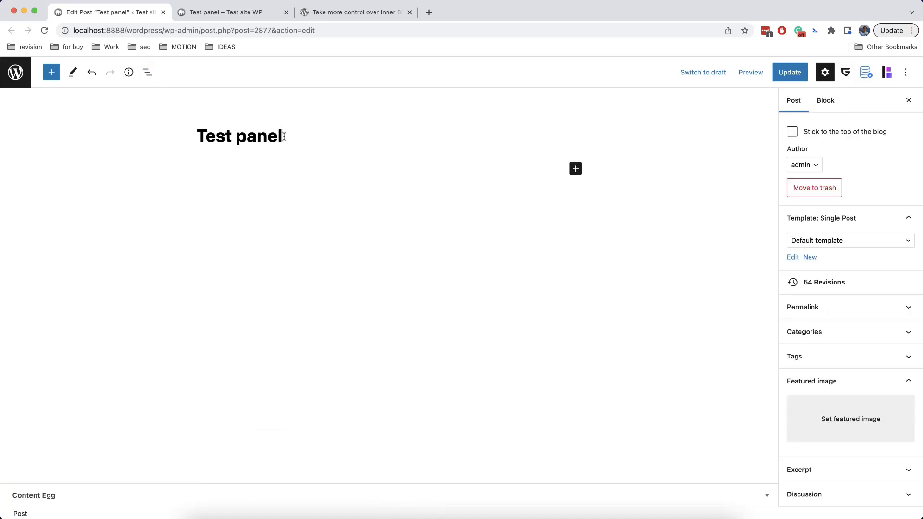
{"action": "key", "text": "Return"}
{"action": "type", "text": "/flip"}
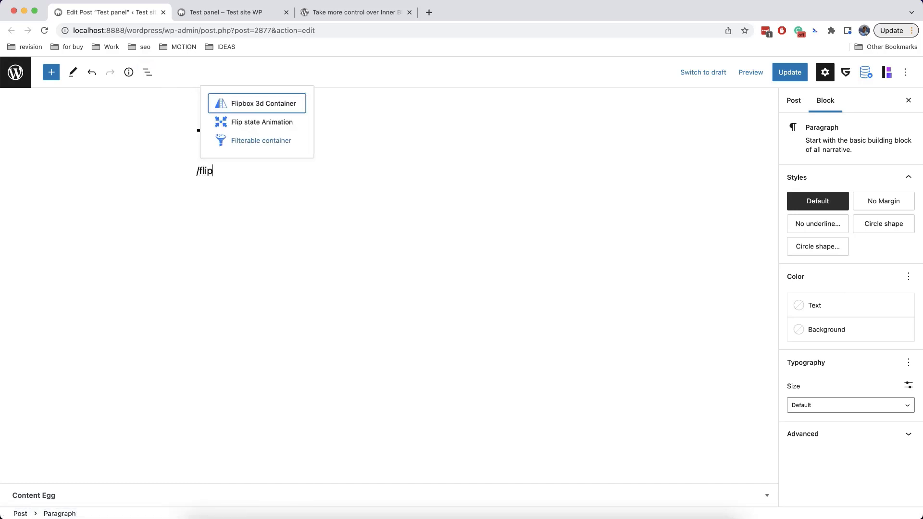
{"action": "left_click", "coordinate": [252, 126]}
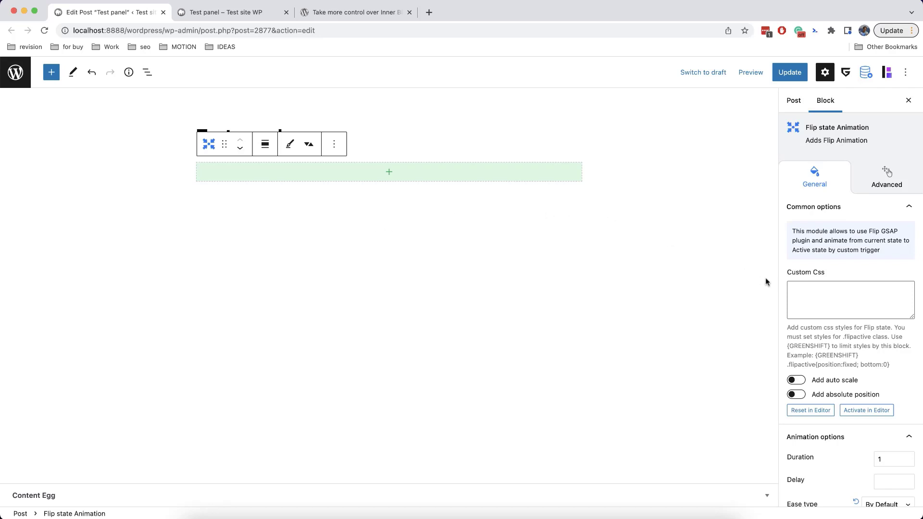
{"action": "scroll", "coordinate": [831, 275], "scroll_direction": "down", "scroll_amount": 5}
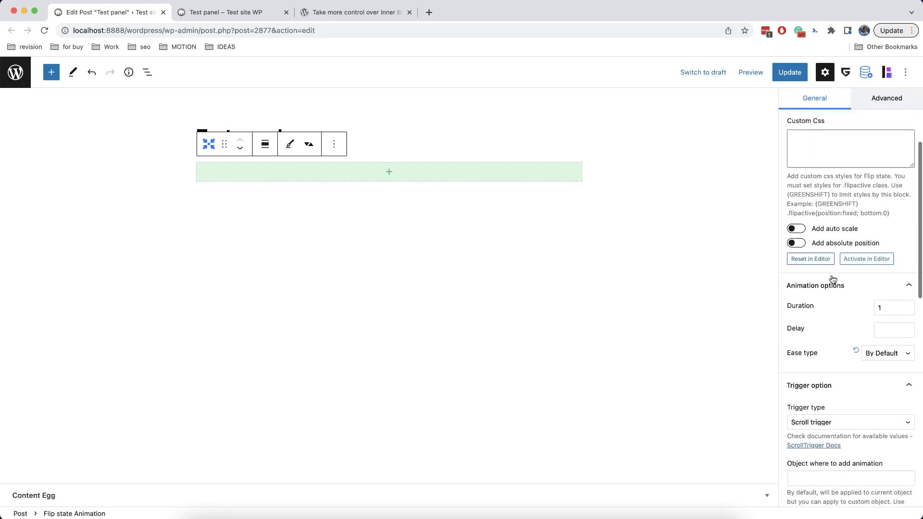
{"action": "scroll", "coordinate": [842, 323], "scroll_direction": "down", "scroll_amount": 4}
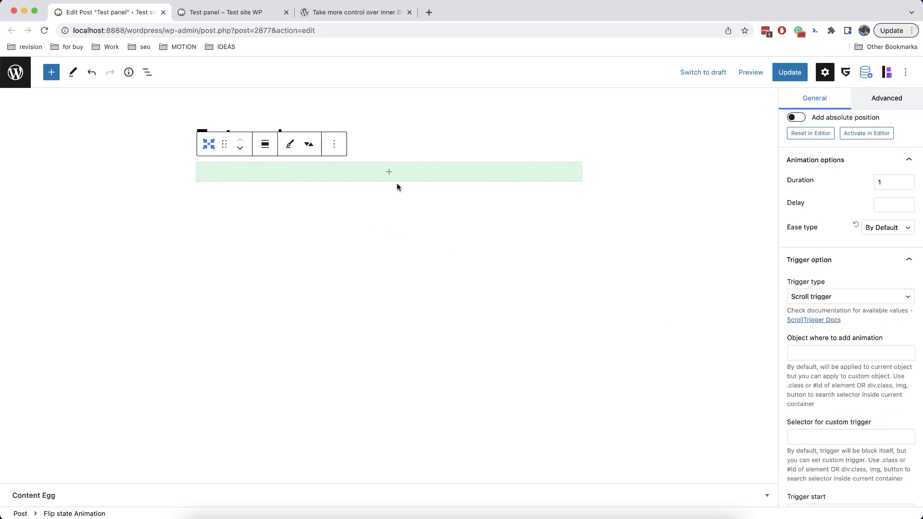
{"action": "scroll", "coordinate": [825, 267], "scroll_direction": "up", "scroll_amount": 9}
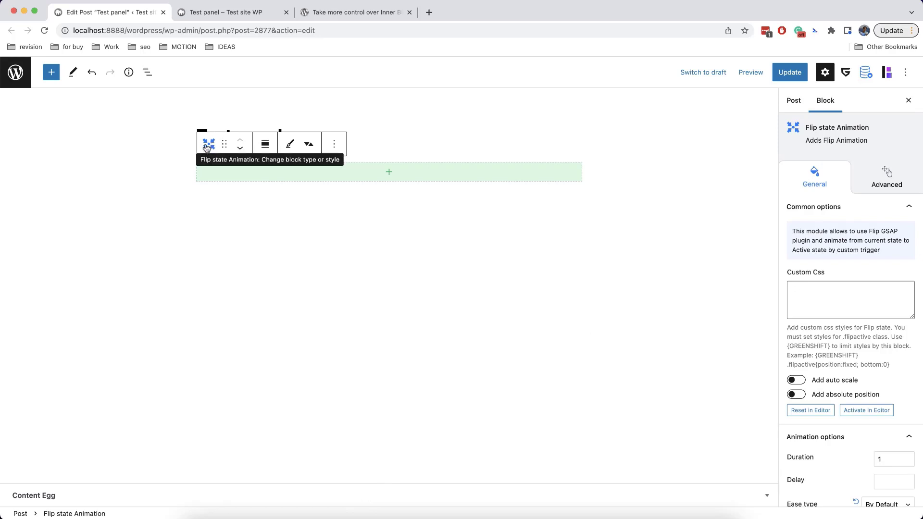
Move the banner Row out of the Animation Container and into the Flip state Animation block
{"action": "left_click", "coordinate": [147, 72]}
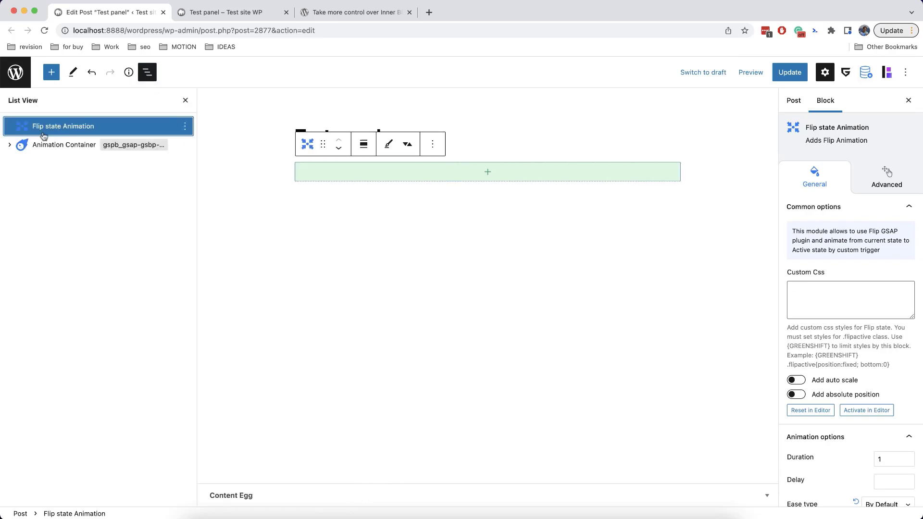
{"action": "left_click", "coordinate": [11, 145]}
{"action": "left_click", "coordinate": [69, 163]}
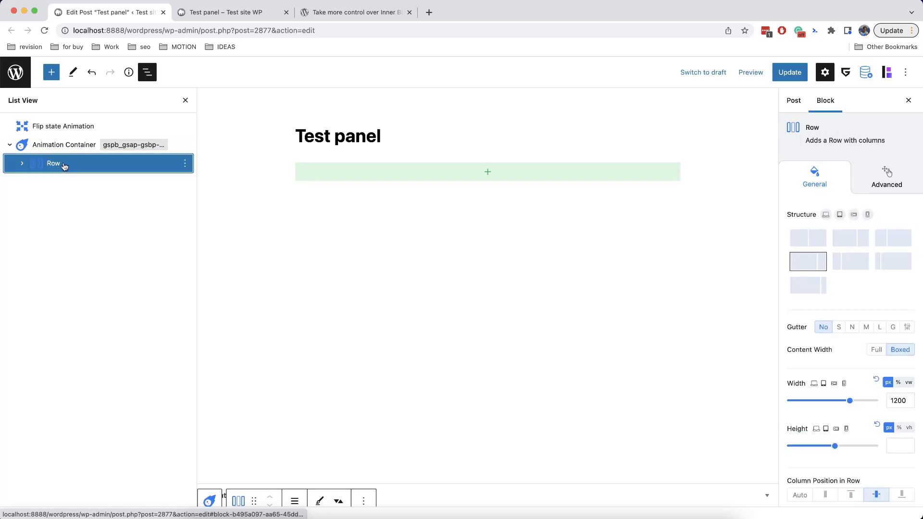
{"action": "left_click_drag", "start_coordinate": [65, 165], "coordinate": [72, 136]}
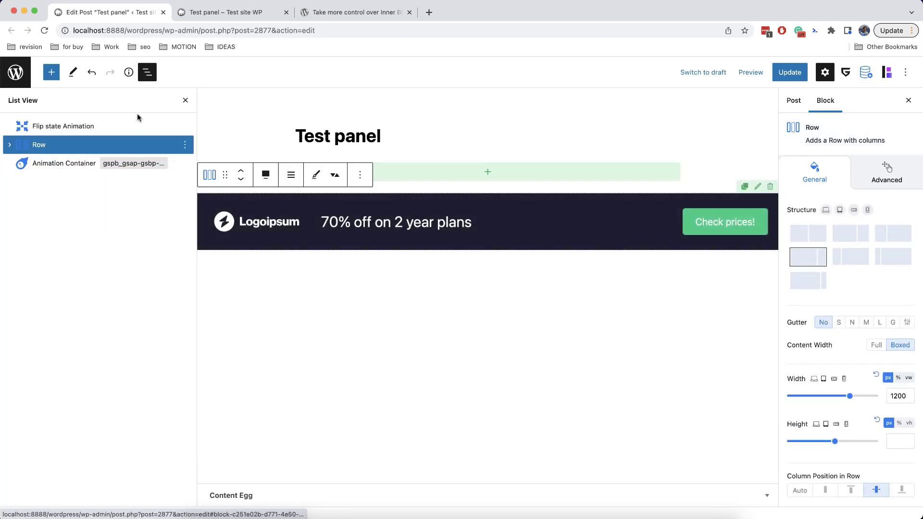
{"action": "left_click", "coordinate": [185, 100]}
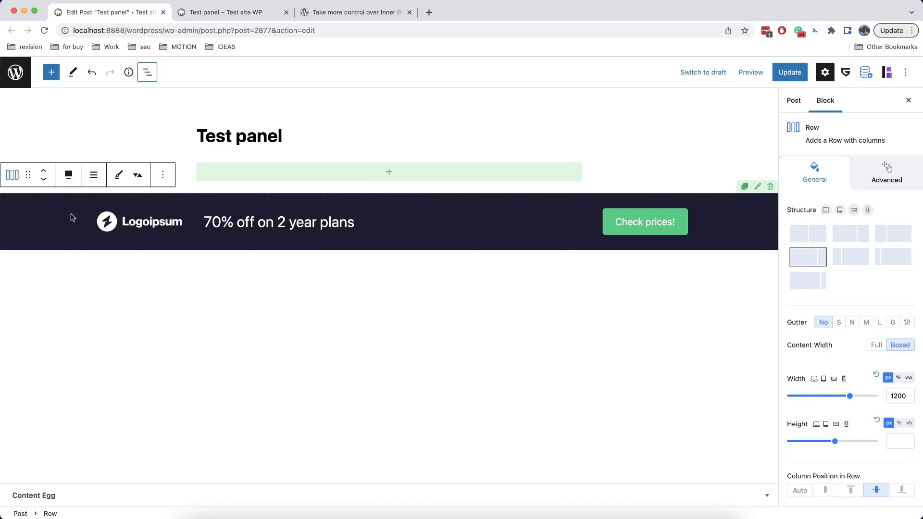
{"action": "left_click", "coordinate": [28, 175]}
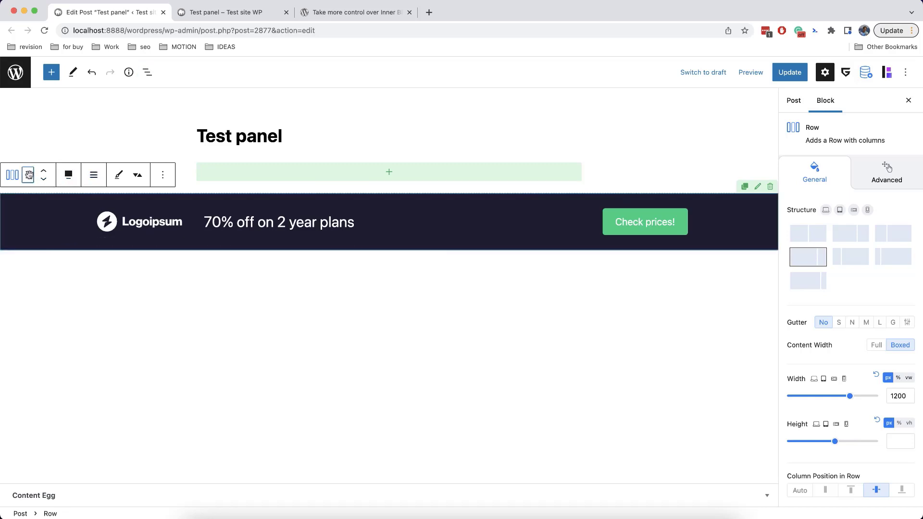
{"action": "left_click_drag", "start_coordinate": [28, 175], "coordinate": [250, 172]}
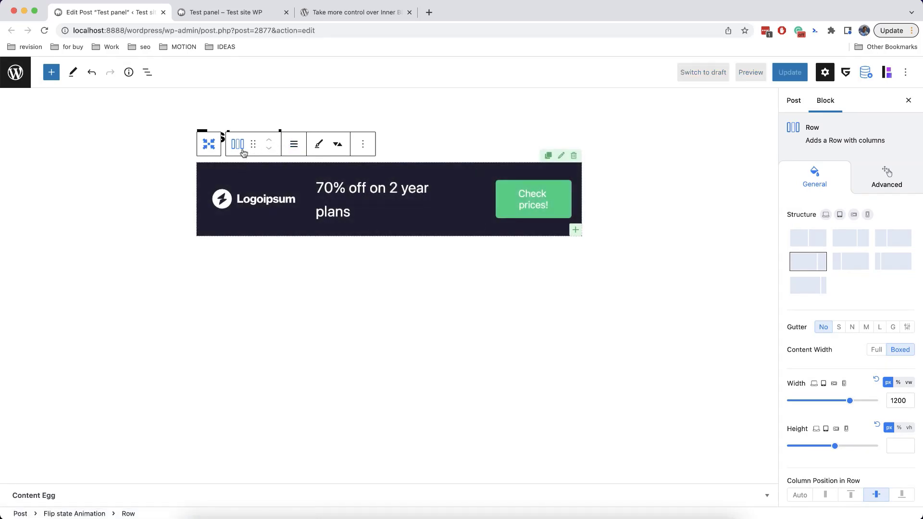
Make the Flip state Animation block full width and delete the empty Animation Container
{"action": "left_click", "coordinate": [209, 144]}
{"action": "left_click", "coordinate": [264, 146]}
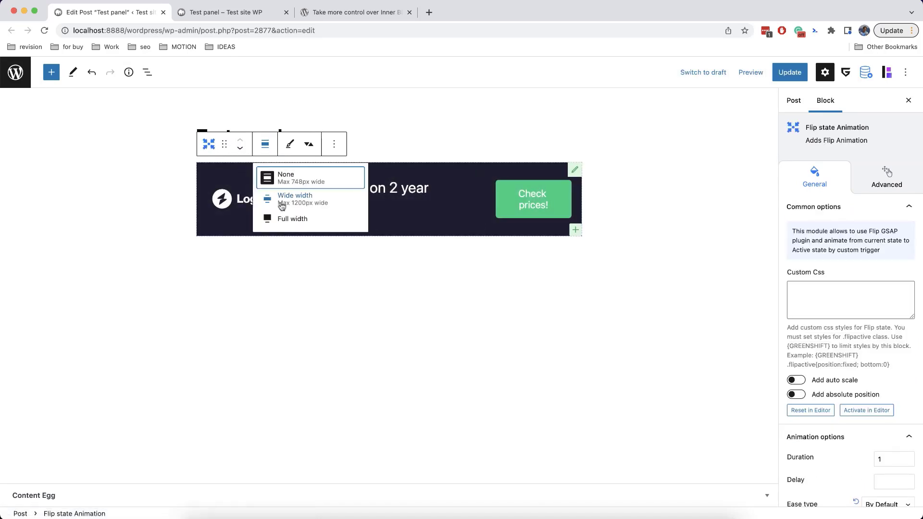
{"action": "left_click", "coordinate": [286, 208]}
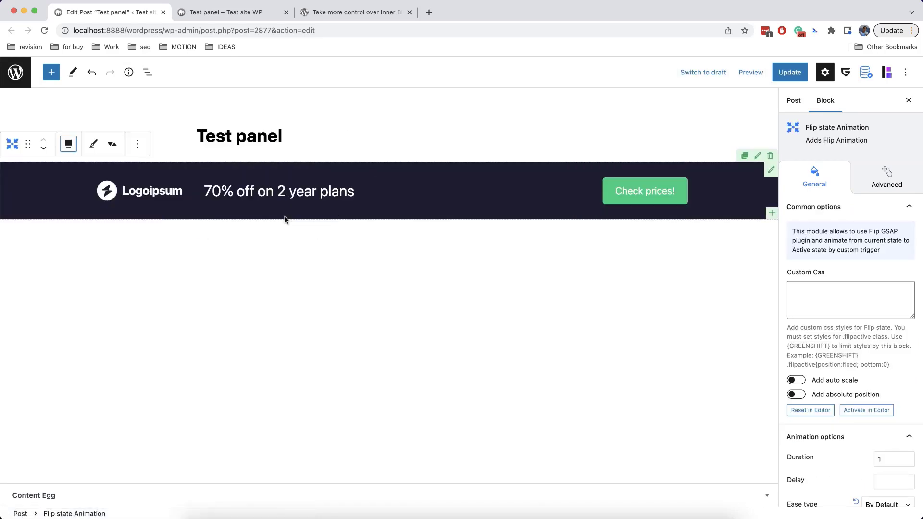
{"action": "left_click", "coordinate": [147, 72]}
{"action": "left_click", "coordinate": [185, 145]}
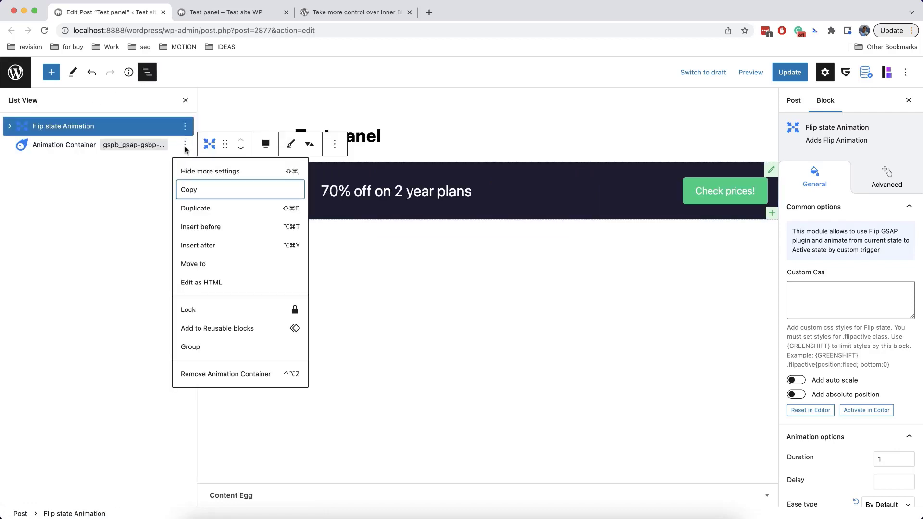
{"action": "left_click", "coordinate": [192, 371]}
{"action": "left_click", "coordinate": [168, 103]}
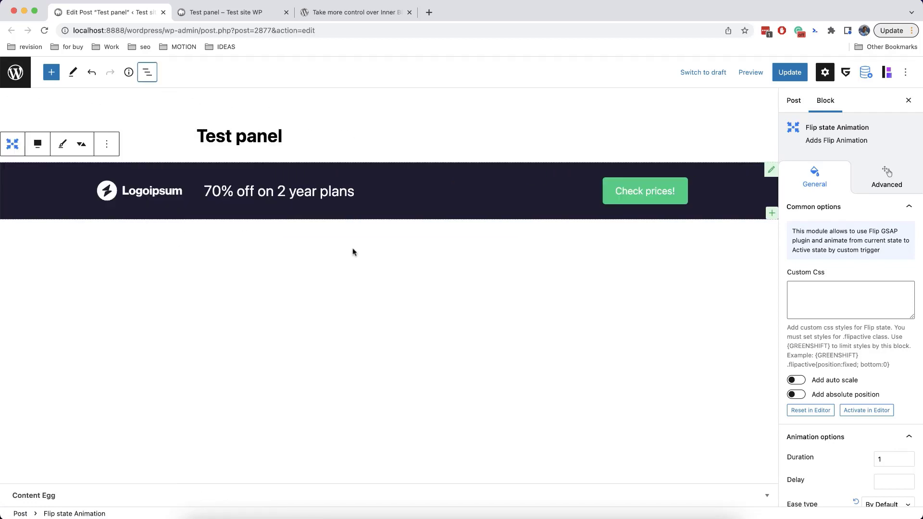
{"action": "left_click", "coordinate": [12, 151]}
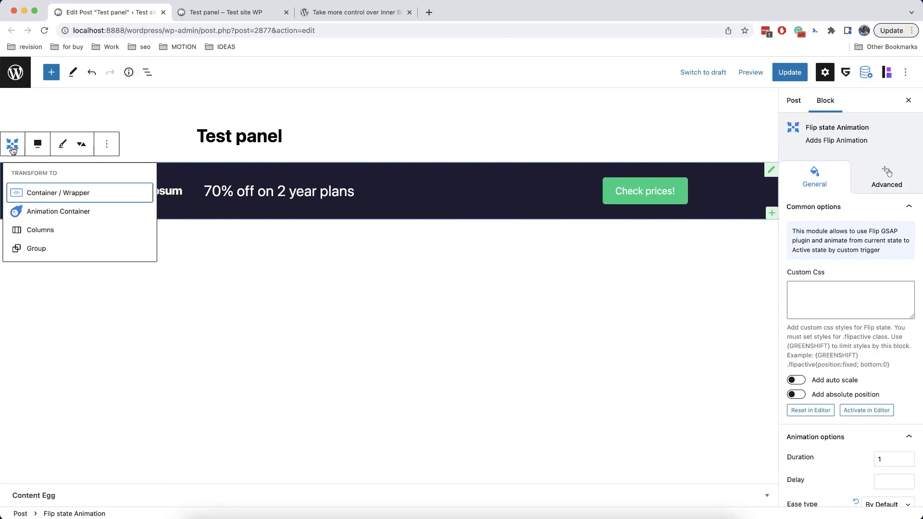
Enter 200 as the Flip animation's trigger start and expand the Initial Position settings
{"action": "key", "text": "Escape"}
{"action": "scroll", "coordinate": [814, 302], "scroll_direction": "down", "scroll_amount": 10}
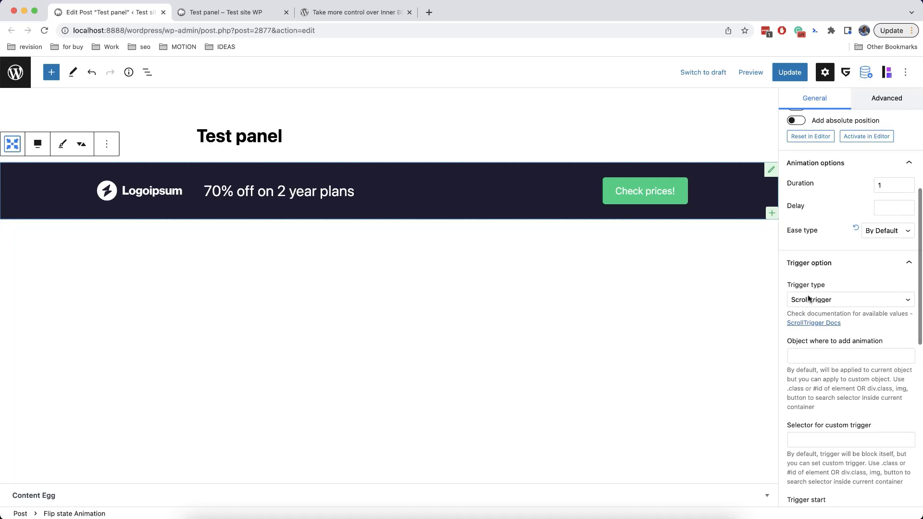
{"action": "scroll", "coordinate": [827, 297], "scroll_direction": "down", "scroll_amount": 3}
{"action": "scroll", "coordinate": [826, 297], "scroll_direction": "down", "scroll_amount": 1}
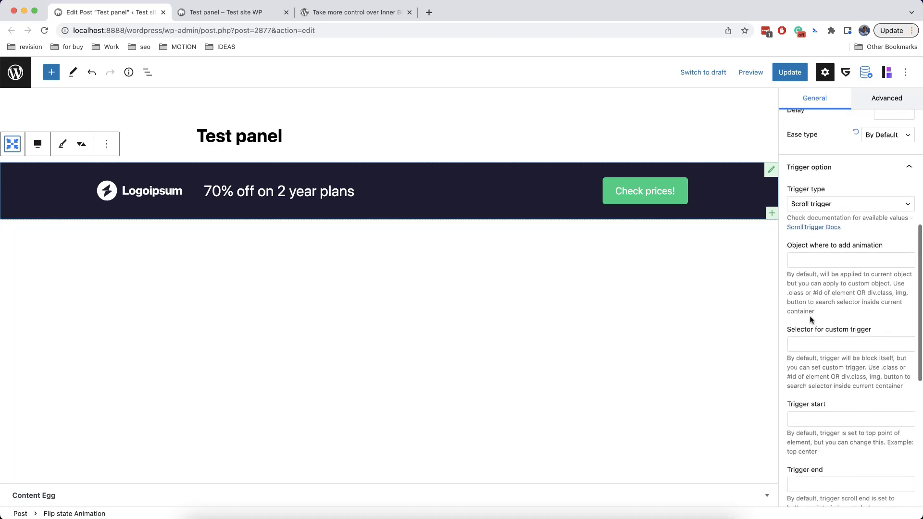
{"action": "left_click", "coordinate": [811, 418]}
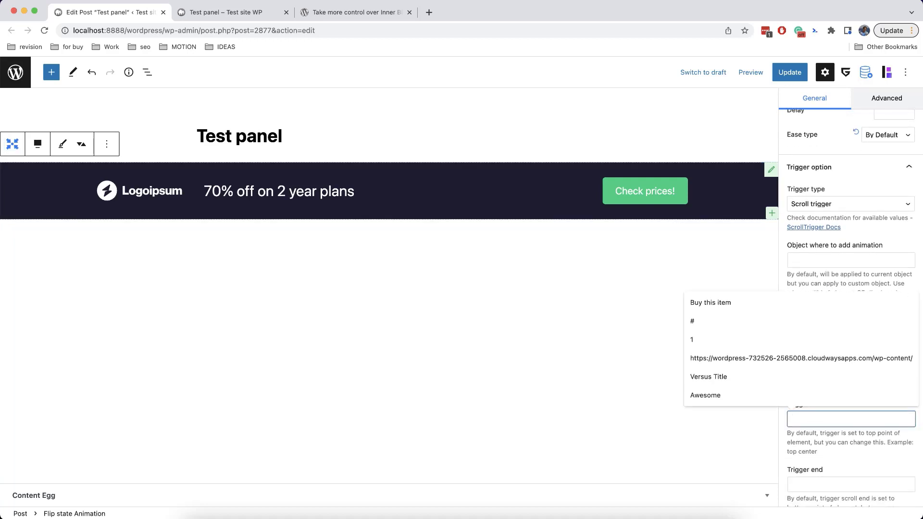
{"action": "type", "text": "200"}
{"action": "scroll", "coordinate": [846, 436], "scroll_direction": "down", "scroll_amount": 10}
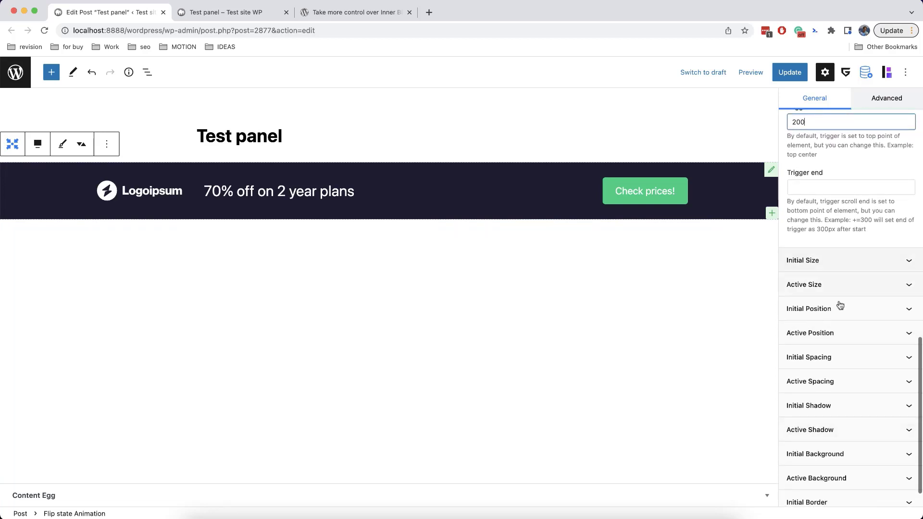
{"action": "scroll", "coordinate": [843, 368], "scroll_direction": "down", "scroll_amount": 3}
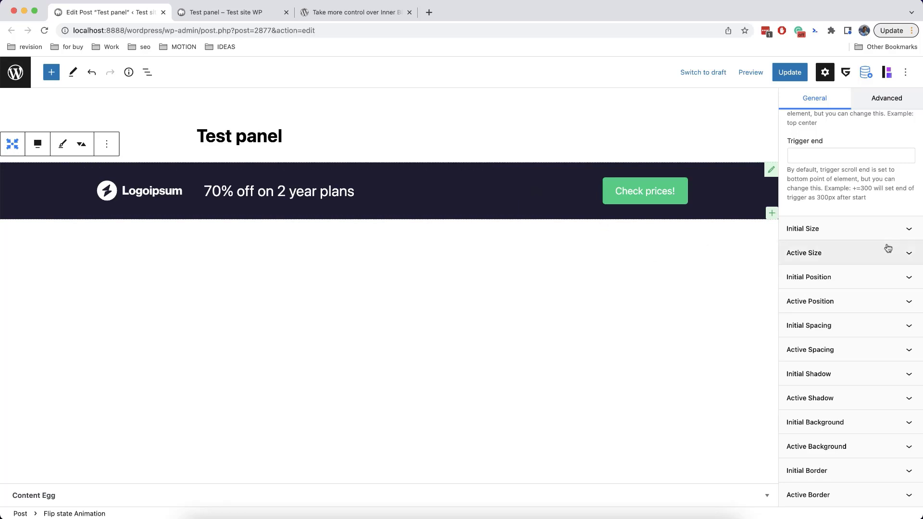
{"action": "left_click", "coordinate": [829, 282]}
{"action": "scroll", "coordinate": [821, 353], "scroll_direction": "down", "scroll_amount": 2}
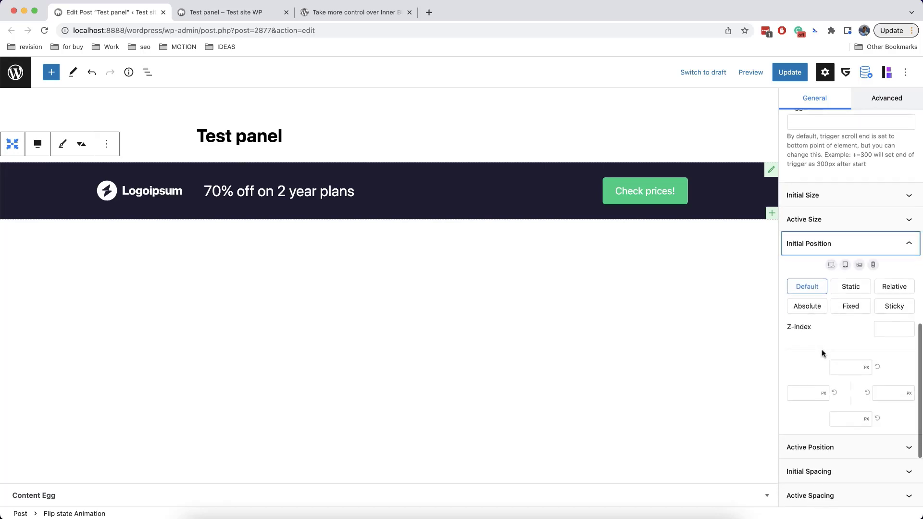
Make the initial position Fixed with 0 left and right offsets and -200 bottom
{"action": "left_click", "coordinate": [851, 306]}
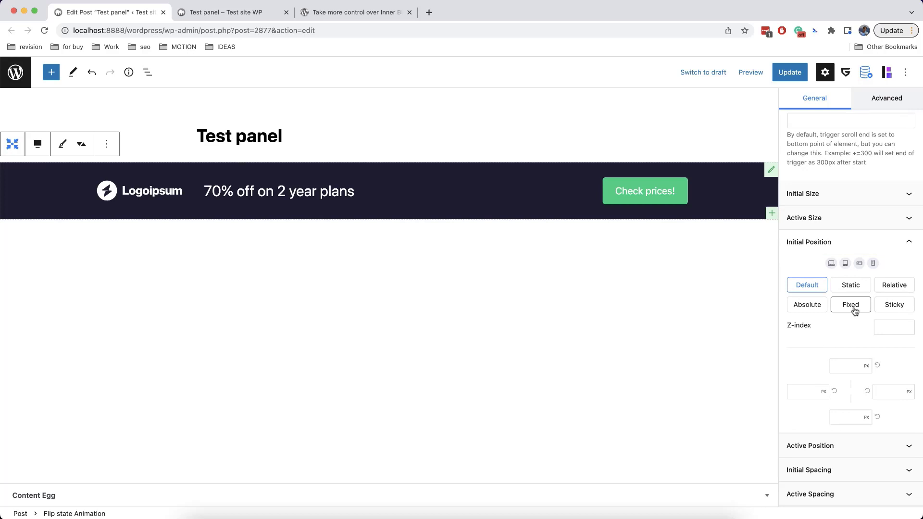
{"action": "left_click", "coordinate": [807, 385]}
{"action": "type", "text": "0"}
{"action": "left_click", "coordinate": [887, 392]}
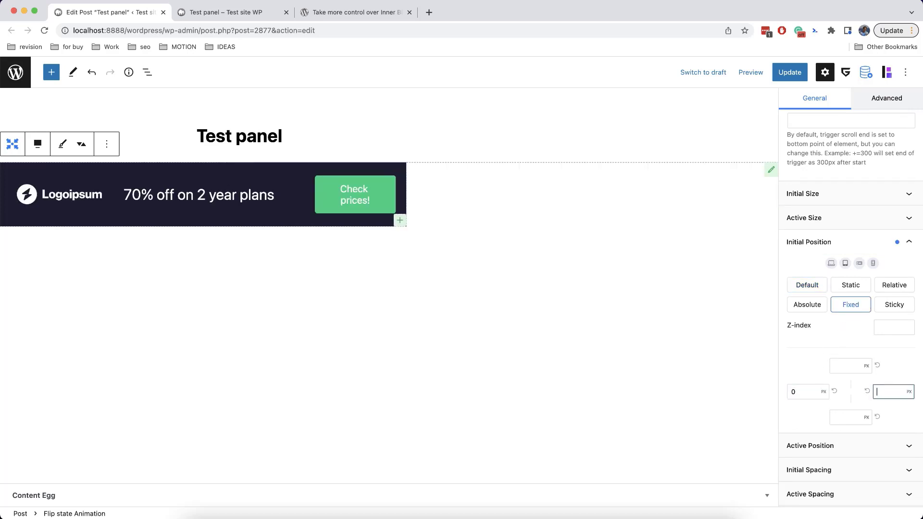
{"action": "type", "text": "0"}
{"action": "left_click", "coordinate": [851, 414]}
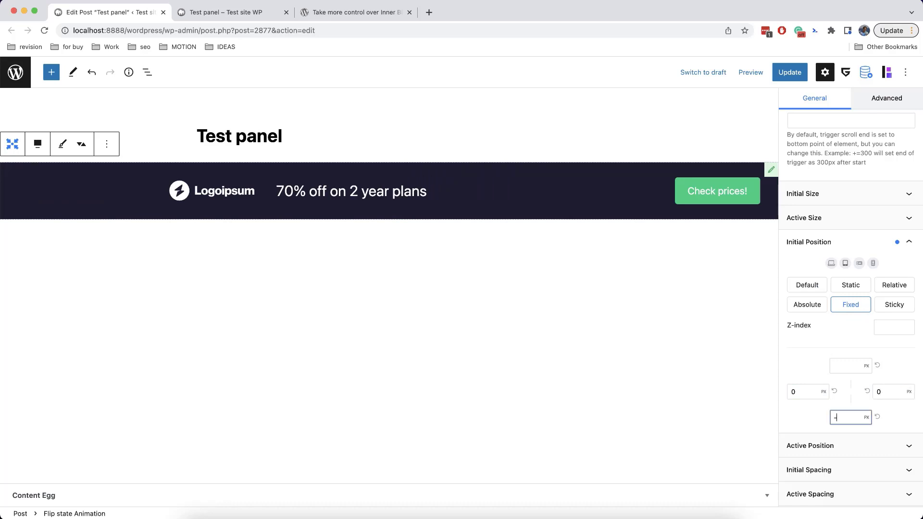
{"action": "type", "text": "-200"}
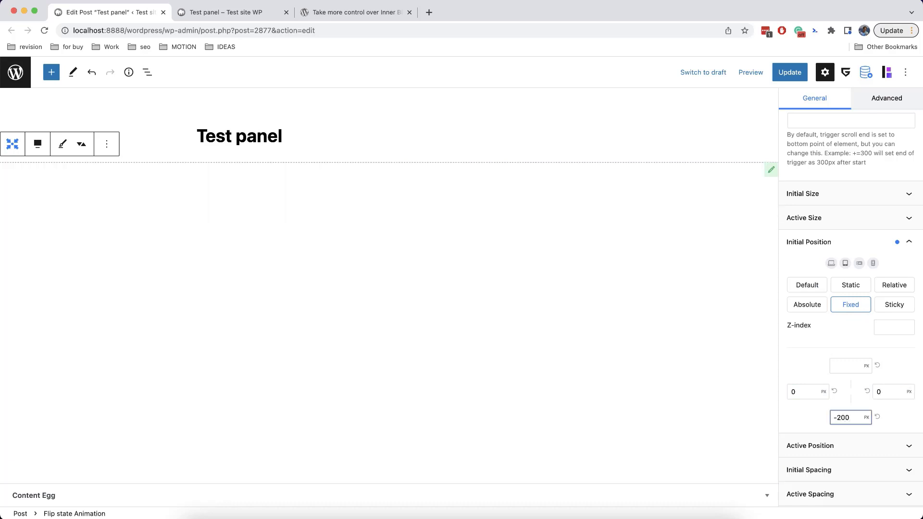
{"action": "left_click", "coordinate": [897, 420]}
Set the Active Position to Fixed and go through its left, right and bottom offset fields
{"action": "scroll", "coordinate": [846, 394], "scroll_direction": "down", "scroll_amount": 3}
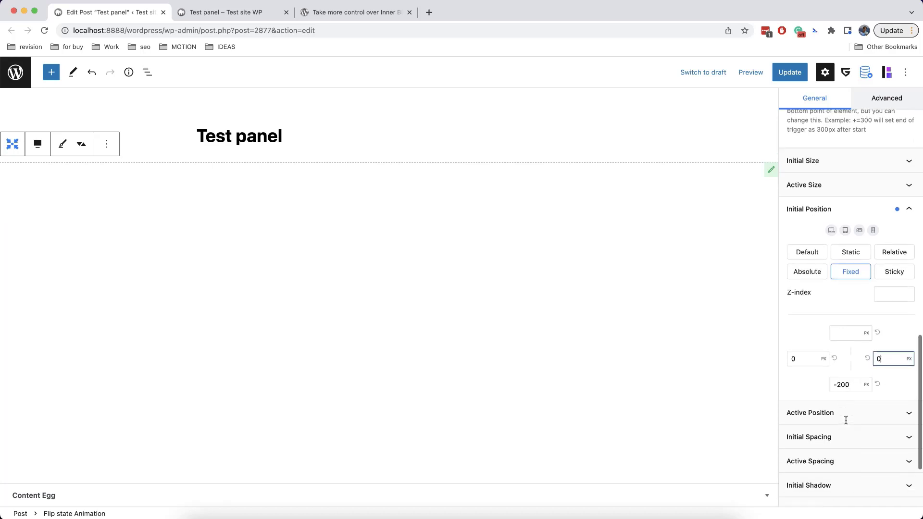
{"action": "left_click", "coordinate": [846, 358]}
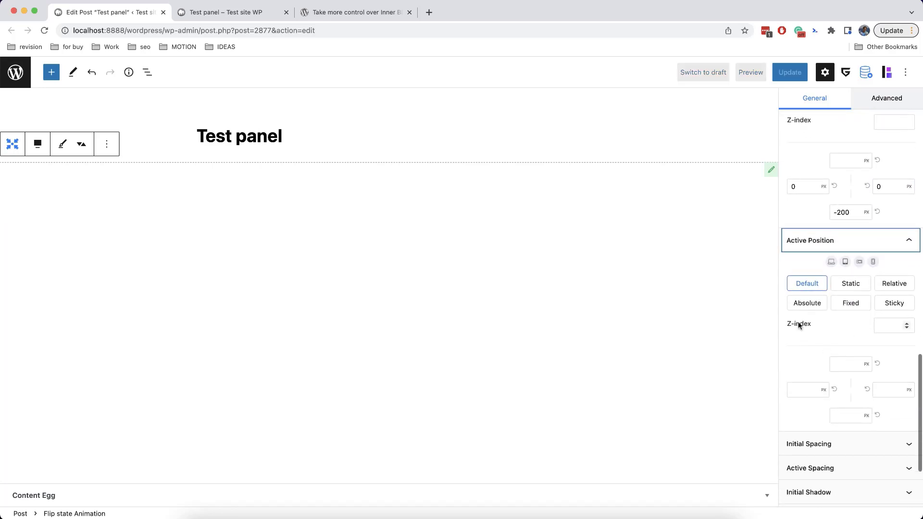
{"action": "left_click", "coordinate": [835, 305]}
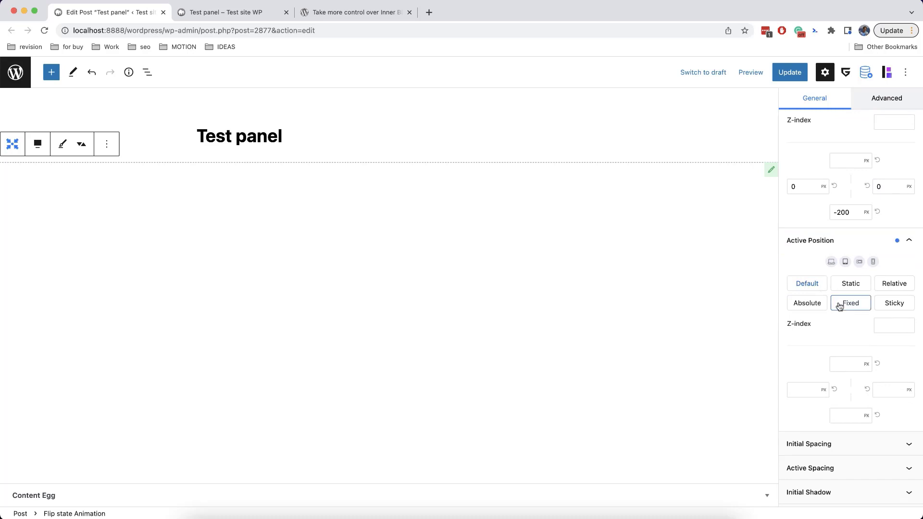
{"action": "left_click", "coordinate": [800, 387]}
{"action": "left_click", "coordinate": [884, 387]}
{"action": "left_click", "coordinate": [850, 414]}
{"action": "scroll", "coordinate": [863, 364], "scroll_direction": "up", "scroll_amount": 15}
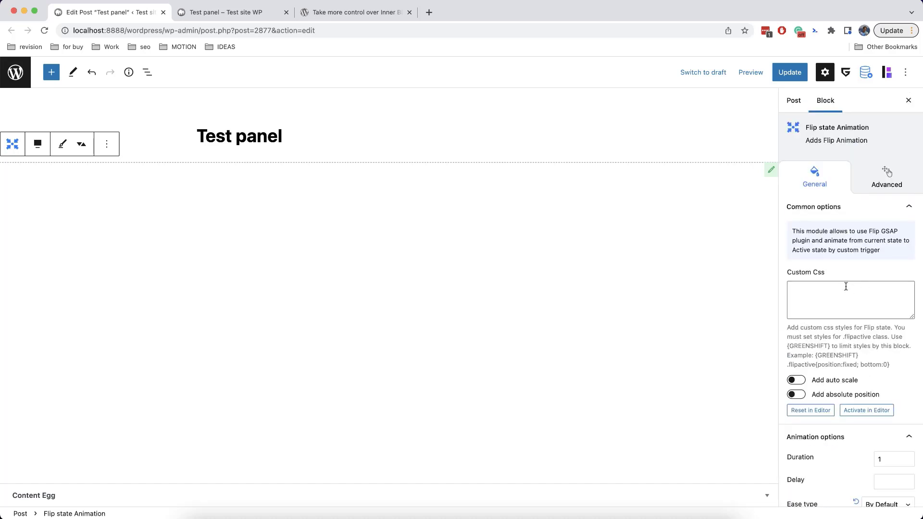
Preview the active flip state in the editor and reset it to initial
{"action": "scroll", "coordinate": [846, 287], "scroll_direction": "down", "scroll_amount": 2}
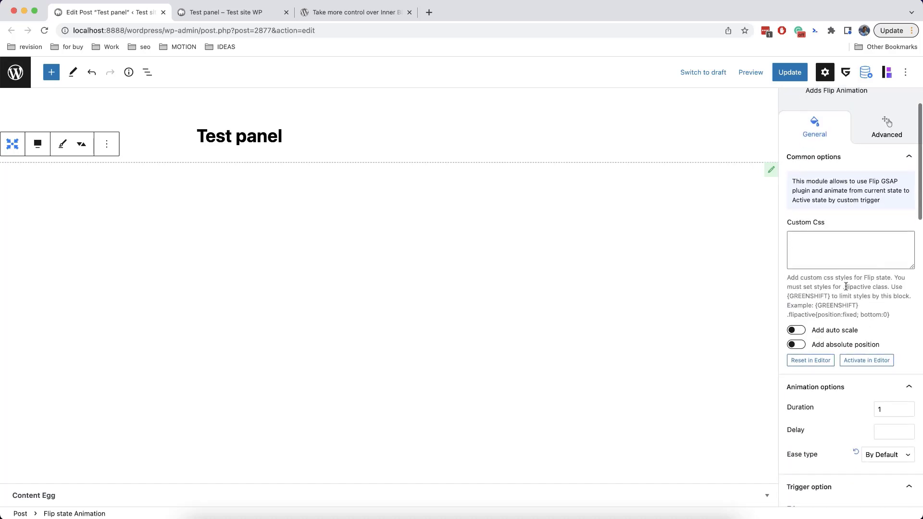
{"action": "left_click", "coordinate": [850, 362]}
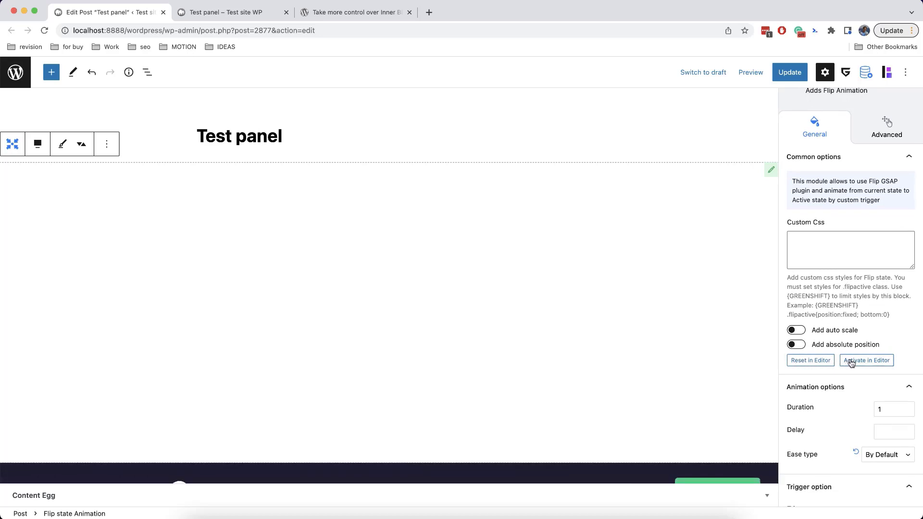
{"action": "left_click", "coordinate": [824, 364]}
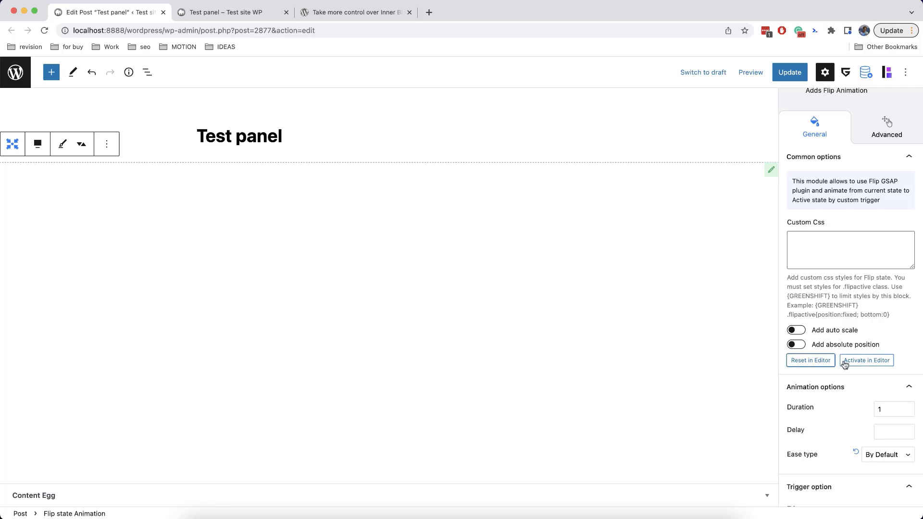
{"action": "left_click", "coordinate": [849, 363]}
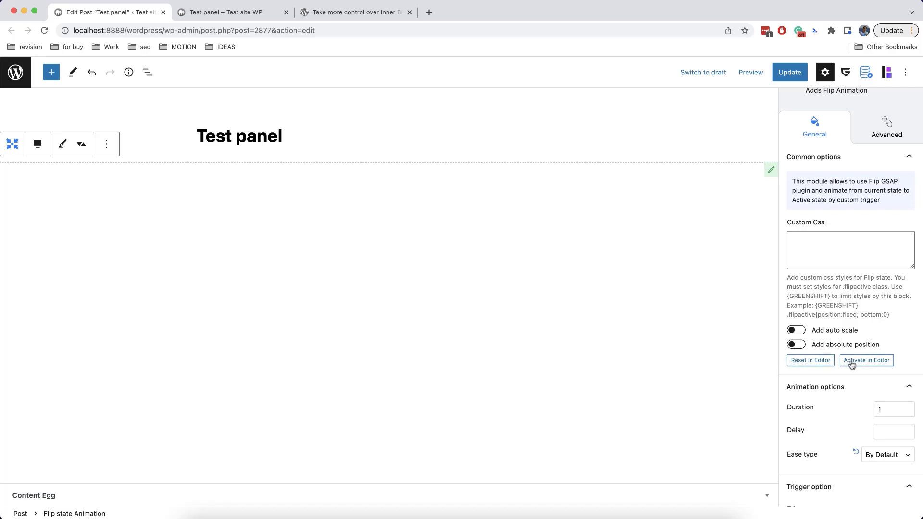
{"action": "left_click", "coordinate": [824, 364]}
Give both the initial and active positions a z-index of 9
{"action": "scroll", "coordinate": [847, 362], "scroll_direction": "down", "scroll_amount": 6}
{"action": "scroll", "coordinate": [847, 363], "scroll_direction": "down", "scroll_amount": 9}
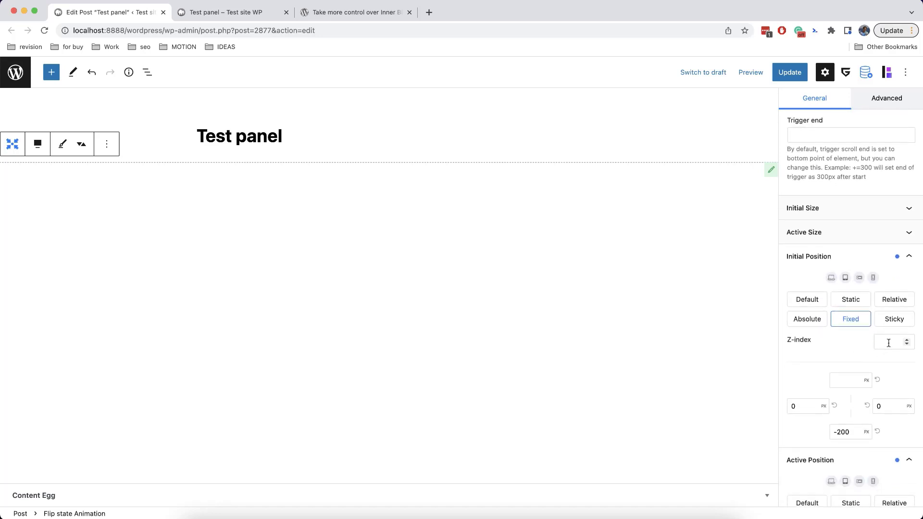
{"action": "left_click", "coordinate": [888, 343]}
{"action": "type", "text": "9"}
{"action": "scroll", "coordinate": [865, 377], "scroll_direction": "down", "scroll_amount": 3}
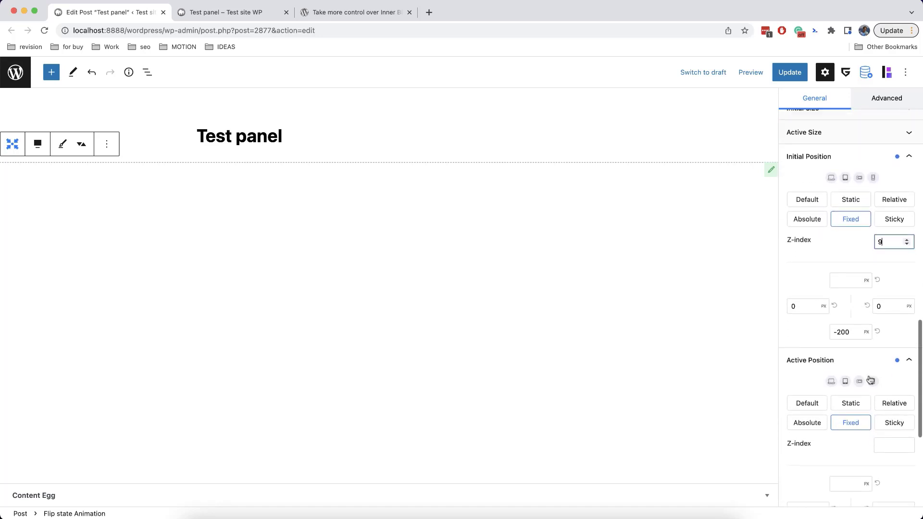
{"action": "scroll", "coordinate": [886, 379], "scroll_direction": "down", "scroll_amount": 1}
{"action": "left_click", "coordinate": [889, 392]}
{"action": "type", "text": "9"}
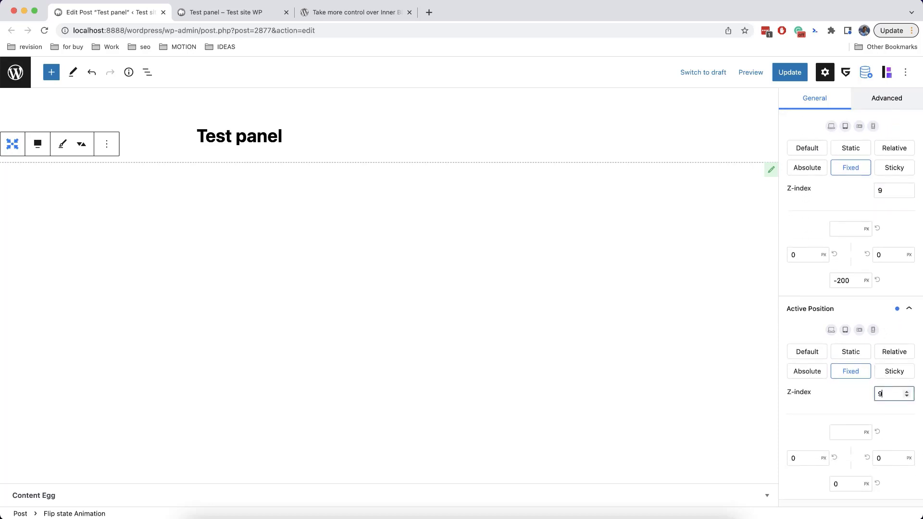
Preview the banner sliding up again, then update the post
{"action": "scroll", "coordinate": [889, 375], "scroll_direction": "up", "scroll_amount": 18}
{"action": "left_click", "coordinate": [855, 411]}
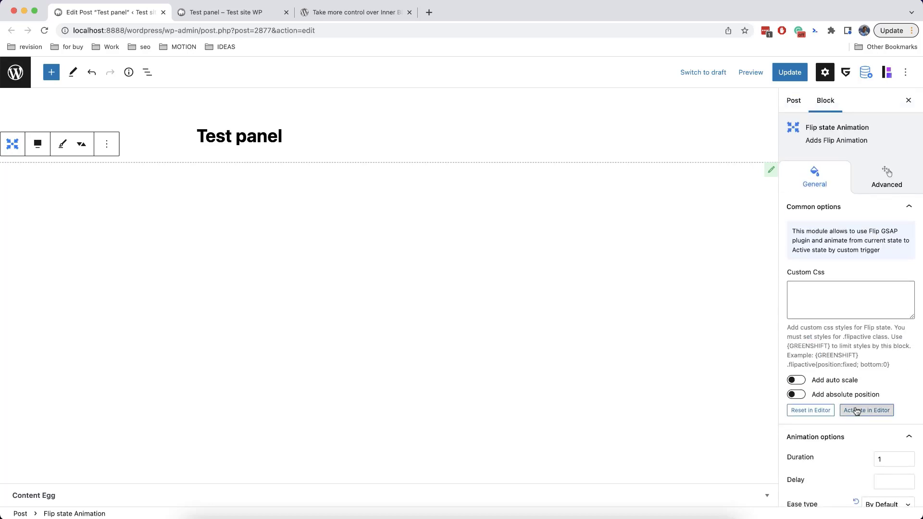
{"action": "left_click", "coordinate": [822, 410]}
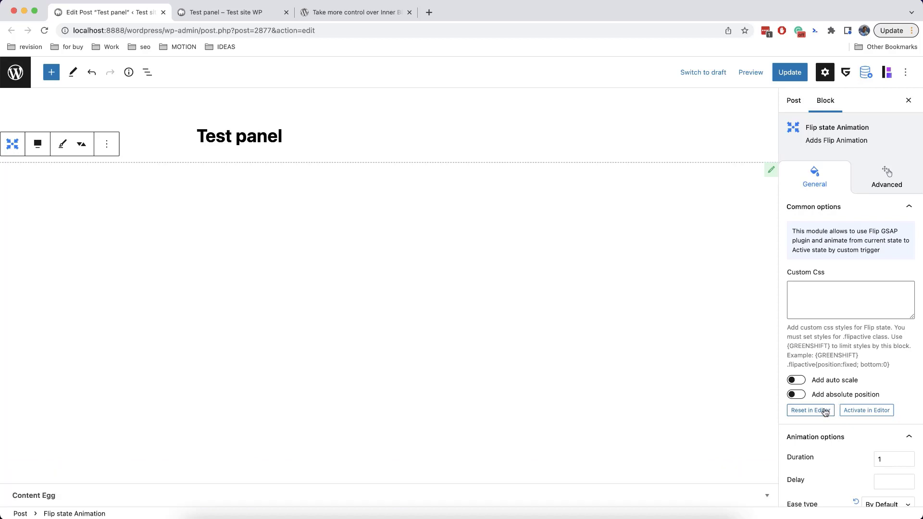
{"action": "left_click", "coordinate": [856, 411]}
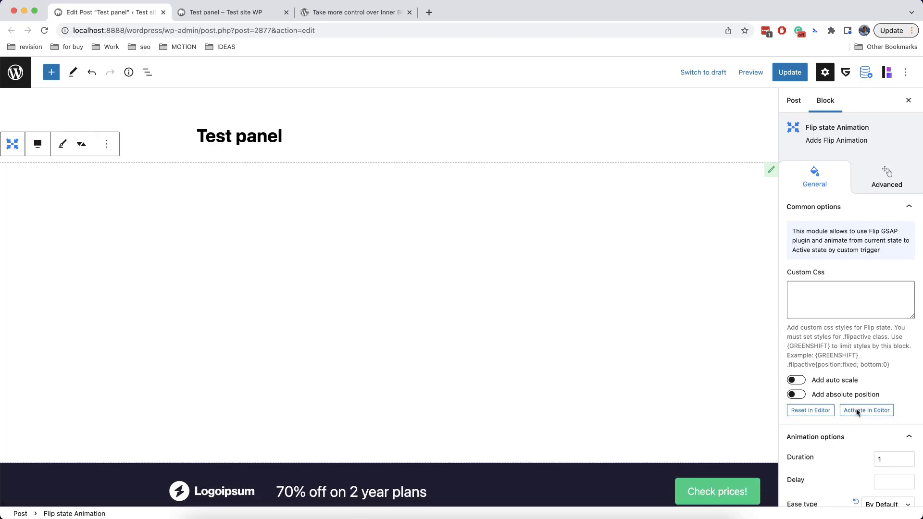
{"action": "left_click", "coordinate": [795, 80]}
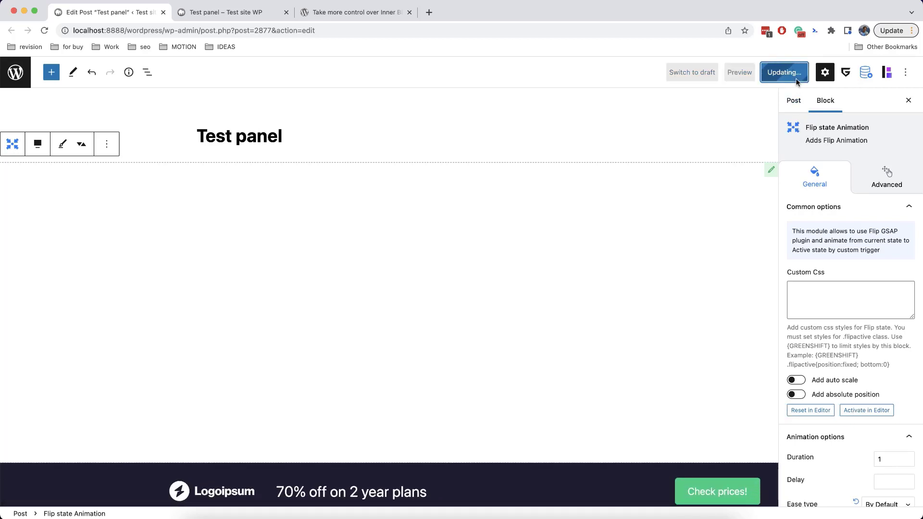
Reload the live post and scroll to verify the Logoipsum bar stays pinned at the bottom
{"action": "left_click", "coordinate": [241, 13]}
{"action": "left_click", "coordinate": [44, 30]}
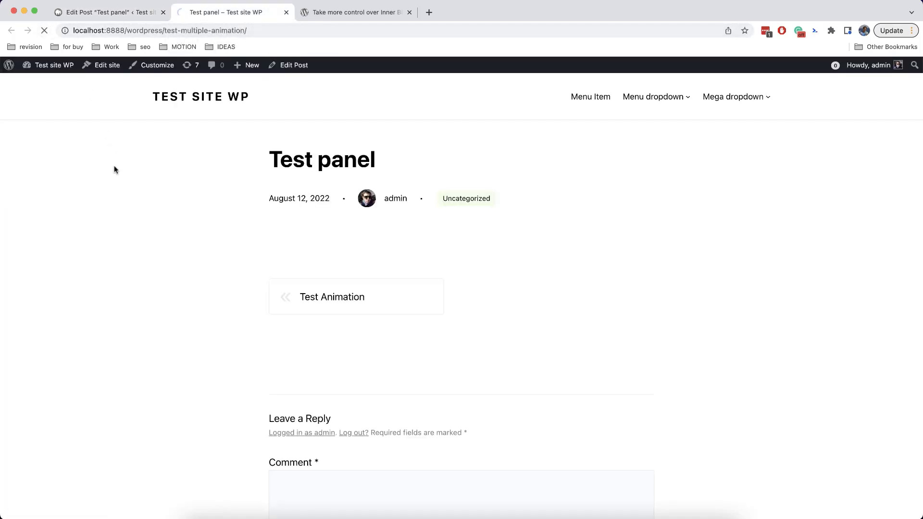
{"action": "scroll", "coordinate": [649, 202], "scroll_direction": "down", "scroll_amount": 7}
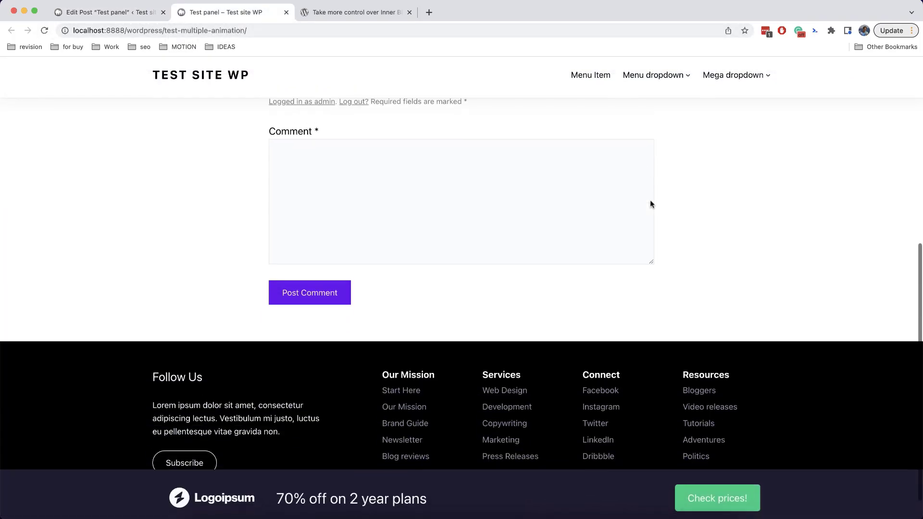
{"action": "scroll", "coordinate": [649, 199], "scroll_direction": "up", "scroll_amount": 8}
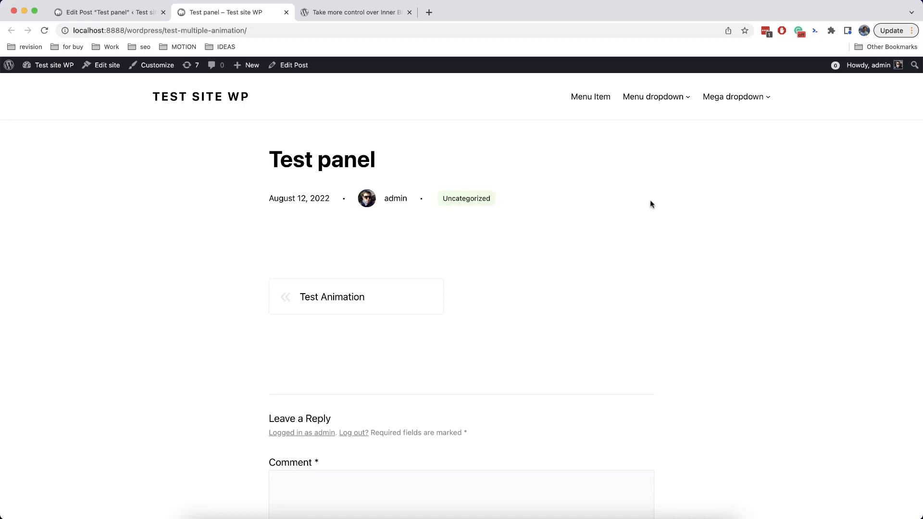
{"action": "scroll", "coordinate": [650, 204], "scroll_direction": "down", "scroll_amount": 5}
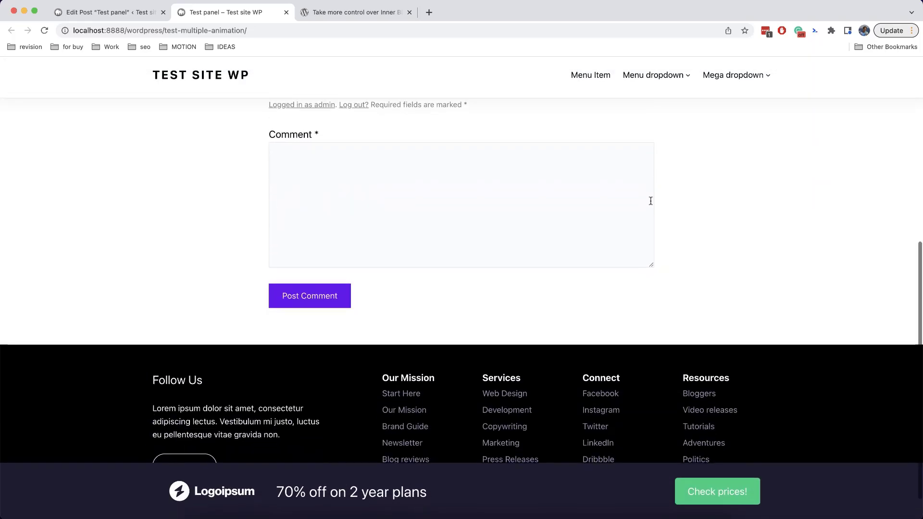
{"action": "scroll", "coordinate": [650, 205], "scroll_direction": "up", "scroll_amount": 7}
{"action": "scroll", "coordinate": [650, 203], "scroll_direction": "down", "scroll_amount": 5}
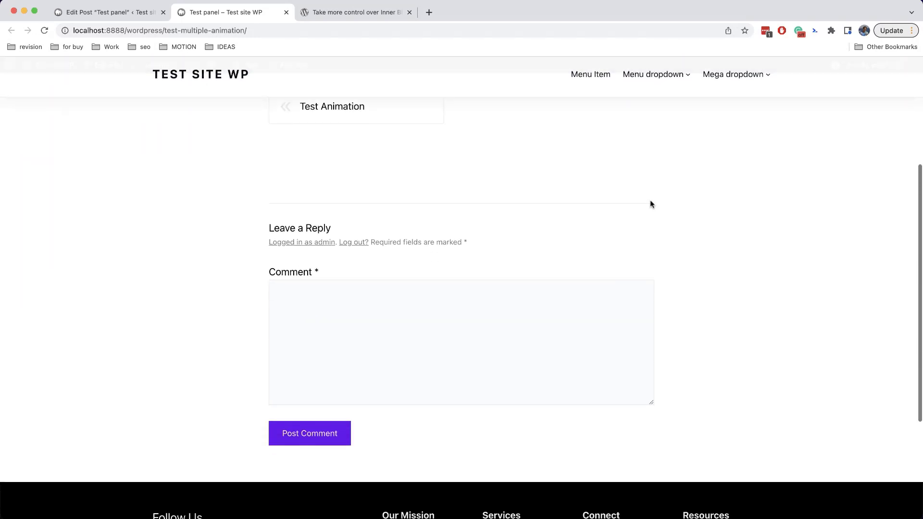
{"action": "scroll", "coordinate": [650, 201], "scroll_direction": "up", "scroll_amount": 6}
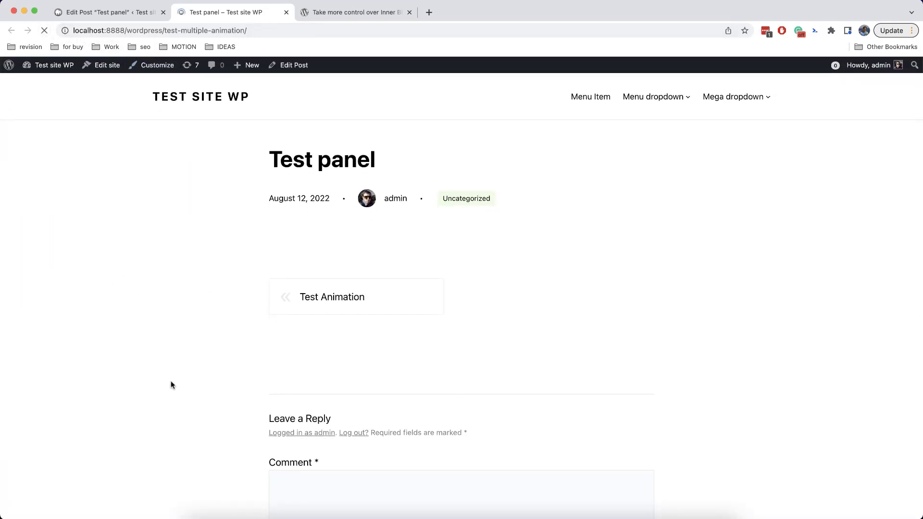
{"action": "scroll", "coordinate": [156, 493], "scroll_direction": "down", "scroll_amount": 10}
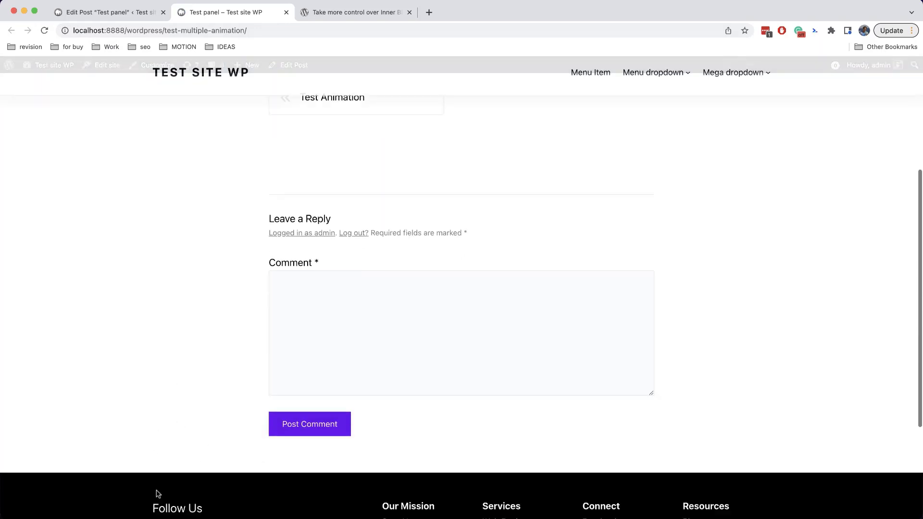
{"action": "scroll", "coordinate": [156, 493], "scroll_direction": "up", "scroll_amount": 10}
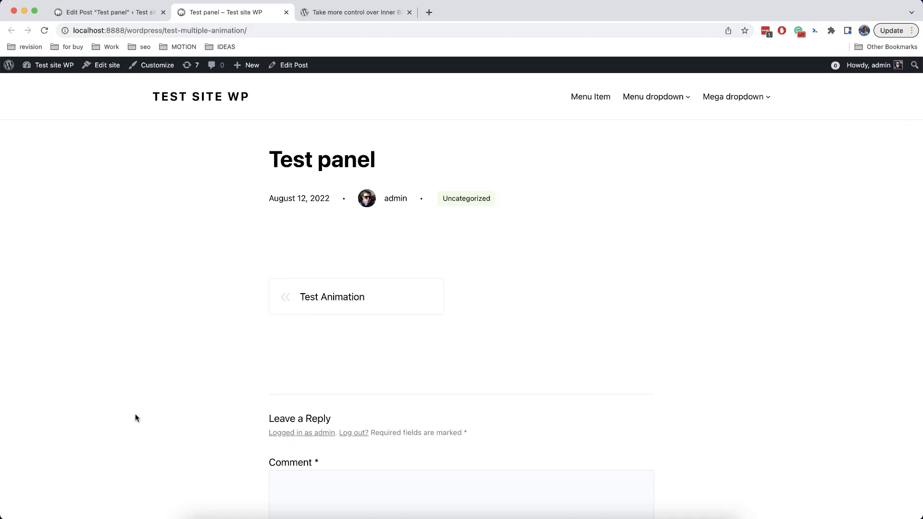
{"action": "left_click", "coordinate": [110, 15]}
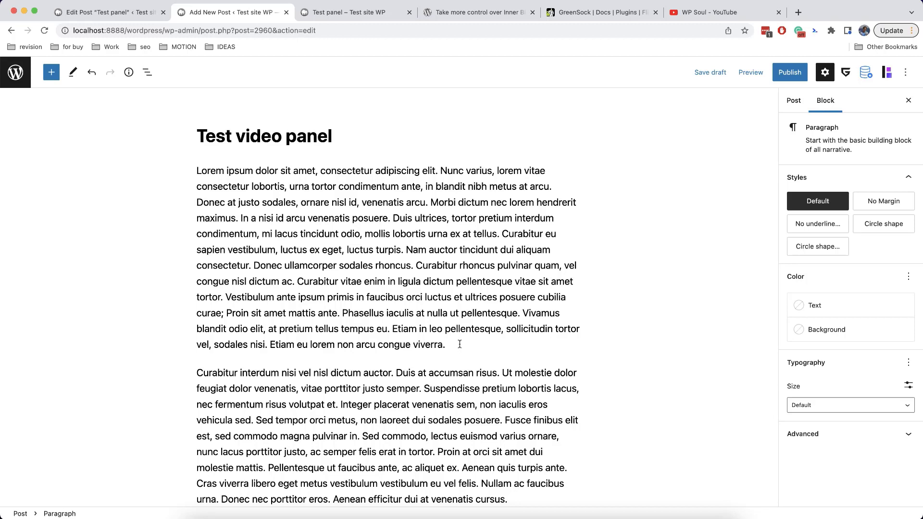
Paste the YouTube video link into a new paragraph after the first paragraph
{"action": "left_click", "coordinate": [460, 346]}
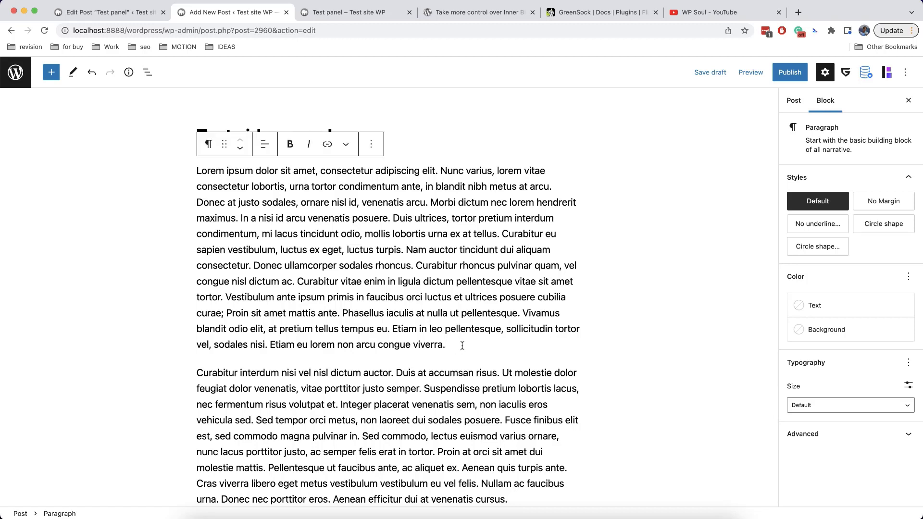
{"action": "key", "text": "Return"}
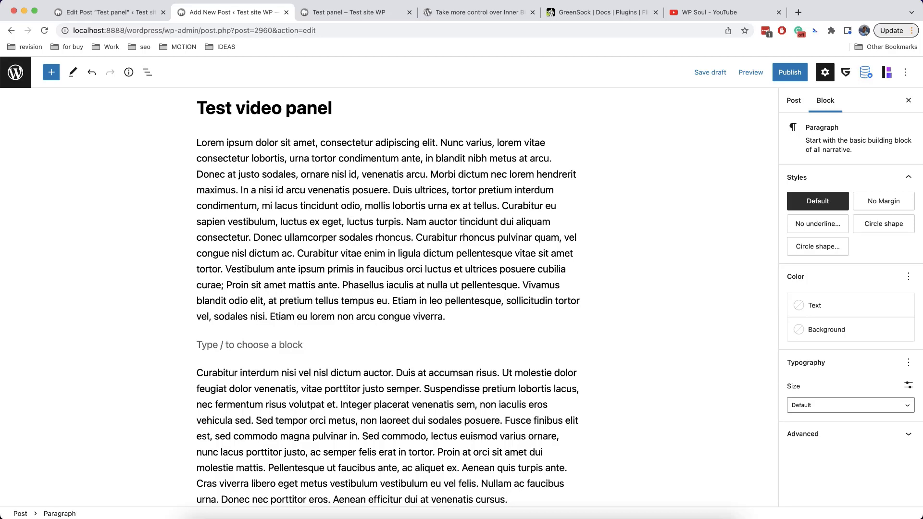
{"action": "type", "text": "/"}
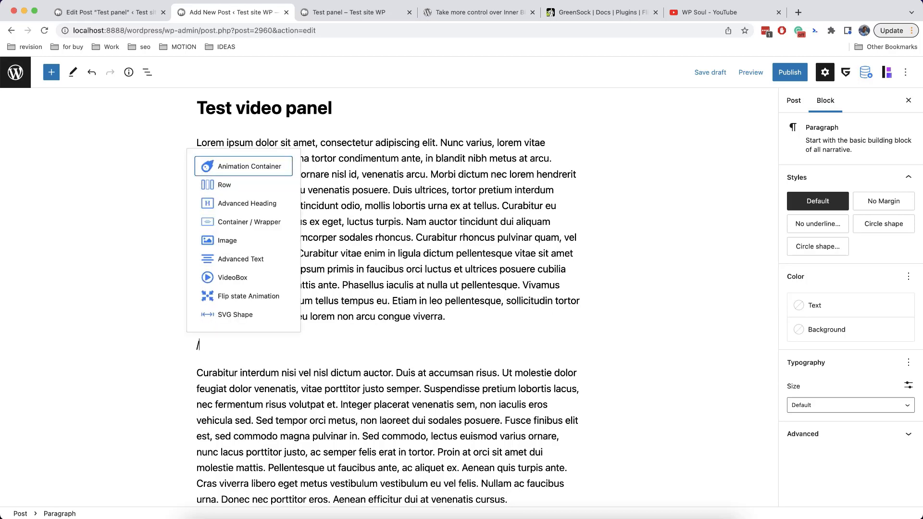
{"action": "key", "text": "BackSpace"}
{"action": "key", "text": "super+v"}
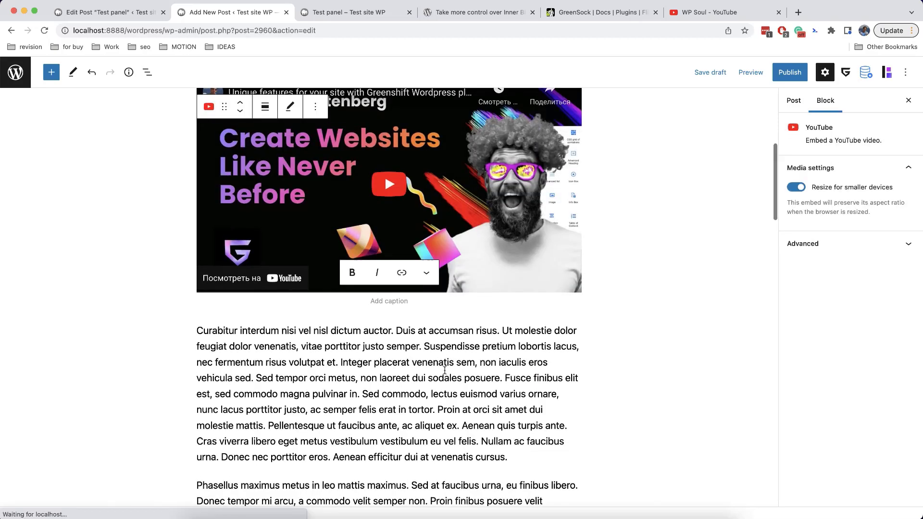
Insert an empty Flip state Animation block above the YouTube embed via /flip
{"action": "scroll", "coordinate": [444, 370], "scroll_direction": "up", "scroll_amount": 6}
{"action": "scroll", "coordinate": [444, 371], "scroll_direction": "down", "scroll_amount": 6}
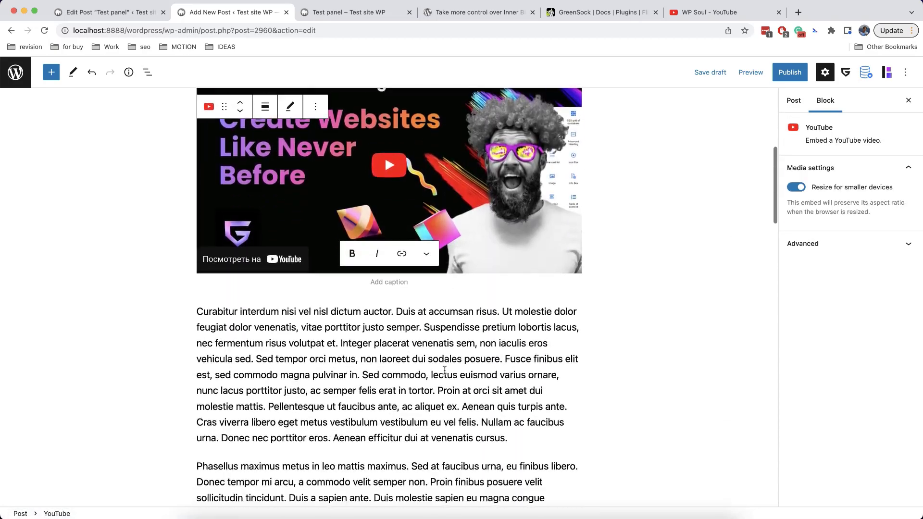
{"action": "scroll", "coordinate": [444, 370], "scroll_direction": "down", "scroll_amount": 5}
{"action": "scroll", "coordinate": [385, 331], "scroll_direction": "up", "scroll_amount": 8}
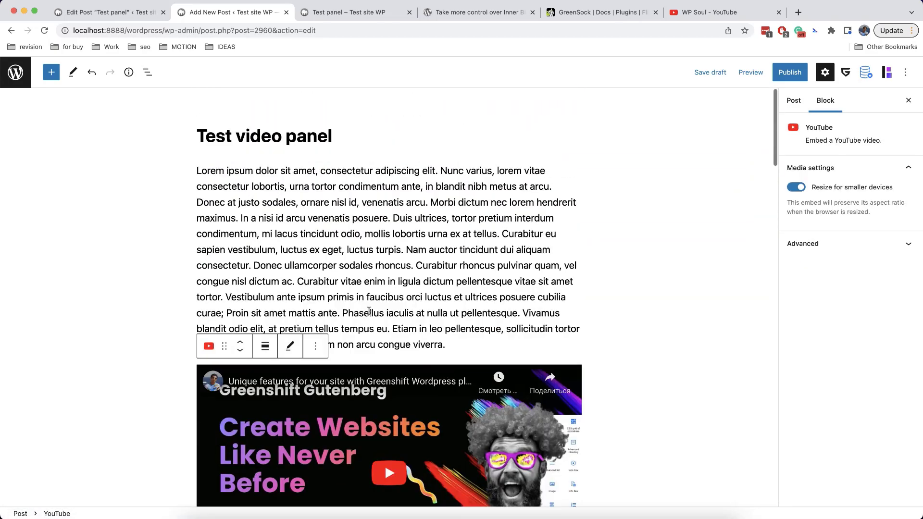
{"action": "scroll", "coordinate": [461, 291], "scroll_direction": "down", "scroll_amount": 2}
{"action": "left_click", "coordinate": [492, 253]}
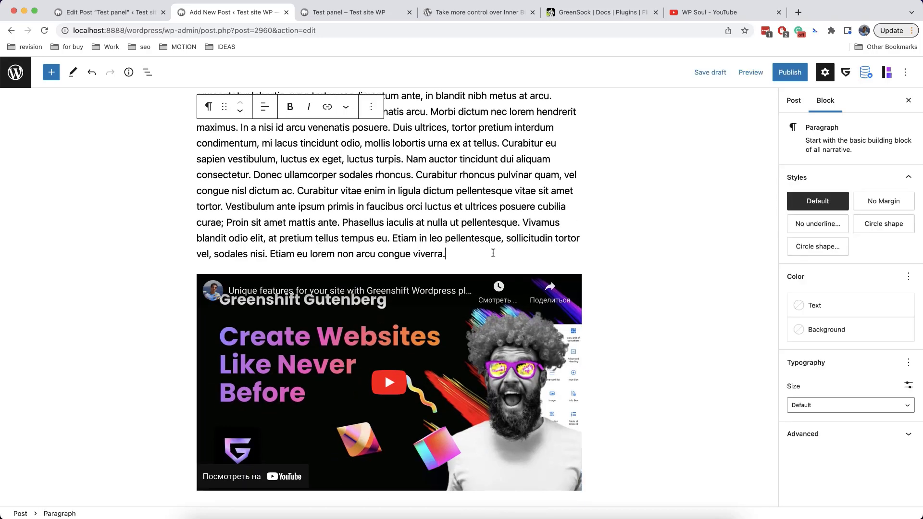
{"action": "key", "text": "Return"}
{"action": "type", "text": "/flip"}
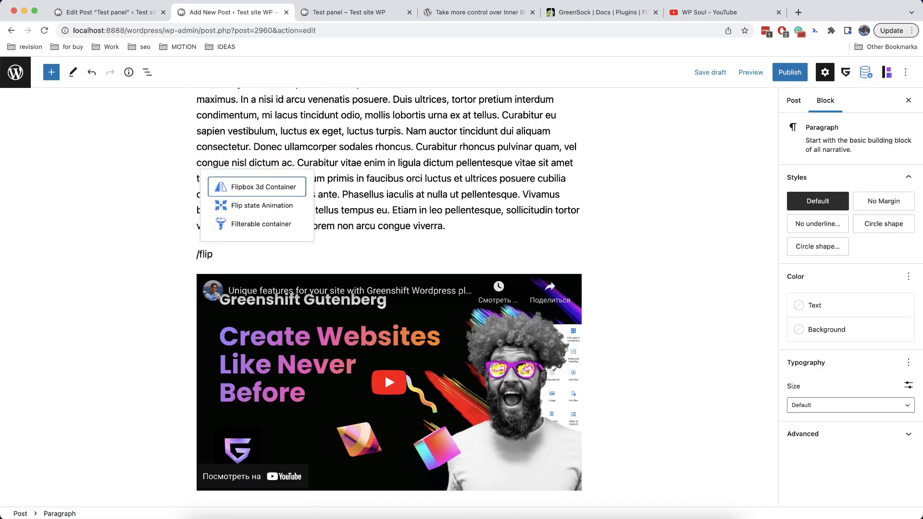
{"action": "key", "text": "Down"}
{"action": "key", "text": "Return"}
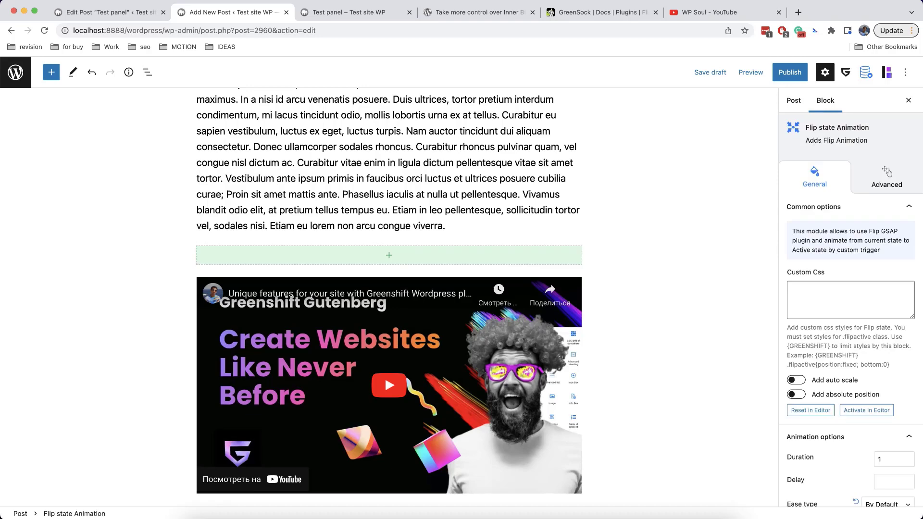
Drag the YouTube embed into the Flip state Animation block, then select that parent block
{"action": "left_click", "coordinate": [407, 318]}
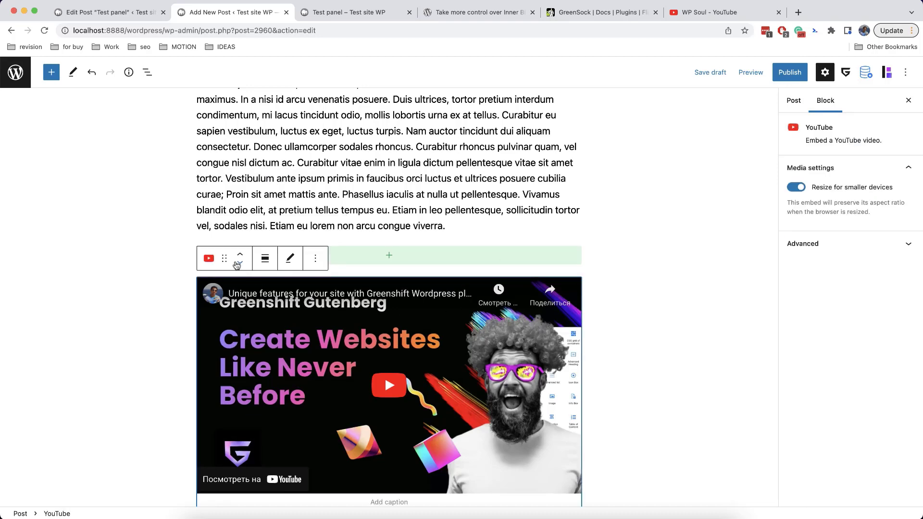
{"action": "left_click_drag", "start_coordinate": [226, 258], "coordinate": [379, 251]}
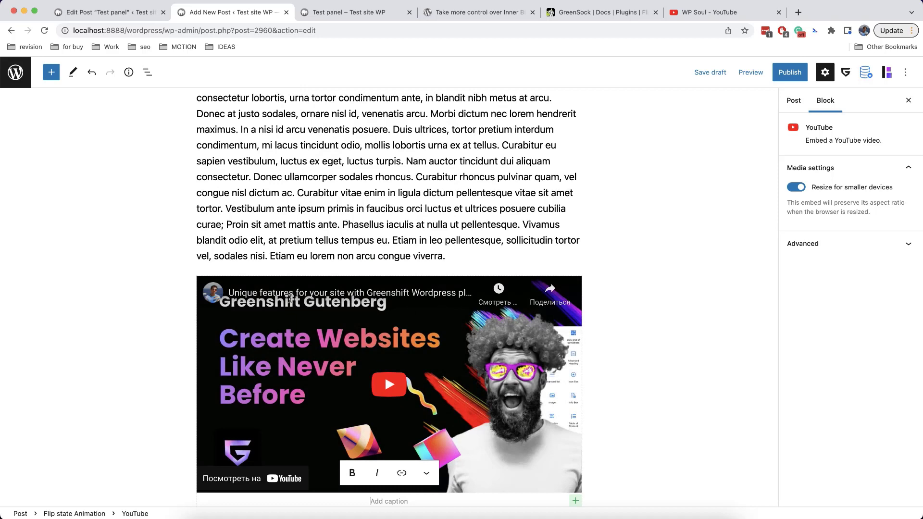
{"action": "left_click", "coordinate": [208, 258]}
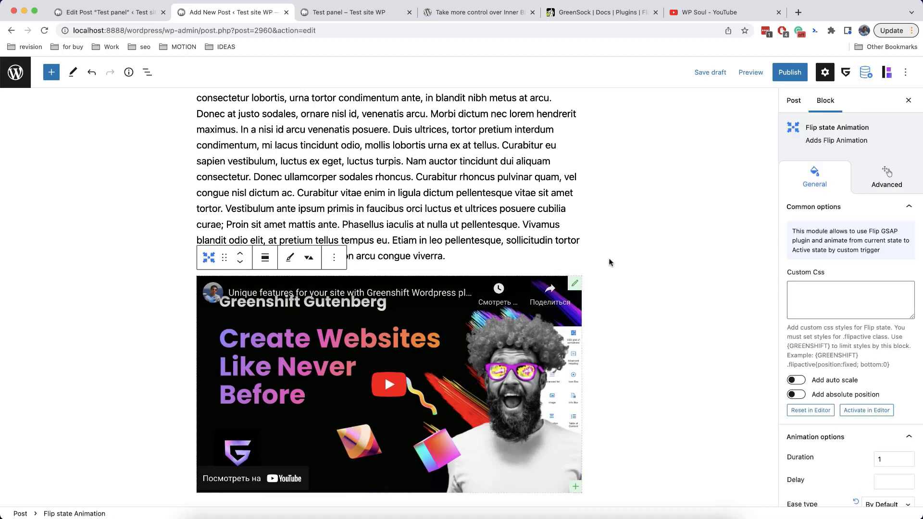
{"action": "scroll", "coordinate": [852, 267], "scroll_direction": "down", "scroll_amount": 10}
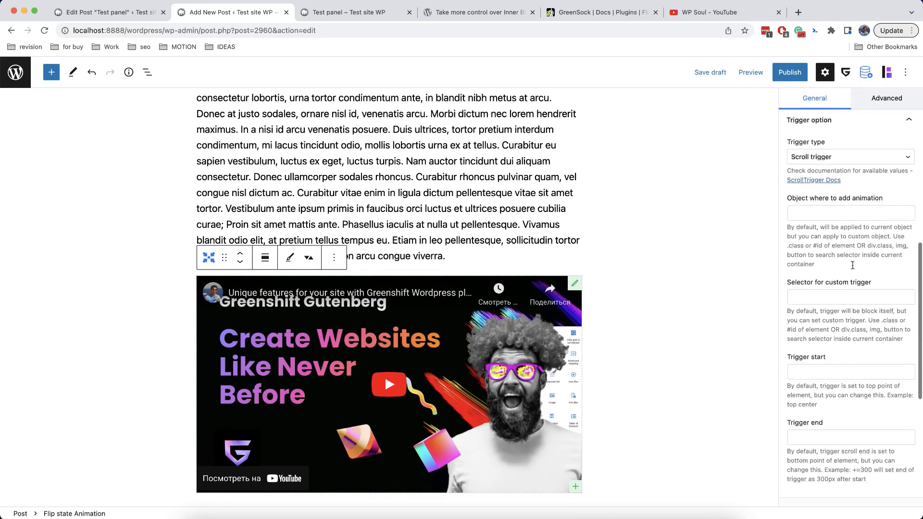
{"action": "scroll", "coordinate": [852, 265], "scroll_direction": "down", "scroll_amount": 3}
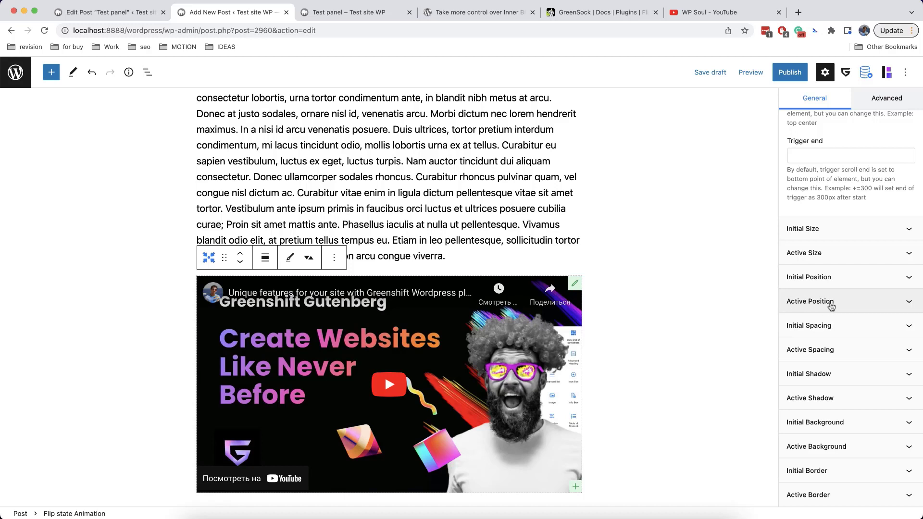
Make the Flip active state fixed at bottom 0, left 0, 350px wide, and update the post
{"action": "left_click", "coordinate": [831, 306]}
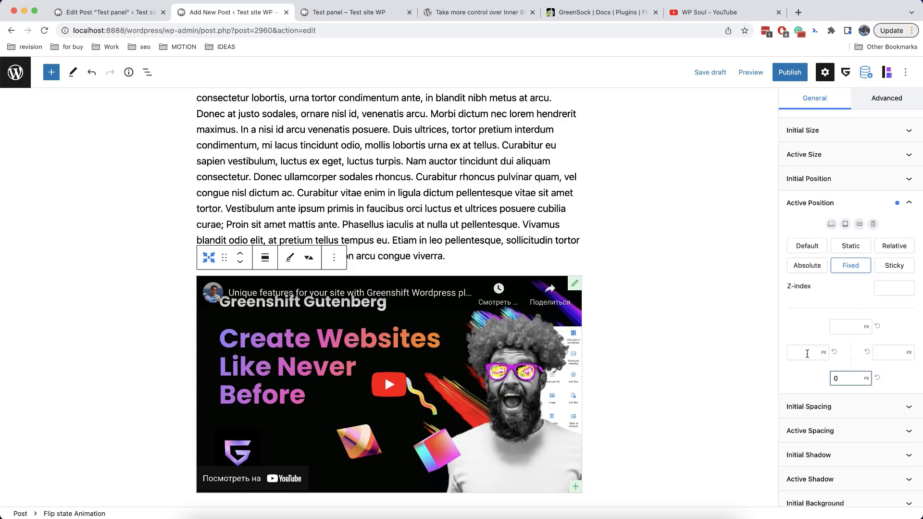
{"action": "scroll", "coordinate": [812, 317], "scroll_direction": "up", "scroll_amount": 5}
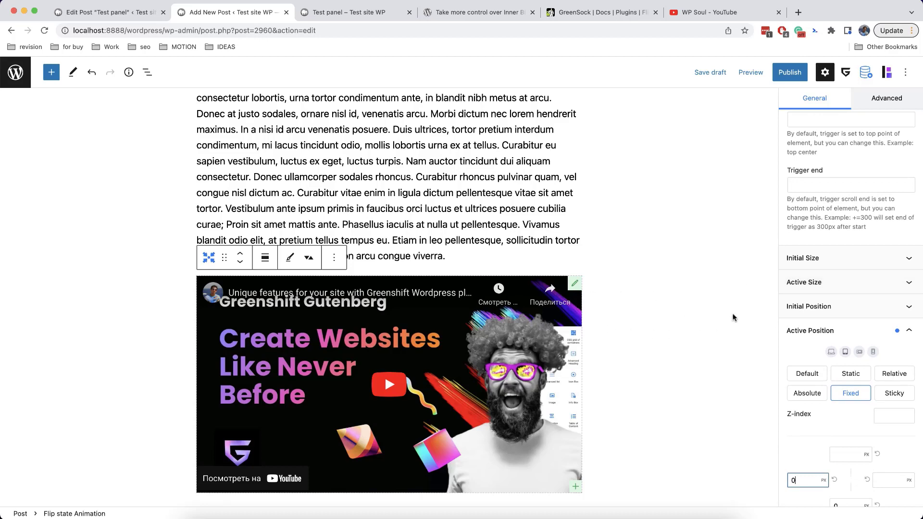
{"action": "left_click", "coordinate": [842, 288]}
{"action": "scroll", "coordinate": [889, 312], "scroll_direction": "down", "scroll_amount": 2}
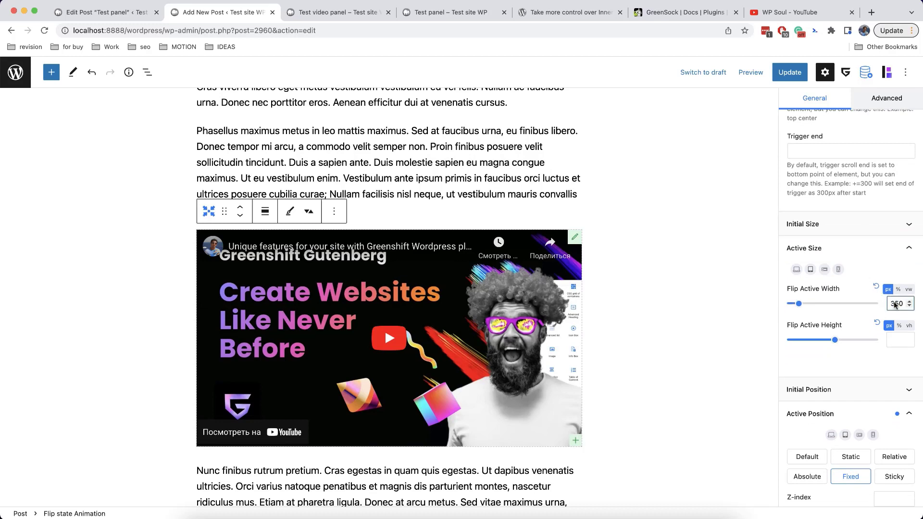
{"action": "left_click", "coordinate": [789, 80]}
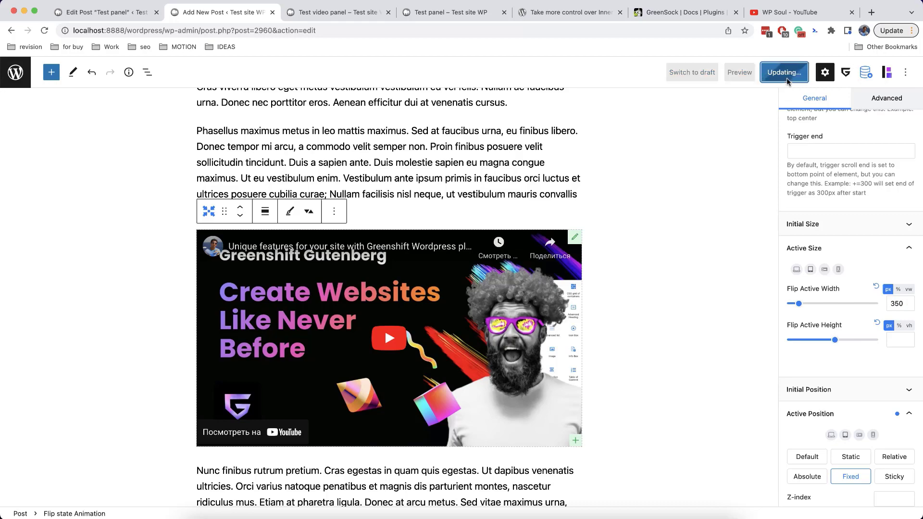
{"action": "left_click", "coordinate": [363, 15]}
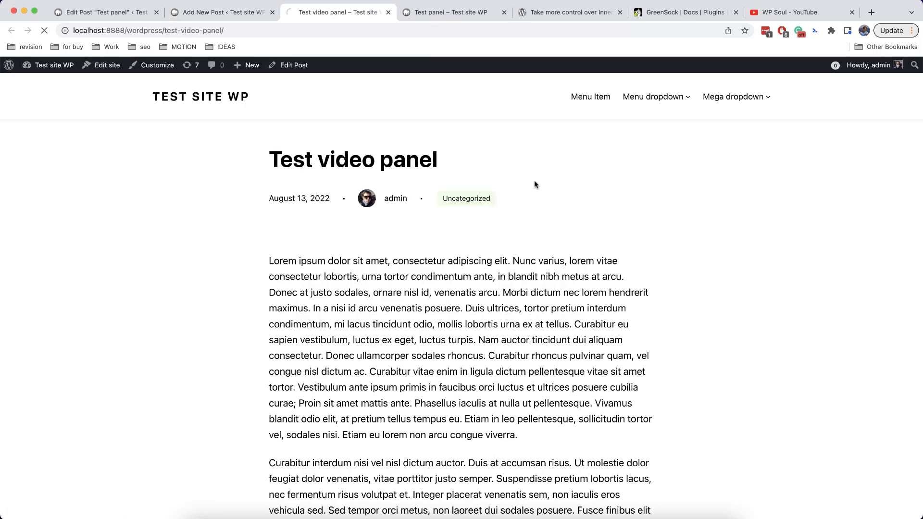
Scroll the live Test video panel post to watch the video dock as a small bottom-left player
{"action": "scroll", "coordinate": [534, 184], "scroll_direction": "down", "scroll_amount": 20}
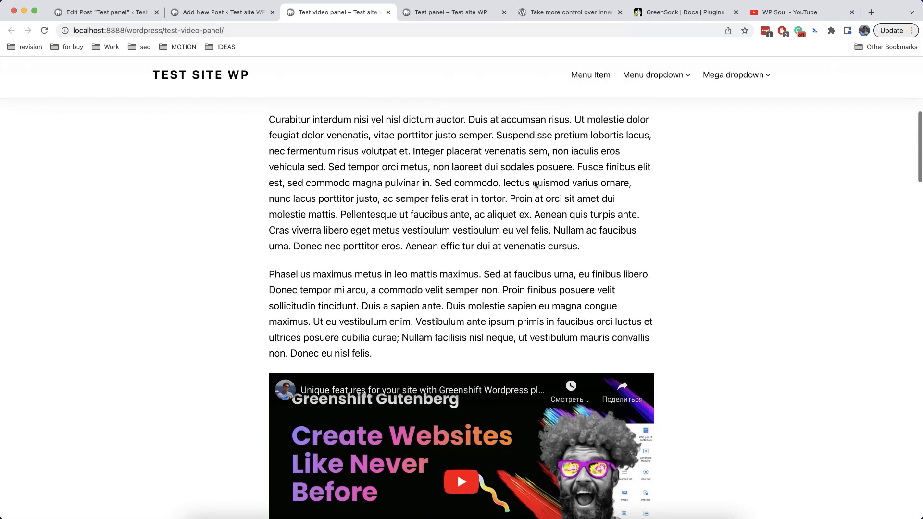
{"action": "scroll", "coordinate": [534, 184], "scroll_direction": "down", "scroll_amount": 15}
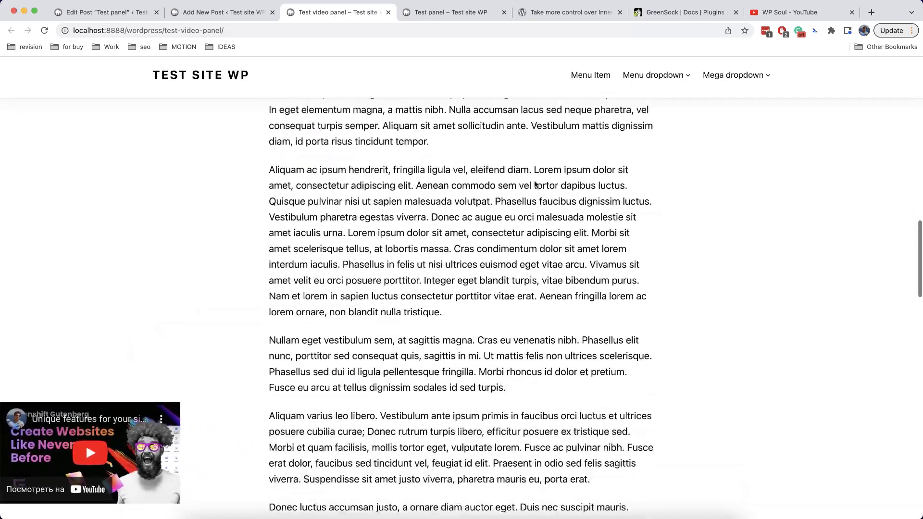
{"action": "scroll", "coordinate": [534, 184], "scroll_direction": "down", "scroll_amount": 5}
{"action": "scroll", "coordinate": [534, 185], "scroll_direction": "up", "scroll_amount": 20}
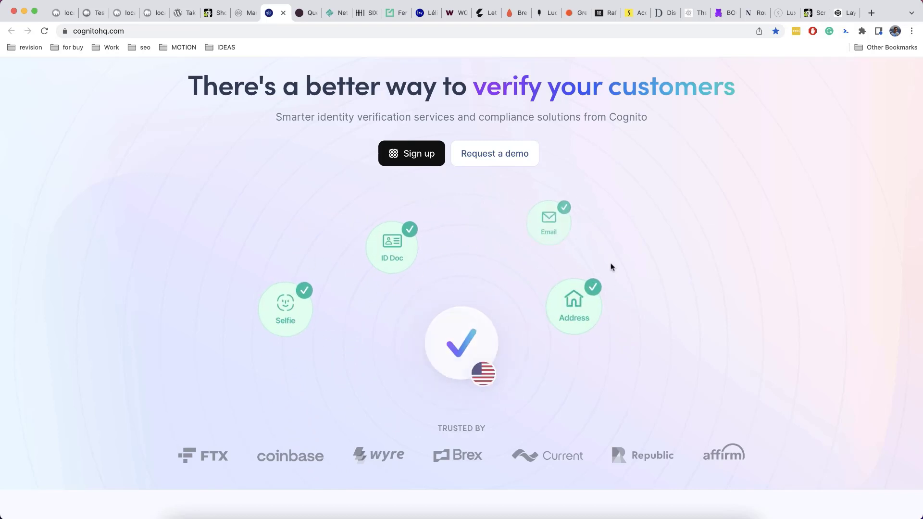
Scroll through the queengarnet.com and million-devs.netlify.com sites to view their animations
{"action": "left_click", "coordinate": [304, 18]}
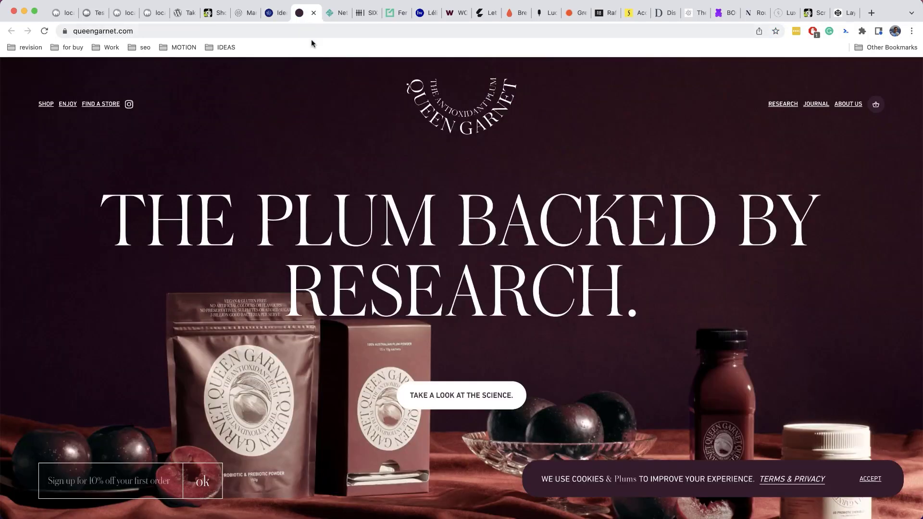
{"action": "scroll", "coordinate": [344, 223], "scroll_direction": "down", "scroll_amount": 4}
{"action": "scroll", "coordinate": [344, 223], "scroll_direction": "up", "scroll_amount": 4}
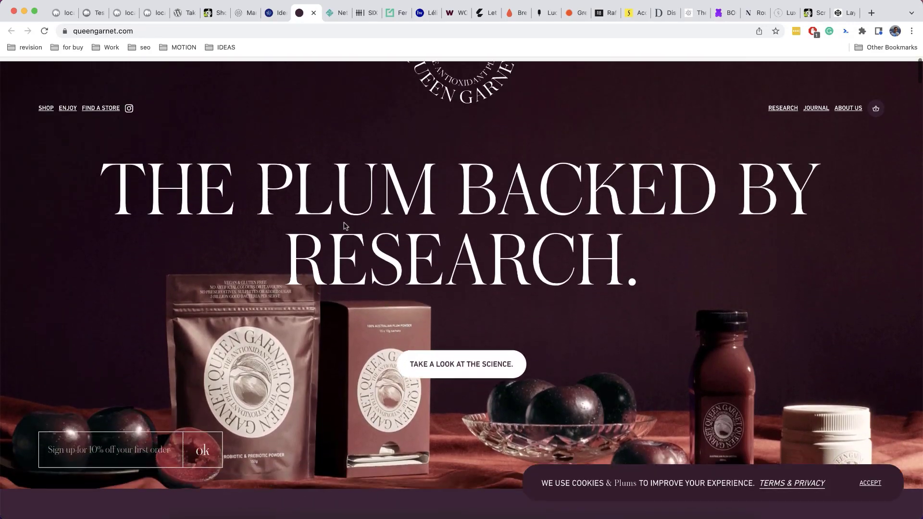
{"action": "scroll", "coordinate": [344, 226], "scroll_direction": "down", "scroll_amount": 5}
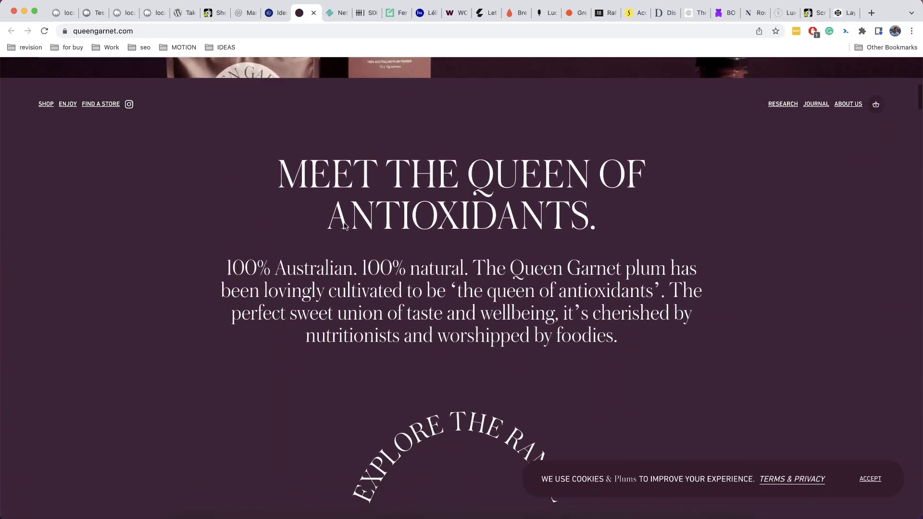
{"action": "left_click", "coordinate": [339, 17]}
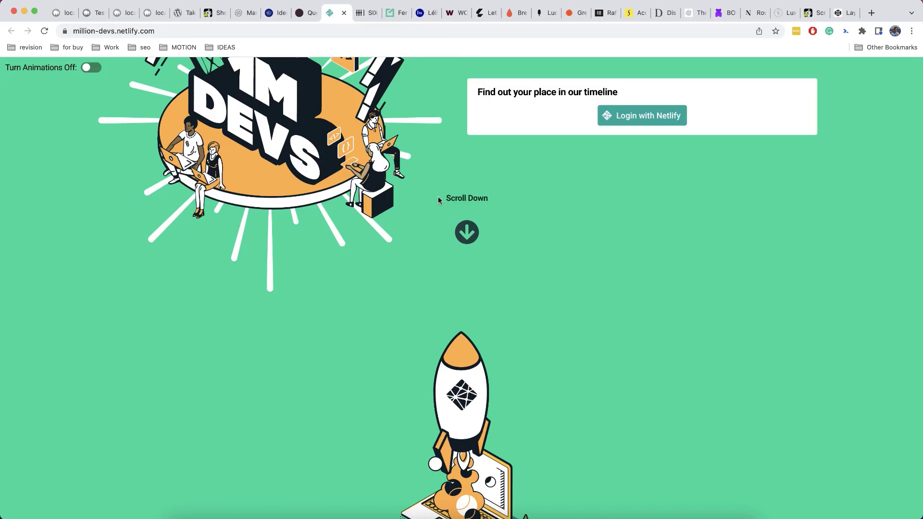
{"action": "scroll", "coordinate": [441, 240], "scroll_direction": "up", "scroll_amount": 4}
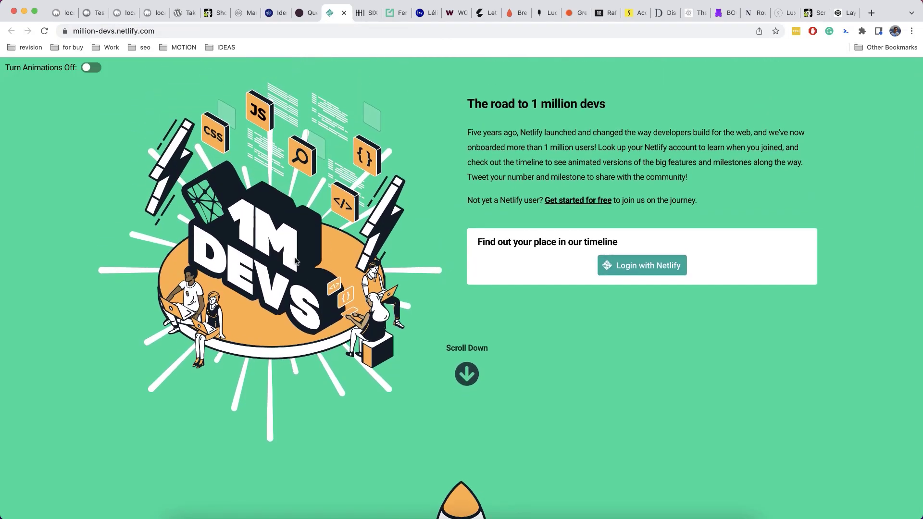
{"action": "scroll", "coordinate": [295, 260], "scroll_direction": "down", "scroll_amount": 6}
{"action": "scroll", "coordinate": [455, 314], "scroll_direction": "down", "scroll_amount": 10}
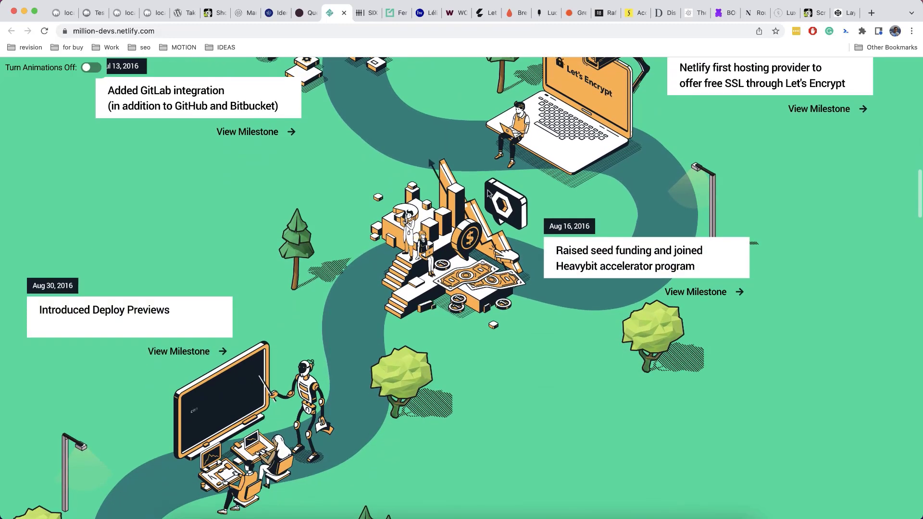
Browse sixmorevodka.com and ferrumpipe.com, then move on to brewsandgrooves.com
{"action": "left_click", "coordinate": [364, 13]}
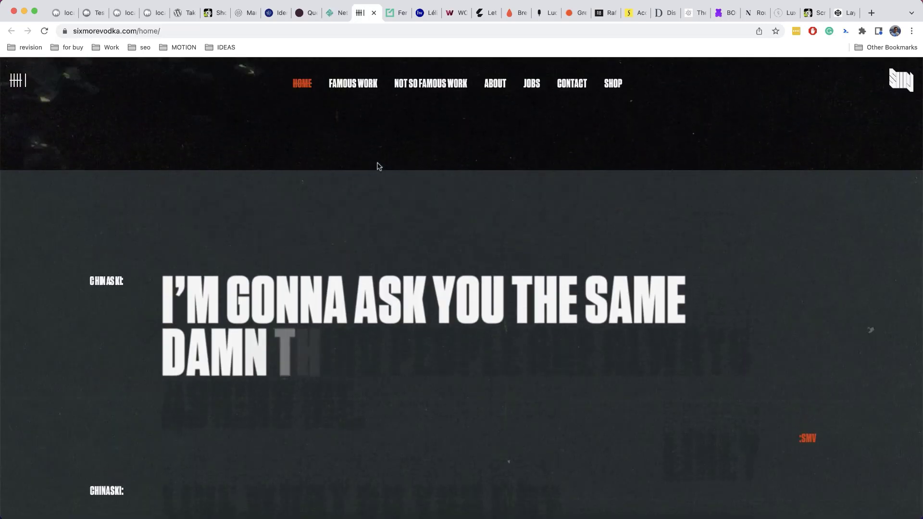
{"action": "scroll", "coordinate": [379, 167], "scroll_direction": "down", "scroll_amount": 2}
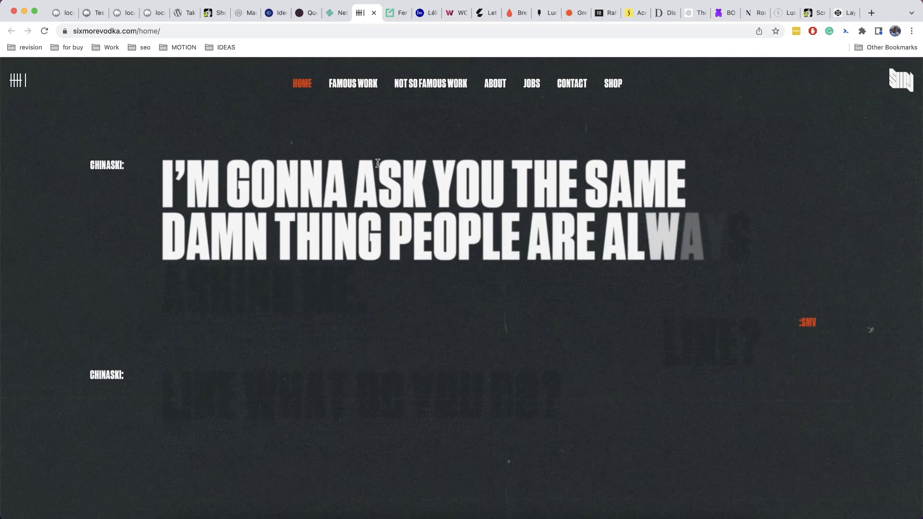
{"action": "left_click", "coordinate": [399, 14]}
{"action": "scroll", "coordinate": [419, 203], "scroll_direction": "down", "scroll_amount": 5}
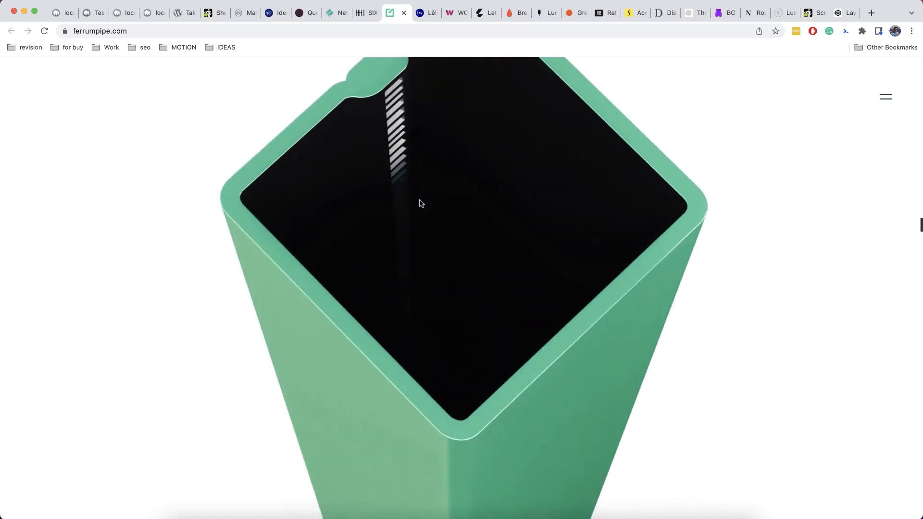
{"action": "scroll", "coordinate": [419, 203], "scroll_direction": "up", "scroll_amount": 3}
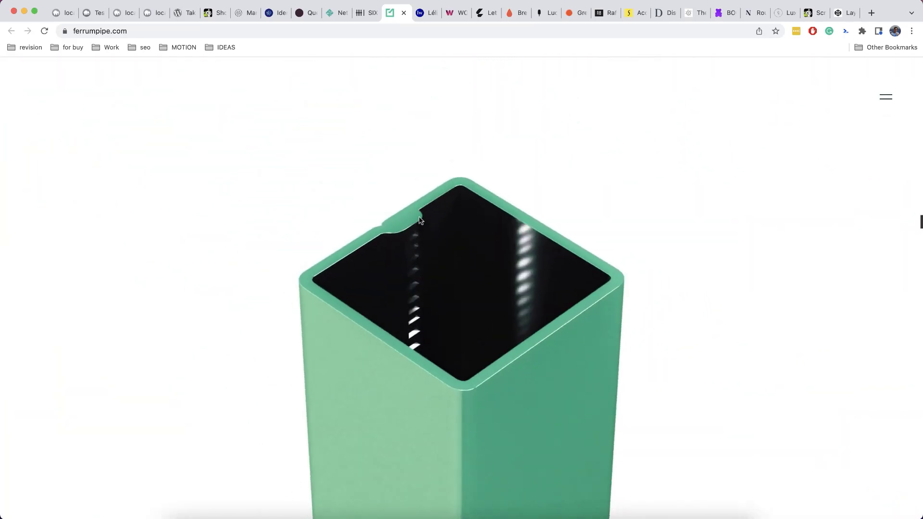
{"action": "left_click", "coordinate": [516, 13]}
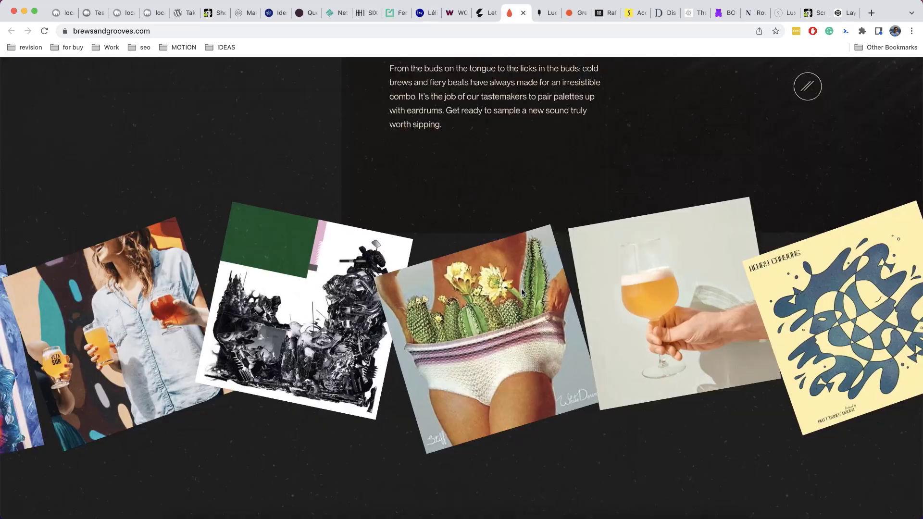
Scroll brewsandgrooves.com, then view rafalbojar.com and the Schweppes site
{"action": "scroll", "coordinate": [449, 292], "scroll_direction": "down", "scroll_amount": 10}
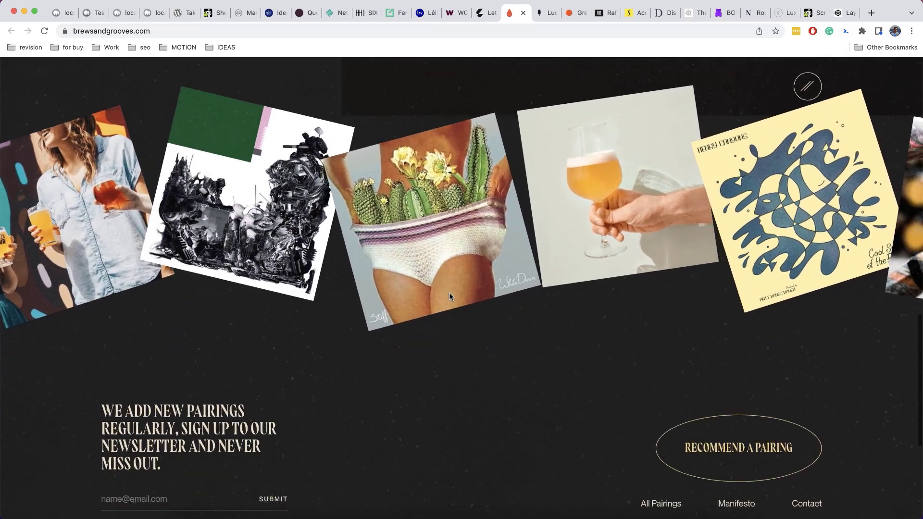
{"action": "scroll", "coordinate": [451, 296], "scroll_direction": "up", "scroll_amount": 2}
{"action": "scroll", "coordinate": [449, 292], "scroll_direction": "up", "scroll_amount": 10}
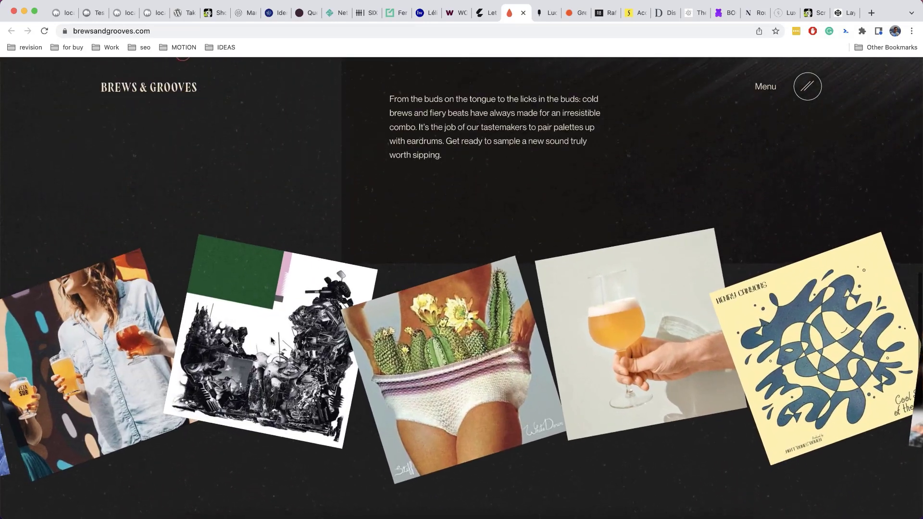
{"action": "left_click", "coordinate": [606, 13]}
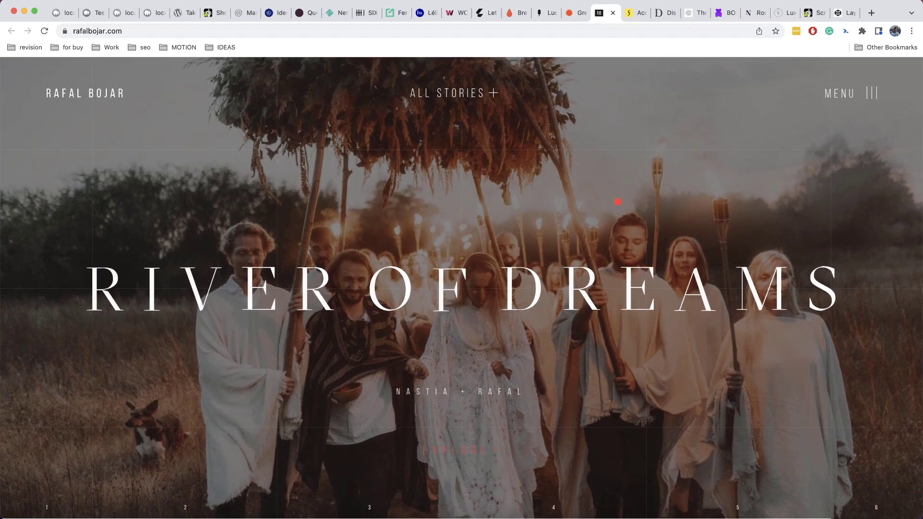
{"action": "left_click", "coordinate": [637, 13]}
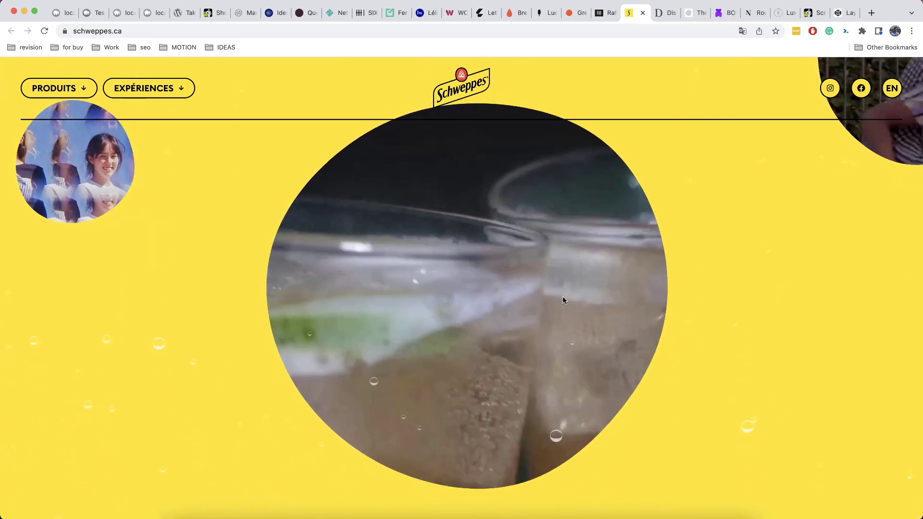
Scroll through takeboost.com, then jump ahead to spaincollection.com with Ctrl+Tab
{"action": "left_click", "coordinate": [726, 13]}
{"action": "scroll", "coordinate": [703, 202], "scroll_direction": "up", "scroll_amount": 2}
{"action": "scroll", "coordinate": [704, 201], "scroll_direction": "up", "scroll_amount": 6}
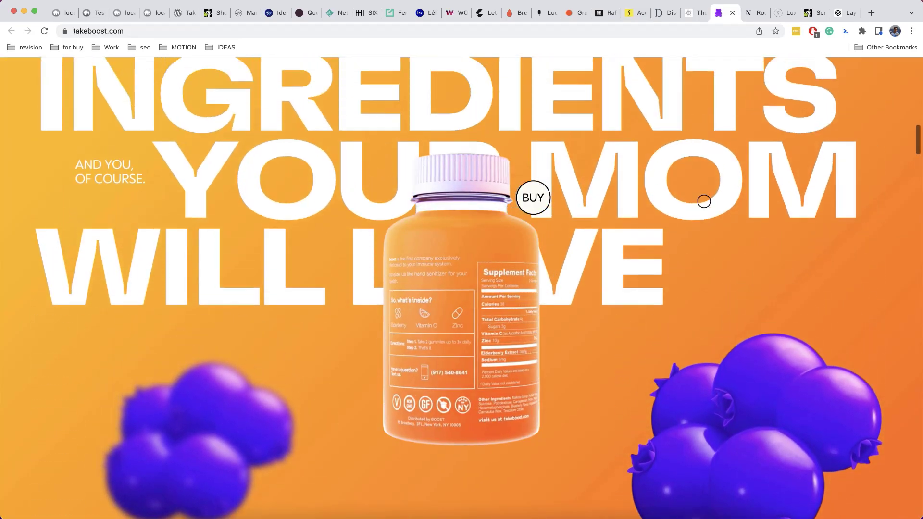
{"action": "scroll", "coordinate": [703, 202], "scroll_direction": "up", "scroll_amount": 5}
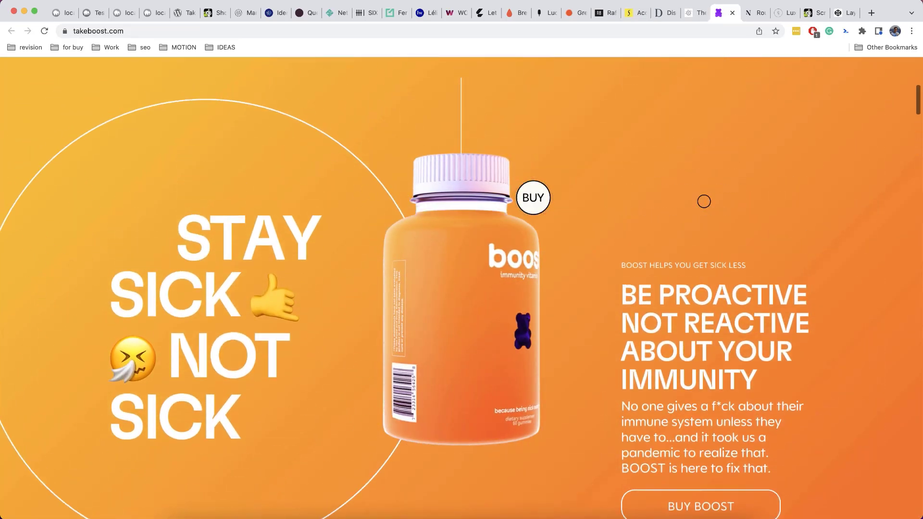
{"action": "scroll", "coordinate": [704, 201], "scroll_direction": "down", "scroll_amount": 5}
{"action": "key", "text": "ctrl+Tab"}
{"action": "key", "text": "ctrl+Tab"}
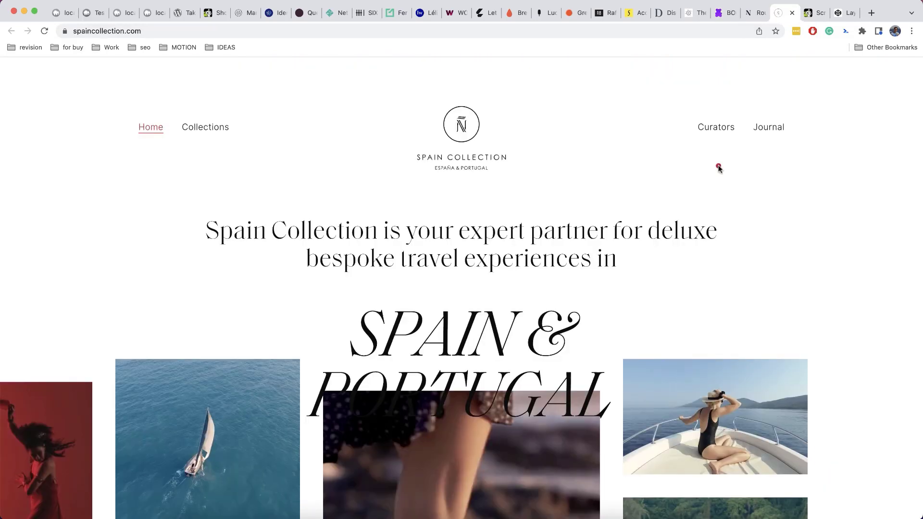